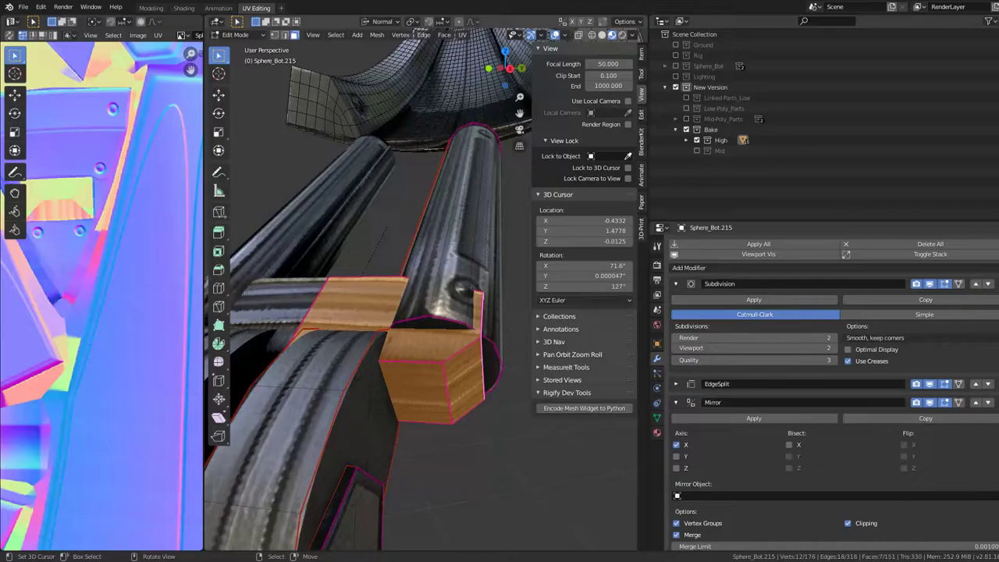
Shrink/fatten the selected arm faces with Alt+S, then return to Object Mode to inspect the arm
{"action": "right_click", "coordinate": [522, 496], "text": "shift"}
{"action": "middle_click_drag", "start_coordinate": [523, 496], "coordinate": [486, 473]}
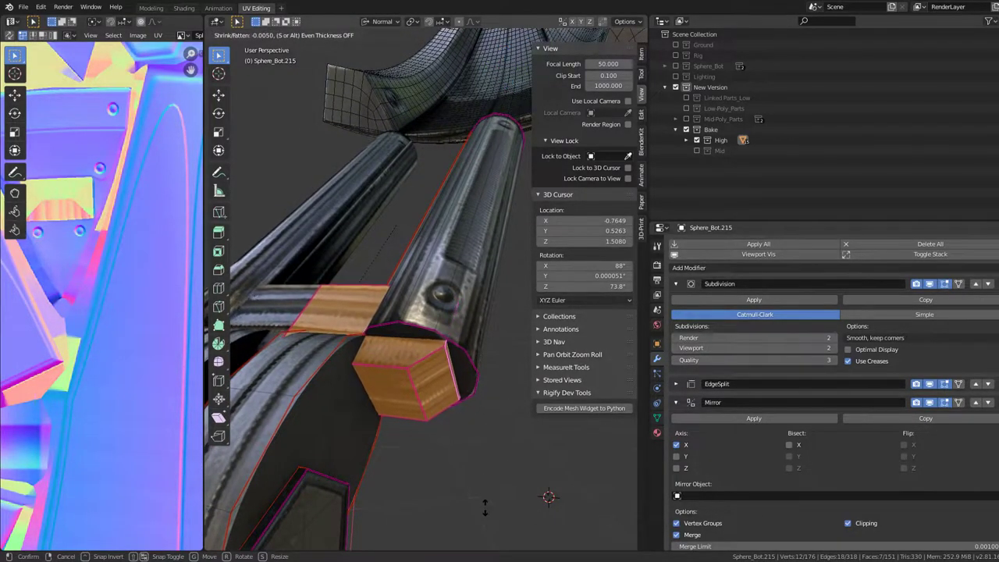
{"action": "middle_click_drag", "start_coordinate": [426, 428], "coordinate": [462, 490]}
{"action": "key", "text": "alt+s"}
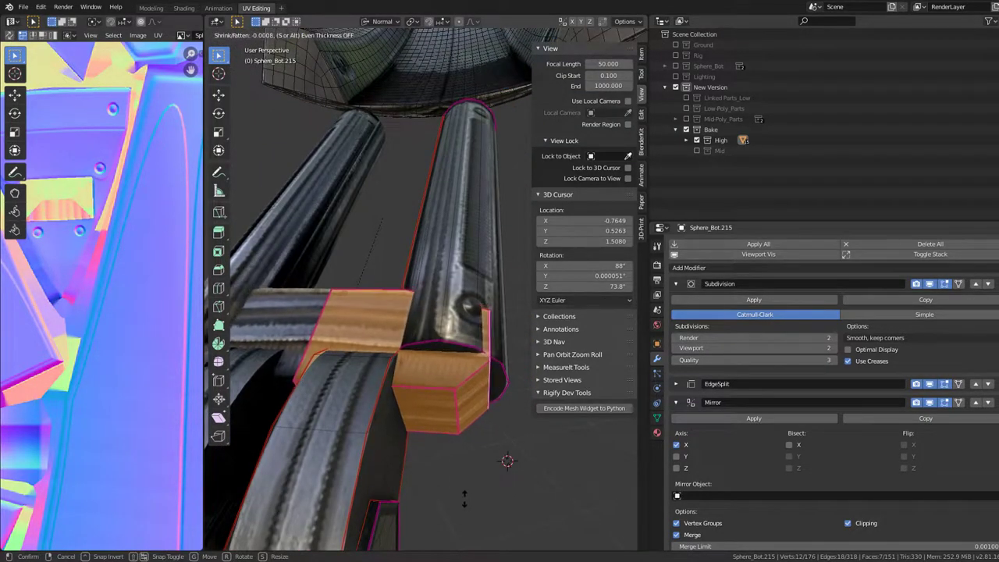
{"action": "key", "text": "Tab"}
{"action": "mouse_move", "coordinate": [472, 522]}
{"action": "middle_mouse_down"}
{"action": "mouse_move", "coordinate": [462, 336]}
{"action": "mouse_move", "coordinate": [390, 460]}
{"action": "mouse_move", "coordinate": [396, 369]}
{"action": "mouse_move", "coordinate": [458, 178]}
{"action": "mouse_move", "coordinate": [392, 309]}
{"action": "mouse_move", "coordinate": [438, 339]}
{"action": "mouse_move", "coordinate": [314, 356]}
{"action": "mouse_move", "coordinate": [460, 310]}
{"action": "mouse_move", "coordinate": [345, 314]}
{"action": "mouse_move", "coordinate": [342, 365]}
{"action": "mouse_move", "coordinate": [353, 295]}
{"action": "mouse_move", "coordinate": [379, 345]}
{"action": "mouse_move", "coordinate": [402, 273]}
{"action": "mouse_move", "coordinate": [398, 226]}
{"action": "mouse_move", "coordinate": [382, 298]}
{"action": "middle_mouse_up"}
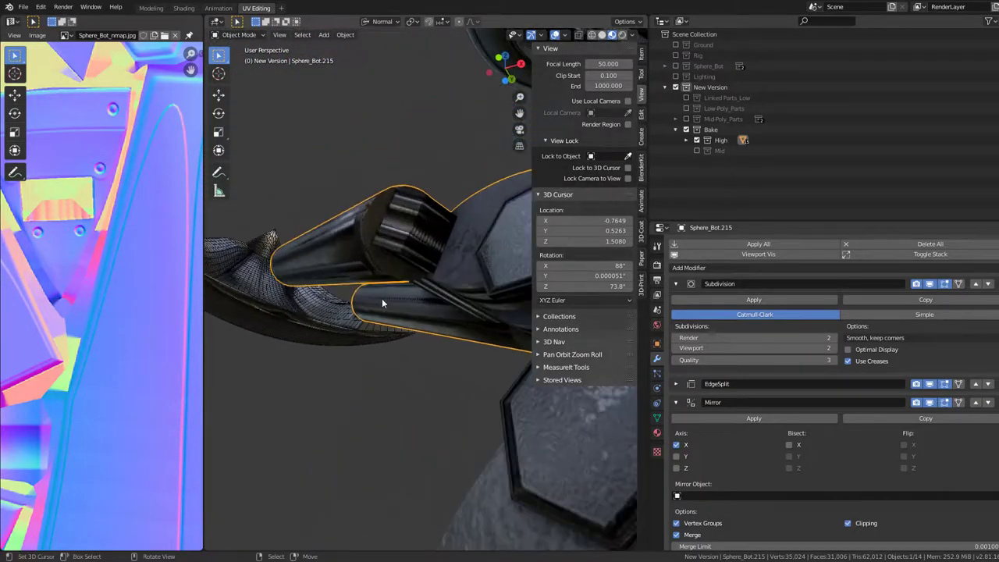
{"action": "mouse_move", "coordinate": [401, 248]}
{"action": "middle_mouse_down"}
{"action": "mouse_move", "coordinate": [381, 346]}
{"action": "mouse_move", "coordinate": [397, 278]}
{"action": "mouse_move", "coordinate": [358, 298]}
{"action": "mouse_move", "coordinate": [392, 278]}
{"action": "mouse_move", "coordinate": [323, 339]}
{"action": "middle_mouse_up"}
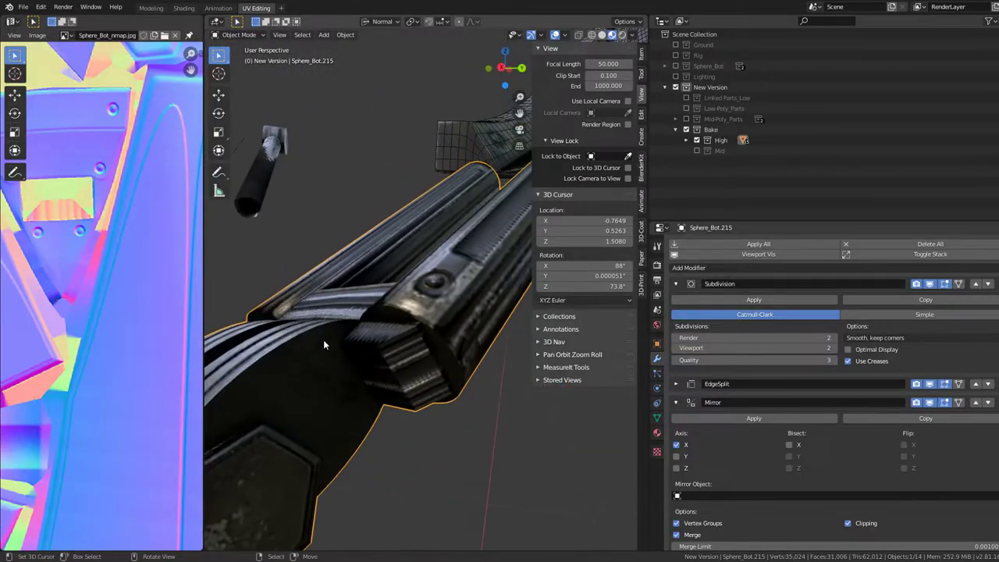
In Edit Mode, select a hexagonal collar face, grow it to its seams with L, and separate it
{"action": "key", "text": "Tab"}
{"action": "key", "text": "Tab"}
{"action": "key", "text": "Tab"}
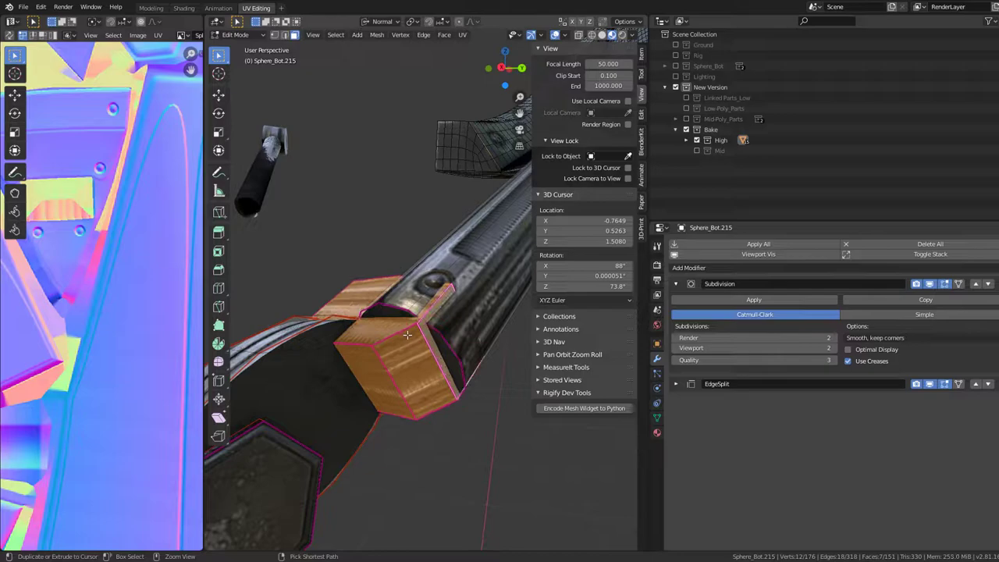
{"action": "mouse_move", "coordinate": [407, 335]}
{"action": "middle_mouse_down"}
{"action": "mouse_move", "coordinate": [465, 278]}
{"action": "mouse_move", "coordinate": [357, 384]}
{"action": "mouse_move", "coordinate": [324, 314]}
{"action": "middle_mouse_up"}
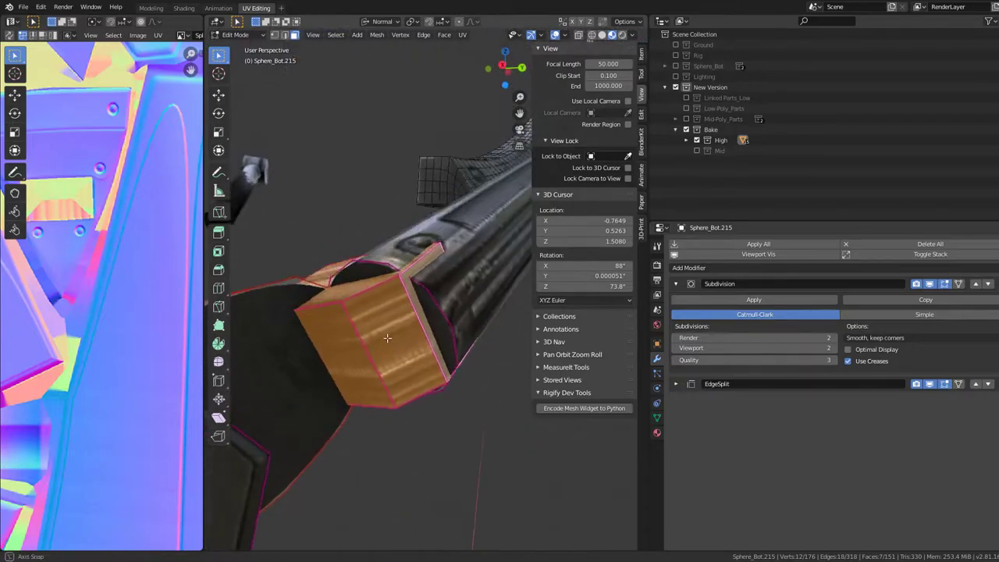
{"action": "left_click", "coordinate": [341, 309]}
{"action": "key", "text": "l"}
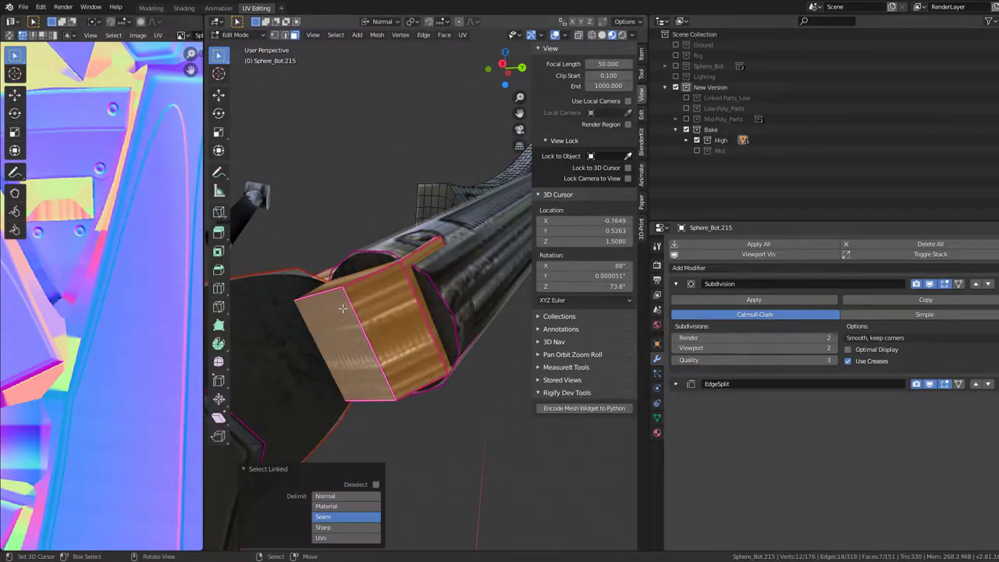
{"action": "left_click", "coordinate": [285, 35]}
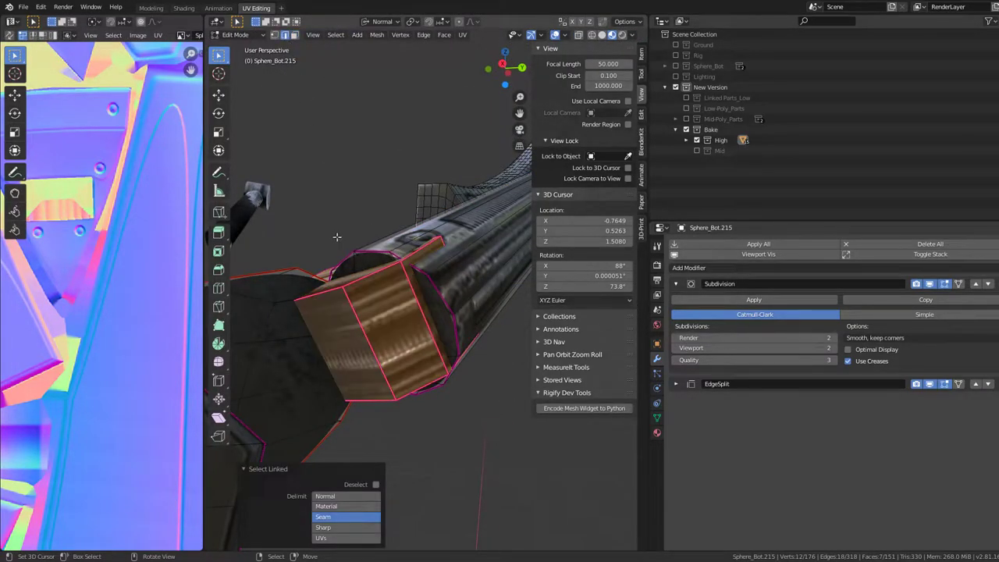
{"action": "left_click", "coordinate": [369, 330]}
Finish separating the collar, then set its edges' Mean Crease to 0 in the sidebar Item panel
{"action": "key", "text": "Tab"}
{"action": "left_click", "coordinate": [354, 328]}
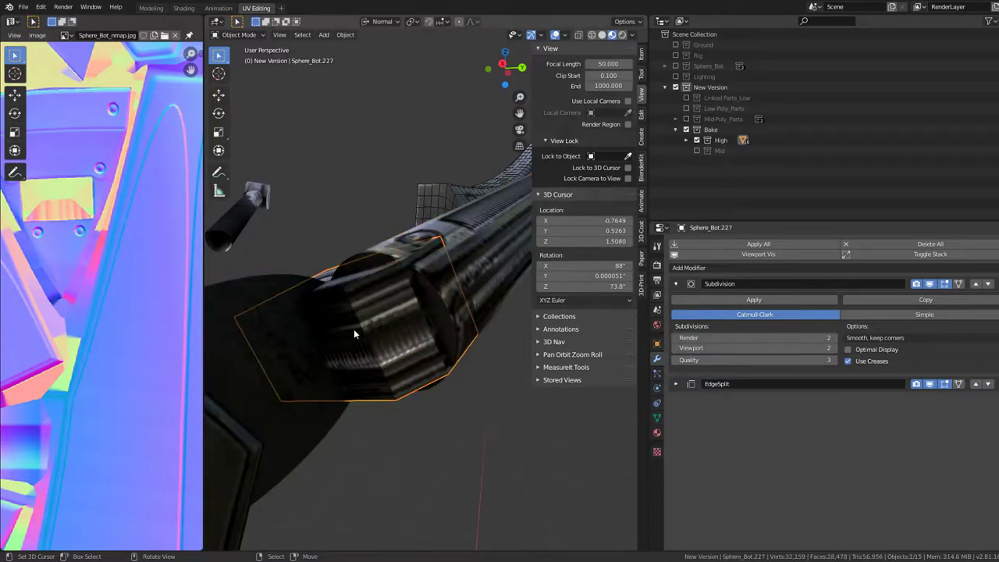
{"action": "middle_click_drag", "start_coordinate": [354, 329], "coordinate": [528, 311]}
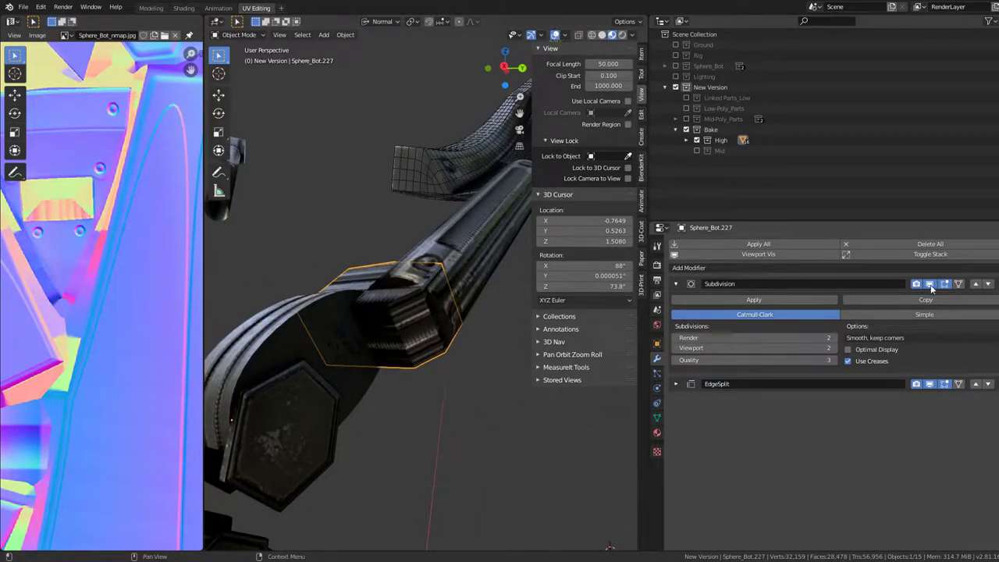
{"action": "key", "text": "Tab"}
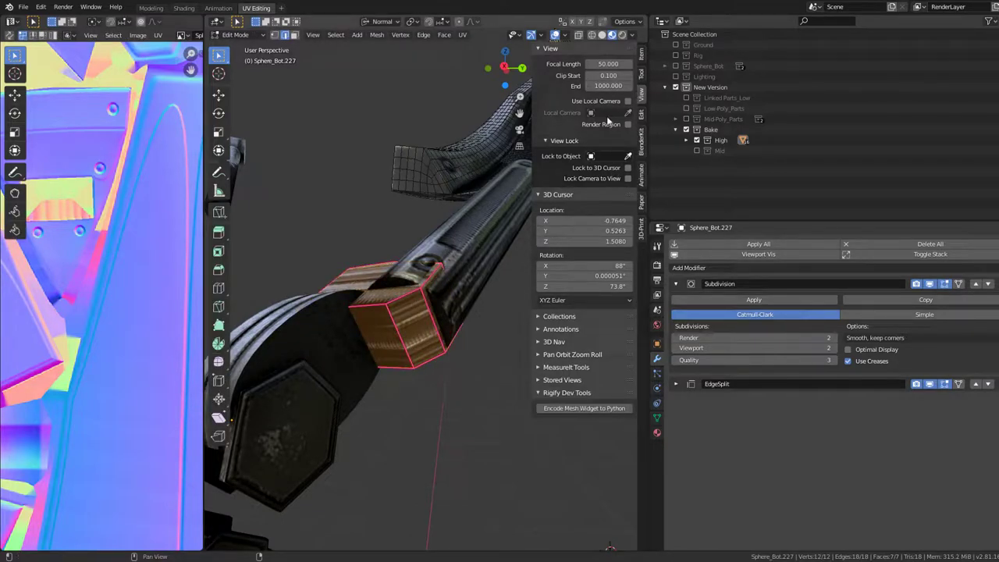
{"action": "left_click", "coordinate": [641, 55]}
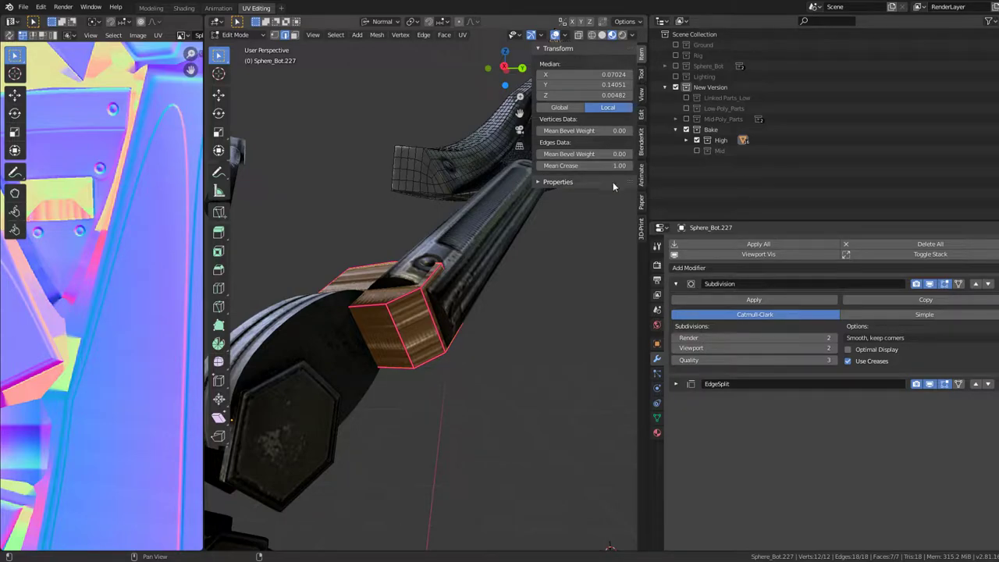
{"action": "left_click_drag", "start_coordinate": [597, 165], "coordinate": [550, 166]}
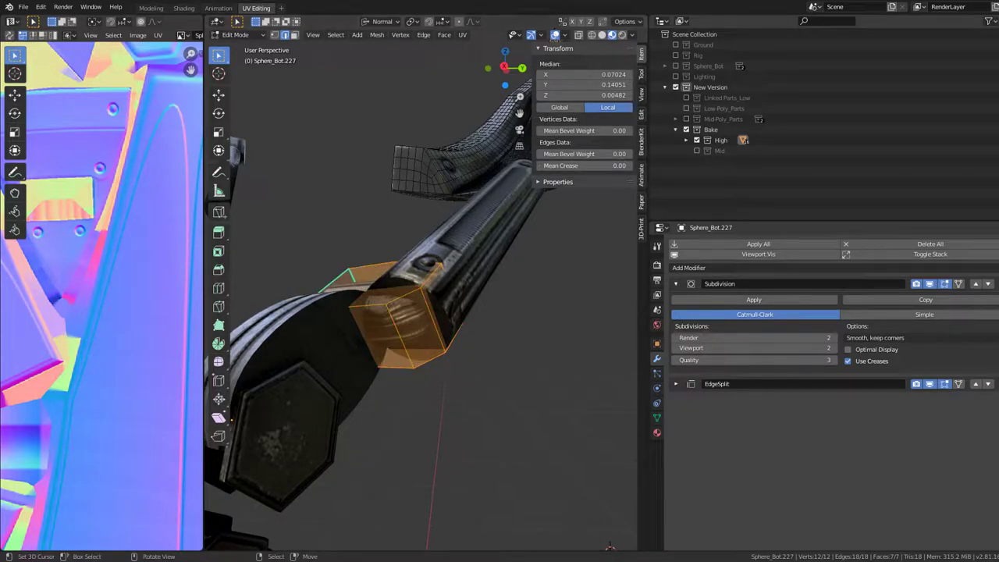
Slide a collar face along its normal, thinning Sphere_Bot.227 from 0.066 to 0.052 in Z
{"action": "middle_click_drag", "start_coordinate": [350, 278], "coordinate": [382, 269]}
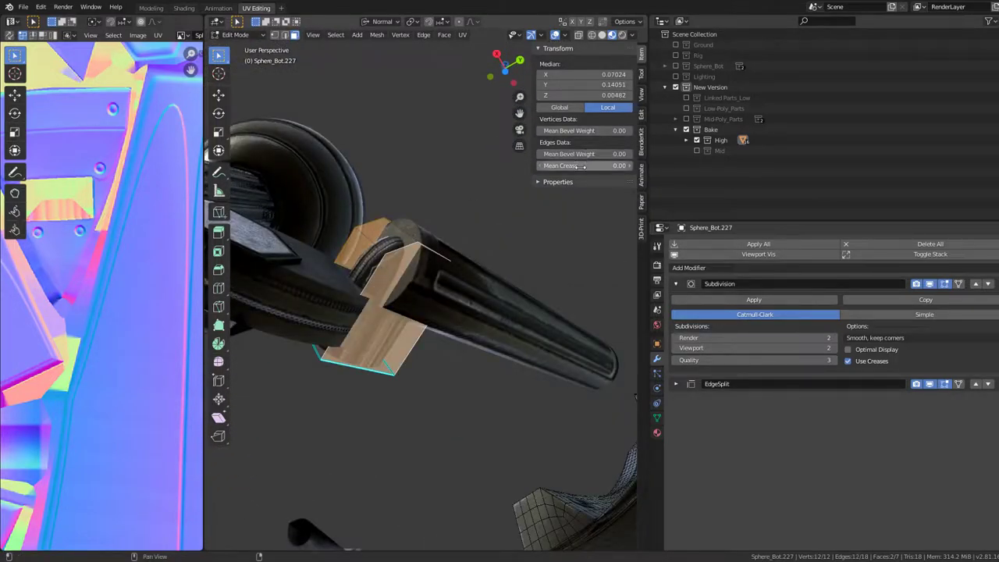
{"action": "key", "text": "Tab"}
{"action": "mouse_move", "coordinate": [340, 171]}
{"action": "middle_mouse_down"}
{"action": "mouse_move", "coordinate": [363, 183]}
{"action": "mouse_move", "coordinate": [403, 273]}
{"action": "mouse_move", "coordinate": [448, 257]}
{"action": "middle_mouse_up"}
{"action": "key", "text": "Tab"}
{"action": "middle_click_drag", "start_coordinate": [368, 283], "coordinate": [354, 271]}
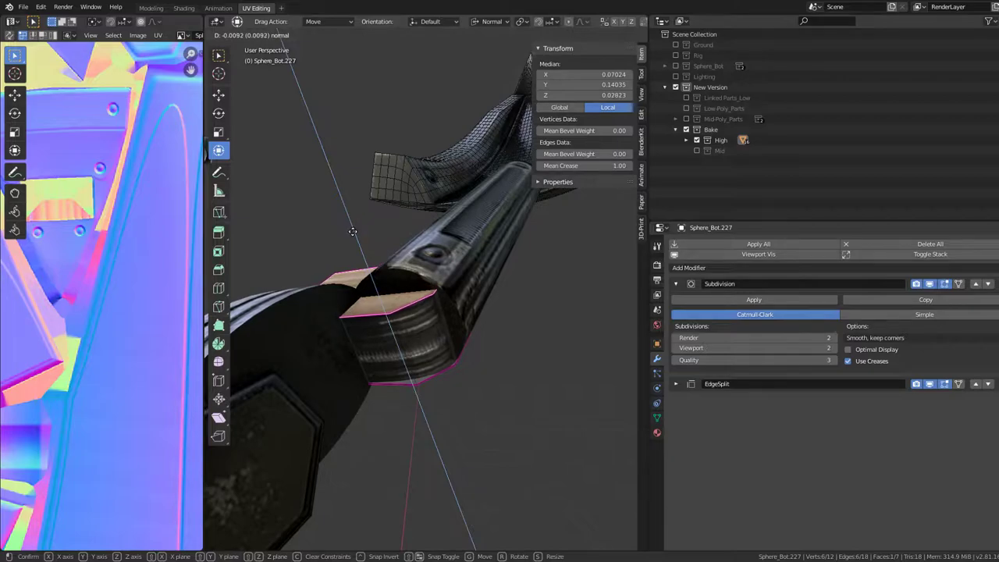
{"action": "middle_click_drag", "start_coordinate": [361, 234], "coordinate": [395, 336]}
{"action": "left_click", "coordinate": [395, 335]}
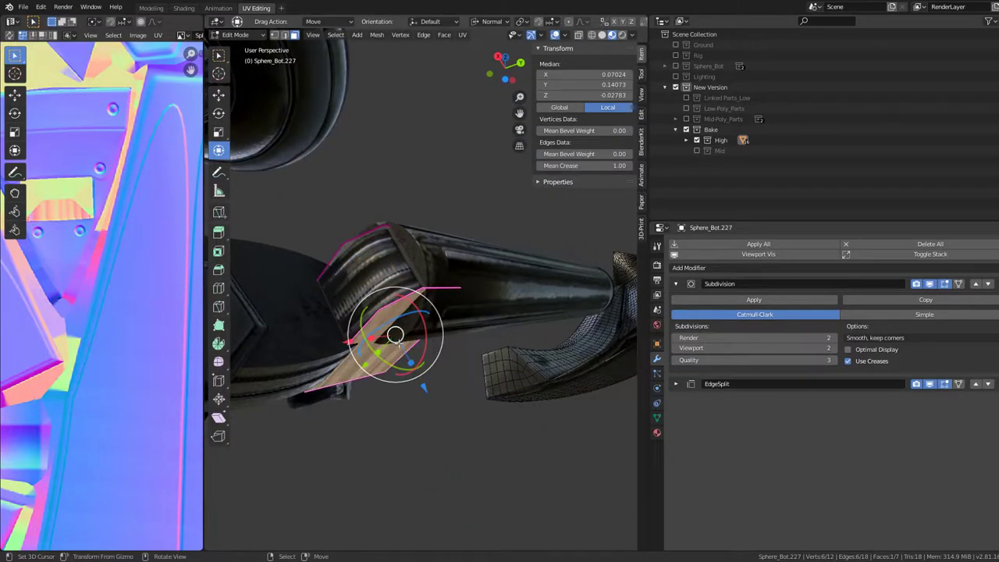
{"action": "left_click", "coordinate": [421, 379]}
{"action": "key", "text": "Tab"}
{"action": "mouse_move", "coordinate": [422, 379]}
{"action": "middle_mouse_down"}
{"action": "mouse_move", "coordinate": [401, 201]}
{"action": "mouse_move", "coordinate": [391, 186]}
{"action": "mouse_move", "coordinate": [429, 323]}
{"action": "mouse_move", "coordinate": [364, 275]}
{"action": "middle_mouse_up"}
{"action": "scroll", "coordinate": [430, 324], "scroll_direction": "up", "scroll_amount": 3}
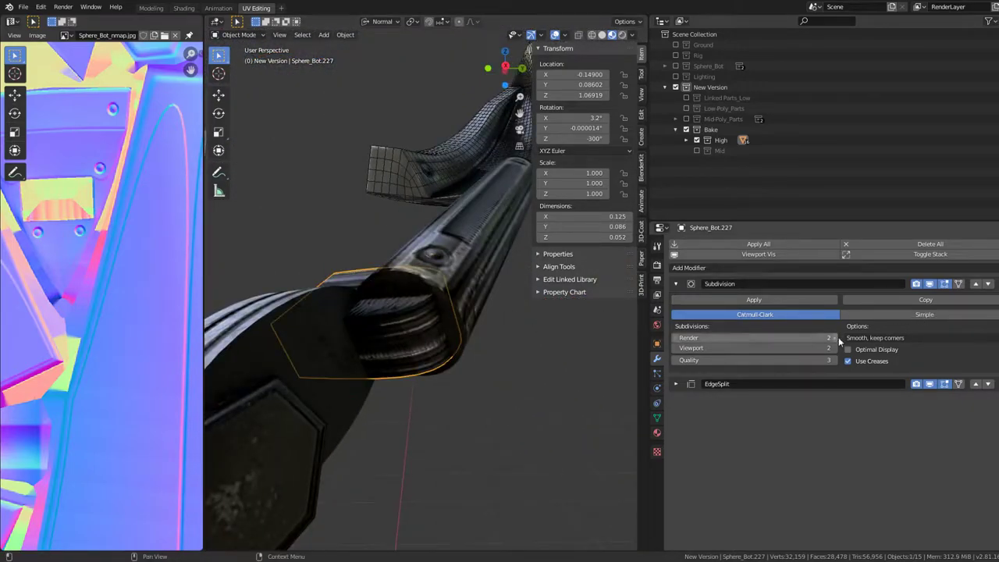
{"action": "middle_click_drag", "start_coordinate": [437, 312], "coordinate": [456, 283]}
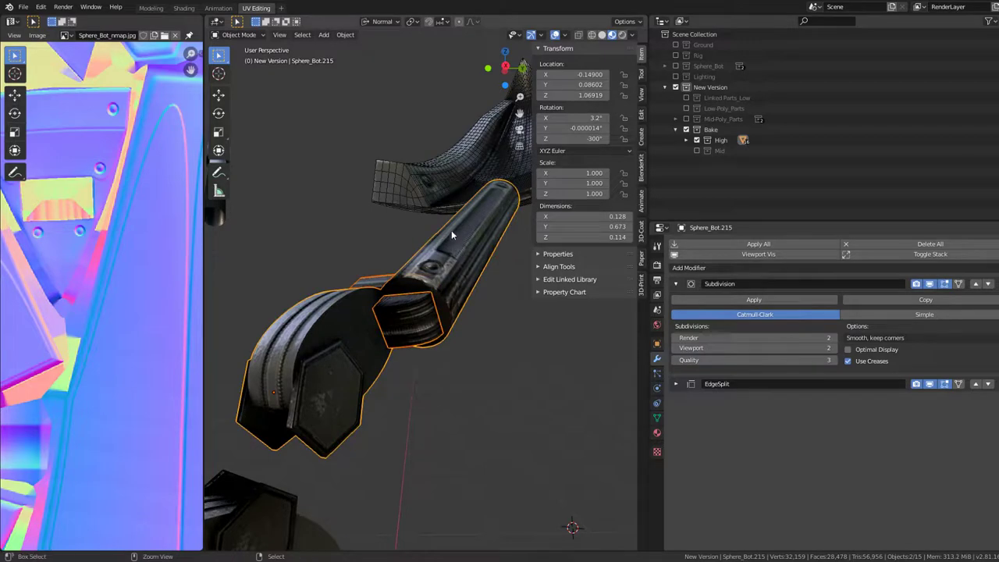
{"action": "mouse_move", "coordinate": [451, 229]}
{"action": "middle_mouse_down"}
{"action": "mouse_move", "coordinate": [402, 208]}
{"action": "mouse_move", "coordinate": [449, 207]}
{"action": "mouse_move", "coordinate": [526, 232]}
{"action": "mouse_move", "coordinate": [515, 279]}
{"action": "mouse_move", "coordinate": [428, 279]}
{"action": "mouse_move", "coordinate": [411, 188]}
{"action": "mouse_move", "coordinate": [543, 200]}
{"action": "middle_mouse_up"}
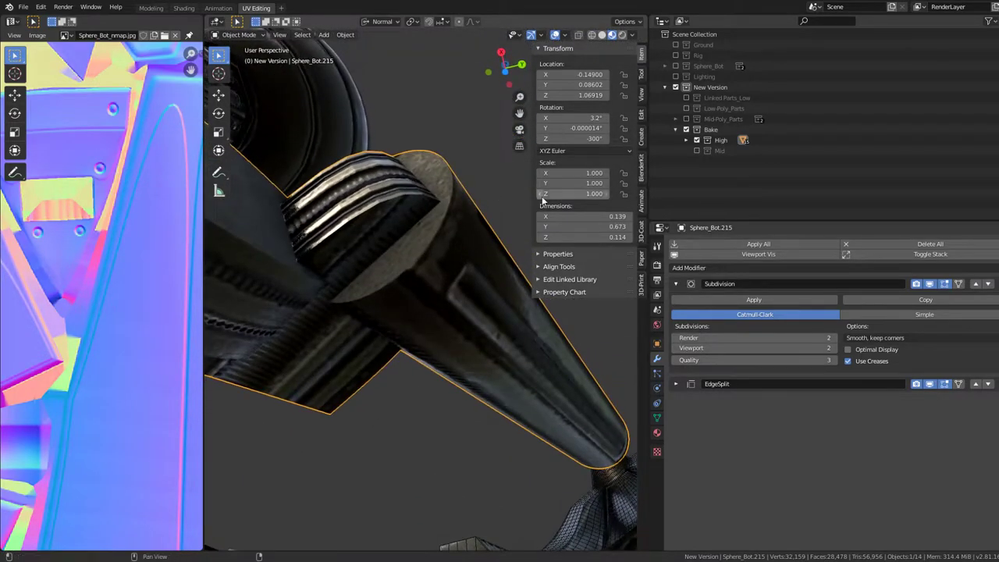
{"action": "left_click", "coordinate": [930, 285]}
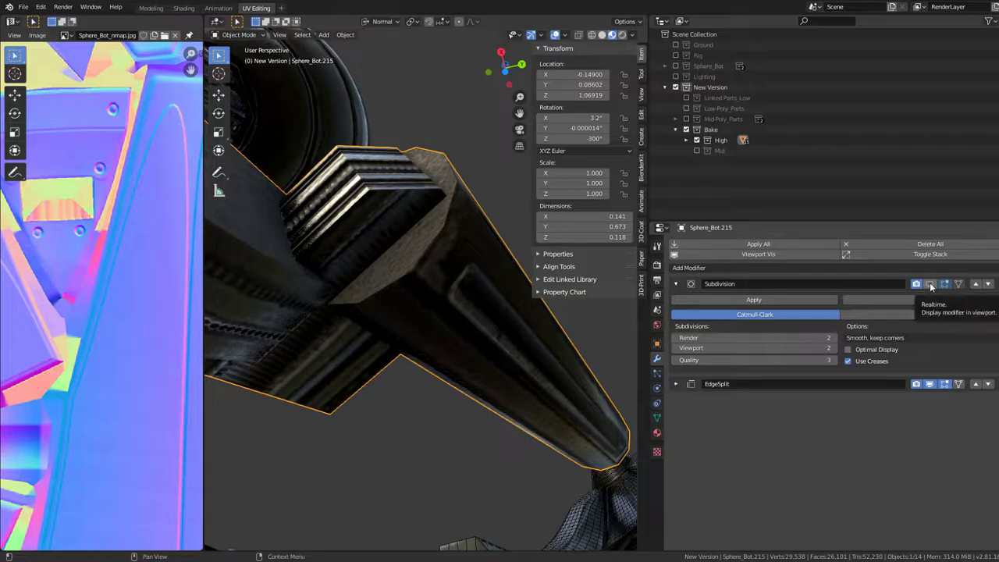
{"action": "scroll", "coordinate": [288, 267], "scroll_direction": "down", "scroll_amount": 3}
{"action": "mouse_move", "coordinate": [374, 272]}
{"action": "middle_mouse_down"}
{"action": "mouse_move", "coordinate": [420, 247]}
{"action": "mouse_move", "coordinate": [390, 348]}
{"action": "mouse_move", "coordinate": [503, 279]}
{"action": "mouse_move", "coordinate": [428, 332]}
{"action": "mouse_move", "coordinate": [365, 285]}
{"action": "mouse_move", "coordinate": [424, 290]}
{"action": "mouse_move", "coordinate": [362, 413]}
{"action": "mouse_move", "coordinate": [460, 325]}
{"action": "middle_mouse_up"}
{"action": "scroll", "coordinate": [420, 248], "scroll_direction": "up", "scroll_amount": 3}
{"action": "key", "text": "Tab"}
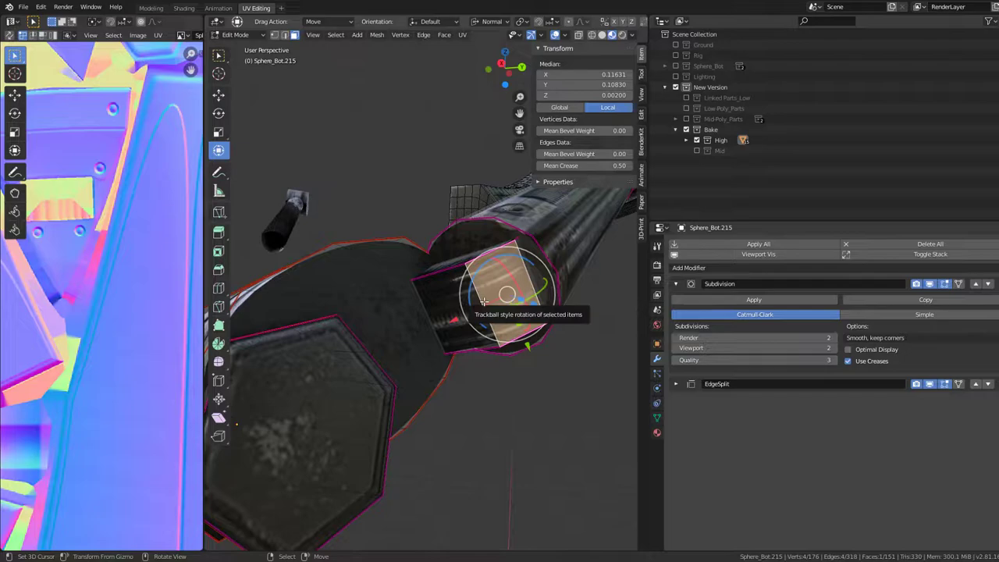
{"action": "key", "text": "l"}
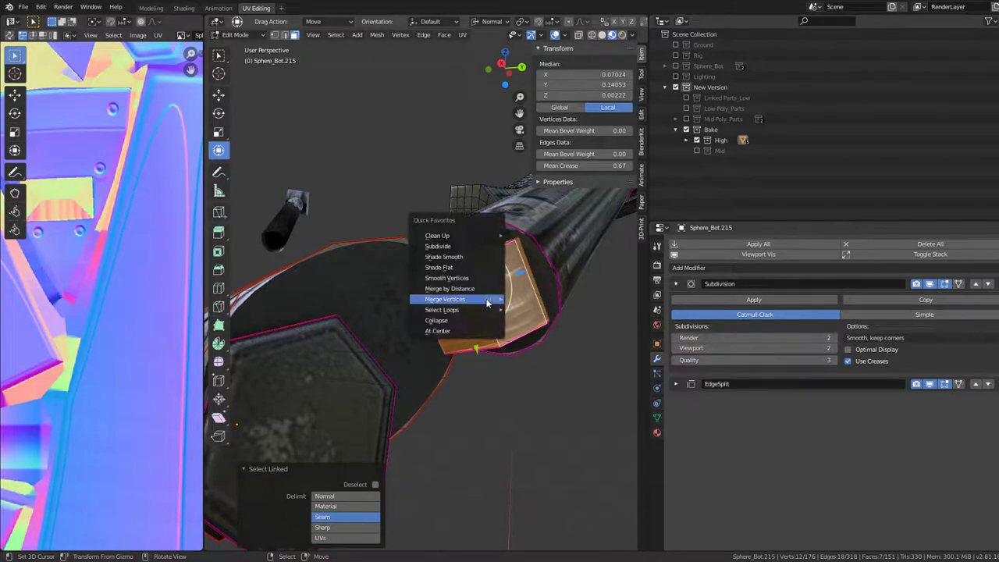
{"action": "left_click", "coordinate": [474, 257]}
{"action": "key", "text": "Tab"}
{"action": "mouse_move", "coordinate": [474, 257]}
{"action": "middle_mouse_down"}
{"action": "mouse_move", "coordinate": [415, 293]}
{"action": "mouse_move", "coordinate": [370, 255]}
{"action": "mouse_move", "coordinate": [360, 230]}
{"action": "mouse_move", "coordinate": [378, 265]}
{"action": "mouse_move", "coordinate": [355, 282]}
{"action": "mouse_move", "coordinate": [366, 401]}
{"action": "mouse_move", "coordinate": [442, 375]}
{"action": "mouse_move", "coordinate": [408, 312]}
{"action": "middle_mouse_up"}
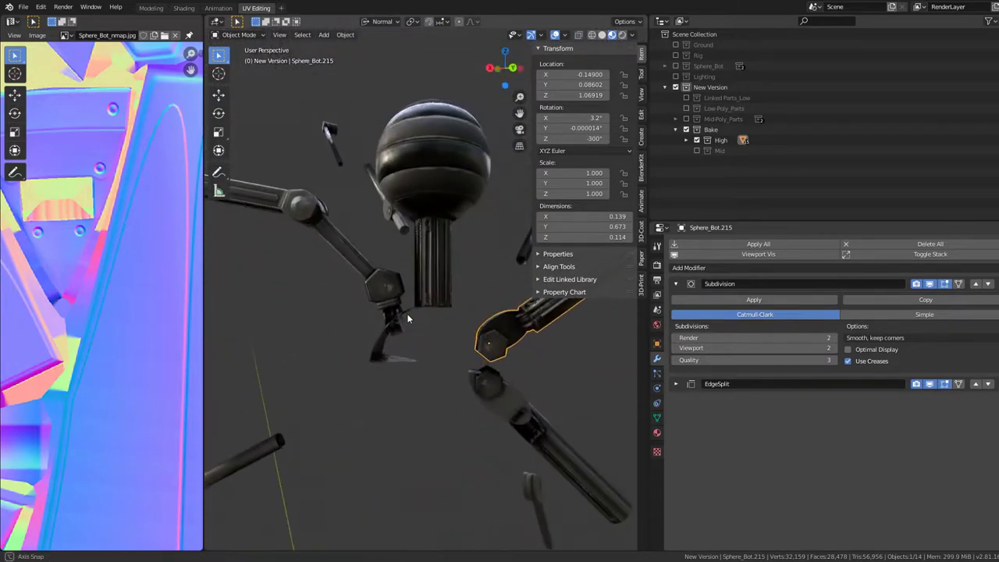
Orbit and zoom from the neck to inspect the hexagonal joint
{"action": "scroll", "coordinate": [318, 295], "scroll_direction": "up", "scroll_amount": 2}
{"action": "scroll", "coordinate": [318, 295], "scroll_direction": "up", "scroll_amount": 3}
{"action": "mouse_move", "coordinate": [318, 295]}
{"action": "middle_mouse_down"}
{"action": "mouse_move", "coordinate": [510, 284]}
{"action": "mouse_move", "coordinate": [469, 358]}
{"action": "middle_mouse_up"}
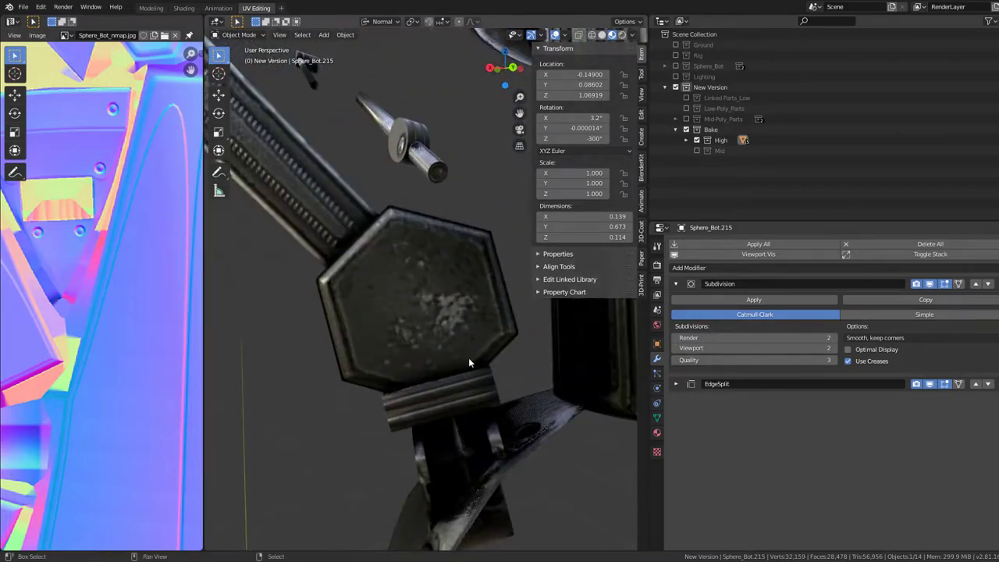
{"action": "scroll", "coordinate": [450, 277], "scroll_direction": "up", "scroll_amount": 3}
{"action": "mouse_move", "coordinate": [449, 277]}
{"action": "middle_mouse_down"}
{"action": "mouse_move", "coordinate": [470, 270]}
{"action": "mouse_move", "coordinate": [386, 256]}
{"action": "mouse_move", "coordinate": [311, 227]}
{"action": "mouse_move", "coordinate": [356, 304]}
{"action": "mouse_move", "coordinate": [415, 331]}
{"action": "mouse_move", "coordinate": [472, 312]}
{"action": "mouse_move", "coordinate": [283, 294]}
{"action": "mouse_move", "coordinate": [506, 284]}
{"action": "middle_mouse_up"}
{"action": "scroll", "coordinate": [469, 270], "scroll_direction": "down", "scroll_amount": 3}
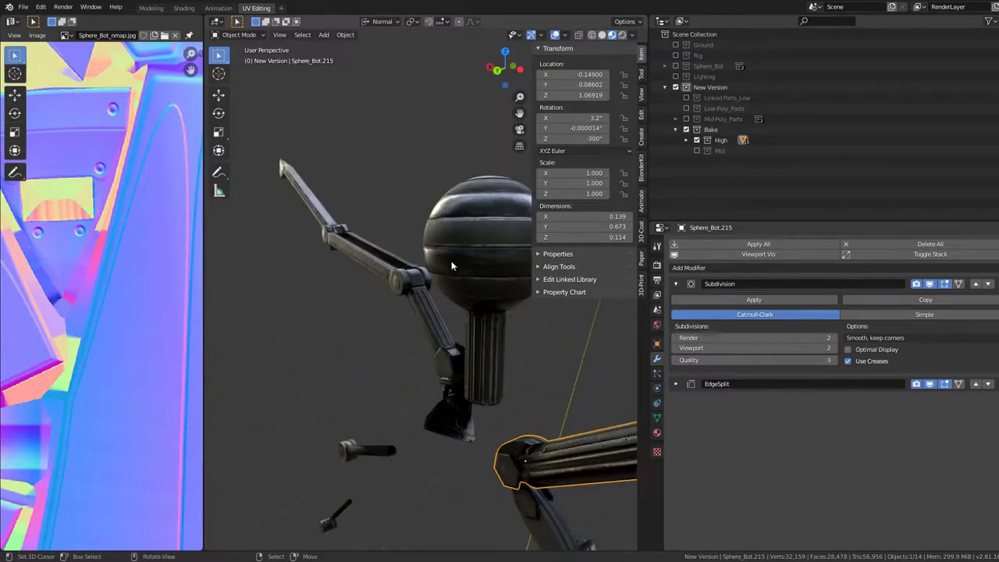
{"action": "scroll", "coordinate": [453, 250], "scroll_direction": "up", "scroll_amount": 4}
Centre the view on the head sphere and shrink its middle face band inward in Edit Mode
{"action": "key", "text": "Tab"}
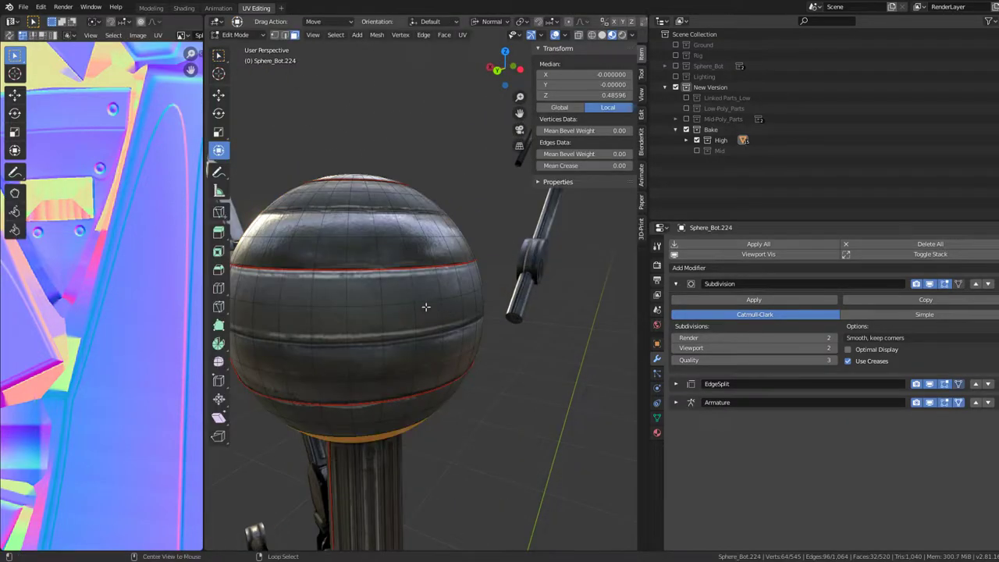
{"action": "middle_click_drag", "start_coordinate": [433, 233], "coordinate": [679, 332]}
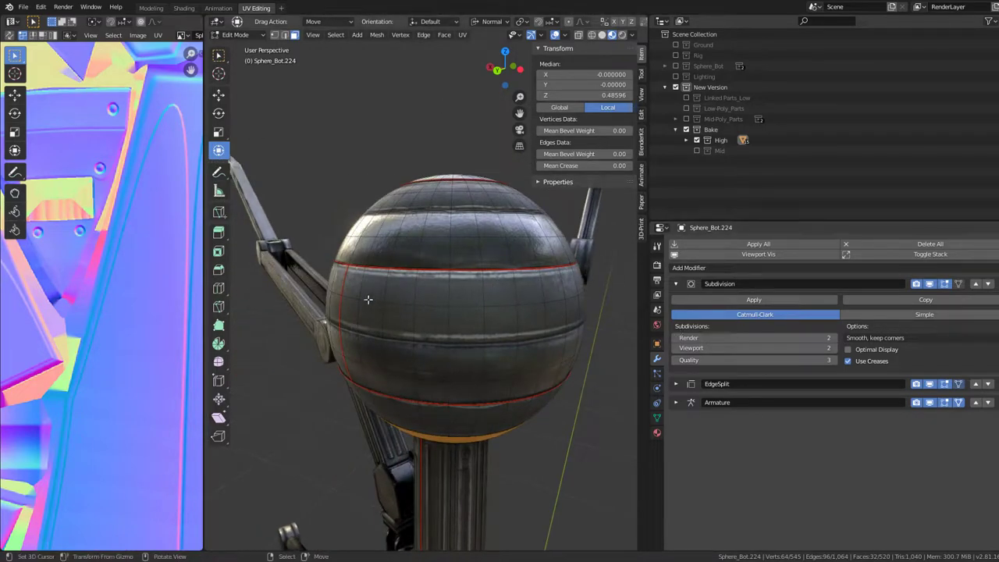
{"action": "scroll", "coordinate": [367, 299], "scroll_direction": "down", "scroll_amount": 3}
{"action": "key", "text": "Tab"}
{"action": "scroll", "coordinate": [478, 276], "scroll_direction": "up", "scroll_amount": 4}
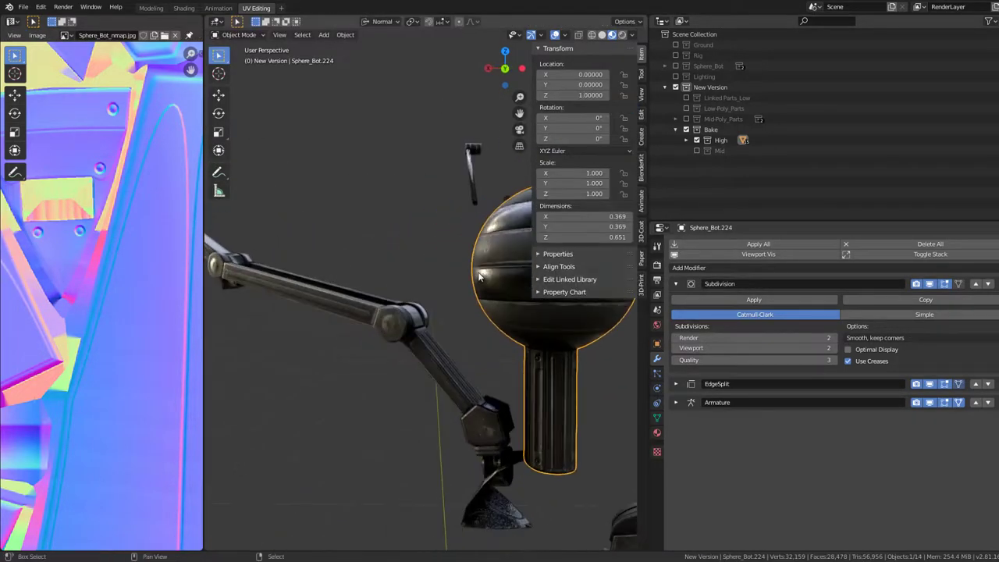
{"action": "key", "text": "KP_Decimal"}
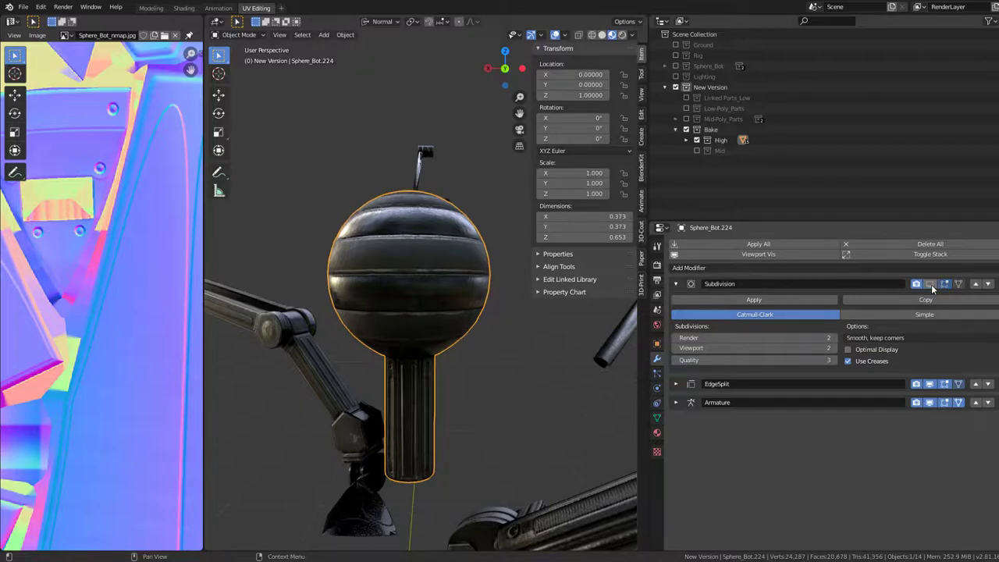
{"action": "key", "text": "Tab"}
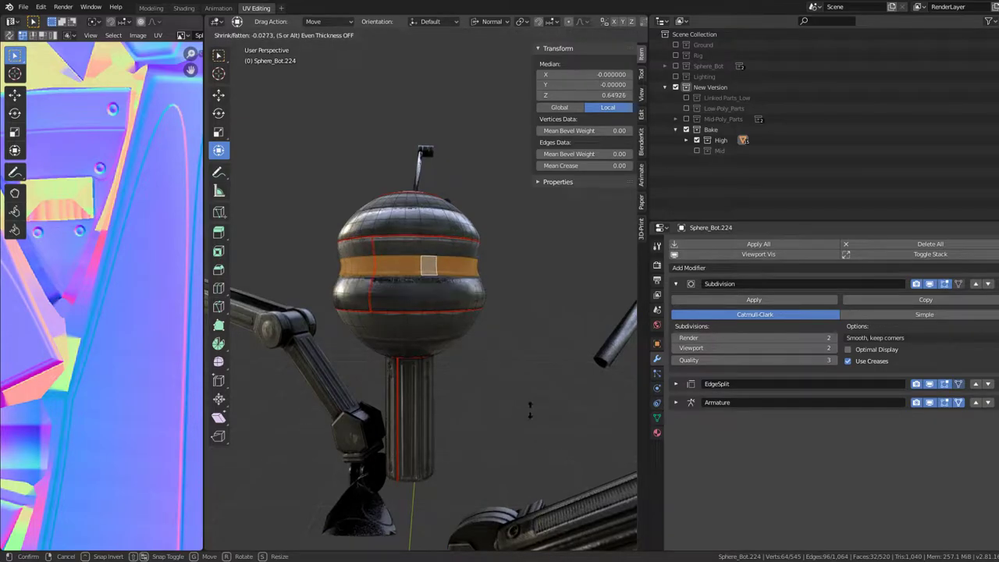
{"action": "key", "text": "Tab"}
Maximize the 3D viewport with Ctrl+Space and orbit to inspect the high-poly parts
{"action": "scroll", "coordinate": [475, 344], "scroll_direction": "down", "scroll_amount": 5}
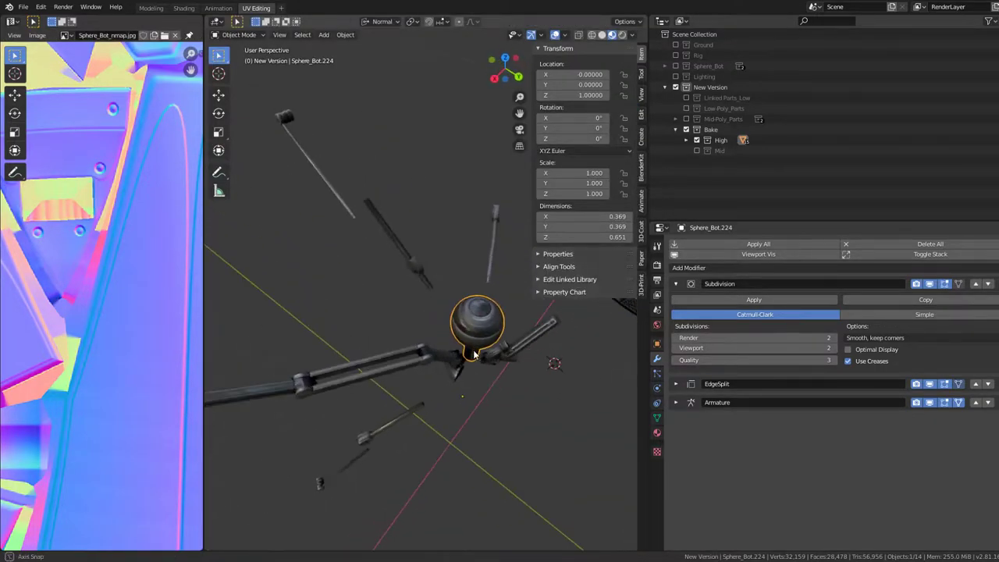
{"action": "mouse_move", "coordinate": [476, 344]}
{"action": "middle_mouse_down"}
{"action": "mouse_move", "coordinate": [435, 277]}
{"action": "mouse_move", "coordinate": [392, 250]}
{"action": "mouse_move", "coordinate": [607, 289]}
{"action": "mouse_move", "coordinate": [568, 306]}
{"action": "mouse_move", "coordinate": [450, 303]}
{"action": "middle_mouse_up"}
{"action": "scroll", "coordinate": [451, 304], "scroll_direction": "down", "scroll_amount": 3}
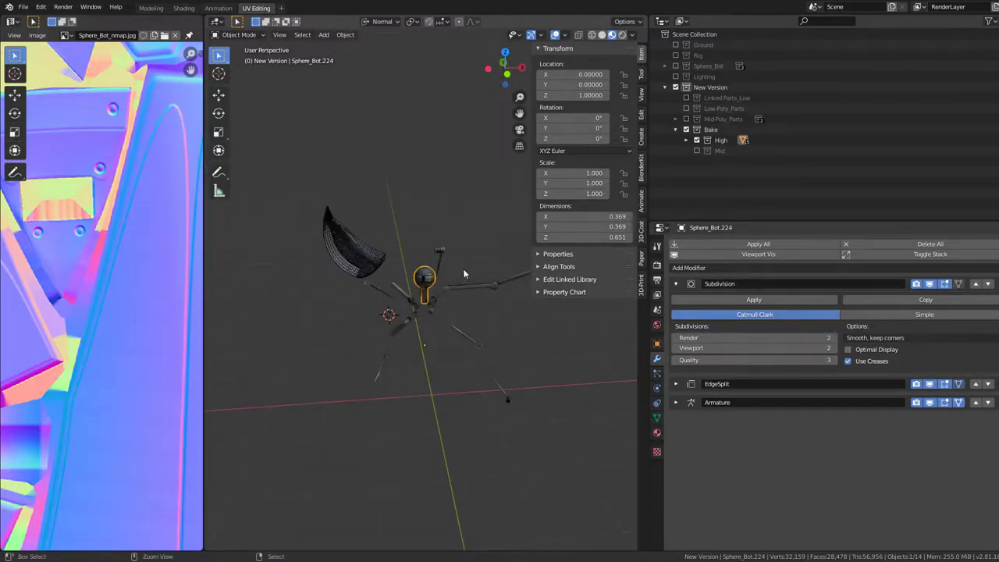
{"action": "key", "text": "ctrl+space"}
{"action": "mouse_move", "coordinate": [653, 259]}
{"action": "middle_mouse_down"}
{"action": "mouse_move", "coordinate": [629, 228]}
{"action": "mouse_move", "coordinate": [497, 253]}
{"action": "mouse_move", "coordinate": [468, 247]}
{"action": "mouse_move", "coordinate": [448, 199]}
{"action": "mouse_move", "coordinate": [390, 177]}
{"action": "mouse_move", "coordinate": [302, 179]}
{"action": "mouse_move", "coordinate": [518, 267]}
{"action": "mouse_move", "coordinate": [468, 358]}
{"action": "middle_mouse_up"}
Reposition the yellow arm part Sphere_Bot.196 in the maximized 3D view
{"action": "key", "text": "ctrl+space"}
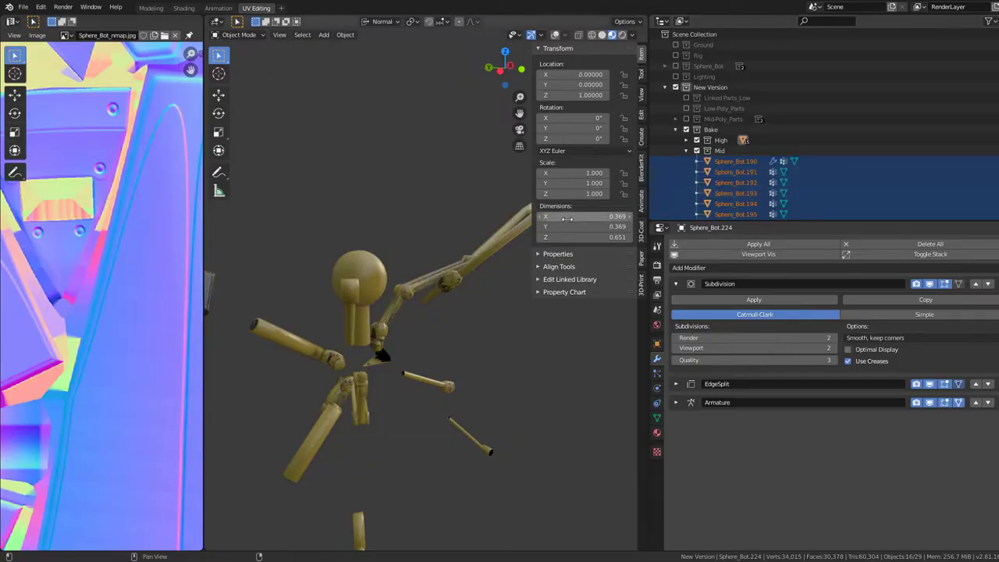
{"action": "key", "text": "ctrl+space"}
{"action": "scroll", "coordinate": [409, 244], "scroll_direction": "up", "scroll_amount": 4}
{"action": "mouse_move", "coordinate": [529, 330]}
{"action": "middle_mouse_down"}
{"action": "mouse_move", "coordinate": [490, 302]}
{"action": "mouse_move", "coordinate": [364, 306]}
{"action": "mouse_move", "coordinate": [558, 297]}
{"action": "mouse_move", "coordinate": [463, 292]}
{"action": "mouse_move", "coordinate": [571, 270]}
{"action": "mouse_move", "coordinate": [564, 296]}
{"action": "mouse_move", "coordinate": [519, 194]}
{"action": "mouse_move", "coordinate": [500, 212]}
{"action": "mouse_move", "coordinate": [297, 197]}
{"action": "mouse_move", "coordinate": [520, 356]}
{"action": "mouse_move", "coordinate": [545, 282]}
{"action": "mouse_move", "coordinate": [495, 319]}
{"action": "mouse_move", "coordinate": [584, 330]}
{"action": "mouse_move", "coordinate": [397, 290]}
{"action": "mouse_move", "coordinate": [500, 213]}
{"action": "mouse_move", "coordinate": [553, 375]}
{"action": "mouse_move", "coordinate": [479, 364]}
{"action": "middle_mouse_up"}
{"action": "left_click", "coordinate": [476, 358]}
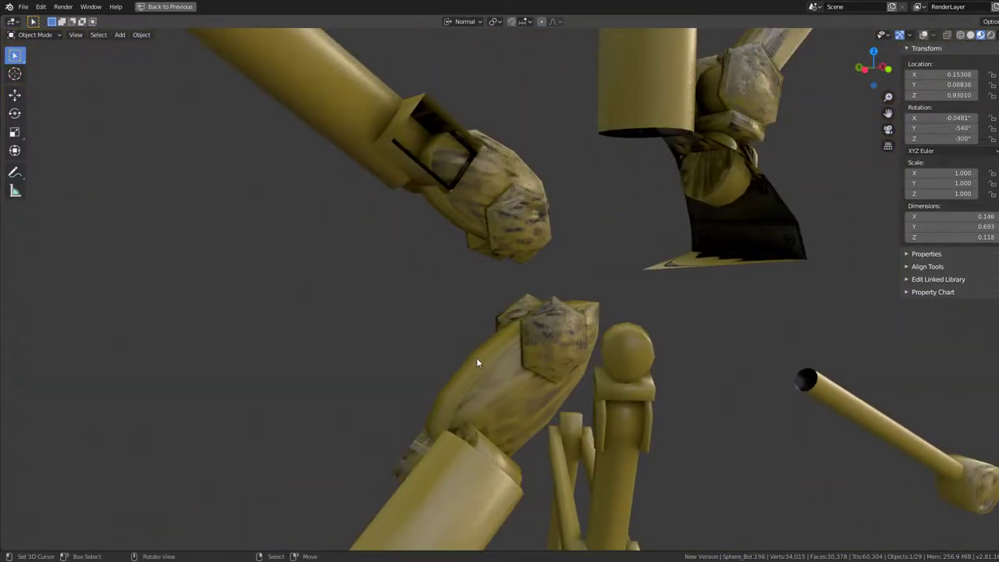
{"action": "key", "text": "g"}
{"action": "left_click", "coordinate": [557, 390]}
{"action": "mouse_move", "coordinate": [560, 388]}
{"action": "middle_mouse_down"}
{"action": "mouse_move", "coordinate": [541, 278]}
{"action": "mouse_move", "coordinate": [511, 306]}
{"action": "mouse_move", "coordinate": [508, 351]}
{"action": "mouse_move", "coordinate": [417, 330]}
{"action": "mouse_move", "coordinate": [588, 256]}
{"action": "mouse_move", "coordinate": [461, 263]}
{"action": "mouse_move", "coordinate": [446, 283]}
{"action": "mouse_move", "coordinate": [479, 305]}
{"action": "mouse_move", "coordinate": [358, 303]}
{"action": "mouse_move", "coordinate": [447, 264]}
{"action": "mouse_move", "coordinate": [622, 300]}
{"action": "mouse_move", "coordinate": [504, 270]}
{"action": "mouse_move", "coordinate": [573, 502]}
{"action": "mouse_move", "coordinate": [497, 296]}
{"action": "mouse_move", "coordinate": [417, 315]}
{"action": "mouse_move", "coordinate": [552, 308]}
{"action": "mouse_move", "coordinate": [554, 259]}
{"action": "mouse_move", "coordinate": [523, 302]}
{"action": "middle_mouse_up"}
Move the mid-poly arm piece Sphere_Bot.191 over the metal arm
{"action": "left_click", "coordinate": [523, 302]}
{"action": "key", "text": "g"}
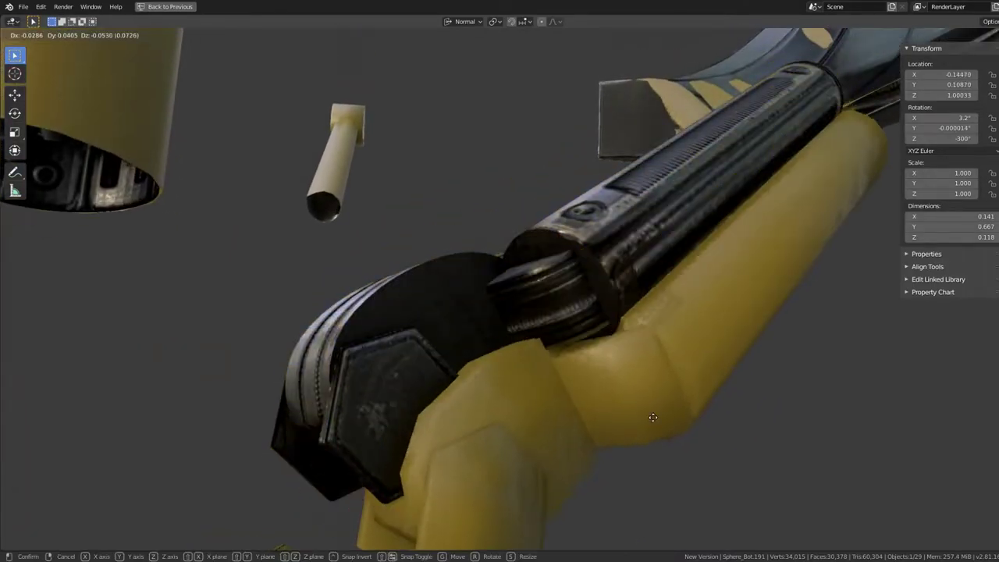
{"action": "left_click", "coordinate": [618, 287]}
{"action": "key", "text": "Tab"}
{"action": "key", "text": "Tab"}
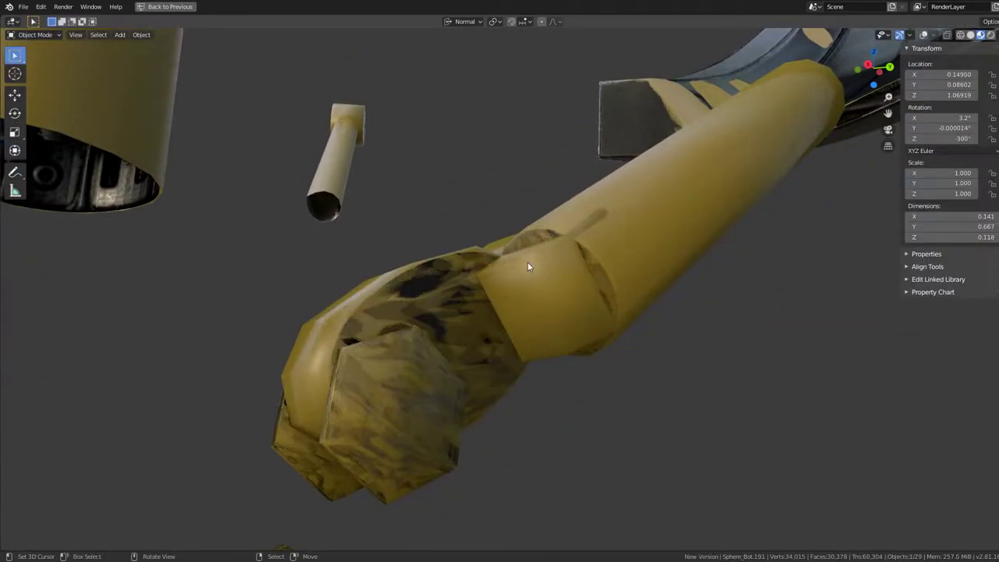
{"action": "key", "text": "g"}
{"action": "left_click", "coordinate": [530, 226]}
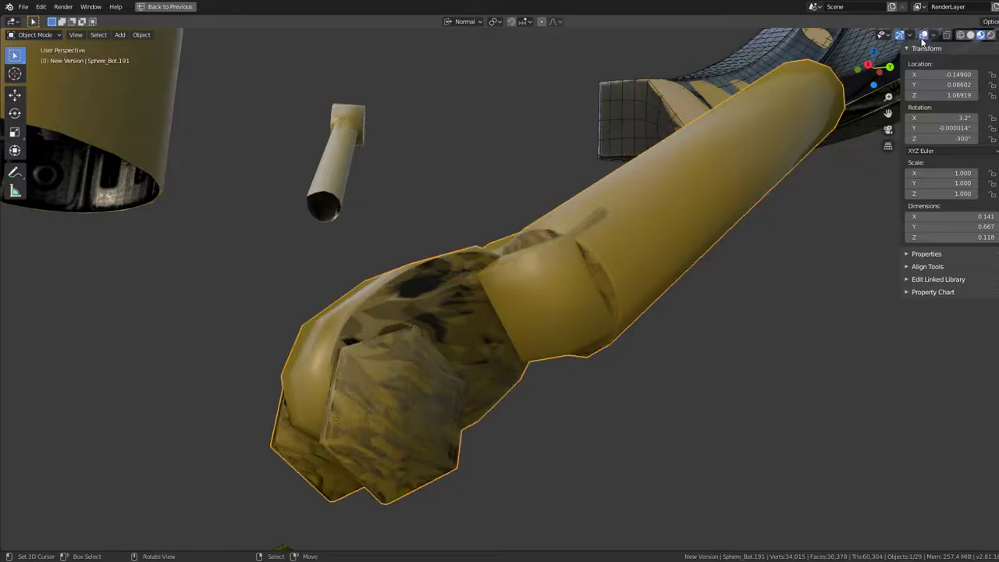
Push Sphere_Bot.191's joint faces inward twice along Z, then restore the UV Editing layout
{"action": "key", "text": "Tab"}
{"action": "mouse_move", "coordinate": [541, 269]}
{"action": "middle_mouse_down"}
{"action": "mouse_move", "coordinate": [546, 308]}
{"action": "mouse_move", "coordinate": [536, 315]}
{"action": "mouse_move", "coordinate": [515, 239]}
{"action": "middle_mouse_up"}
{"action": "key", "text": "g"}
{"action": "key", "text": "z"}
{"action": "key", "text": "z"}
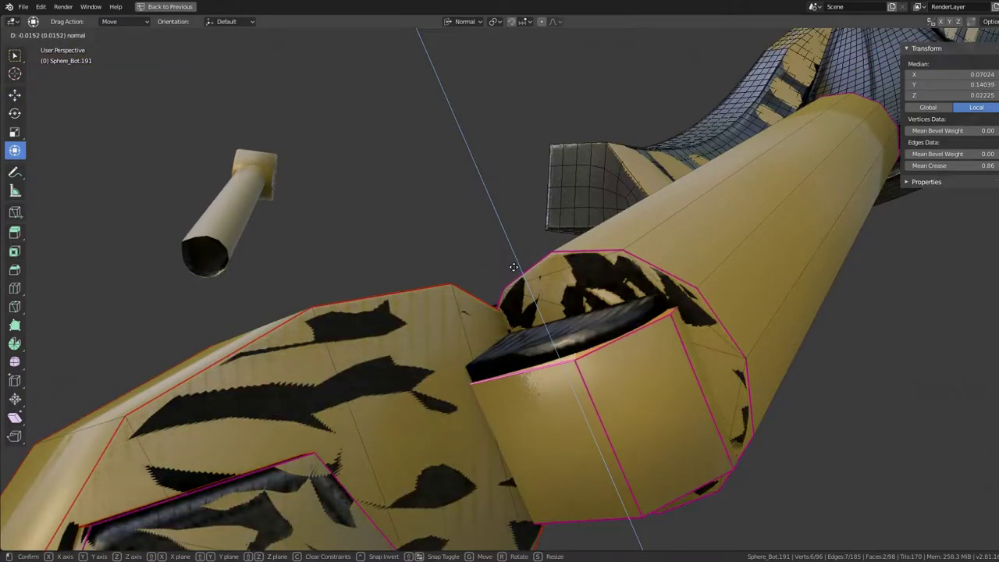
{"action": "left_click", "coordinate": [514, 267]}
{"action": "mouse_move", "coordinate": [514, 267]}
{"action": "middle_mouse_down"}
{"action": "mouse_move", "coordinate": [513, 228]}
{"action": "mouse_move", "coordinate": [664, 279]}
{"action": "mouse_move", "coordinate": [586, 341]}
{"action": "middle_mouse_up"}
{"action": "key", "text": "g"}
{"action": "key", "text": "z"}
{"action": "key", "text": "z"}
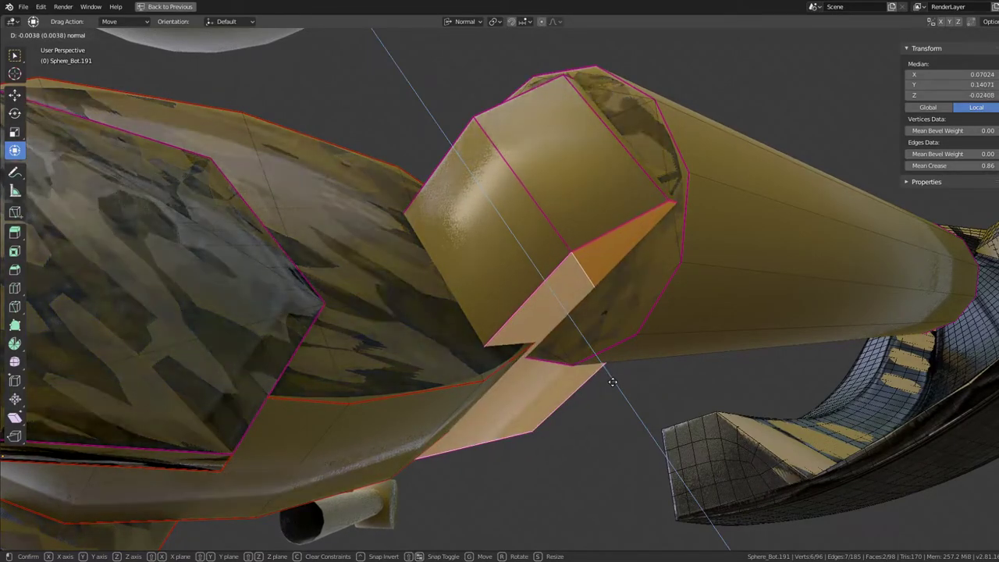
{"action": "left_click", "coordinate": [613, 381]}
{"action": "key", "text": "Tab"}
{"action": "mouse_move", "coordinate": [586, 200]}
{"action": "middle_mouse_down"}
{"action": "mouse_move", "coordinate": [569, 222]}
{"action": "mouse_move", "coordinate": [748, 250]}
{"action": "mouse_move", "coordinate": [654, 334]}
{"action": "mouse_move", "coordinate": [650, 290]}
{"action": "middle_mouse_up"}
{"action": "key", "text": "ctrl+space"}
Select the yellow head sphere and orbit in close around it
{"action": "scroll", "coordinate": [408, 334], "scroll_direction": "down", "scroll_amount": 3}
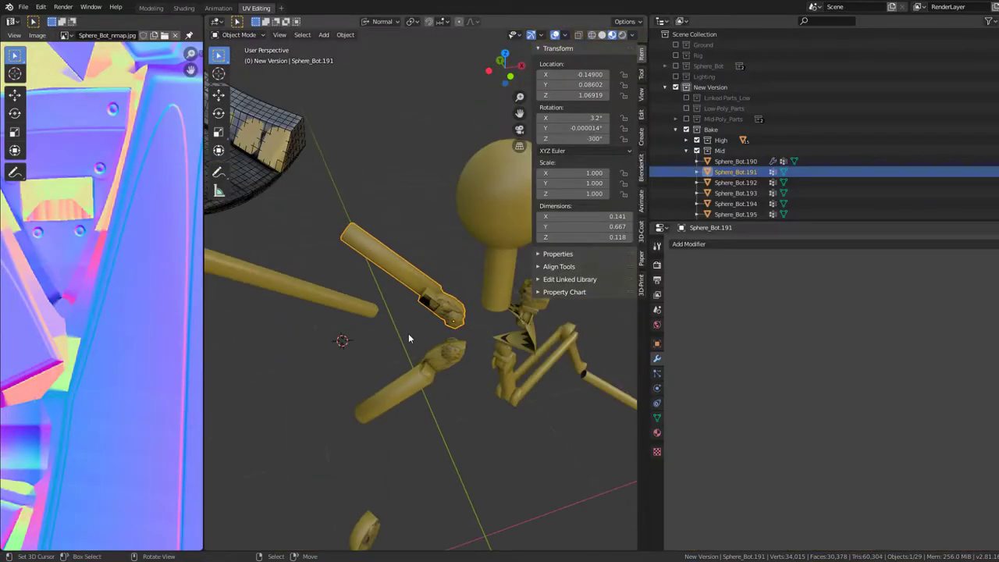
{"action": "scroll", "coordinate": [409, 333], "scroll_direction": "down", "scroll_amount": 3}
{"action": "mouse_move", "coordinate": [390, 302]}
{"action": "middle_mouse_down"}
{"action": "mouse_move", "coordinate": [363, 265]}
{"action": "mouse_move", "coordinate": [431, 271]}
{"action": "middle_mouse_up"}
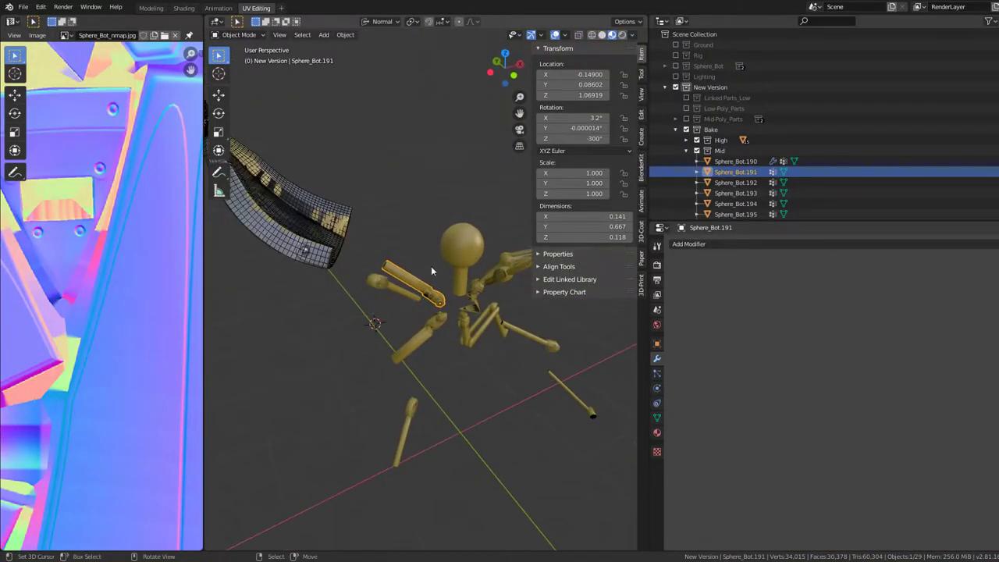
{"action": "left_click", "coordinate": [467, 238]}
{"action": "mouse_move", "coordinate": [467, 238]}
{"action": "middle_mouse_down"}
{"action": "mouse_move", "coordinate": [395, 297]}
{"action": "mouse_move", "coordinate": [356, 298]}
{"action": "middle_mouse_up"}
{"action": "scroll", "coordinate": [356, 298], "scroll_direction": "up", "scroll_amount": 3}
{"action": "mouse_move", "coordinate": [423, 311]}
{"action": "middle_mouse_down"}
{"action": "mouse_move", "coordinate": [357, 255]}
{"action": "mouse_move", "coordinate": [551, 207]}
{"action": "middle_mouse_up"}
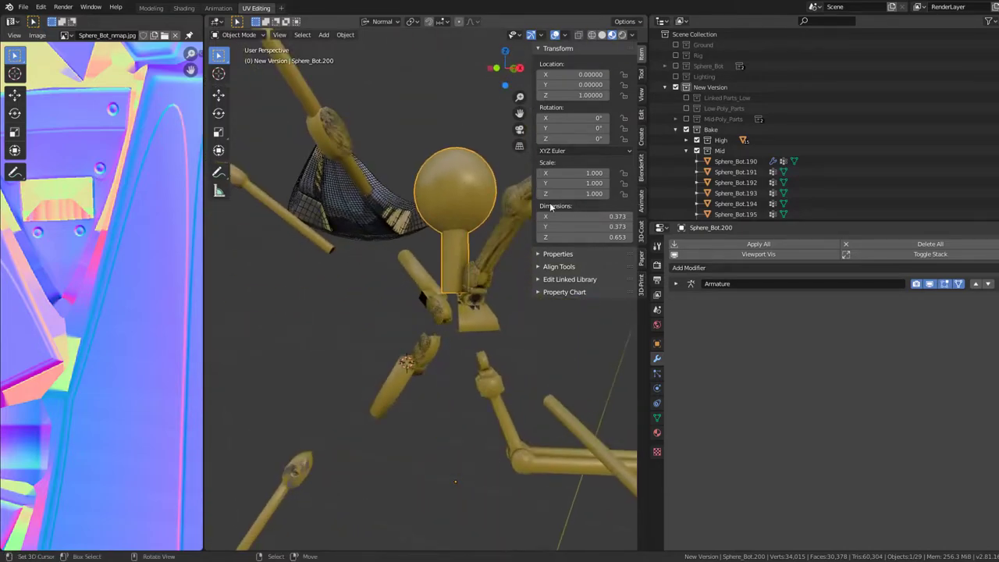
Drag the outliner border down to enlarge it, then view the whole bot from above
{"action": "left_click_drag", "start_coordinate": [779, 222], "coordinate": [768, 372]}
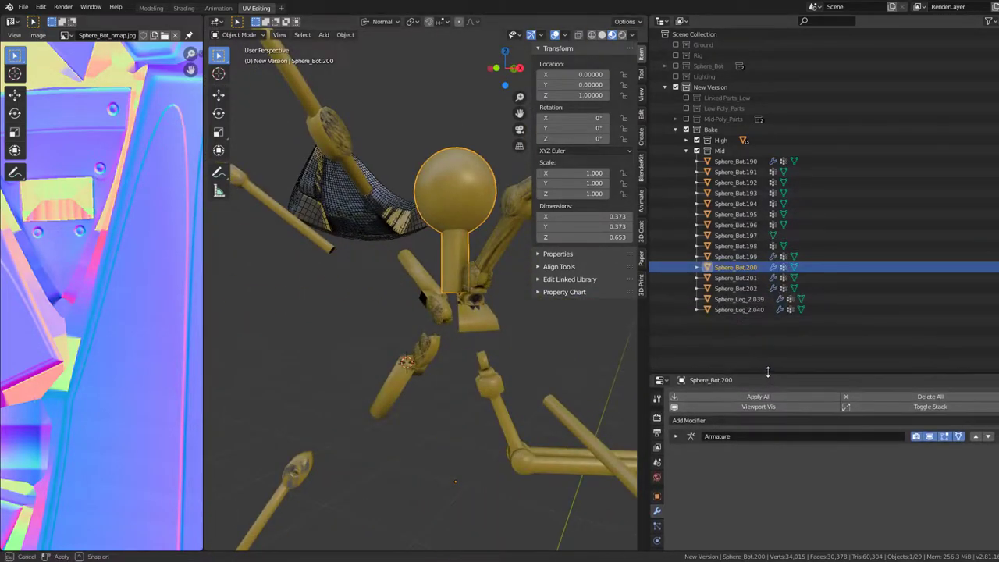
{"action": "middle_click_drag", "start_coordinate": [419, 293], "coordinate": [403, 335]}
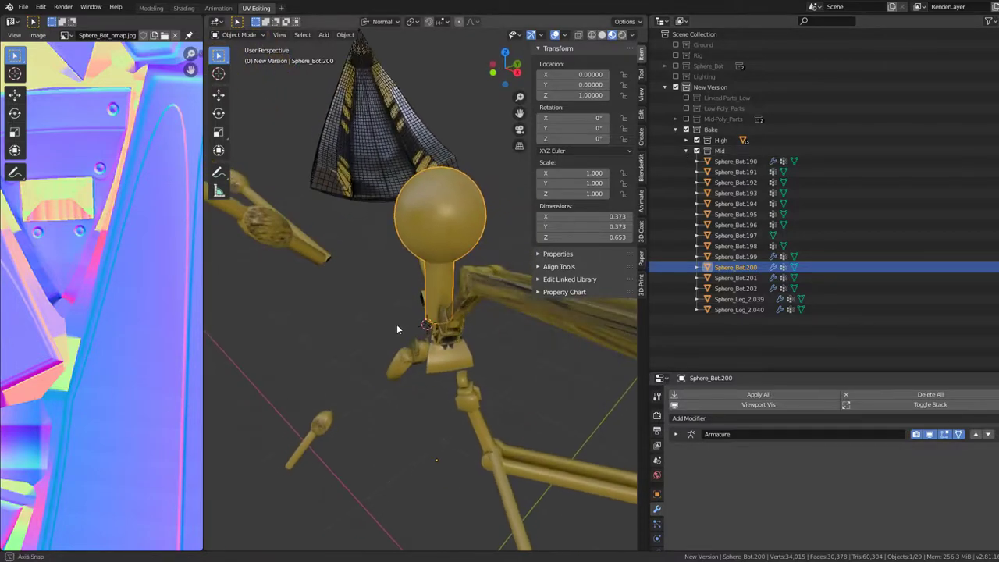
{"action": "scroll", "coordinate": [406, 234], "scroll_direction": "down", "scroll_amount": 3}
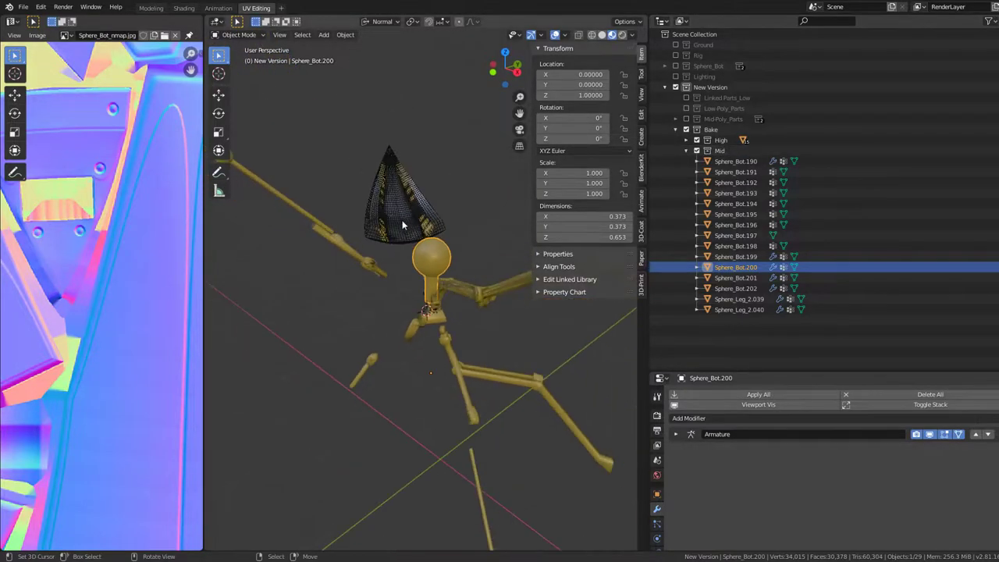
{"action": "mouse_move", "coordinate": [398, 235]}
{"action": "middle_mouse_down"}
{"action": "mouse_move", "coordinate": [426, 201]}
{"action": "mouse_move", "coordinate": [477, 178]}
{"action": "mouse_move", "coordinate": [519, 222]}
{"action": "mouse_move", "coordinate": [449, 290]}
{"action": "mouse_move", "coordinate": [463, 306]}
{"action": "mouse_move", "coordinate": [307, 289]}
{"action": "middle_mouse_up"}
{"action": "scroll", "coordinate": [409, 250], "scroll_direction": "up", "scroll_amount": 5}
{"action": "scroll", "coordinate": [415, 226], "scroll_direction": "up", "scroll_amount": 5}
{"action": "scroll", "coordinate": [426, 201], "scroll_direction": "down", "scroll_amount": 4}
{"action": "scroll", "coordinate": [477, 178], "scroll_direction": "up", "scroll_amount": 4}
{"action": "scroll", "coordinate": [322, 287], "scroll_direction": "down", "scroll_amount": 3}
{"action": "scroll", "coordinate": [334, 294], "scroll_direction": "up", "scroll_amount": 2}
{"action": "scroll", "coordinate": [393, 282], "scroll_direction": "up", "scroll_amount": 3}
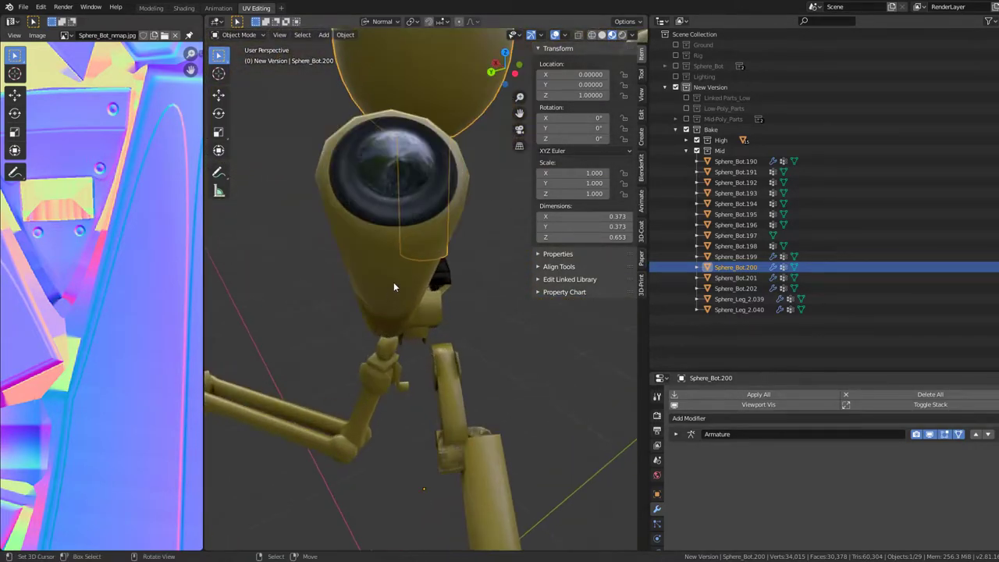
{"action": "scroll", "coordinate": [394, 279], "scroll_direction": "down", "scroll_amount": 4}
{"action": "mouse_move", "coordinate": [393, 262]}
{"action": "middle_mouse_down"}
{"action": "mouse_move", "coordinate": [441, 226]}
{"action": "mouse_move", "coordinate": [450, 232]}
{"action": "mouse_move", "coordinate": [407, 306]}
{"action": "mouse_move", "coordinate": [381, 302]}
{"action": "mouse_move", "coordinate": [370, 276]}
{"action": "middle_mouse_up"}
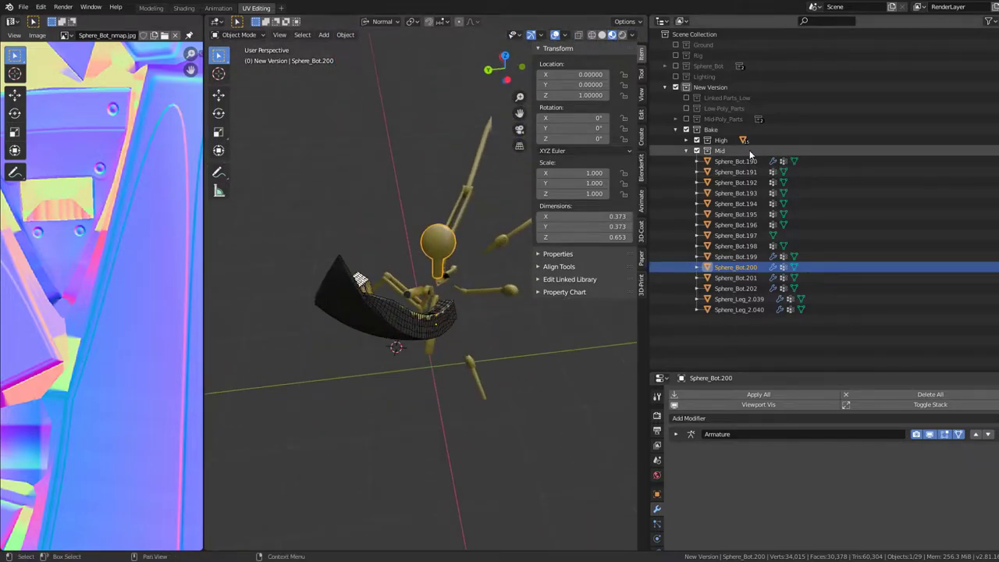
Exclude the High collection and expand Mid to list its parts, making Sphere_Bot.191 active
{"action": "left_click", "coordinate": [685, 151]}
{"action": "left_click", "coordinate": [714, 150]}
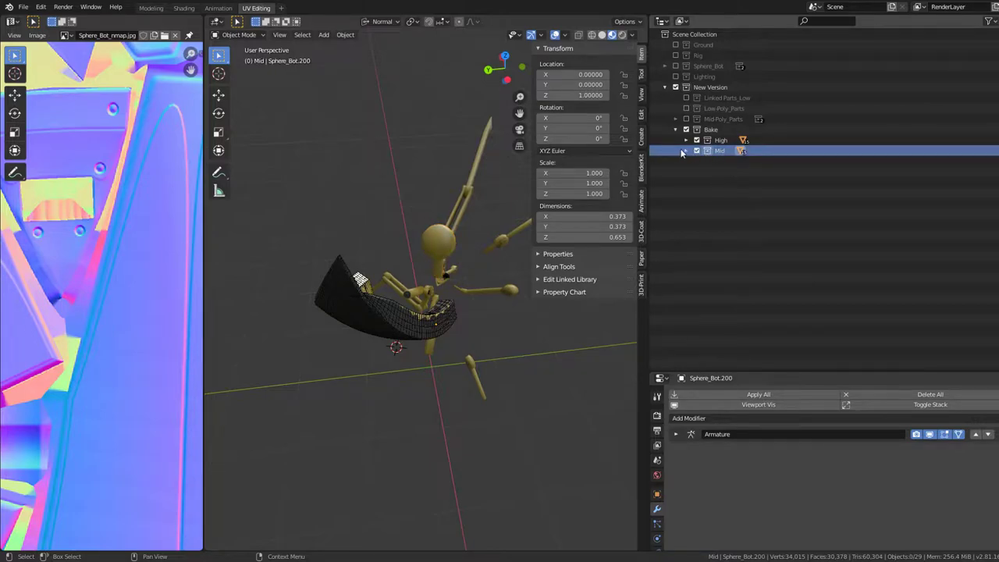
{"action": "left_click", "coordinate": [684, 151]}
{"action": "left_click", "coordinate": [736, 161]}
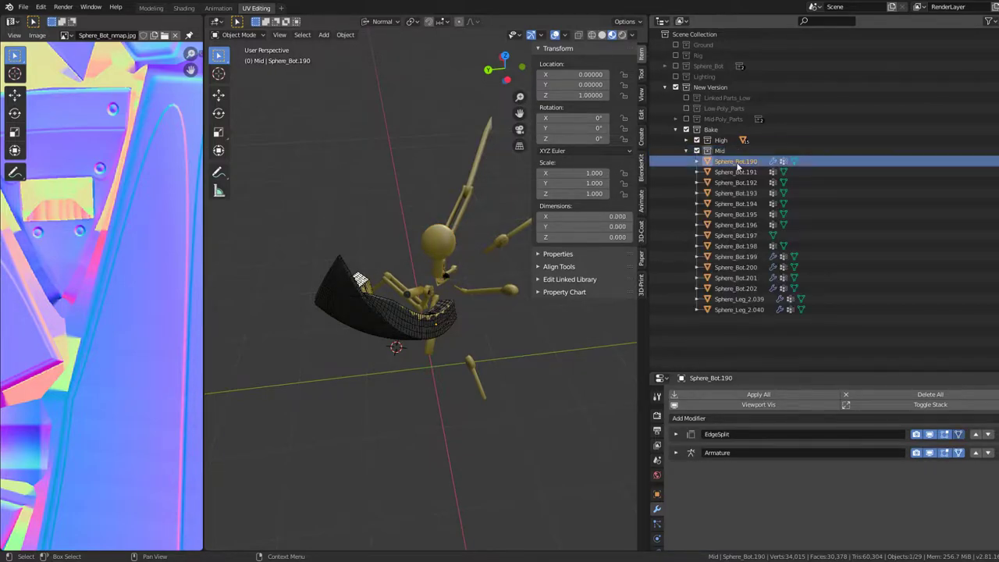
{"action": "left_click", "coordinate": [686, 151]}
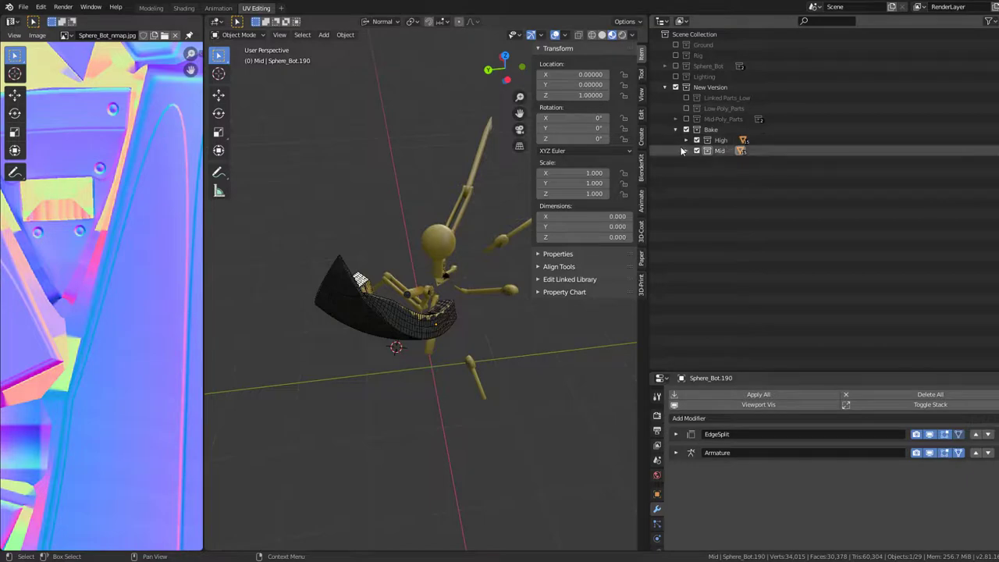
{"action": "left_click", "coordinate": [697, 151], "text": "ctrl"}
{"action": "left_click", "coordinate": [686, 150]}
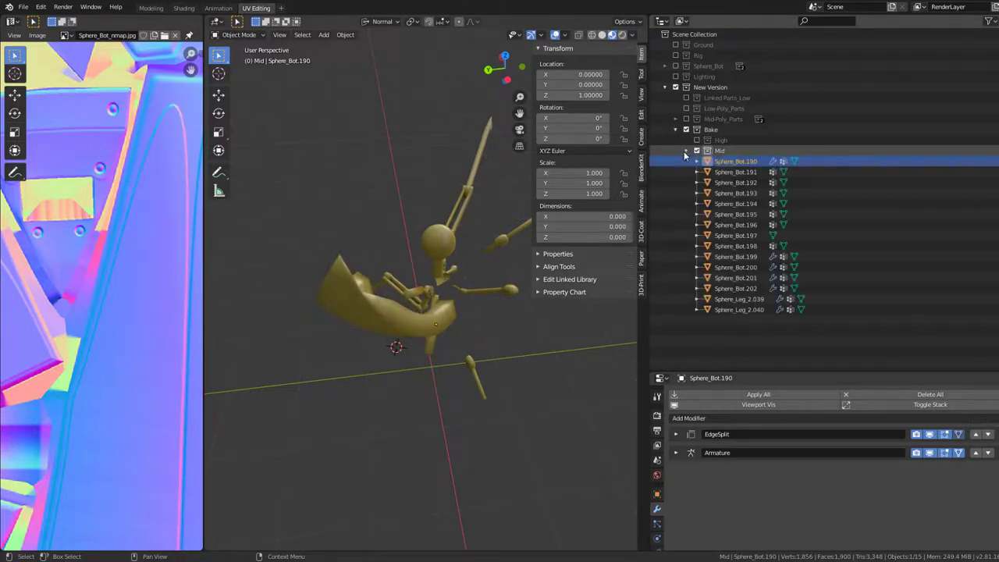
{"action": "left_click", "coordinate": [734, 170]}
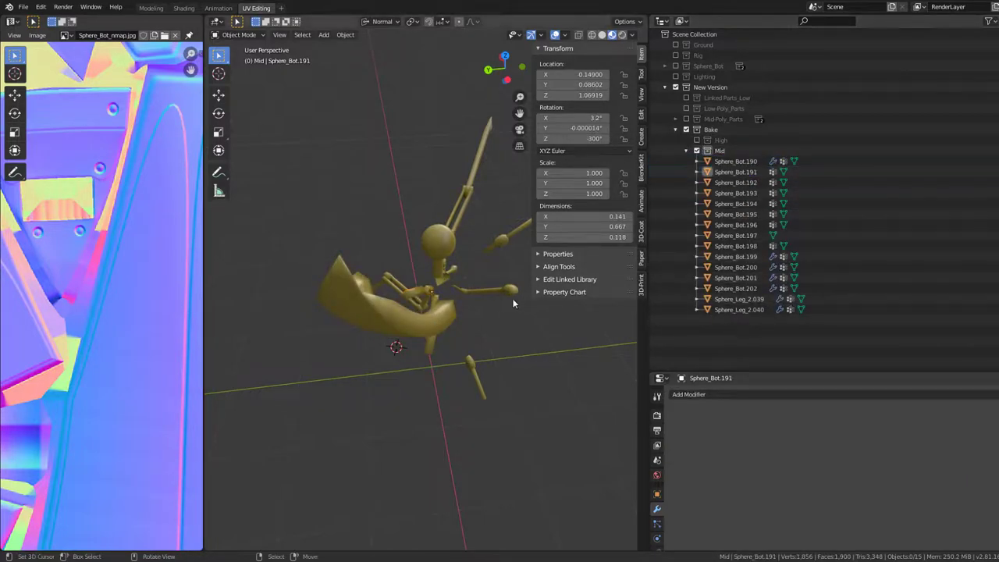
Select all Mid parts and duplicate them in place
{"action": "key", "text": "a"}
{"action": "middle_click_drag", "start_coordinate": [445, 261], "coordinate": [461, 270]}
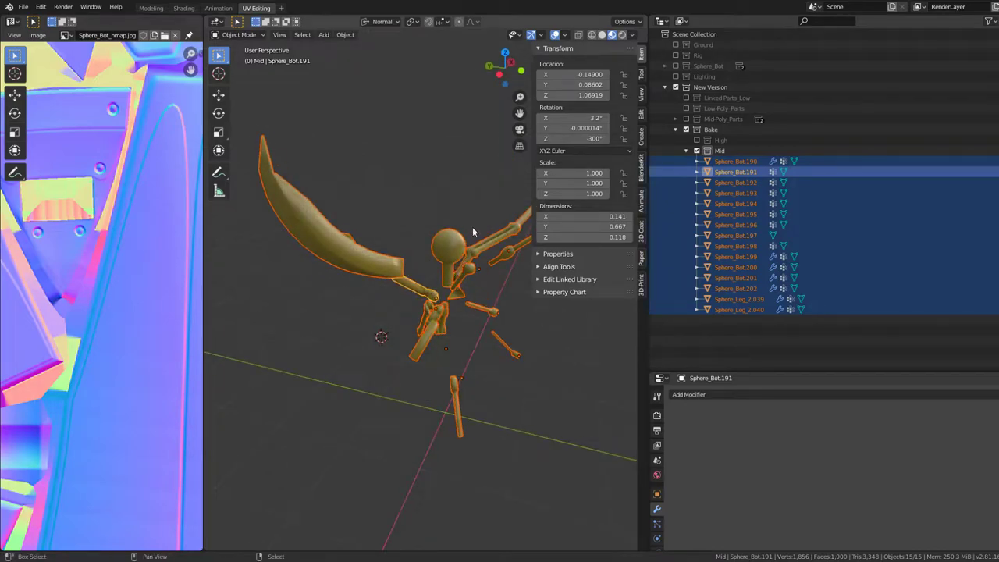
{"action": "middle_click_drag", "start_coordinate": [472, 232], "coordinate": [429, 263]}
{"action": "key", "text": "shift+d"}
{"action": "right_click", "coordinate": [419, 254]}
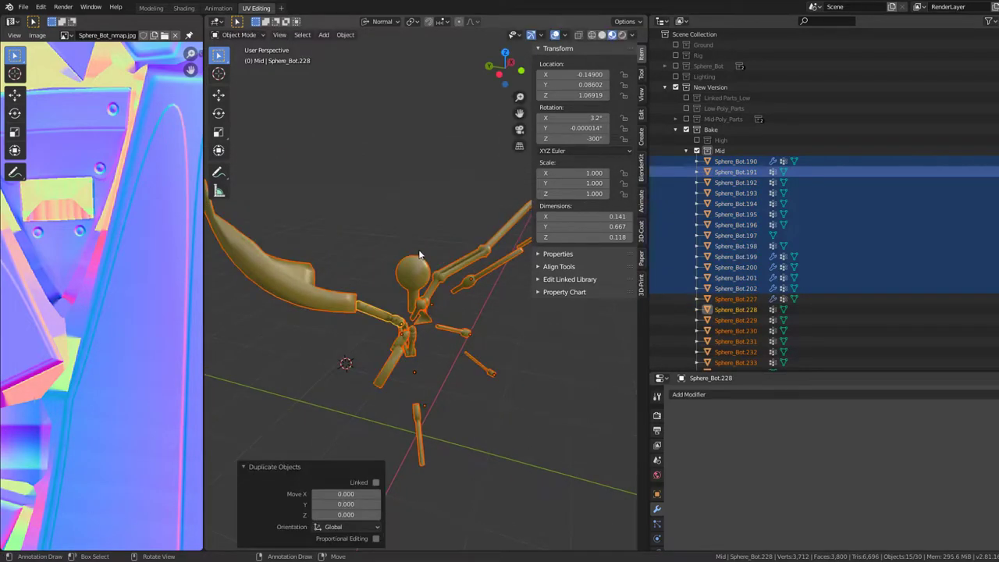
Move the duplicated parts into the Bake collection
{"action": "key", "text": "m"}
{"action": "mouse_move", "coordinate": [468, 297]}
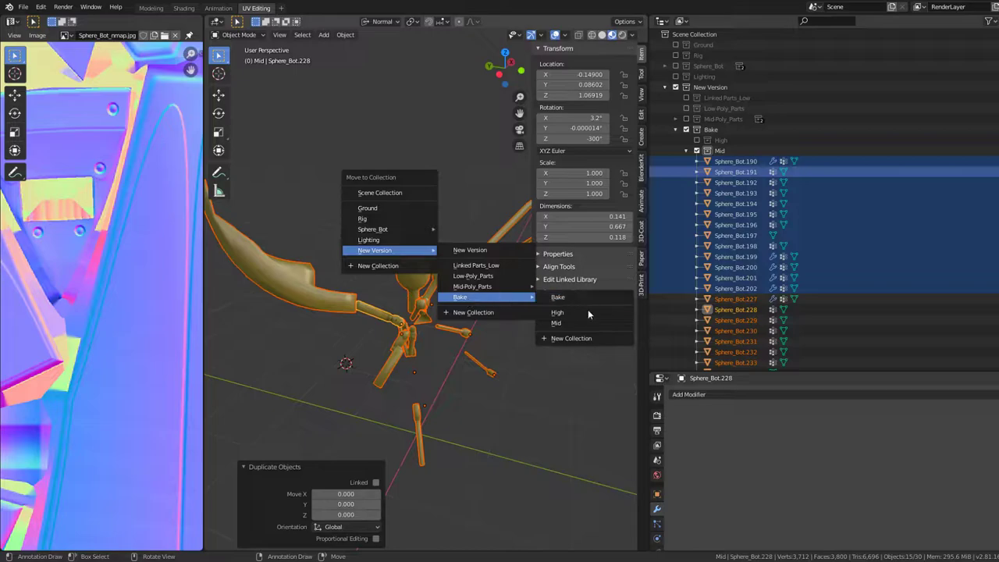
{"action": "left_click", "coordinate": [576, 323]}
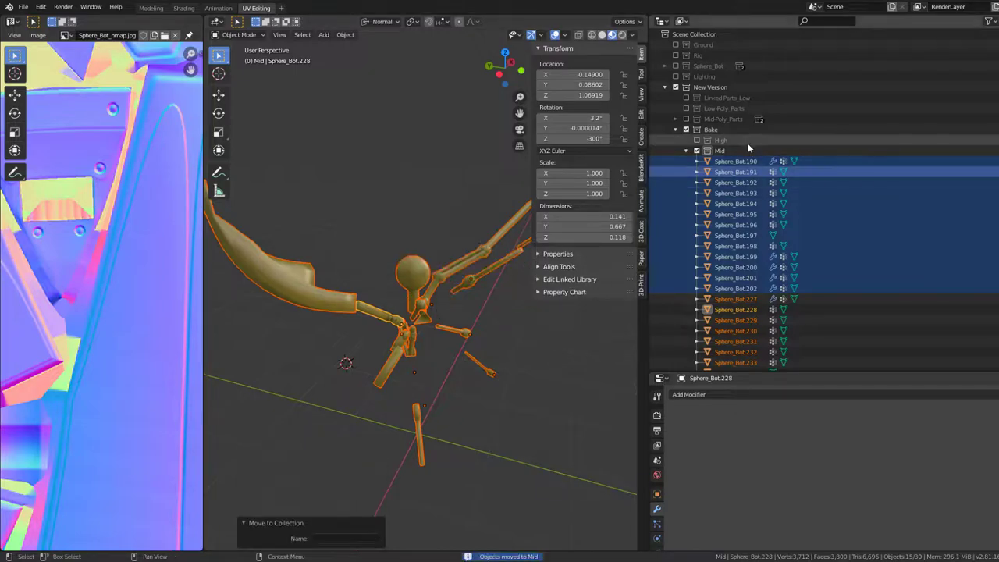
{"action": "left_click", "coordinate": [684, 151]}
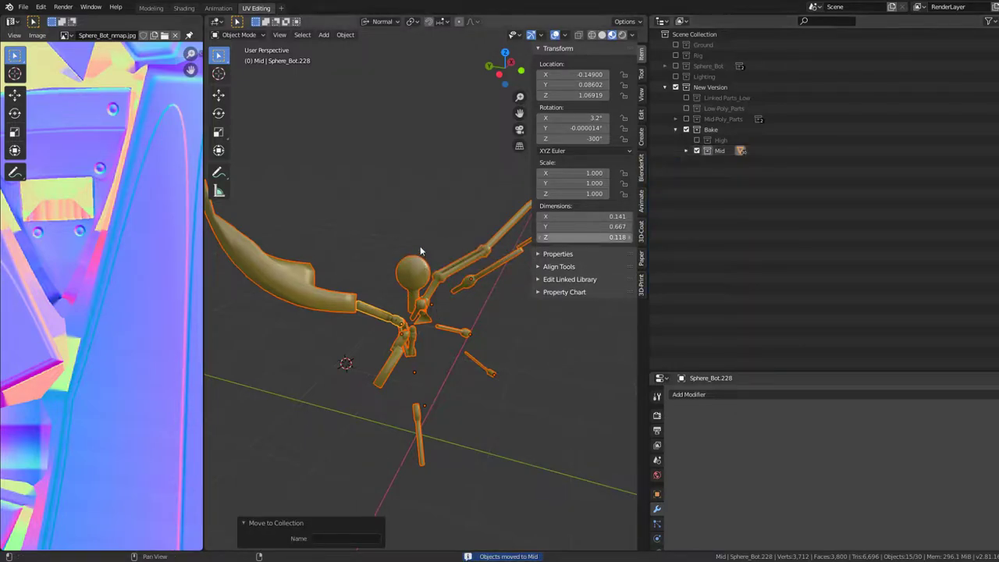
{"action": "key", "text": "m"}
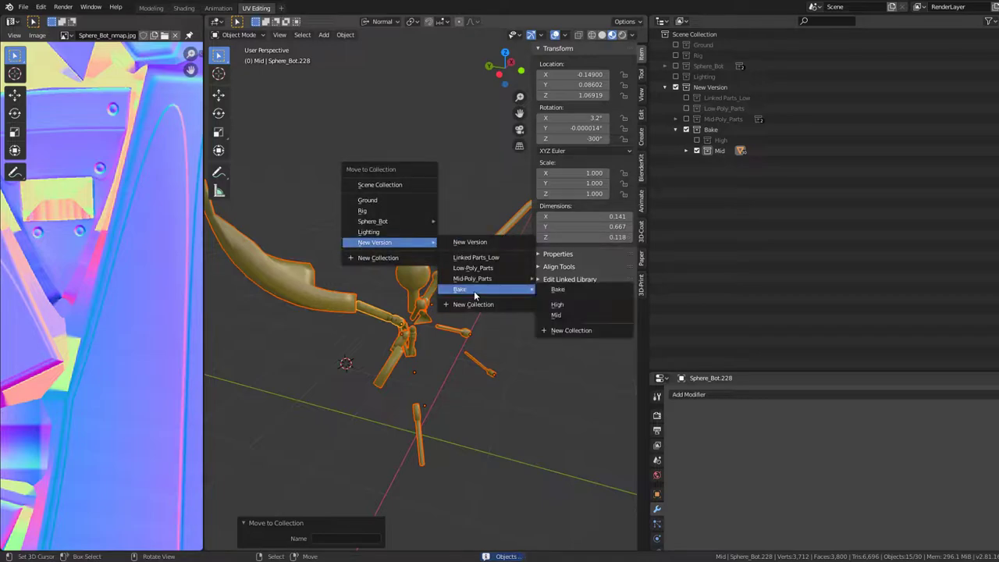
{"action": "mouse_move", "coordinate": [484, 290]}
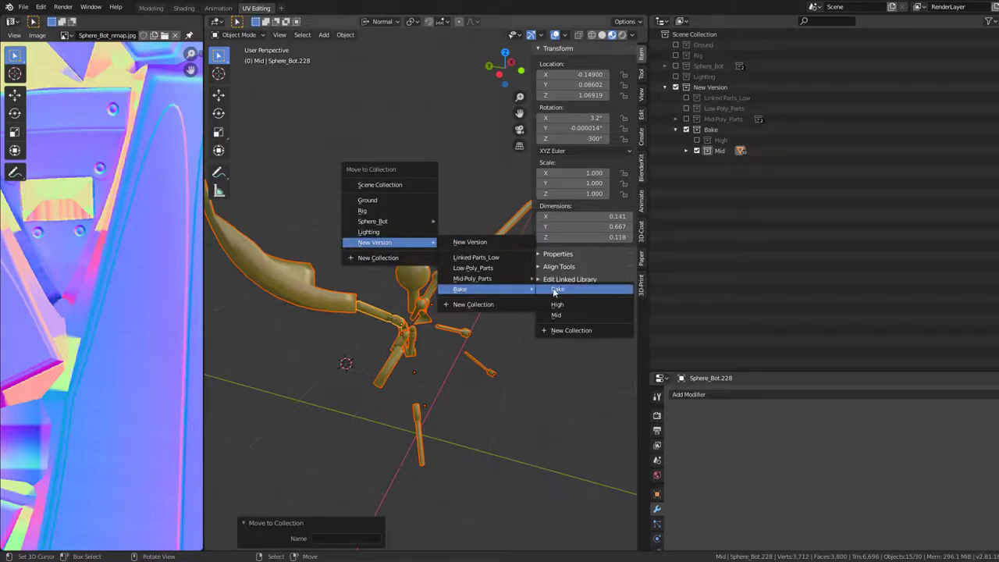
{"action": "left_click", "coordinate": [555, 290]}
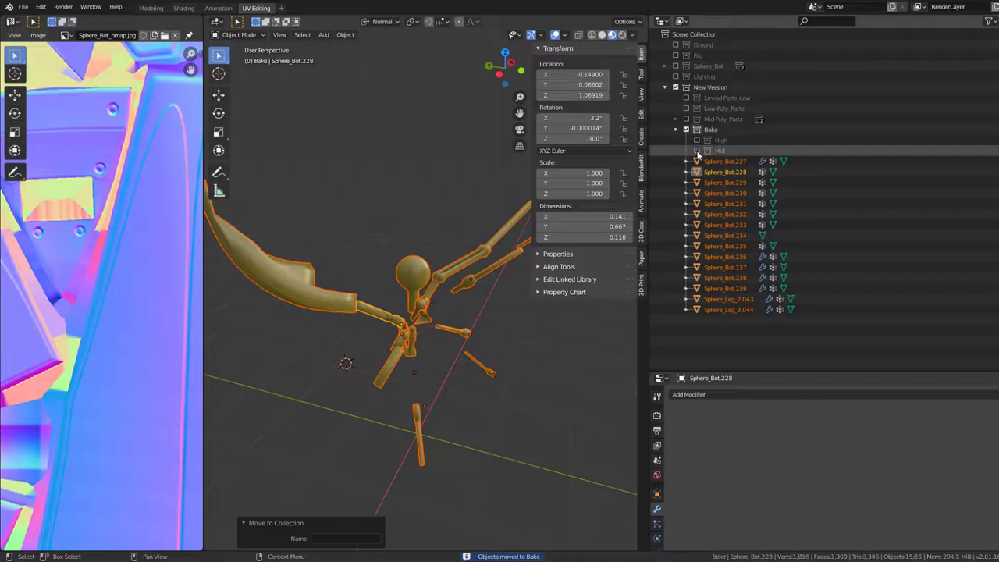
Box-select all fifteen parts in the Bake collection in the Outliner
{"action": "left_click", "coordinate": [713, 163]}
{"action": "left_click_drag", "start_coordinate": [735, 313], "coordinate": [737, 246]}
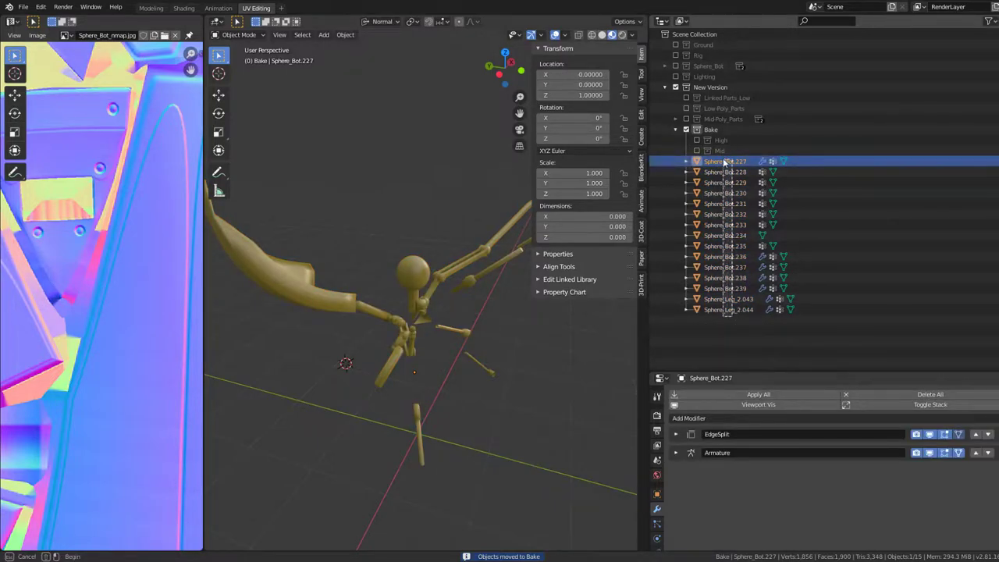
{"action": "left_click_drag", "start_coordinate": [725, 162], "coordinate": [725, 162]}
{"action": "mouse_move", "coordinate": [449, 271]}
{"action": "middle_mouse_down"}
{"action": "mouse_move", "coordinate": [377, 293]}
{"action": "mouse_move", "coordinate": [451, 269]}
{"action": "middle_mouse_up"}
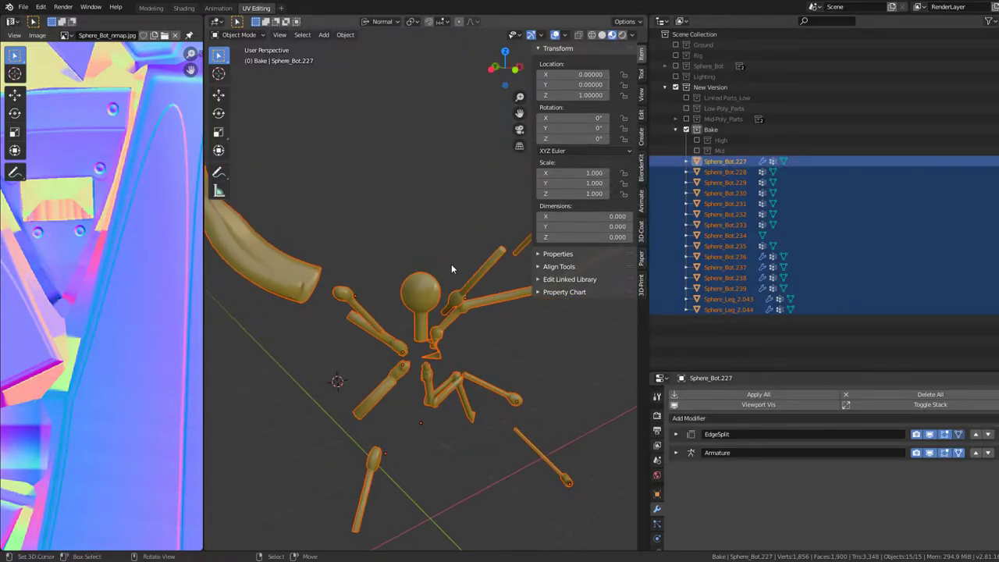
Make every Bake part single-user for both object and mesh data
{"action": "left_click", "coordinate": [345, 35]}
{"action": "mouse_move", "coordinate": [361, 199]}
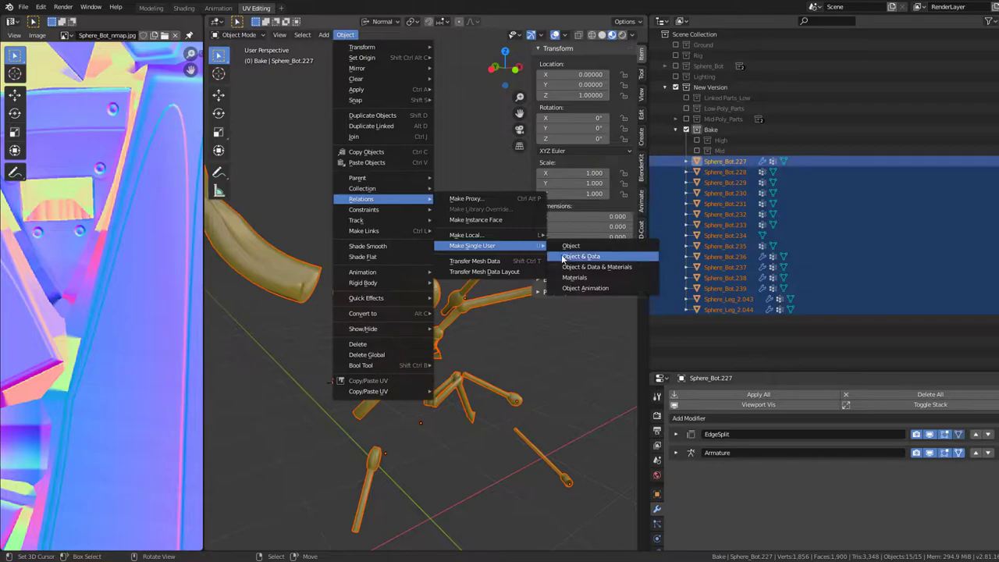
{"action": "left_click", "coordinate": [562, 258]}
{"action": "left_click", "coordinate": [558, 256]}
{"action": "scroll", "coordinate": [426, 291], "scroll_direction": "up", "scroll_amount": 3}
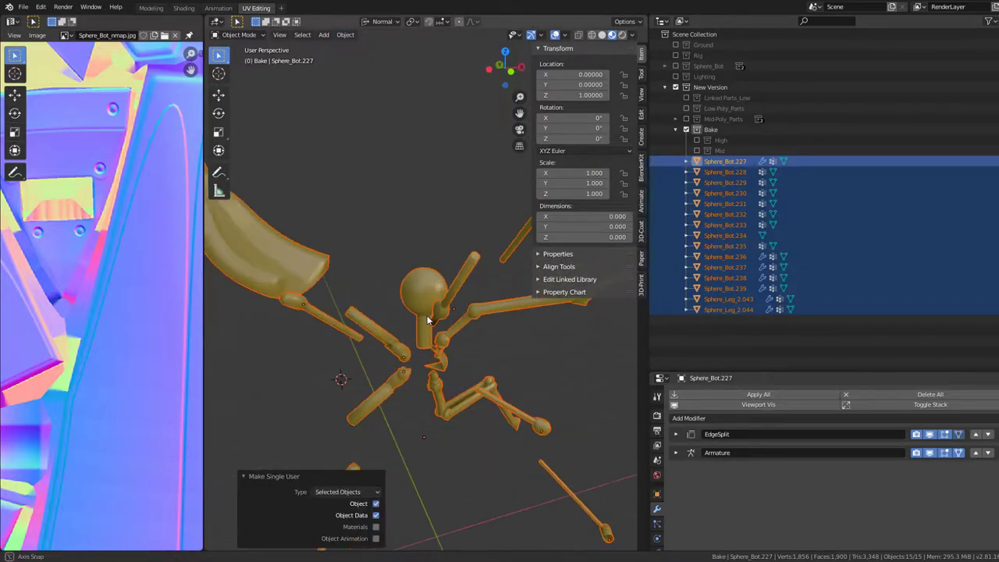
{"action": "middle_click_drag", "start_coordinate": [390, 297], "coordinate": [426, 292]}
Select the head, arm and crescent-shaped pieces one by one to inspect them
{"action": "left_click", "coordinate": [461, 320]}
{"action": "left_click", "coordinate": [461, 319]}
{"action": "scroll", "coordinate": [441, 336], "scroll_direction": "down", "scroll_amount": 2}
{"action": "left_click", "coordinate": [451, 375]}
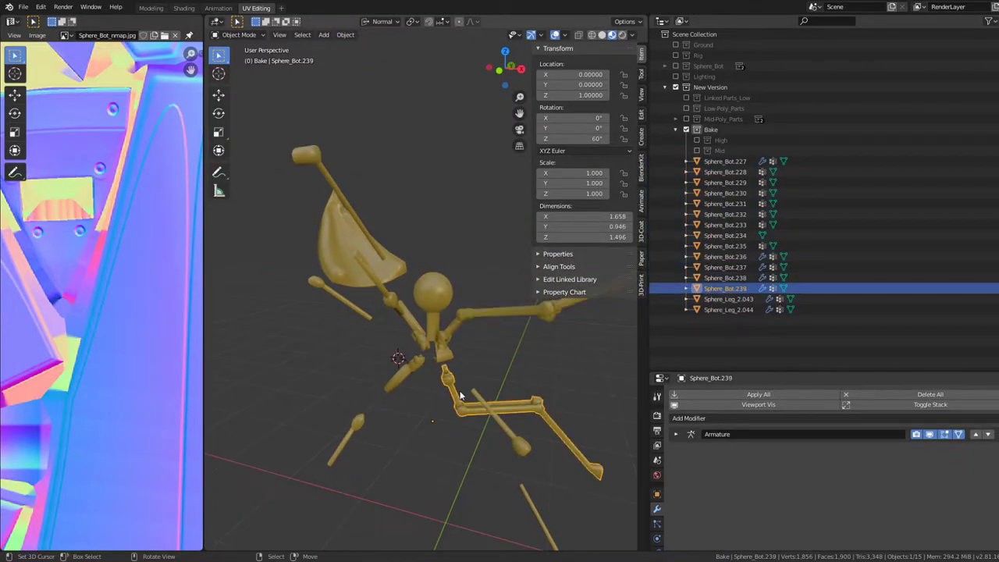
{"action": "left_click", "coordinate": [441, 344]}
{"action": "left_click", "coordinate": [403, 357]}
{"action": "left_click", "coordinate": [341, 426]}
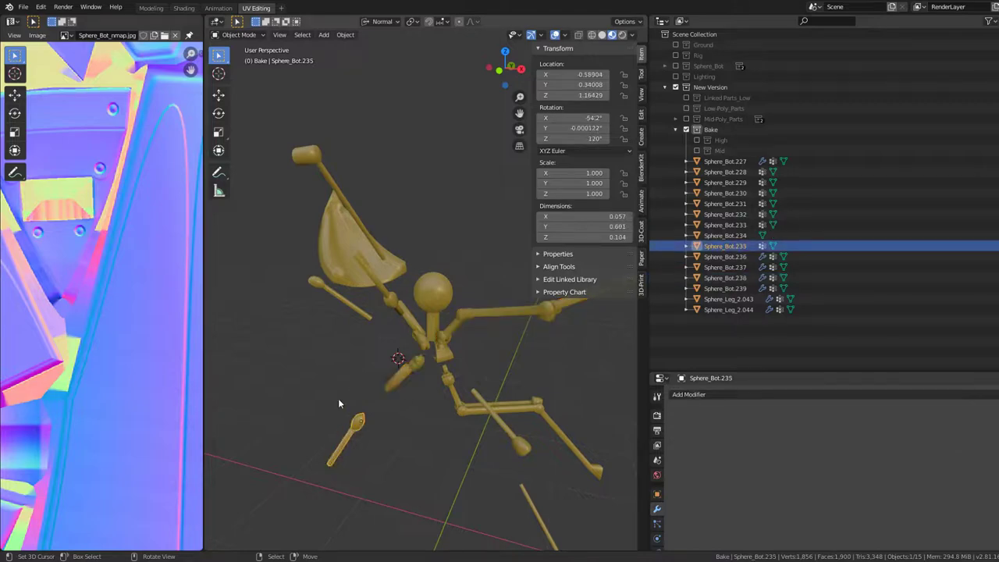
{"action": "middle_click_drag", "start_coordinate": [342, 406], "coordinate": [440, 339]}
{"action": "left_click", "coordinate": [338, 291]}
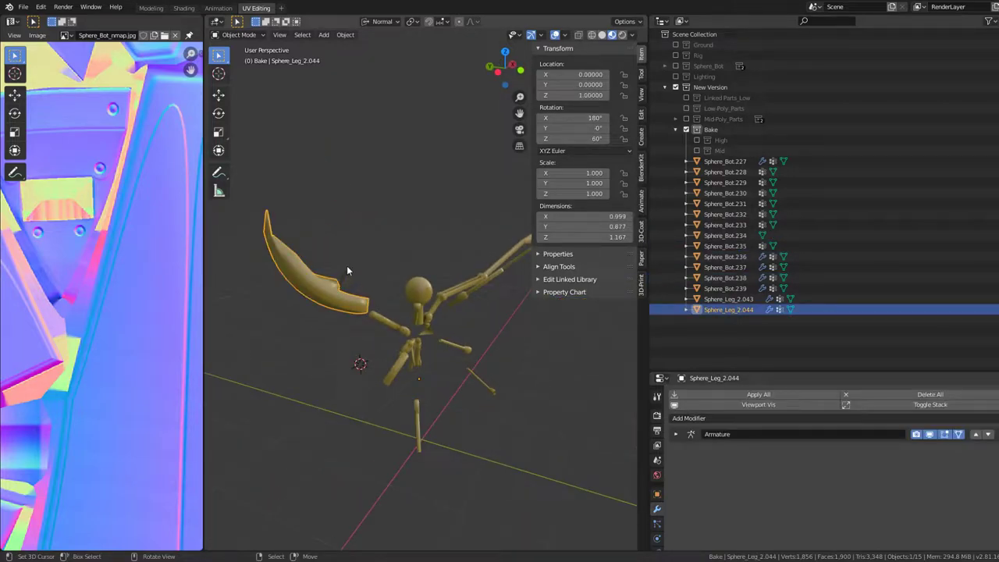
{"action": "middle_click_drag", "start_coordinate": [402, 275], "coordinate": [338, 255]}
Select everything in the Bake collection and run Apply All Modifiers
{"action": "key", "text": "a"}
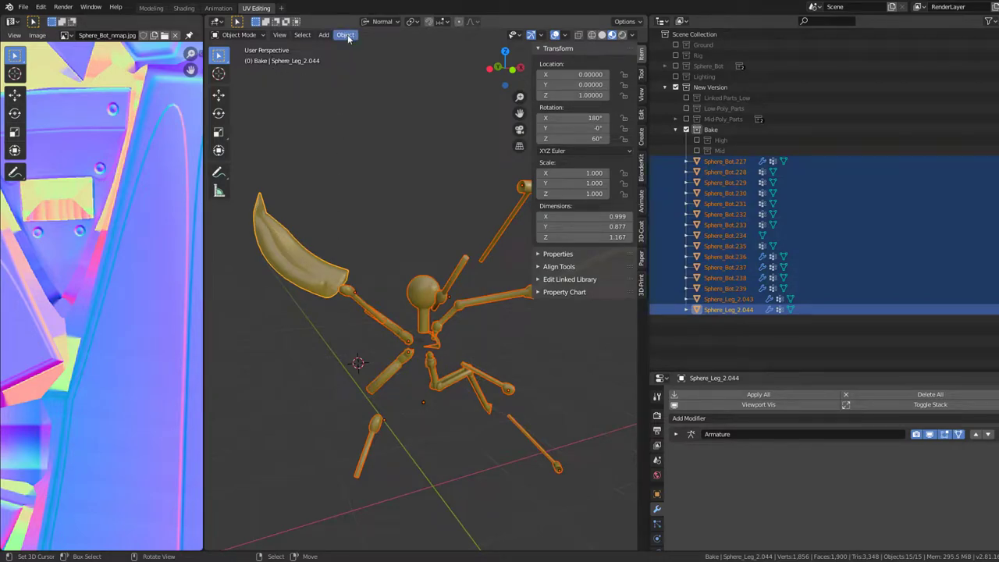
{"action": "key", "text": "F3"}
{"action": "type", "text": "a"}
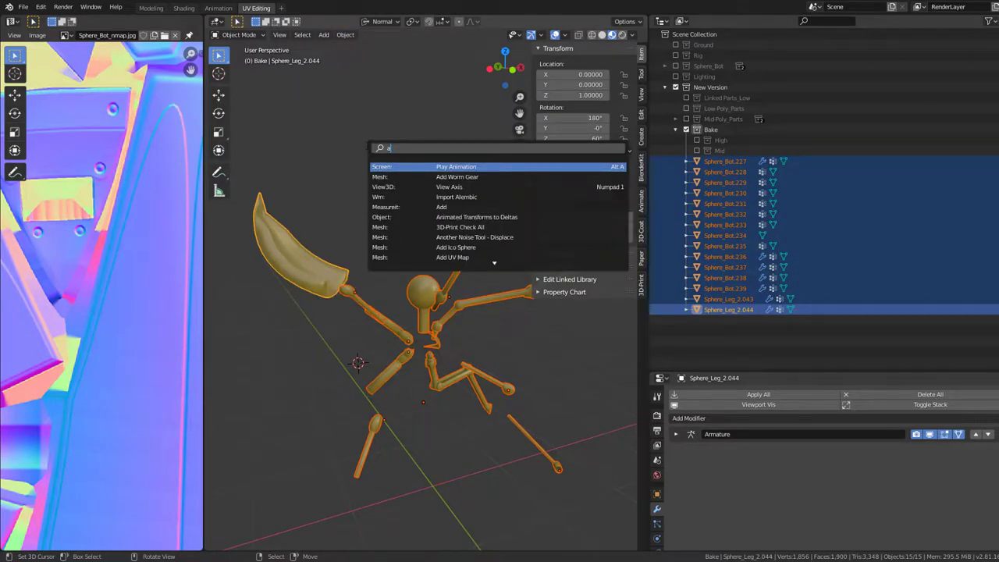
{"action": "type", "text": "pp"}
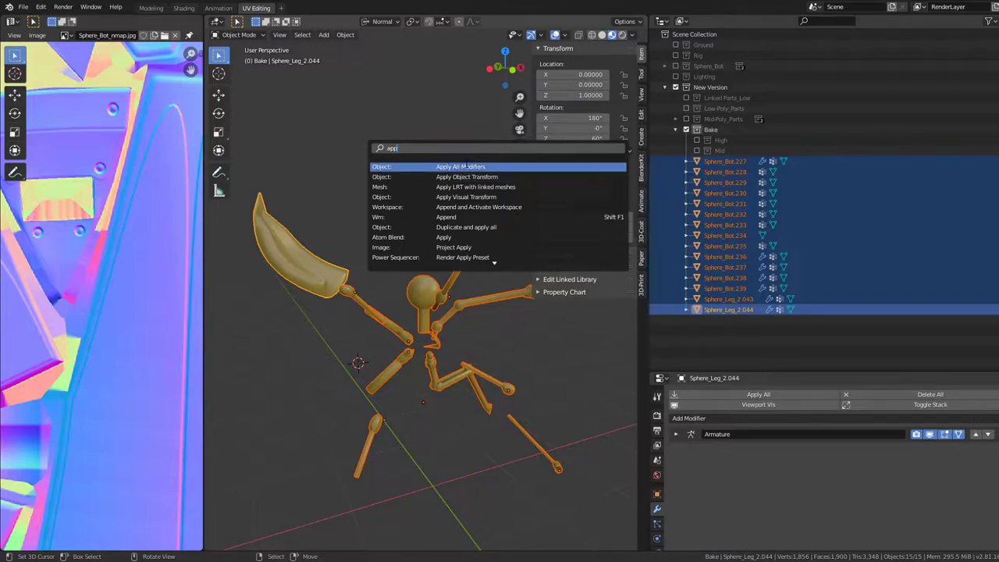
{"action": "left_click", "coordinate": [466, 167]}
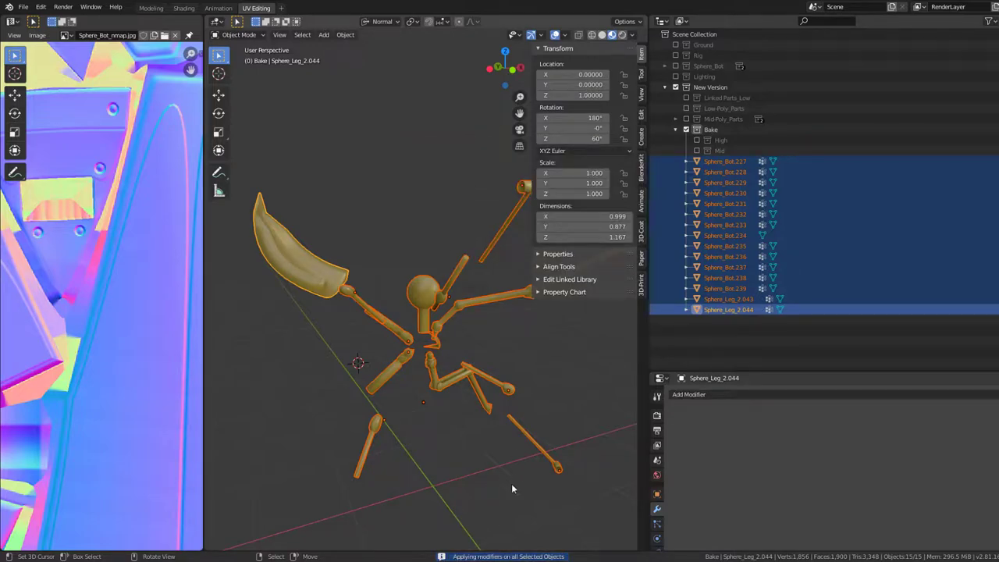
Check the result and make the head piece the active object before joining
{"action": "mouse_move", "coordinate": [476, 312]}
{"action": "middle_mouse_down"}
{"action": "mouse_move", "coordinate": [434, 297]}
{"action": "mouse_move", "coordinate": [455, 310]}
{"action": "middle_mouse_up"}
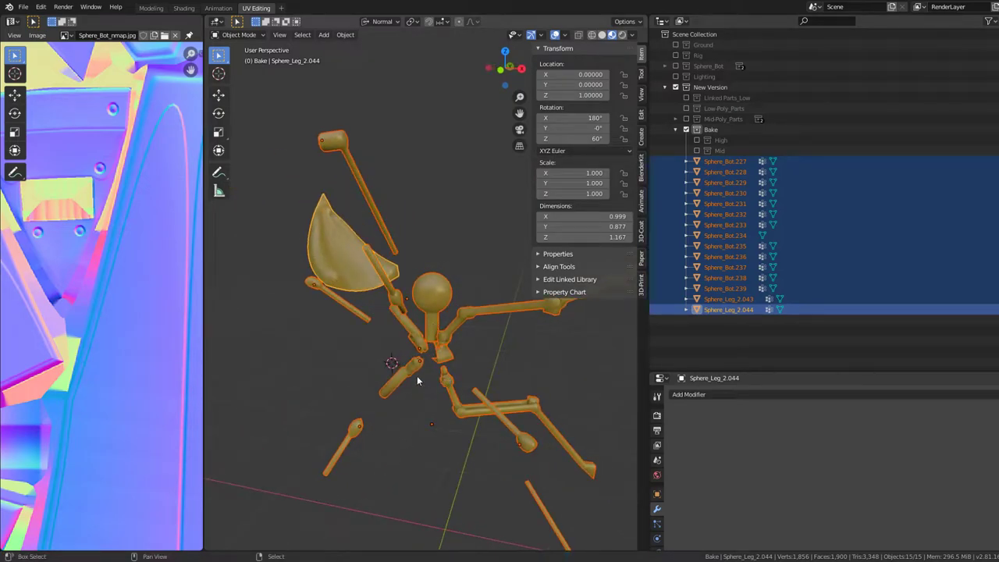
{"action": "left_click", "coordinate": [442, 293], "text": "shift"}
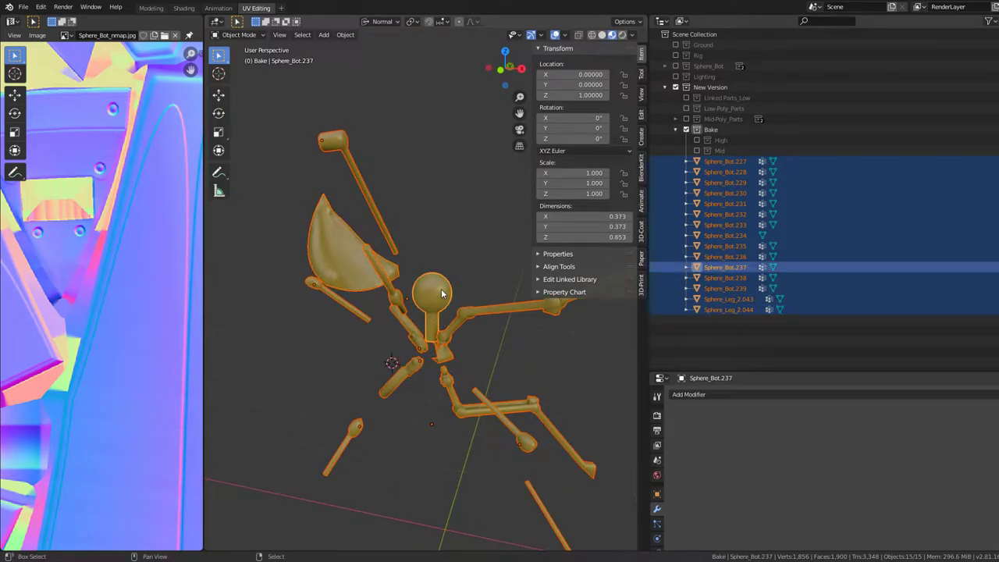
{"action": "left_click", "coordinate": [446, 381], "text": "shift"}
{"action": "middle_click_drag", "start_coordinate": [445, 381], "coordinate": [480, 353]}
{"action": "left_click", "coordinate": [282, 295], "text": "shift"}
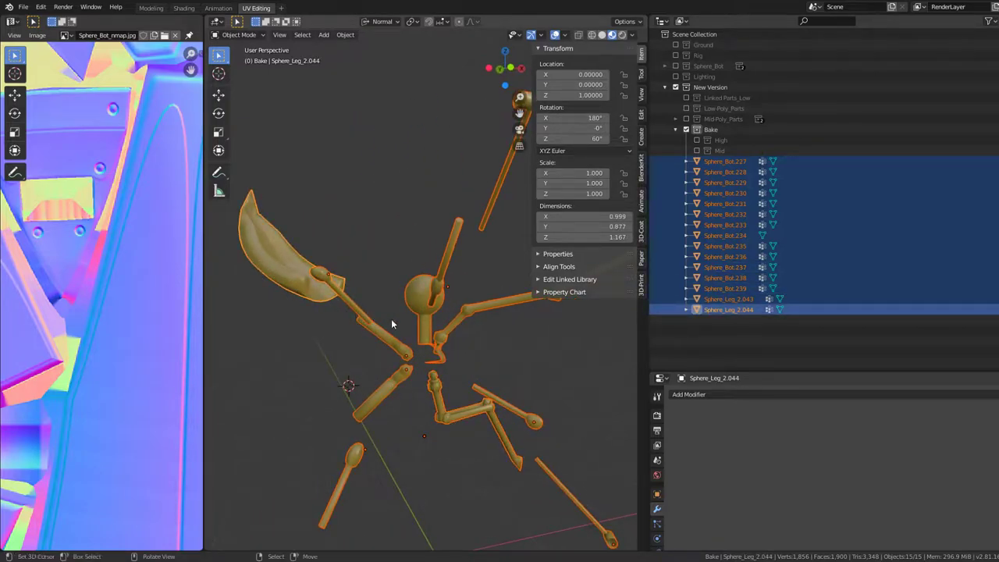
{"action": "middle_click_drag", "start_coordinate": [391, 318], "coordinate": [399, 335]}
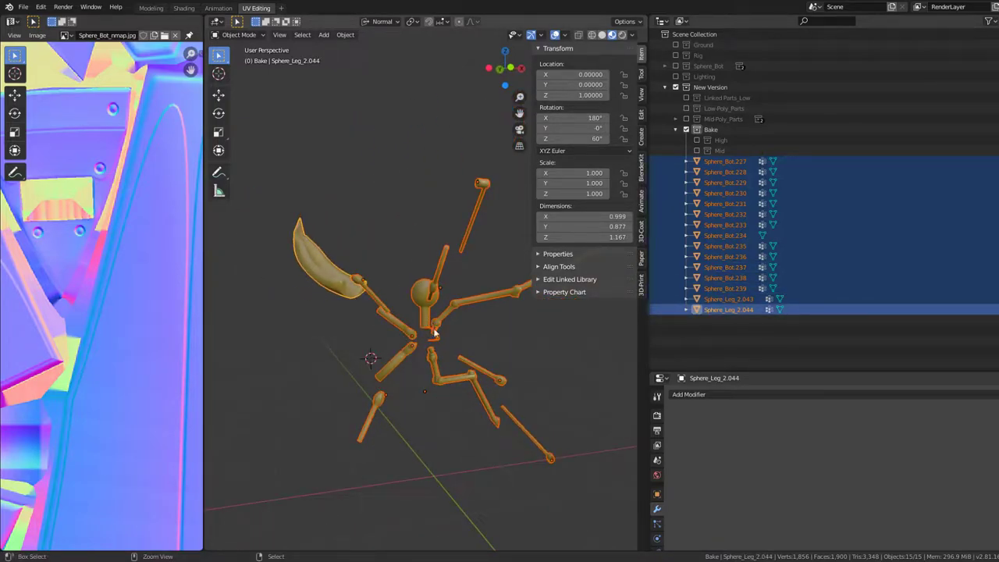
{"action": "scroll", "coordinate": [435, 334], "scroll_direction": "up", "scroll_amount": 2}
{"action": "left_click", "coordinate": [423, 337], "text": "shift"}
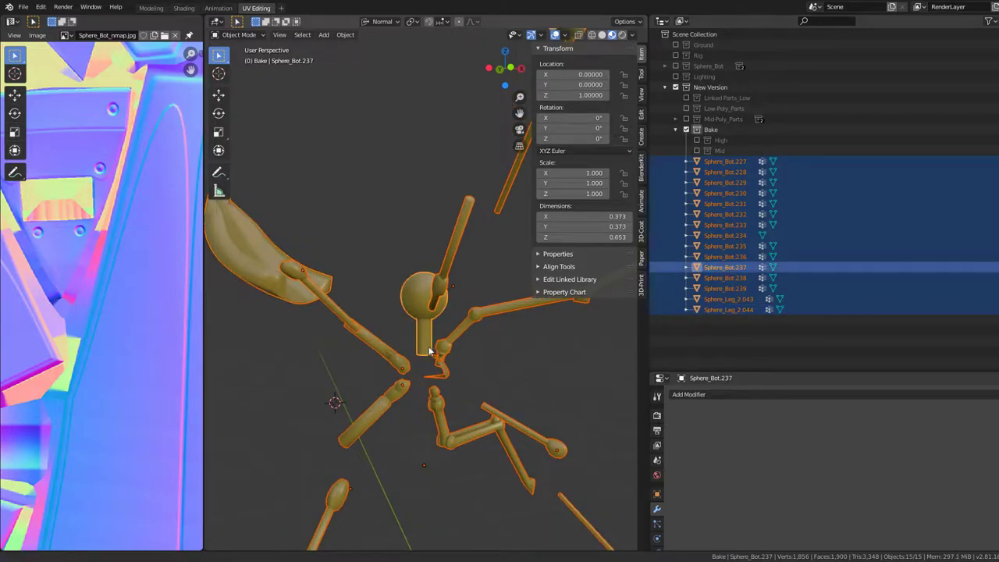
{"action": "scroll", "coordinate": [429, 351], "scroll_direction": "down", "scroll_amount": 2}
{"action": "scroll", "coordinate": [414, 314], "scroll_direction": "down", "scroll_amount": 1}
Join the selected parts into Sphere_Bot.237 and enter Edit Mode
{"action": "key", "text": "ctrl+j"}
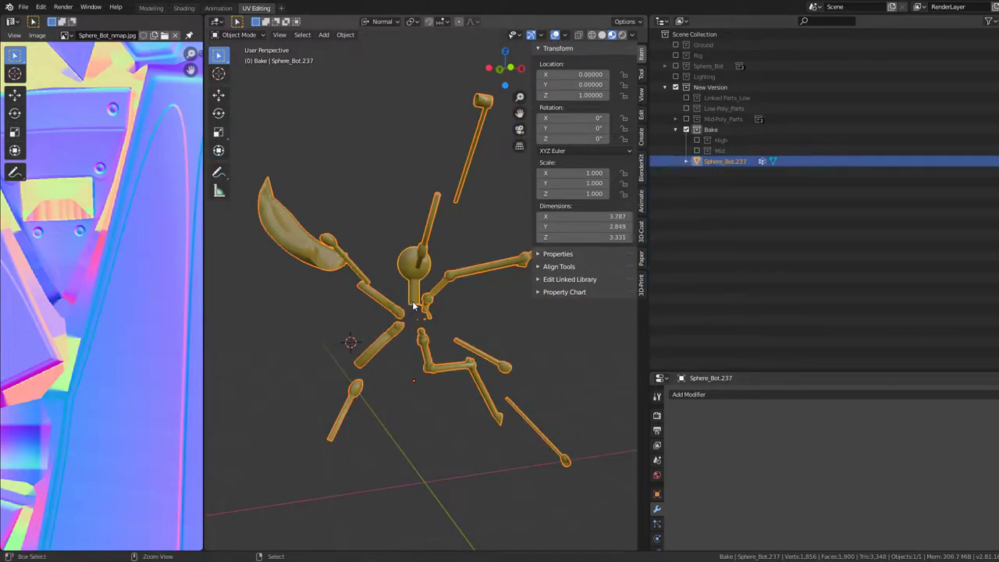
{"action": "middle_click_drag", "start_coordinate": [414, 307], "coordinate": [367, 319]}
{"action": "key", "text": "Tab"}
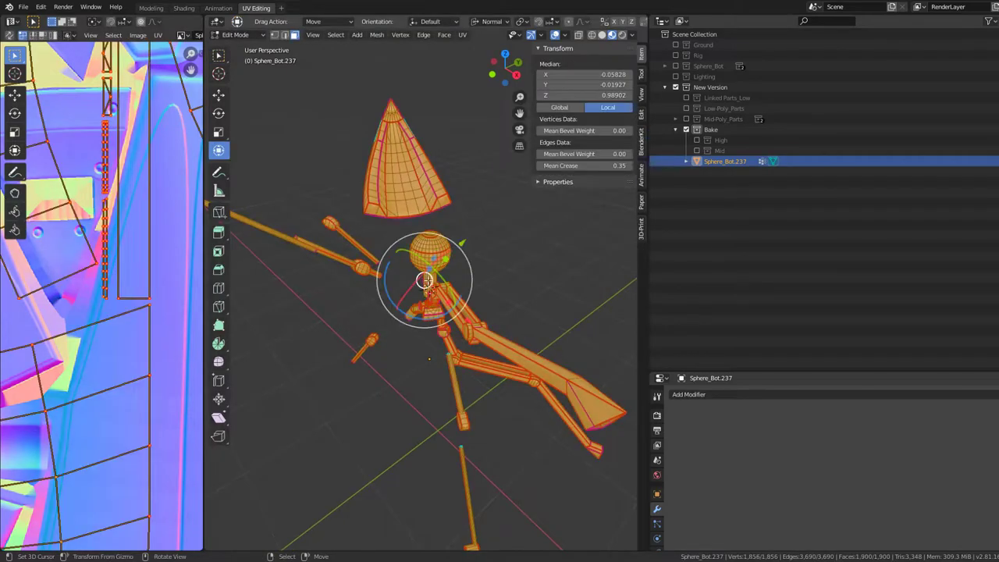
{"action": "scroll", "coordinate": [96, 256], "scroll_direction": "down", "scroll_amount": 4}
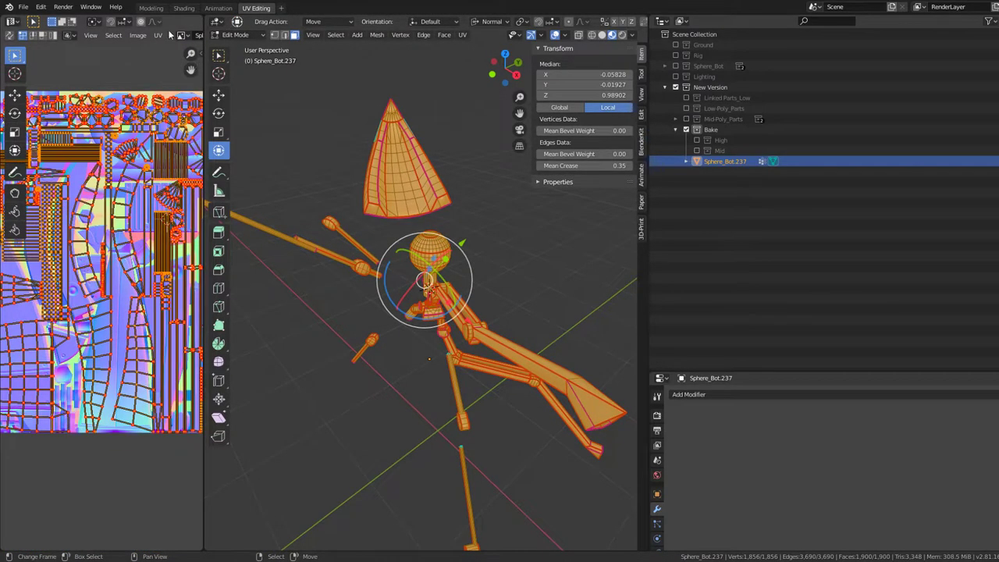
{"action": "scroll", "coordinate": [171, 36], "scroll_direction": "down", "scroll_amount": 3}
{"action": "scroll", "coordinate": [123, 39], "scroll_direction": "down", "scroll_amount": 1}
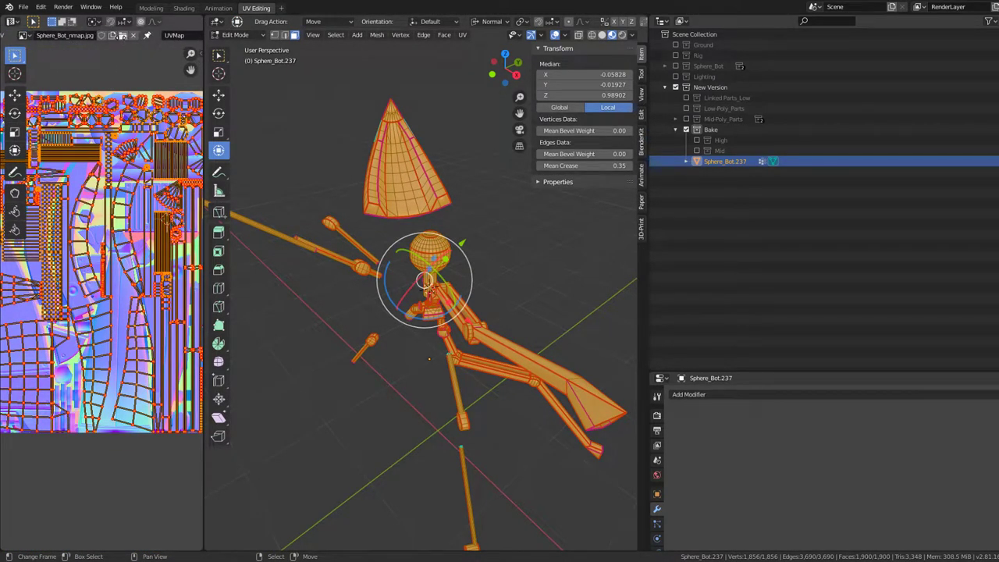
Unlink the normal-map image from the UV Editor and maximize the UV view
{"action": "left_click", "coordinate": [133, 36]}
{"action": "scroll", "coordinate": [121, 231], "scroll_direction": "up", "scroll_amount": 2}
{"action": "key", "text": "ctrl+space"}
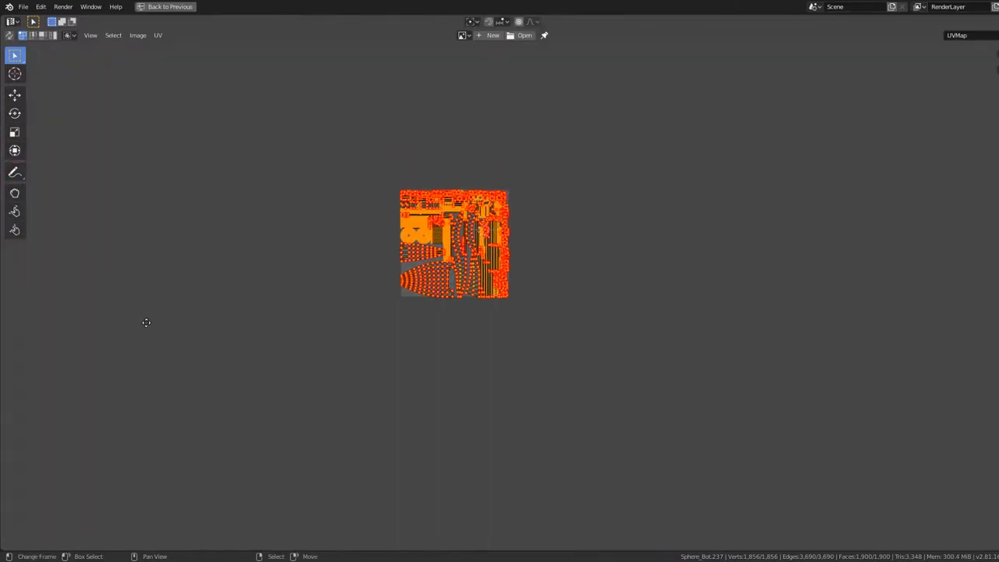
{"action": "scroll", "coordinate": [420, 273], "scroll_direction": "up", "scroll_amount": 5}
{"action": "scroll", "coordinate": [420, 274], "scroll_direction": "up", "scroll_amount": 5}
{"action": "scroll", "coordinate": [361, 182], "scroll_direction": "up", "scroll_amount": 3}
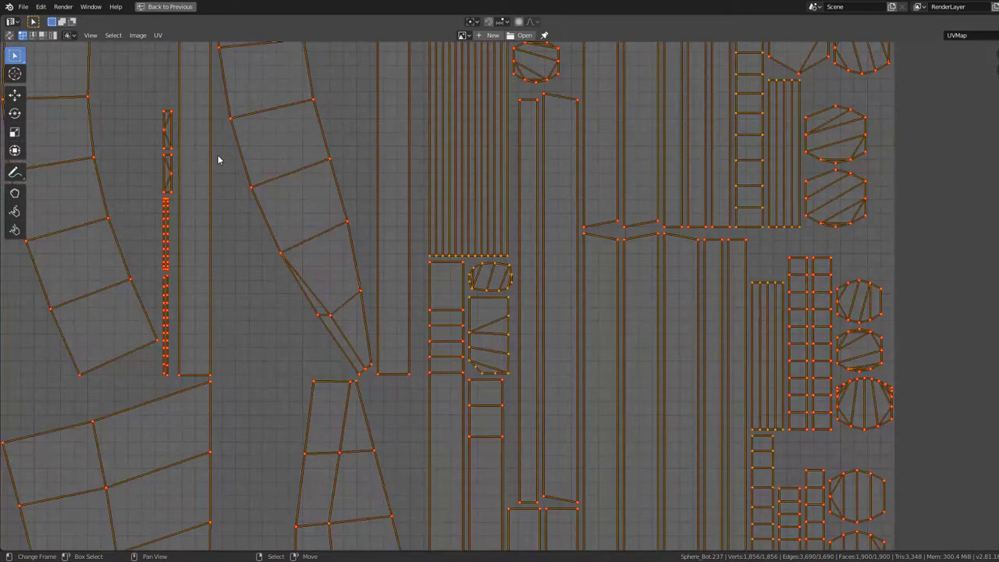
{"action": "scroll", "coordinate": [217, 154], "scroll_direction": "down", "scroll_amount": 5}
{"action": "scroll", "coordinate": [551, 310], "scroll_direction": "up", "scroll_amount": 4}
Pan and zoom across the combined UV islands, then restore the split layout
{"action": "mouse_move", "coordinate": [486, 216]}
{"action": "middle_mouse_down"}
{"action": "mouse_move", "coordinate": [713, 448]}
{"action": "mouse_move", "coordinate": [433, 71]}
{"action": "middle_mouse_up"}
{"action": "scroll", "coordinate": [714, 448], "scroll_direction": "down", "scroll_amount": 4}
{"action": "scroll", "coordinate": [713, 447], "scroll_direction": "up", "scroll_amount": 3}
{"action": "scroll", "coordinate": [434, 71], "scroll_direction": "up", "scroll_amount": 2}
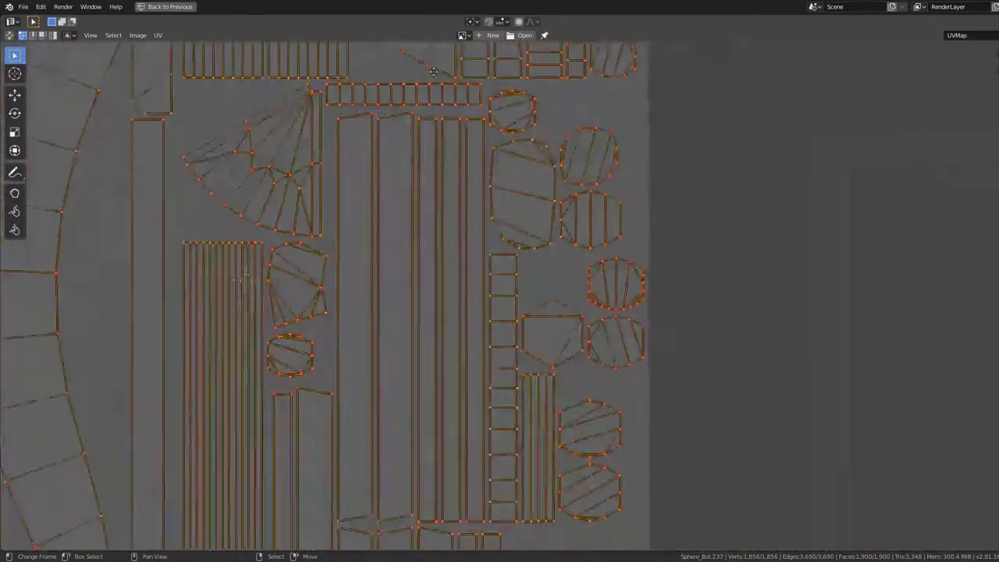
{"action": "scroll", "coordinate": [433, 71], "scroll_direction": "down", "scroll_amount": 2}
{"action": "scroll", "coordinate": [468, 196], "scroll_direction": "up", "scroll_amount": 3}
{"action": "middle_click_drag", "start_coordinate": [468, 195], "coordinate": [503, 307]}
{"action": "scroll", "coordinate": [503, 306], "scroll_direction": "down", "scroll_amount": 1}
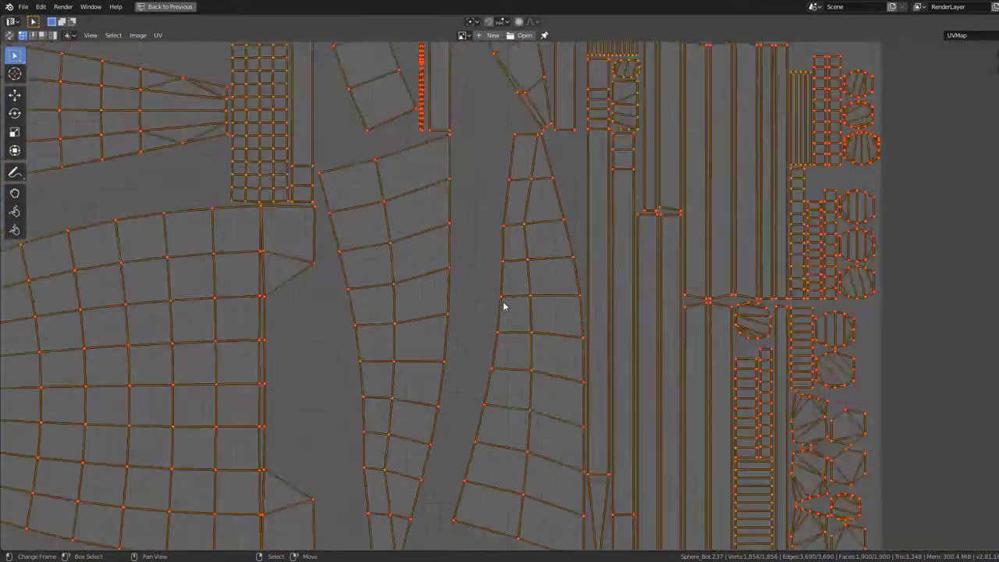
{"action": "scroll", "coordinate": [503, 307], "scroll_direction": "down", "scroll_amount": 3}
{"action": "scroll", "coordinate": [328, 94], "scroll_direction": "up", "scroll_amount": 4}
{"action": "scroll", "coordinate": [390, 117], "scroll_direction": "down", "scroll_amount": 1}
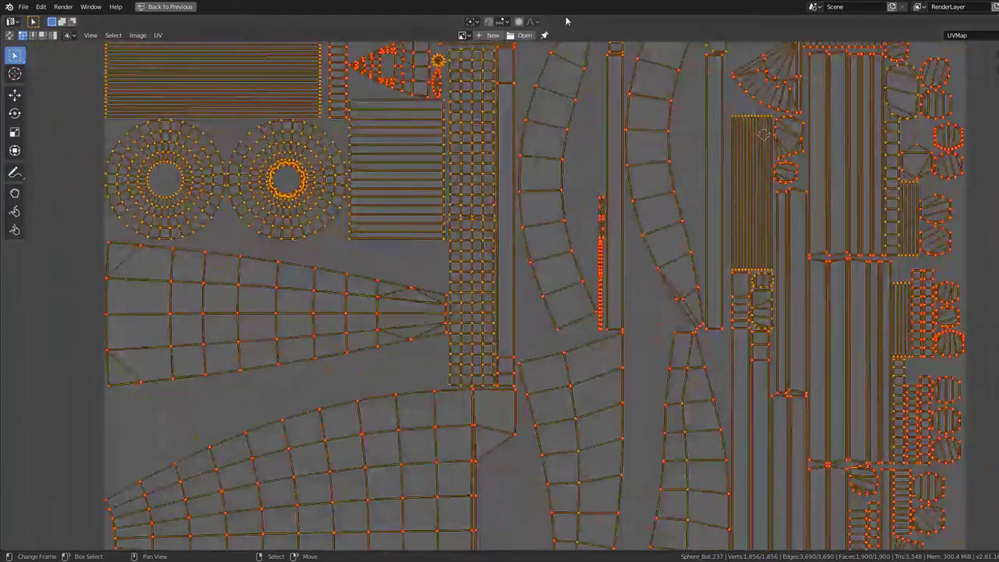
{"action": "key", "text": "ctrl+space"}
Maximize the 3D Viewport around the joined mesh
{"action": "key", "text": "ctrl+space"}
{"action": "scroll", "coordinate": [422, 232], "scroll_direction": "up", "scroll_amount": 3}
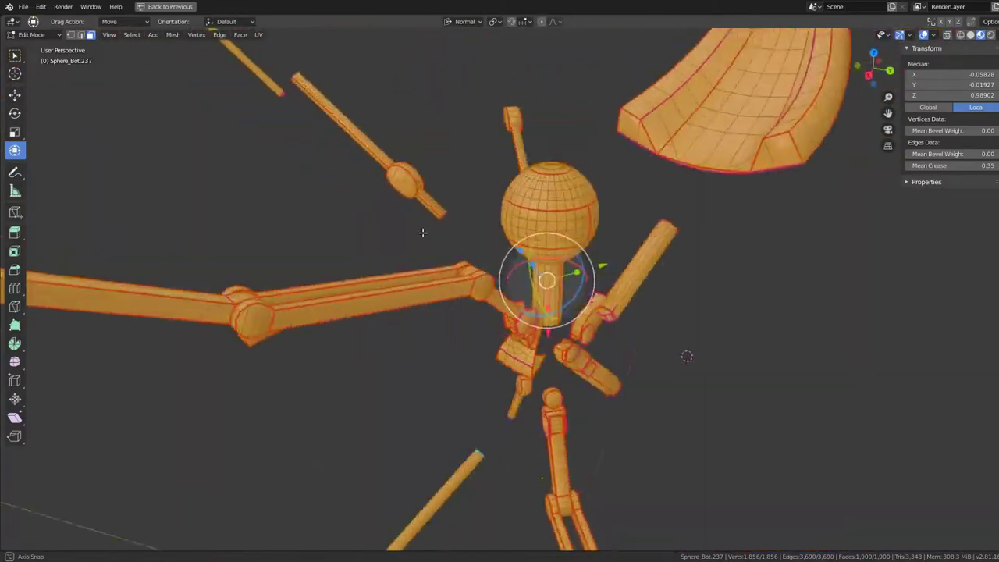
{"action": "mouse_move", "coordinate": [422, 232]}
{"action": "middle_mouse_down"}
{"action": "mouse_move", "coordinate": [468, 257]}
{"action": "mouse_move", "coordinate": [433, 246]}
{"action": "mouse_move", "coordinate": [445, 212]}
{"action": "middle_mouse_up"}
{"action": "key", "text": "ctrl+space"}
Leave Edit Mode and rename the joined object to Mid_Bake
{"action": "key", "text": "Tab"}
{"action": "scroll", "coordinate": [433, 244], "scroll_direction": "up", "scroll_amount": 2}
{"action": "left_click", "coordinate": [713, 398]}
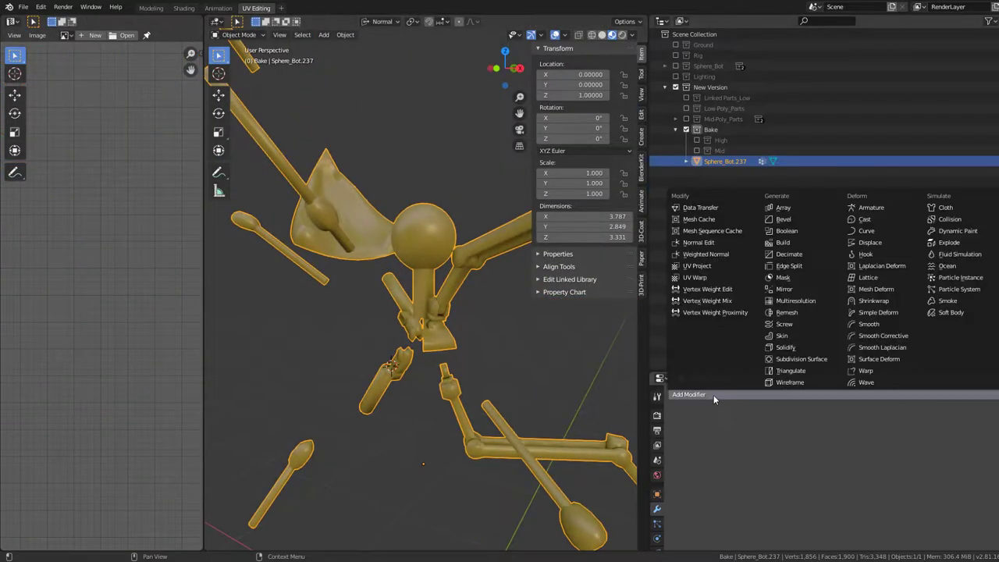
{"action": "double_click", "coordinate": [710, 161]}
{"action": "type", "text": "Mid_Ba"}
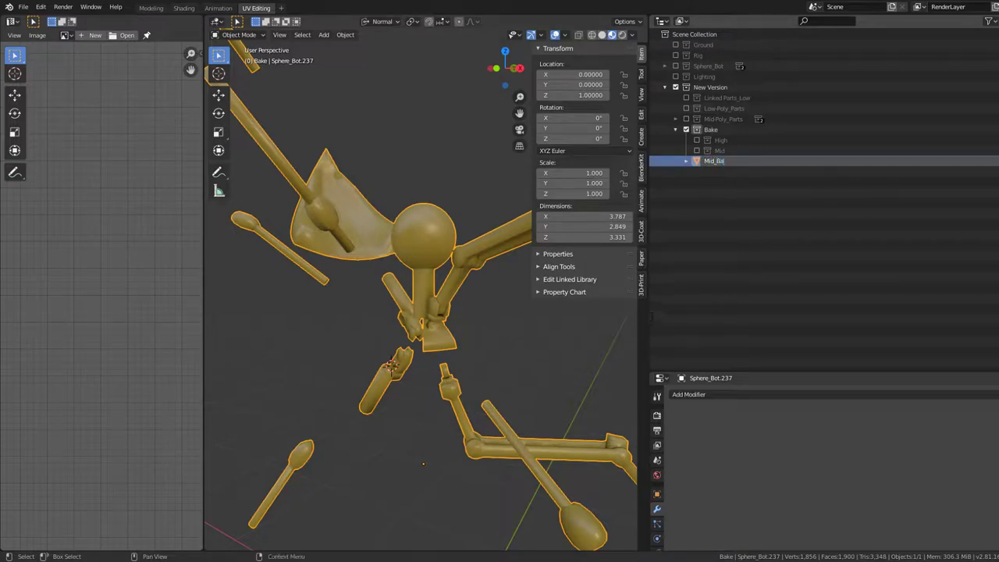
{"action": "type", "text": "ke"}
{"action": "key", "text": "Return"}
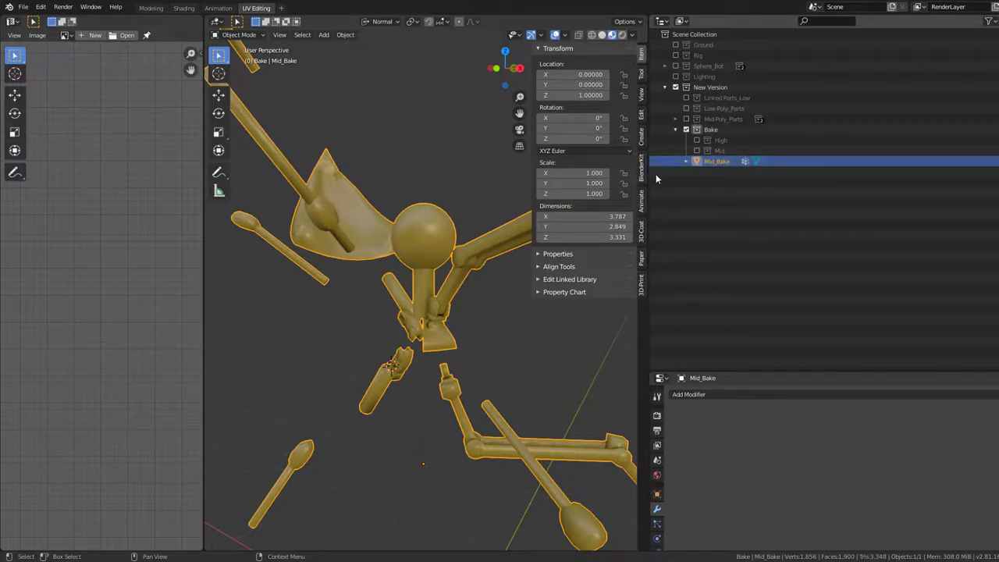
Make the High collection visible and rename Mid_Bake to BS
{"action": "left_click", "coordinate": [697, 141]}
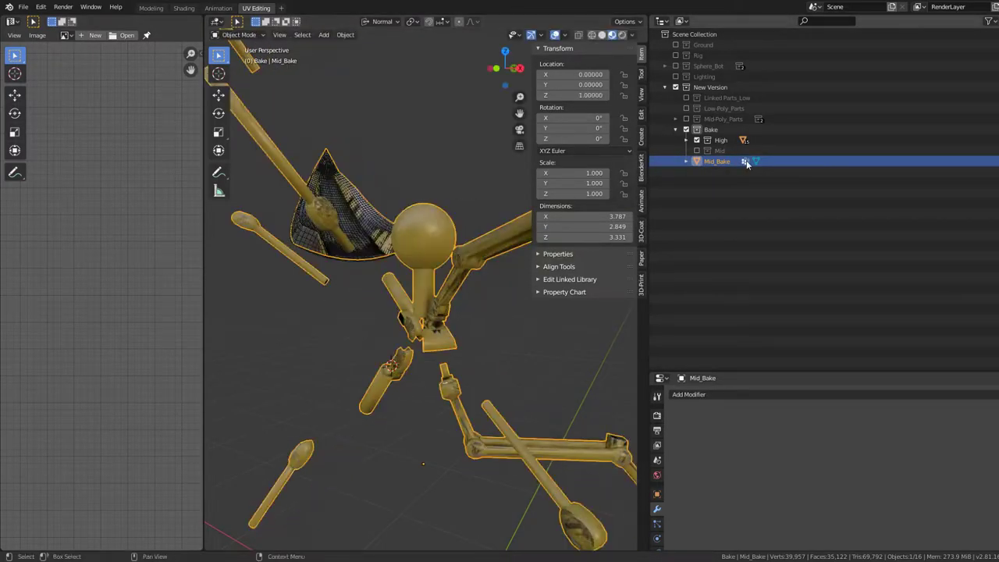
{"action": "double_click", "coordinate": [718, 161]}
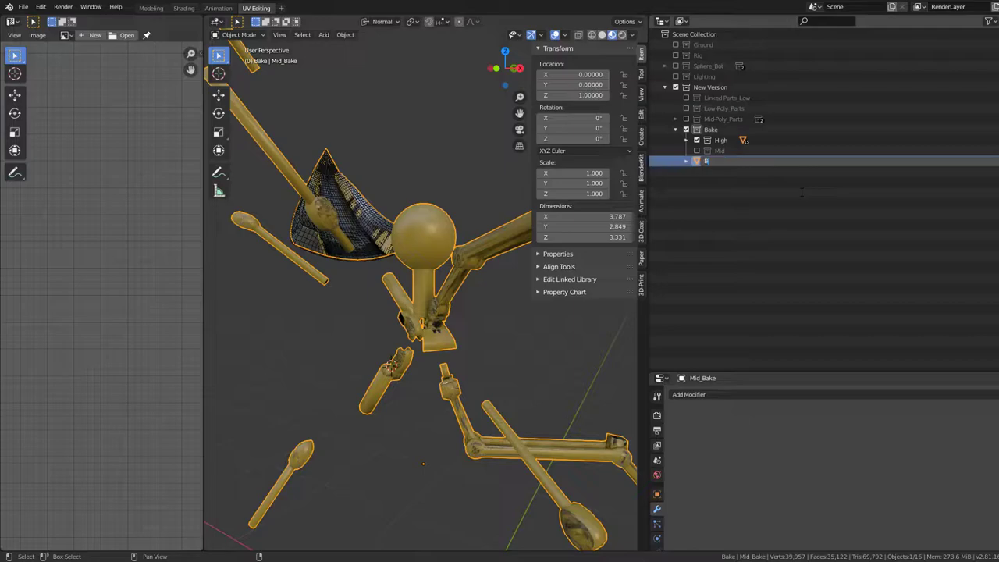
{"action": "key", "text": "Return"}
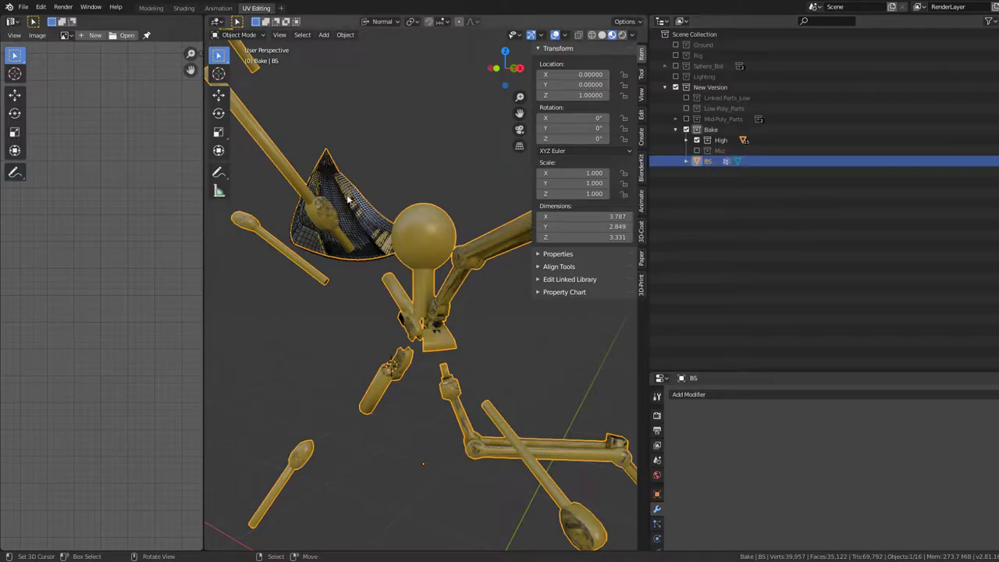
{"action": "scroll", "coordinate": [468, 196], "scroll_direction": "up", "scroll_amount": 3}
{"action": "middle_click_drag", "start_coordinate": [469, 196], "coordinate": [338, 254]}
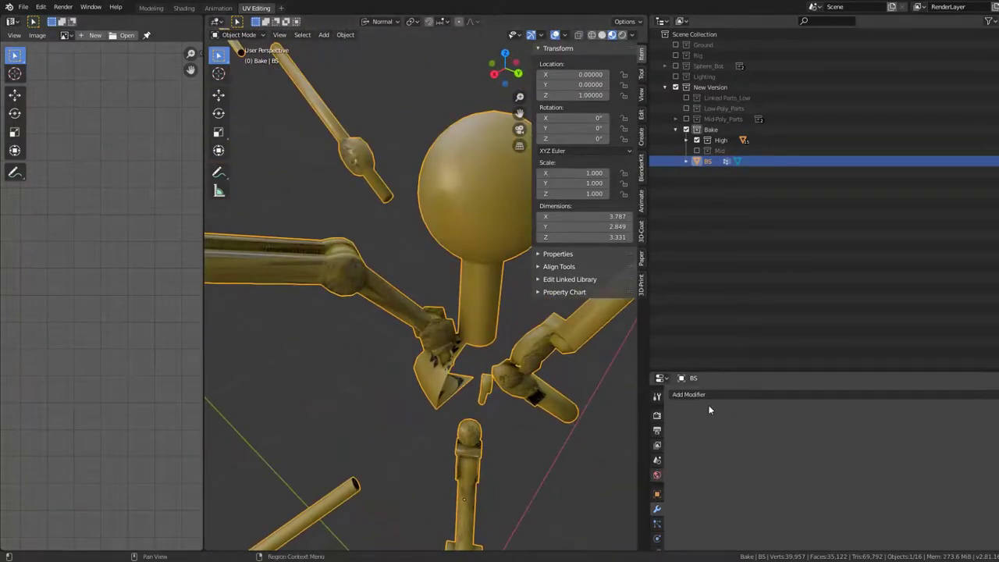
Add a Shrinkwrap modifier to BS
{"action": "left_click", "coordinate": [712, 396]}
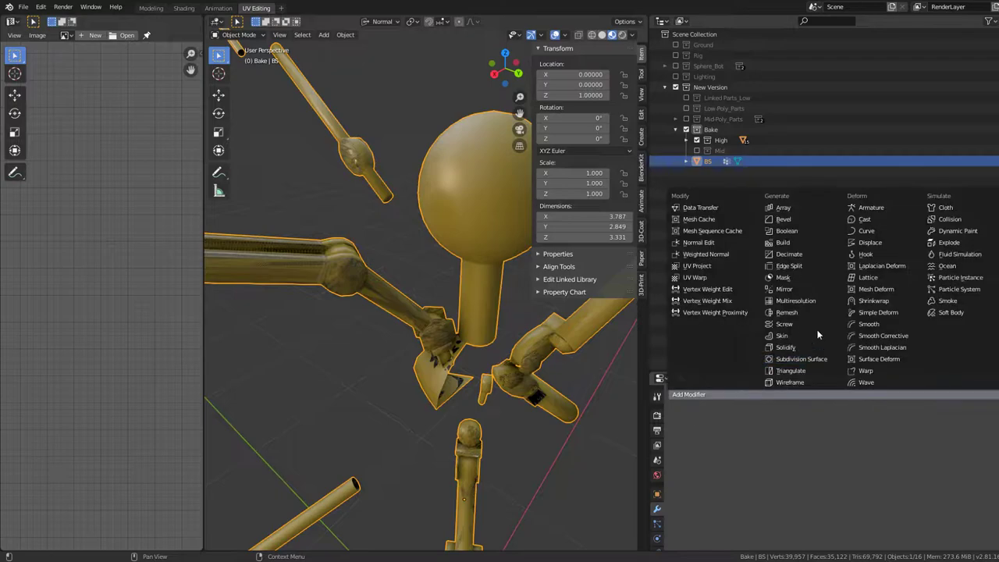
{"action": "left_click", "coordinate": [875, 301]}
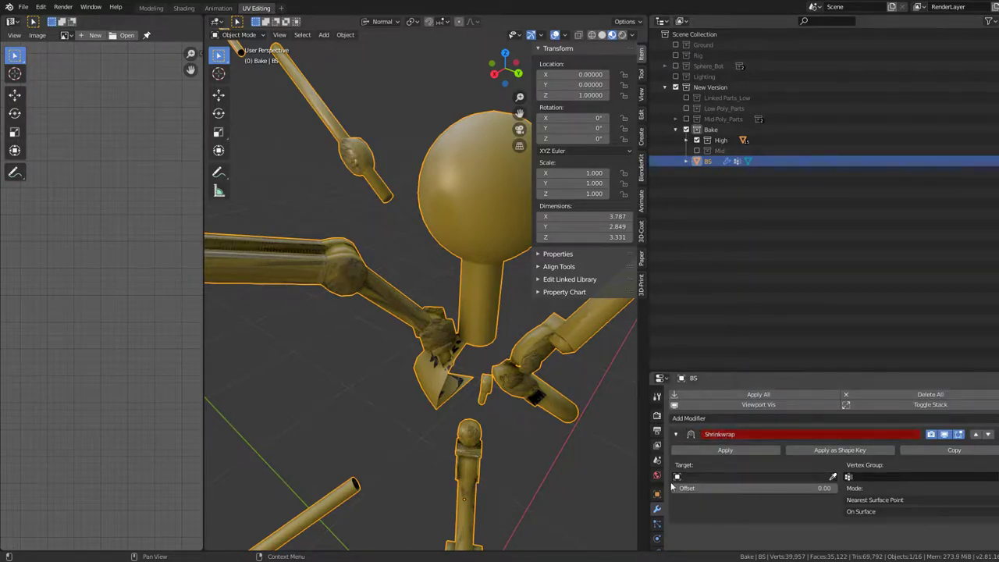
{"action": "scroll", "coordinate": [657, 519], "scroll_direction": "down", "scroll_amount": 3}
Delete all of BS's vertex groups and add a fresh empty group
{"action": "left_click", "coordinate": [657, 505]}
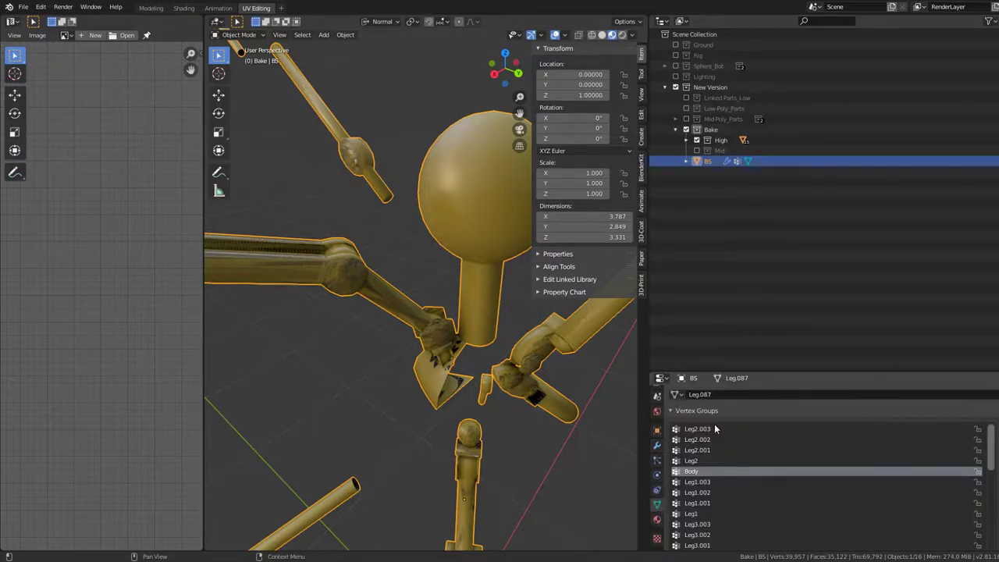
{"action": "left_click", "coordinate": [989, 453]}
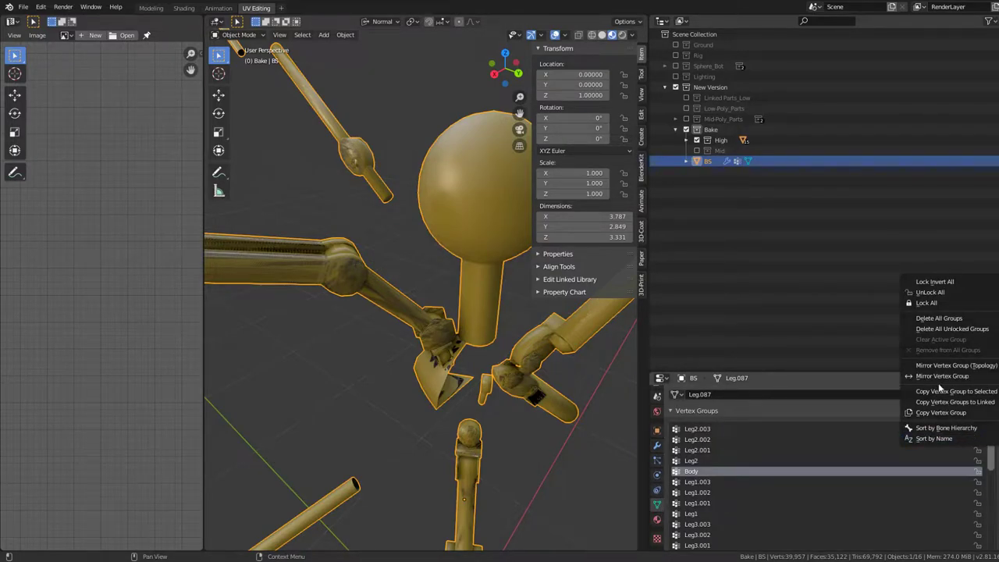
{"action": "left_click", "coordinate": [939, 319]}
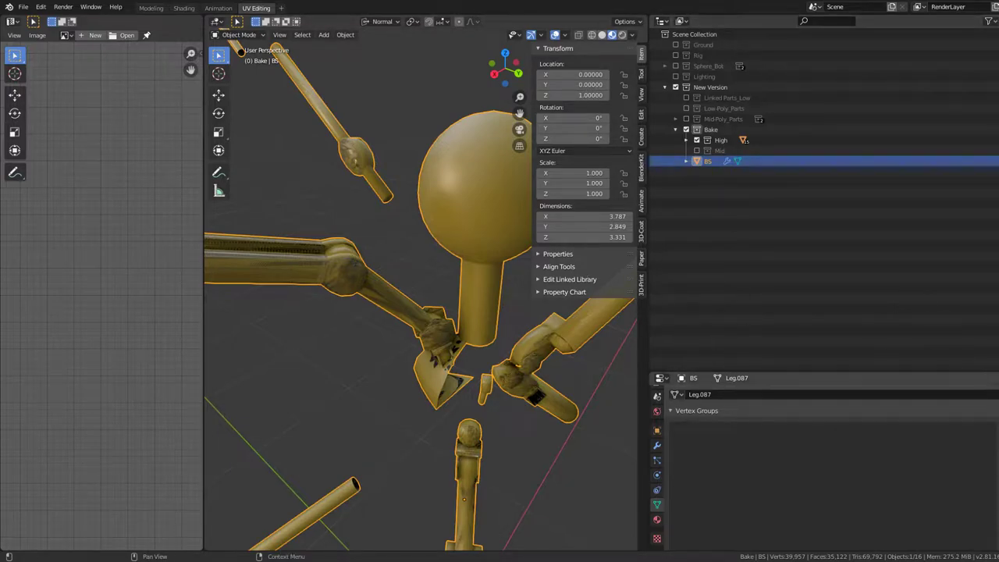
{"action": "left_click", "coordinate": [990, 429]}
Remove the Shrinkwrap modifier from BS's modifier stack
{"action": "left_click", "coordinate": [657, 446]}
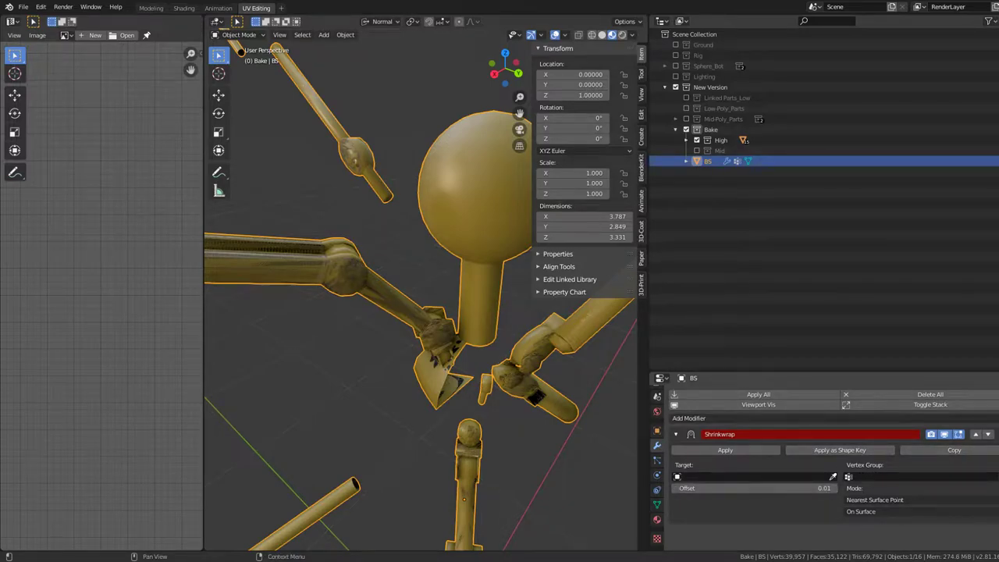
{"action": "left_click", "coordinate": [887, 396]}
{"action": "left_click", "coordinate": [887, 398]}
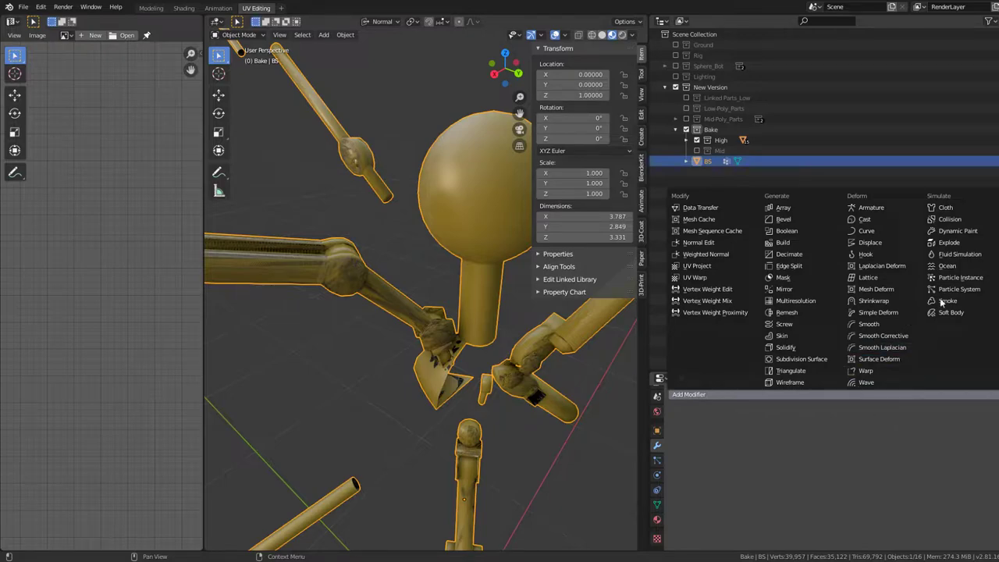
Add a Displace modifier to BS and lower its Strength to about 0.05
{"action": "left_click", "coordinate": [892, 242]}
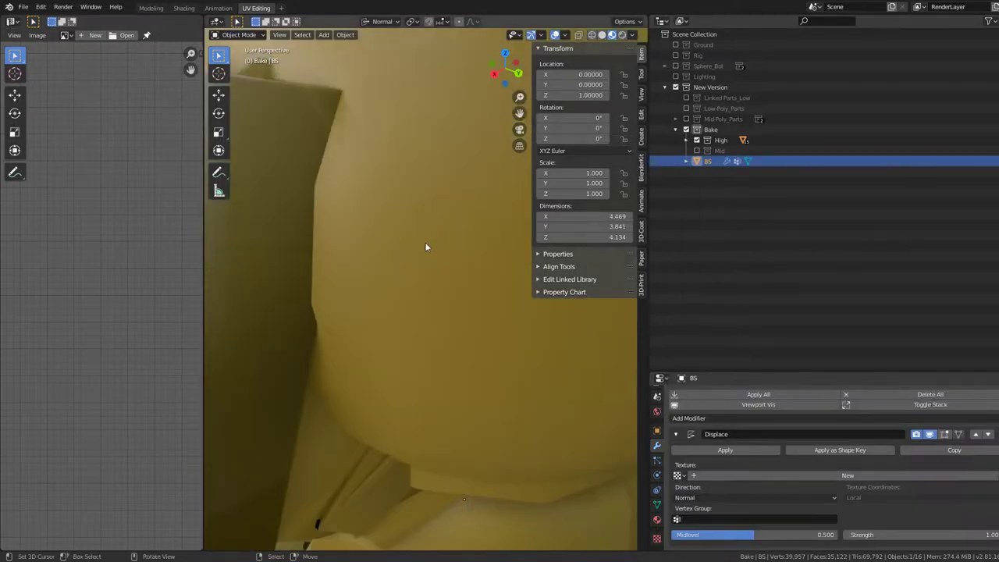
{"action": "mouse_move", "coordinate": [426, 245]}
{"action": "middle_mouse_down"}
{"action": "mouse_move", "coordinate": [370, 304]}
{"action": "mouse_move", "coordinate": [469, 256]}
{"action": "mouse_move", "coordinate": [367, 343]}
{"action": "mouse_move", "coordinate": [390, 327]}
{"action": "middle_mouse_up"}
{"action": "scroll", "coordinate": [366, 343], "scroll_direction": "up", "scroll_amount": 3}
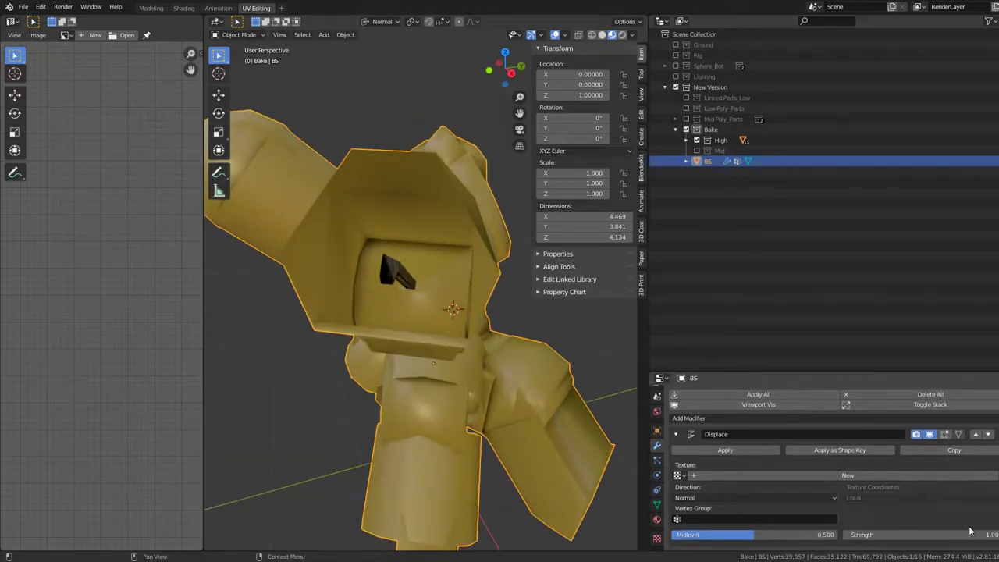
{"action": "left_click_drag", "start_coordinate": [921, 535], "coordinate": [858, 534]}
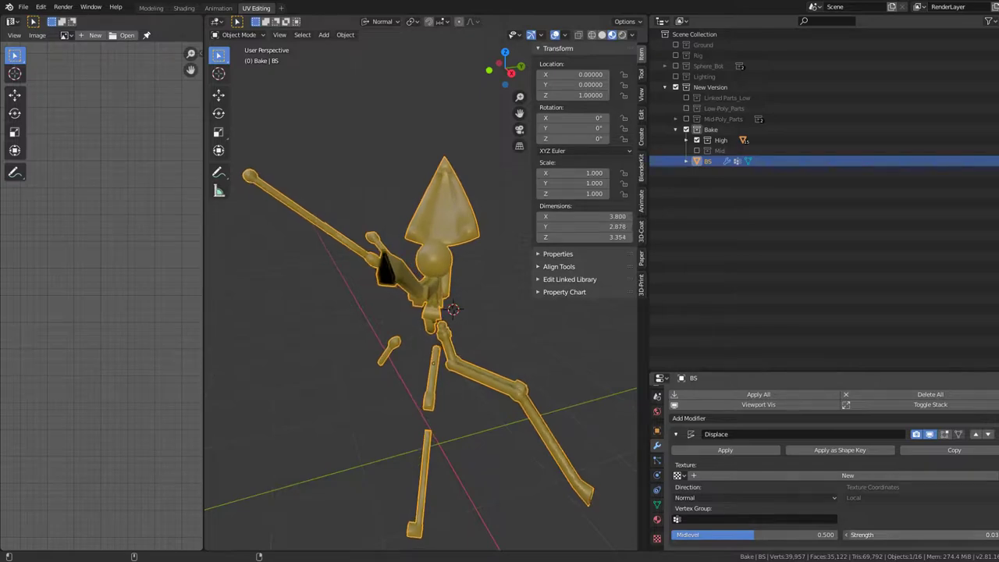
{"action": "scroll", "coordinate": [468, 359], "scroll_direction": "up", "scroll_amount": 3}
{"action": "middle_click_drag", "start_coordinate": [598, 393], "coordinate": [437, 351]}
{"action": "scroll", "coordinate": [437, 351], "scroll_direction": "up", "scroll_amount": 2}
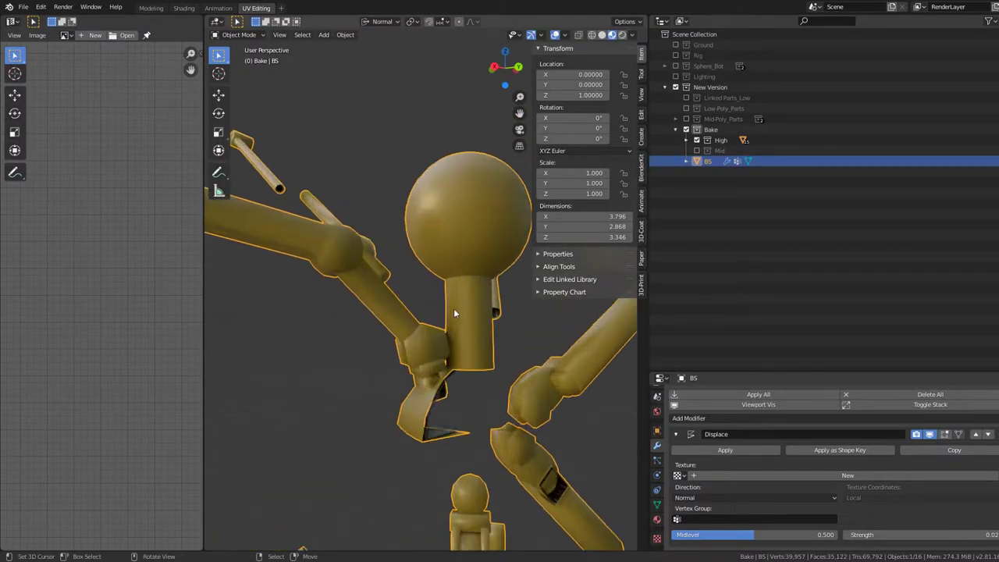
{"action": "scroll", "coordinate": [453, 309], "scroll_direction": "up", "scroll_amount": 2}
{"action": "scroll", "coordinate": [516, 407], "scroll_direction": "up", "scroll_amount": 3}
Zoom in on a limb and drag the Displace Strength down to 0.00
{"action": "mouse_move", "coordinate": [356, 257]}
{"action": "middle_mouse_down", "text": "shift"}
{"action": "mouse_move", "coordinate": [270, 274]}
{"action": "mouse_move", "coordinate": [342, 330]}
{"action": "mouse_move", "coordinate": [407, 309]}
{"action": "mouse_move", "coordinate": [292, 338]}
{"action": "mouse_move", "coordinate": [339, 250]}
{"action": "mouse_move", "coordinate": [399, 329]}
{"action": "mouse_move", "coordinate": [452, 355]}
{"action": "mouse_move", "coordinate": [555, 299]}
{"action": "mouse_move", "coordinate": [455, 395]}
{"action": "mouse_move", "coordinate": [457, 301]}
{"action": "mouse_move", "coordinate": [484, 336]}
{"action": "middle_mouse_up", "text": "shift"}
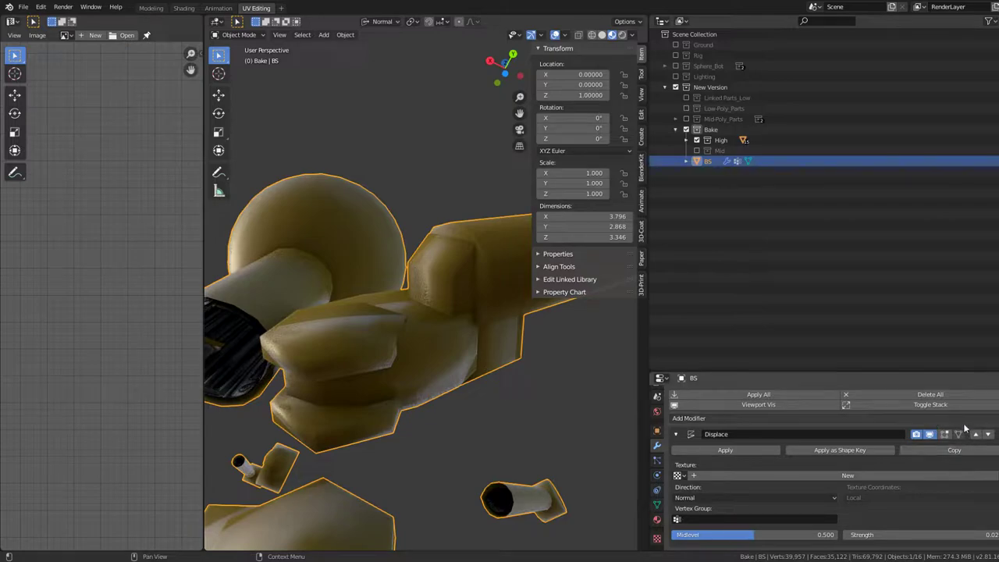
{"action": "middle_click_drag", "start_coordinate": [367, 258], "coordinate": [327, 192]}
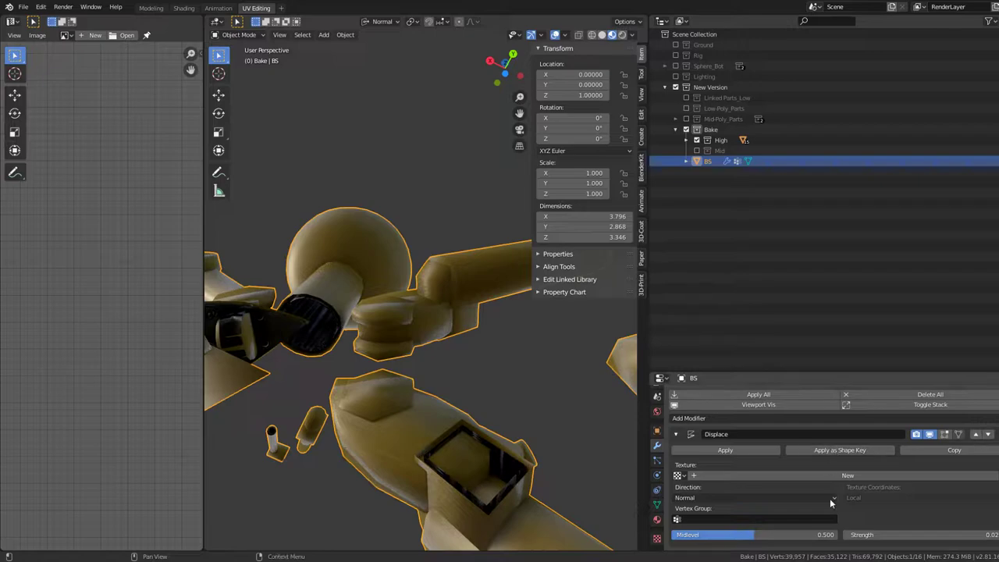
{"action": "left_click_drag", "start_coordinate": [859, 534], "coordinate": [866, 533]}
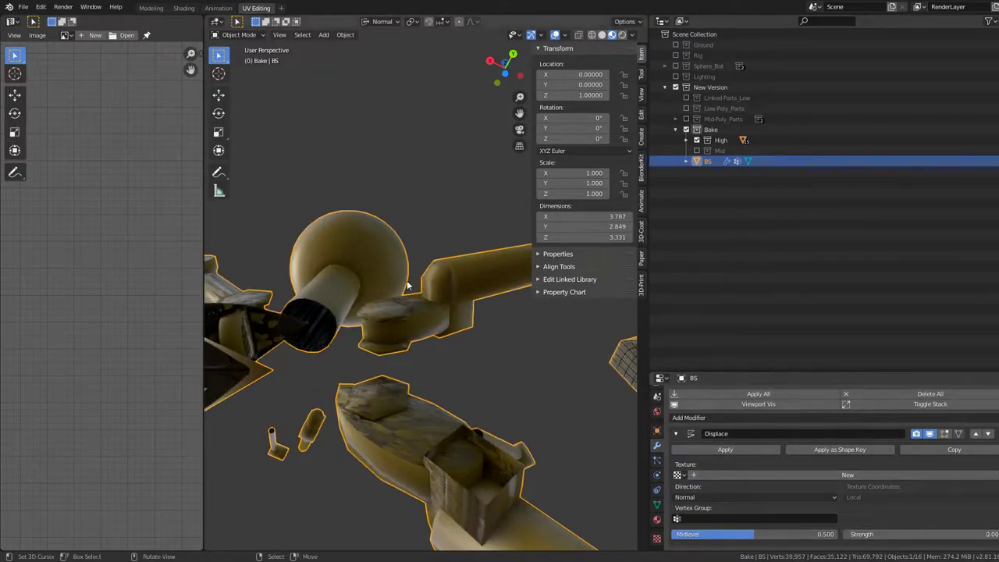
{"action": "middle_click_drag", "start_coordinate": [390, 312], "coordinate": [218, 74]}
Try Displace Strength values of 0.001, 0.002, 0.004 and 0.01 on BS
{"action": "left_click", "coordinate": [969, 529]}
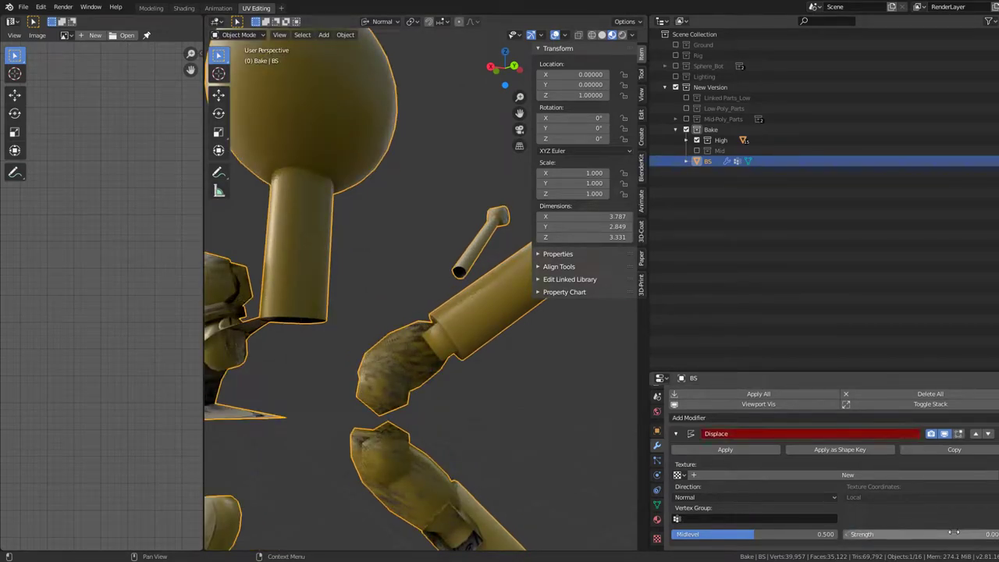
{"action": "type", "text": ".0"}
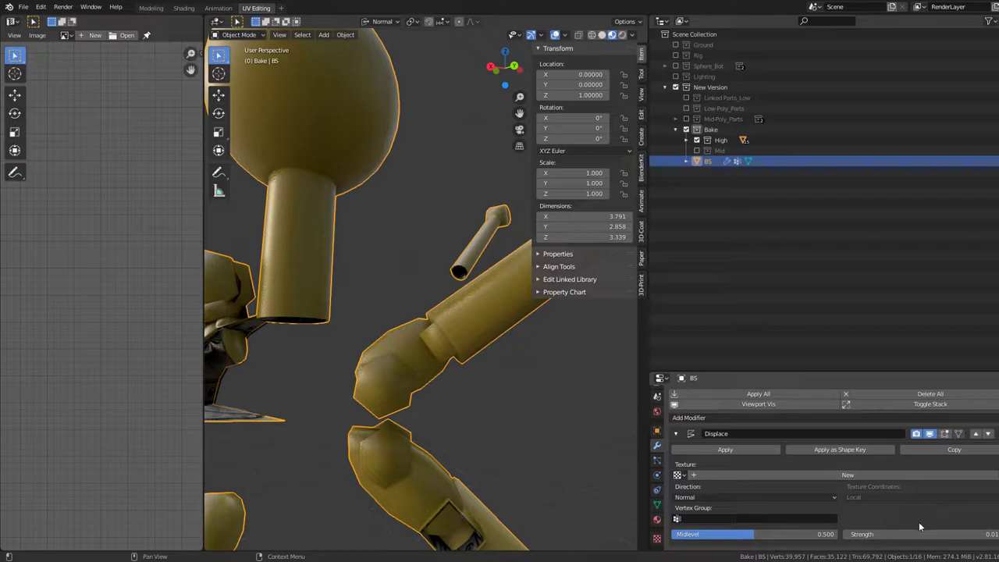
{"action": "left_click", "coordinate": [917, 534]}
{"action": "type", "text": "0"}
{"action": "key", "text": "Return"}
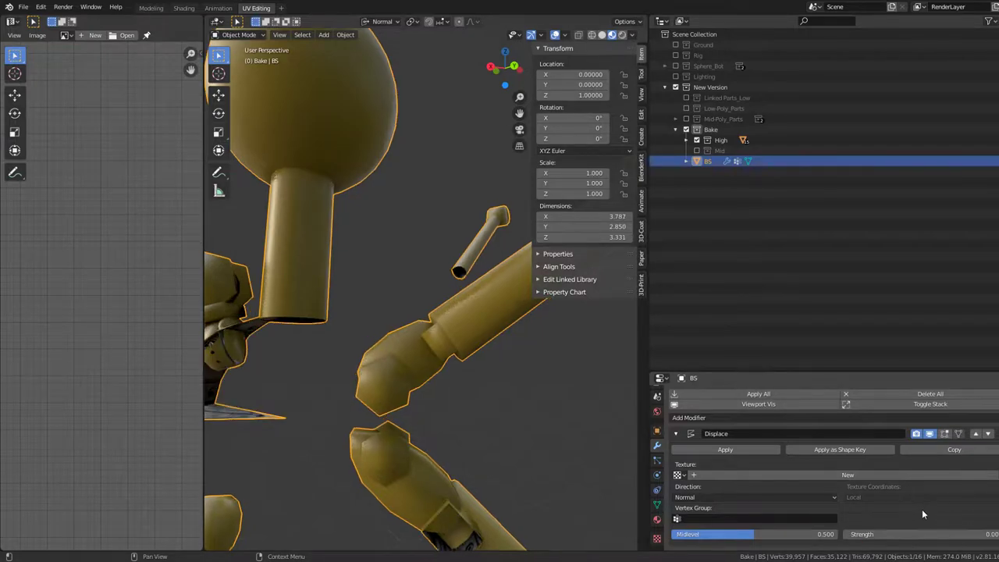
{"action": "mouse_move", "coordinate": [469, 327]}
{"action": "middle_mouse_down"}
{"action": "mouse_move", "coordinate": [383, 357]}
{"action": "mouse_move", "coordinate": [359, 338]}
{"action": "mouse_move", "coordinate": [494, 328]}
{"action": "mouse_move", "coordinate": [419, 234]}
{"action": "mouse_move", "coordinate": [327, 360]}
{"action": "mouse_move", "coordinate": [538, 379]}
{"action": "mouse_move", "coordinate": [323, 317]}
{"action": "mouse_move", "coordinate": [416, 312]}
{"action": "mouse_move", "coordinate": [452, 336]}
{"action": "middle_mouse_up"}
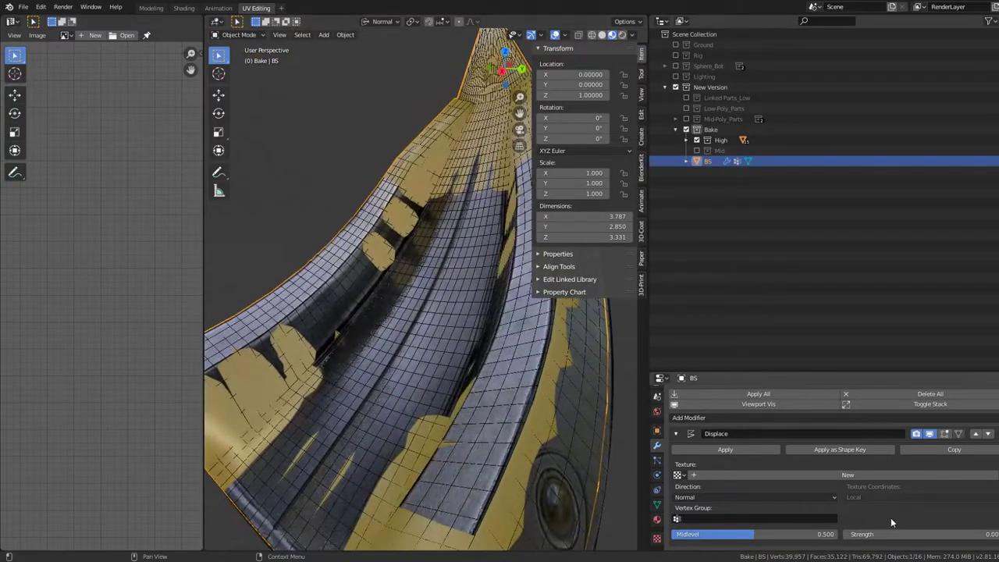
{"action": "type", "text": "0.002"}
{"action": "key", "text": "Return"}
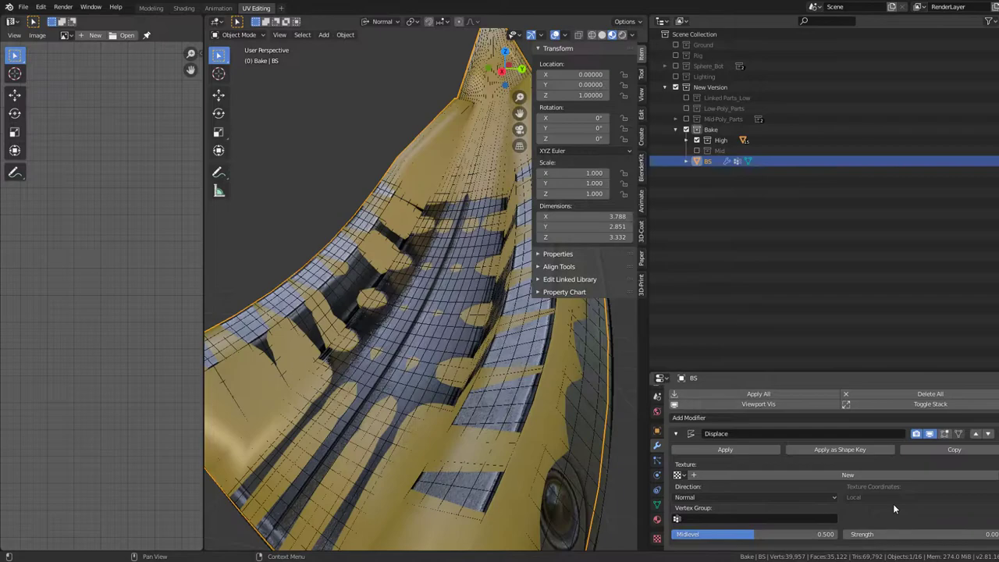
{"action": "left_click", "coordinate": [909, 534]}
{"action": "type", "text": "0.00"}
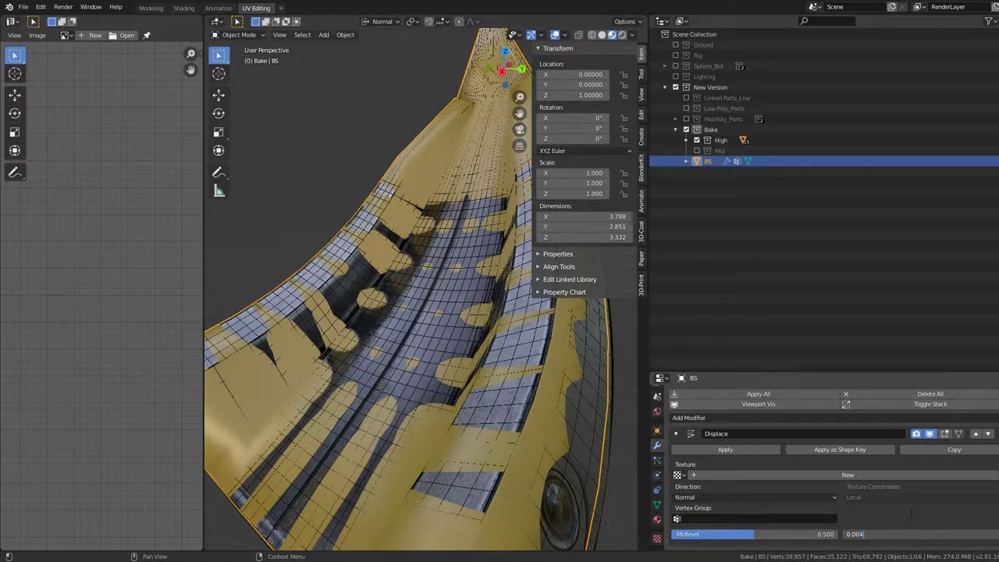
{"action": "key", "text": "Return"}
{"action": "left_click", "coordinate": [913, 533]}
{"action": "type", "text": "0.00"}
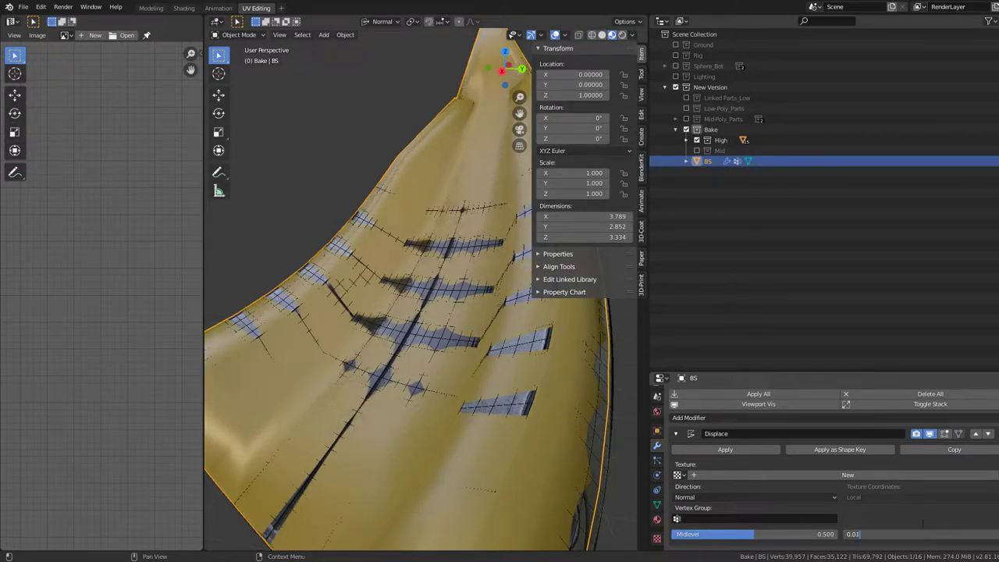
{"action": "key", "text": "Return"}
Set the Displace Strength to 0.04 and check the blade edge
{"action": "scroll", "coordinate": [479, 244], "scroll_direction": "down", "scroll_amount": 5}
{"action": "mouse_move", "coordinate": [479, 244]}
{"action": "middle_mouse_down"}
{"action": "mouse_move", "coordinate": [341, 245]}
{"action": "mouse_move", "coordinate": [362, 257]}
{"action": "mouse_move", "coordinate": [368, 240]}
{"action": "middle_mouse_up"}
{"action": "scroll", "coordinate": [411, 265], "scroll_direction": "up", "scroll_amount": 3}
{"action": "scroll", "coordinate": [436, 248], "scroll_direction": "up", "scroll_amount": 2}
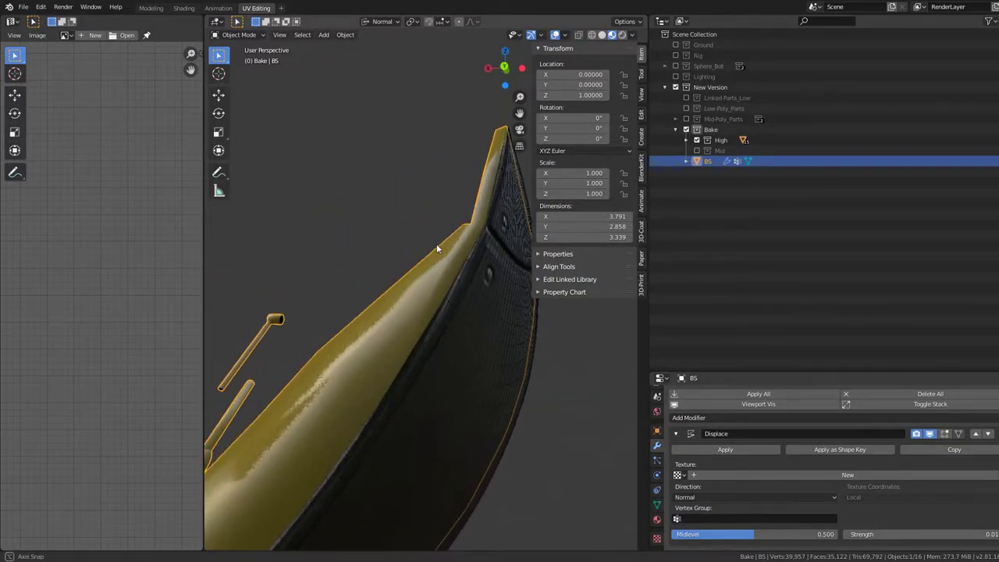
{"action": "mouse_move", "coordinate": [436, 249]}
{"action": "middle_mouse_down"}
{"action": "mouse_move", "coordinate": [457, 236]}
{"action": "mouse_move", "coordinate": [445, 257]}
{"action": "mouse_move", "coordinate": [462, 283]}
{"action": "mouse_move", "coordinate": [366, 351]}
{"action": "mouse_move", "coordinate": [390, 331]}
{"action": "middle_mouse_up"}
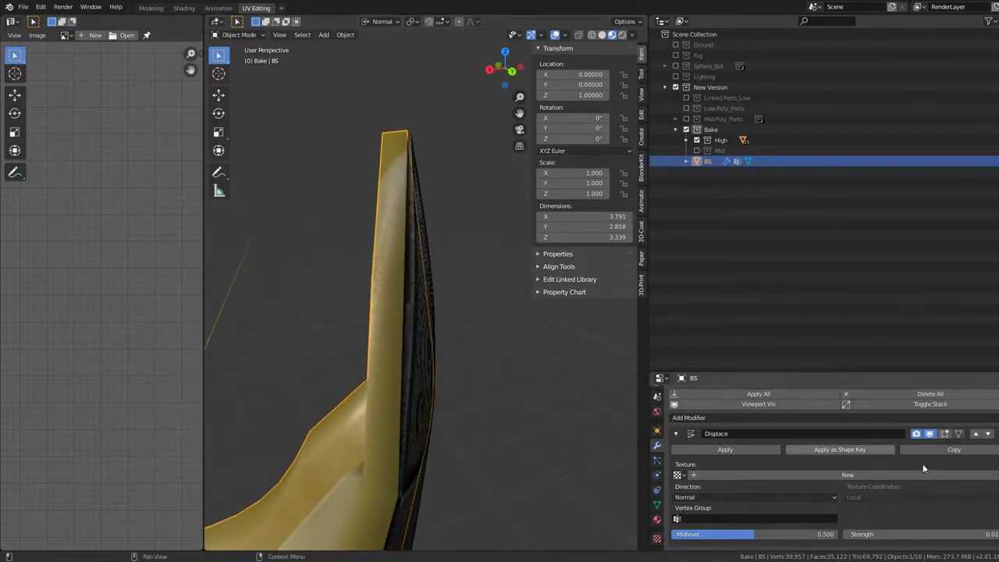
{"action": "left_click_drag", "start_coordinate": [985, 534], "coordinate": [993, 534]}
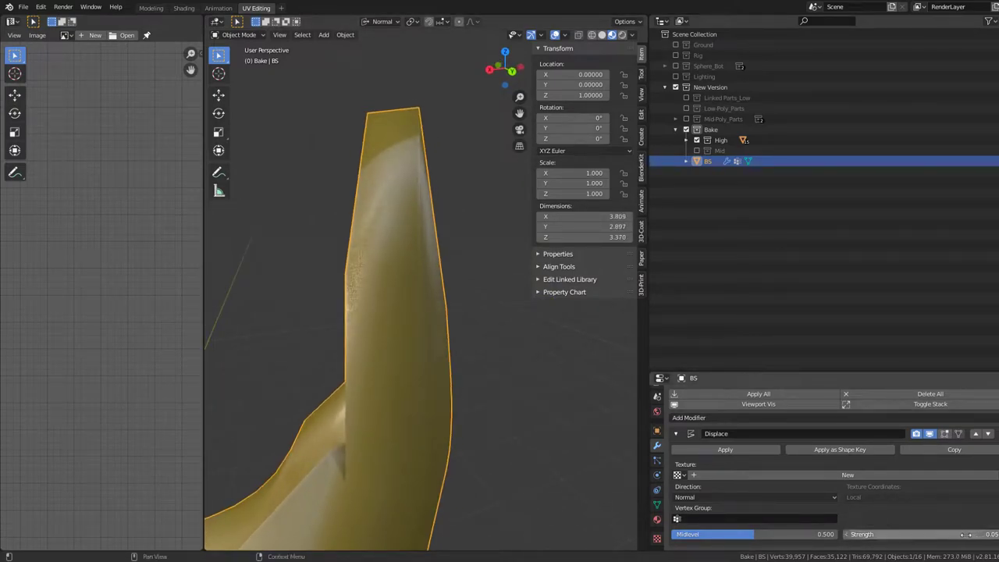
{"action": "key", "text": "Return"}
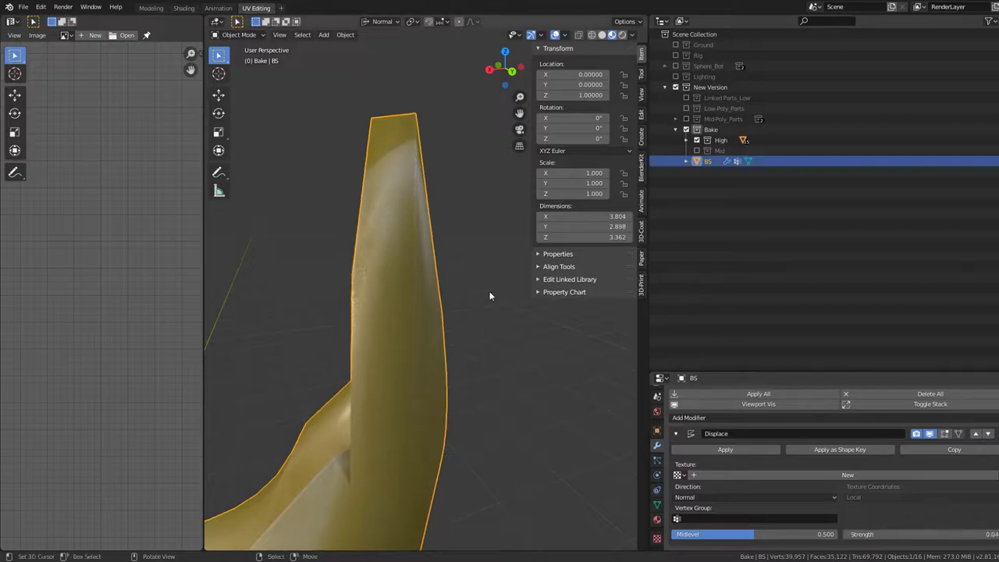
Turn off the Displace modifier's viewport display while viewing the blade in Edit Mode
{"action": "mouse_move", "coordinate": [491, 294]}
{"action": "middle_mouse_down"}
{"action": "mouse_move", "coordinate": [341, 348]}
{"action": "mouse_move", "coordinate": [468, 297]}
{"action": "middle_mouse_up"}
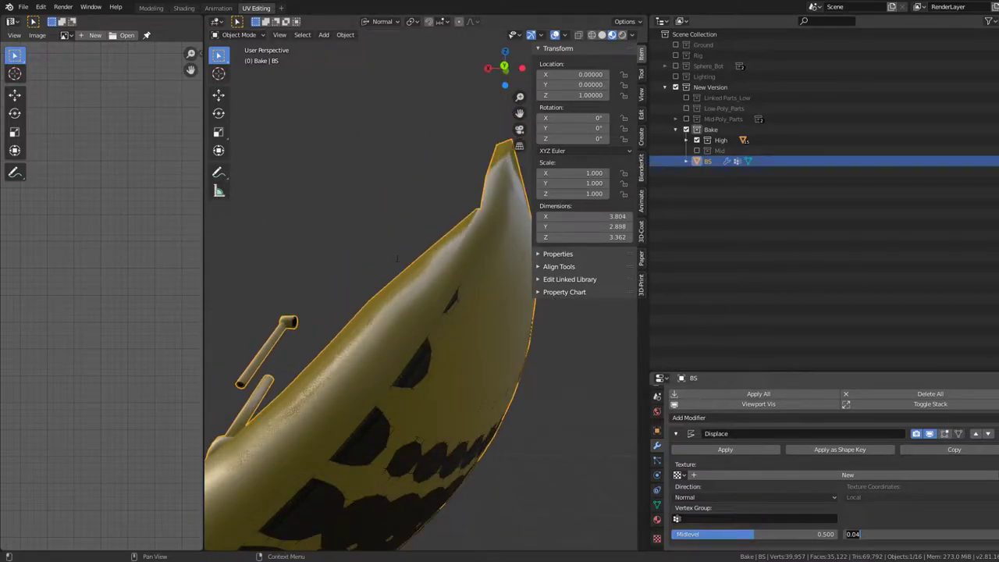
{"action": "mouse_move", "coordinate": [397, 258]}
{"action": "middle_mouse_down"}
{"action": "mouse_move", "coordinate": [417, 255]}
{"action": "mouse_move", "coordinate": [443, 221]}
{"action": "mouse_move", "coordinate": [465, 326]}
{"action": "mouse_move", "coordinate": [488, 289]}
{"action": "mouse_move", "coordinate": [456, 314]}
{"action": "mouse_move", "coordinate": [451, 303]}
{"action": "middle_mouse_up"}
{"action": "key", "text": "Tab"}
{"action": "key", "text": "Tab"}
{"action": "middle_click_drag", "start_coordinate": [393, 249], "coordinate": [343, 267]}
{"action": "left_click", "coordinate": [930, 433]}
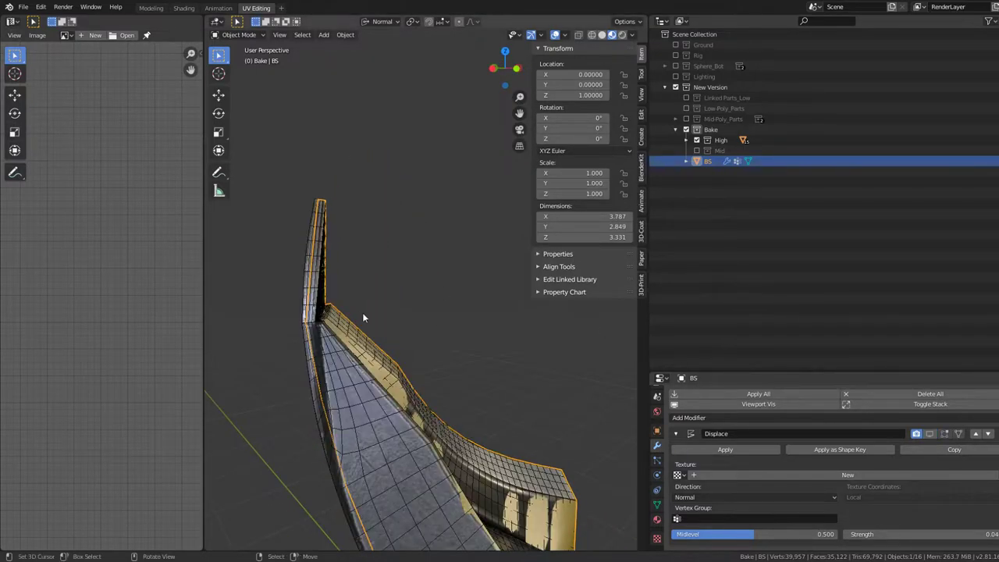
{"action": "mouse_move", "coordinate": [362, 313]}
{"action": "middle_mouse_down"}
{"action": "mouse_move", "coordinate": [419, 274]}
{"action": "mouse_move", "coordinate": [385, 312]}
{"action": "mouse_move", "coordinate": [337, 313]}
{"action": "mouse_move", "coordinate": [416, 276]}
{"action": "middle_mouse_up"}
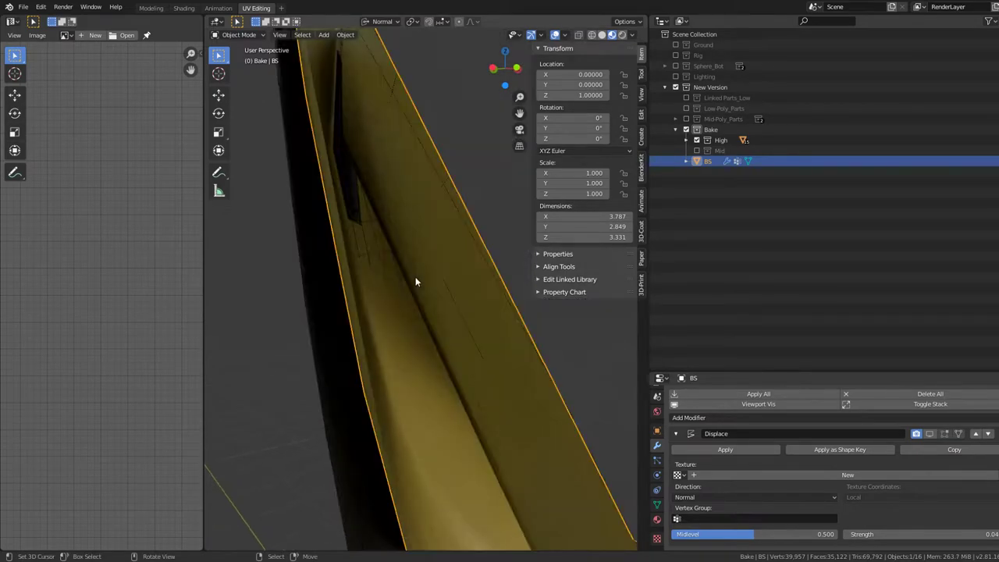
{"action": "key", "text": "Tab"}
{"action": "key", "text": "Tab"}
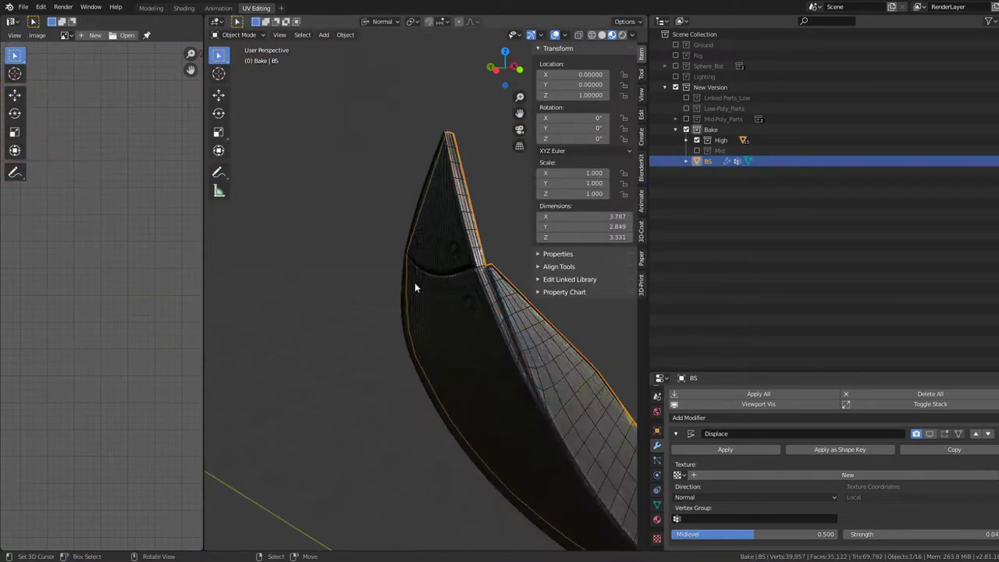
Cancel an accidental move of the blade
{"action": "key", "text": "g"}
{"action": "right_click", "coordinate": [395, 300]}
{"action": "mouse_move", "coordinate": [394, 299]}
{"action": "middle_mouse_down"}
{"action": "mouse_move", "coordinate": [371, 299]}
{"action": "mouse_move", "coordinate": [500, 297]}
{"action": "middle_mouse_up"}
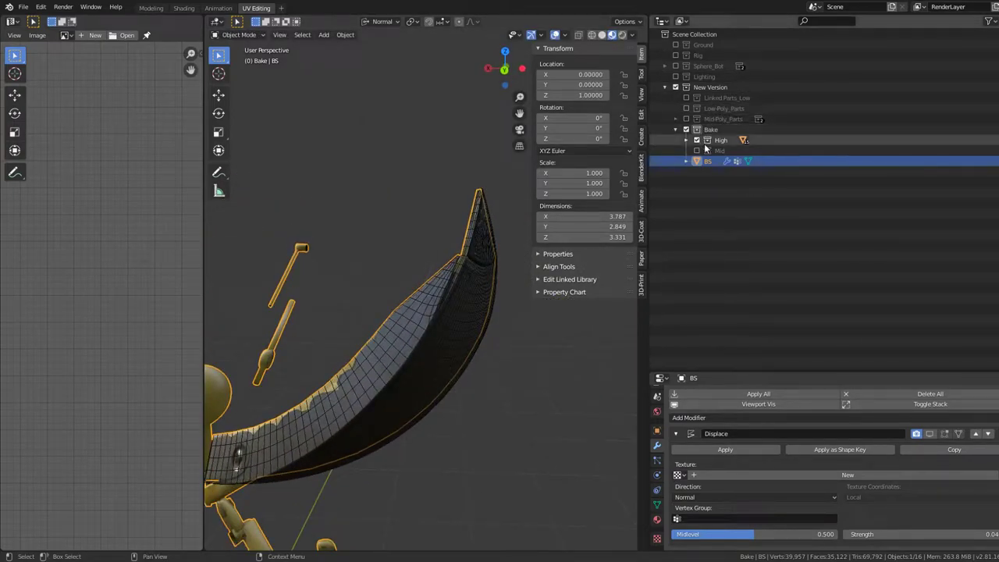
Exclude the Bake and Low-Poly_Parts collections and include Mid-Poly_Parts
{"action": "left_click", "coordinate": [687, 109]}
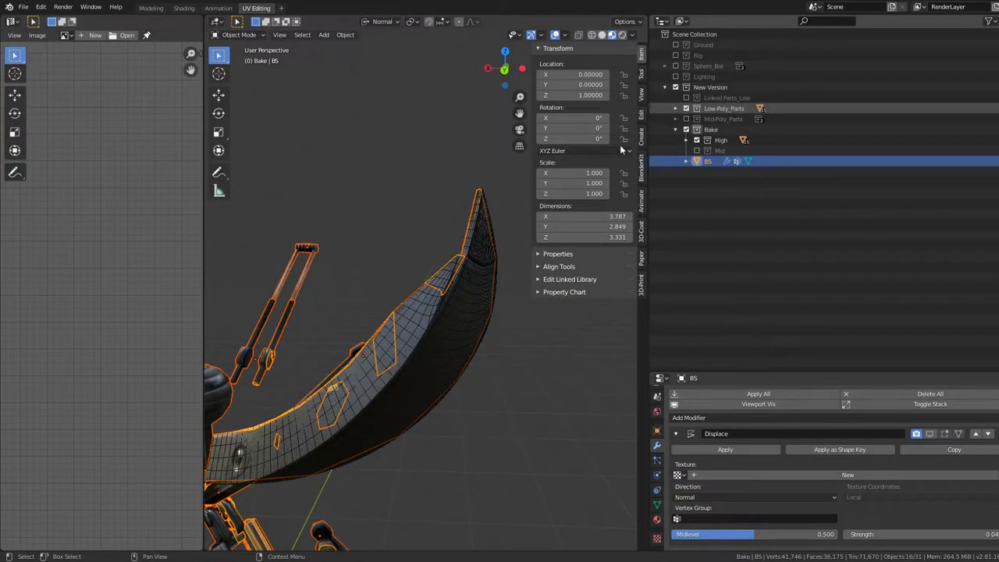
{"action": "mouse_move", "coordinate": [523, 223]}
{"action": "middle_mouse_down"}
{"action": "mouse_move", "coordinate": [479, 257]}
{"action": "mouse_move", "coordinate": [504, 253]}
{"action": "mouse_move", "coordinate": [484, 240]}
{"action": "middle_mouse_up"}
{"action": "left_click", "coordinate": [685, 130]}
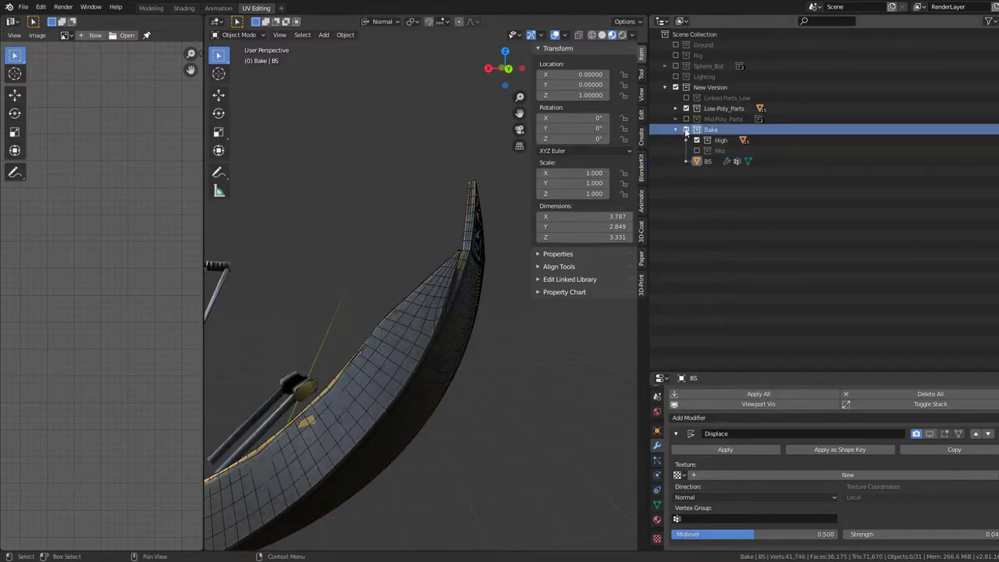
{"action": "left_click", "coordinate": [677, 109]}
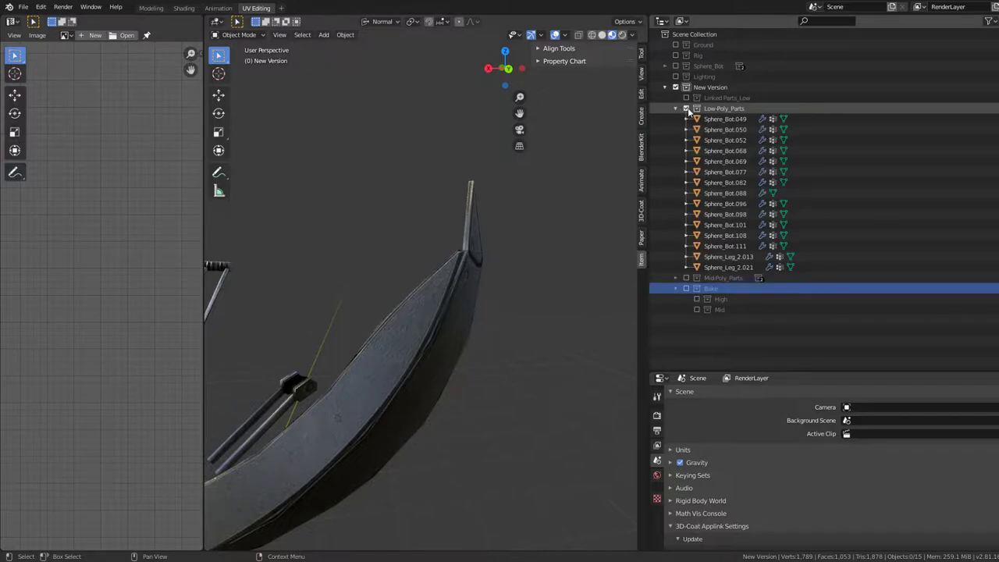
{"action": "left_click", "coordinate": [676, 108]}
{"action": "left_click", "coordinate": [686, 109]}
{"action": "left_click", "coordinate": [686, 118]}
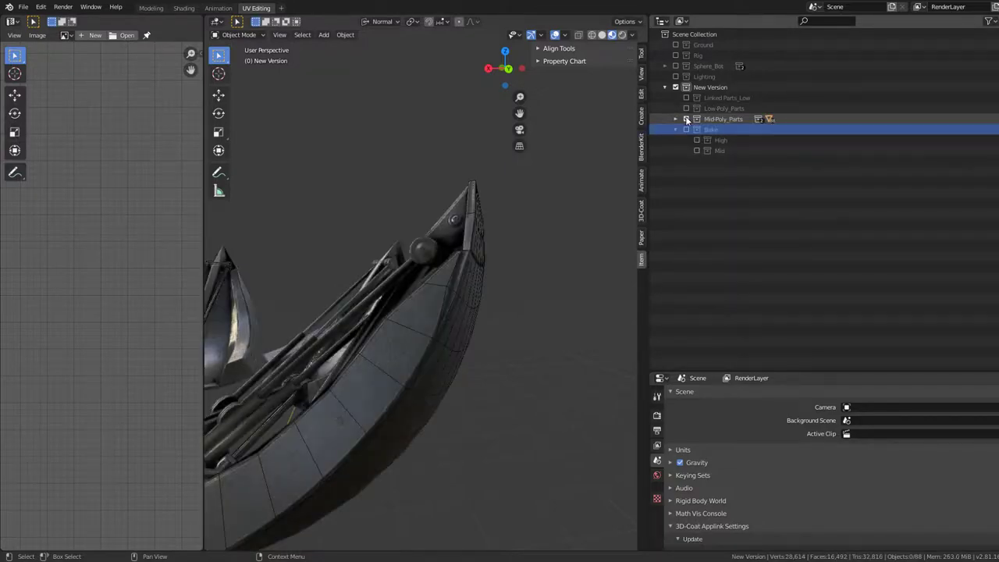
Exclude Linked Parts Mid, keep Parts enabled, and select Sphere_Leg_2.027
{"action": "left_click", "coordinate": [676, 118]}
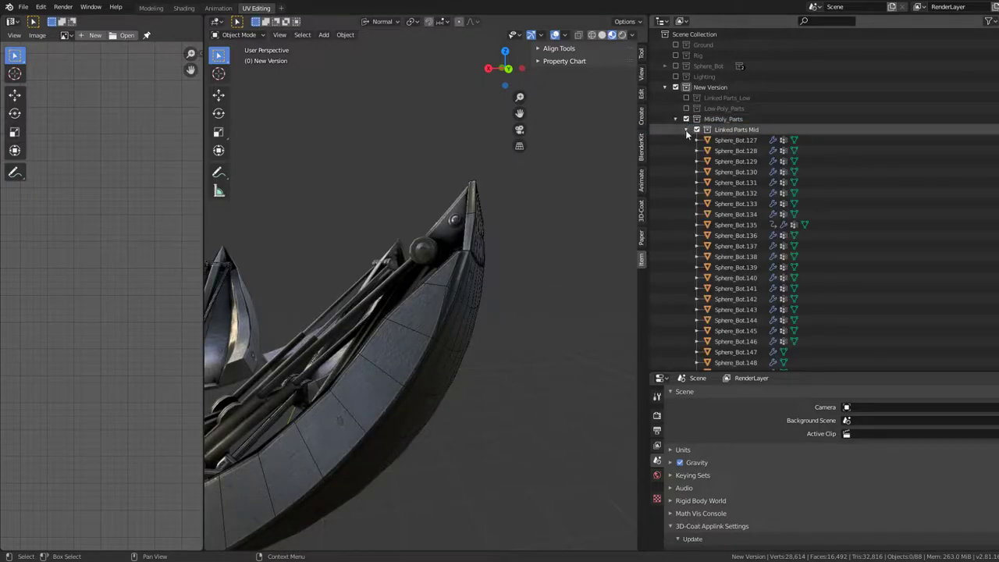
{"action": "left_click", "coordinate": [696, 130]}
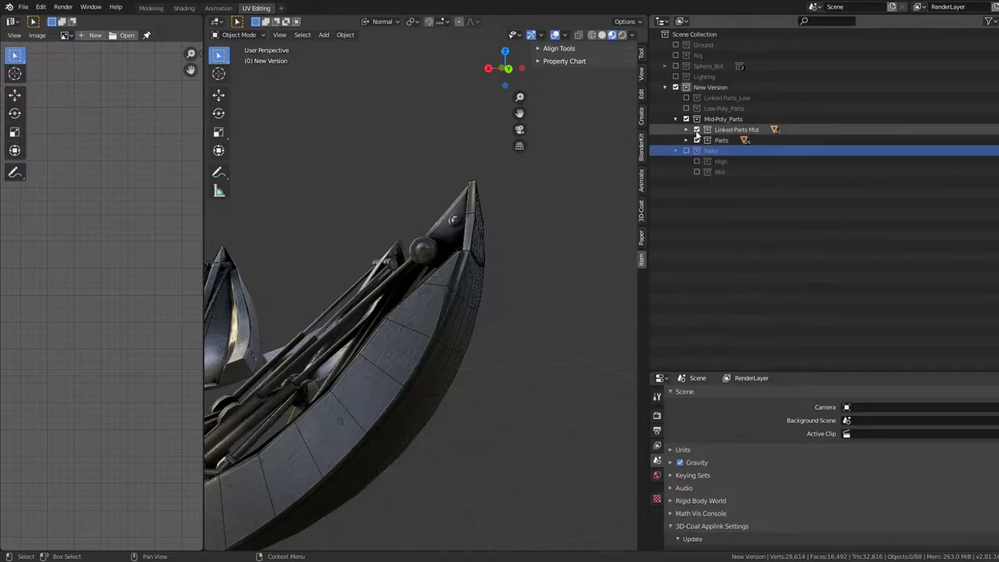
{"action": "left_click", "coordinate": [696, 140]}
{"action": "left_click", "coordinate": [696, 139]}
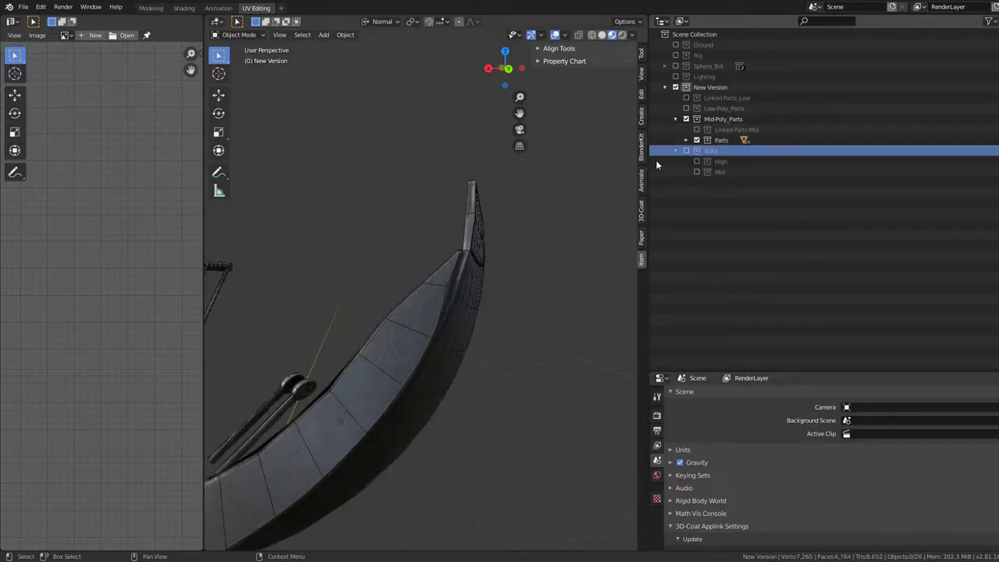
{"action": "left_click", "coordinate": [490, 234]}
Include the Mid collection and show blade copy Sphere_Leg_2.040's UVs in Edit Mode
{"action": "left_click", "coordinate": [697, 172]}
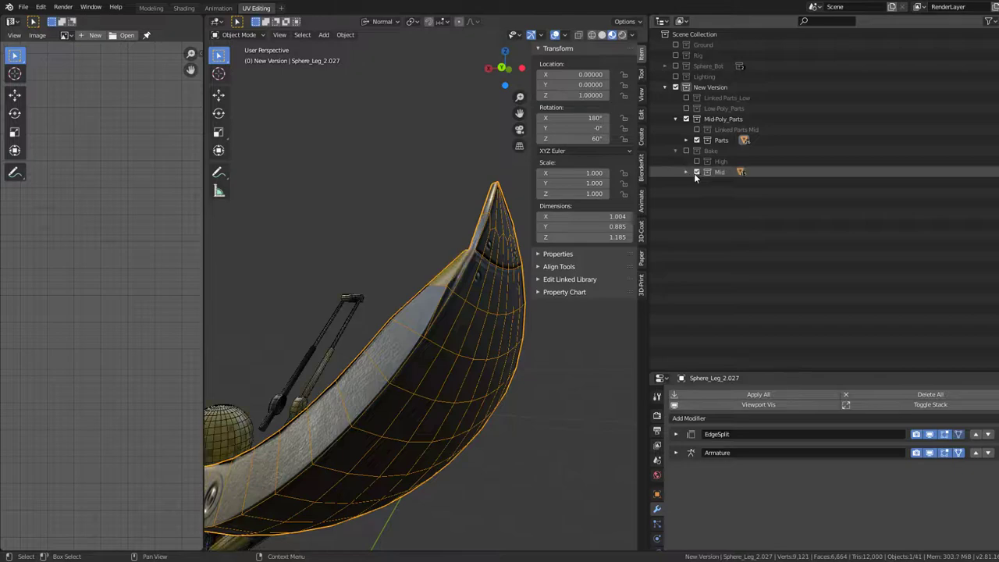
{"action": "mouse_move", "coordinate": [469, 279]}
{"action": "middle_mouse_down"}
{"action": "mouse_move", "coordinate": [473, 306]}
{"action": "mouse_move", "coordinate": [442, 293]}
{"action": "mouse_move", "coordinate": [468, 278]}
{"action": "mouse_move", "coordinate": [352, 324]}
{"action": "mouse_move", "coordinate": [492, 265]}
{"action": "mouse_move", "coordinate": [378, 285]}
{"action": "mouse_move", "coordinate": [400, 312]}
{"action": "mouse_move", "coordinate": [387, 292]}
{"action": "mouse_move", "coordinate": [402, 277]}
{"action": "mouse_move", "coordinate": [391, 237]}
{"action": "mouse_move", "coordinate": [379, 234]}
{"action": "mouse_move", "coordinate": [397, 178]}
{"action": "mouse_move", "coordinate": [384, 262]}
{"action": "mouse_move", "coordinate": [341, 319]}
{"action": "mouse_move", "coordinate": [384, 272]}
{"action": "mouse_move", "coordinate": [374, 255]}
{"action": "mouse_move", "coordinate": [357, 263]}
{"action": "mouse_move", "coordinate": [367, 231]}
{"action": "middle_mouse_up"}
{"action": "key", "text": "g"}
{"action": "right_click", "coordinate": [463, 279]}
{"action": "key", "text": "g"}
{"action": "right_click", "coordinate": [409, 269]}
{"action": "left_click", "coordinate": [382, 270]}
{"action": "key", "text": "Tab"}
{"action": "key", "text": "Tab"}
{"action": "key", "text": "Tab"}
{"action": "key", "text": "Tab"}
Check the blade's UVs in Edit Mode, then return it to Object Mode
{"action": "mouse_move", "coordinate": [458, 234]}
{"action": "middle_mouse_down"}
{"action": "mouse_move", "coordinate": [350, 272]}
{"action": "mouse_move", "coordinate": [453, 281]}
{"action": "mouse_move", "coordinate": [351, 245]}
{"action": "middle_mouse_up"}
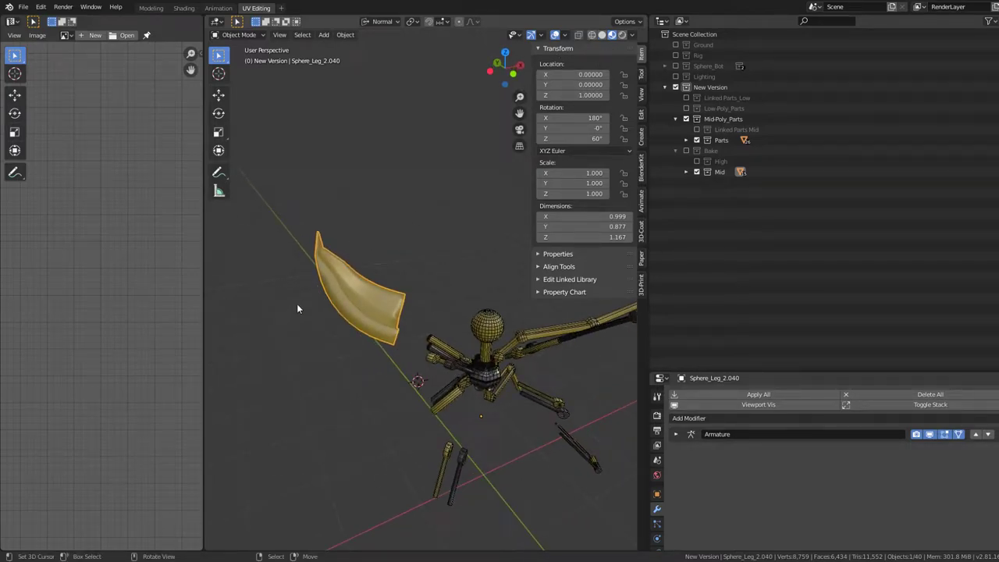
{"action": "mouse_move", "coordinate": [299, 307]}
{"action": "middle_mouse_down"}
{"action": "mouse_move", "coordinate": [299, 277]}
{"action": "mouse_move", "coordinate": [319, 252]}
{"action": "mouse_move", "coordinate": [299, 263]}
{"action": "mouse_move", "coordinate": [394, 278]}
{"action": "middle_mouse_up"}
{"action": "scroll", "coordinate": [430, 201], "scroll_direction": "up", "scroll_amount": 3}
{"action": "key", "text": "Tab"}
{"action": "scroll", "coordinate": [394, 278], "scroll_direction": "up", "scroll_amount": 2}
{"action": "key", "text": "Tab"}
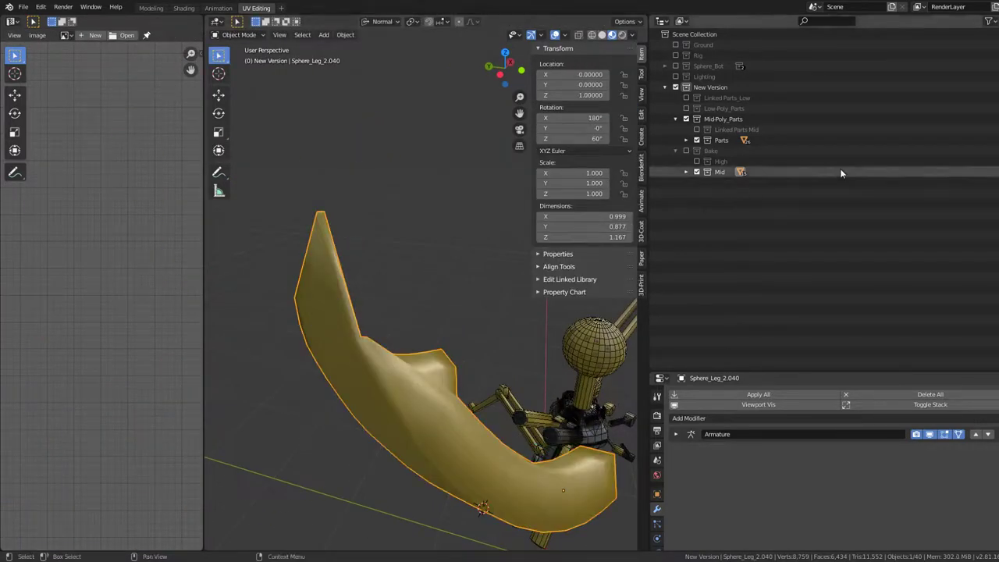
{"action": "scroll", "coordinate": [484, 273], "scroll_direction": "down", "scroll_amount": 3}
{"action": "middle_click_drag", "start_coordinate": [387, 335], "coordinate": [502, 273]}
List the Mid collection's Sphere_Bot and Sphere_Leg copies and make Sphere_Leg_2.040 active
{"action": "left_click", "coordinate": [689, 171]}
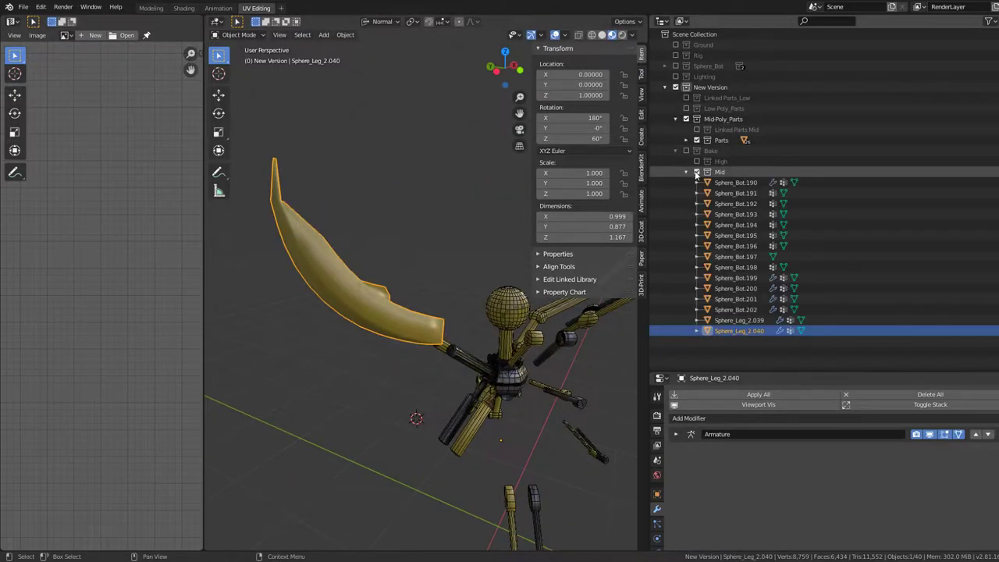
{"action": "left_click", "coordinate": [696, 172]}
{"action": "left_click", "coordinate": [696, 171]}
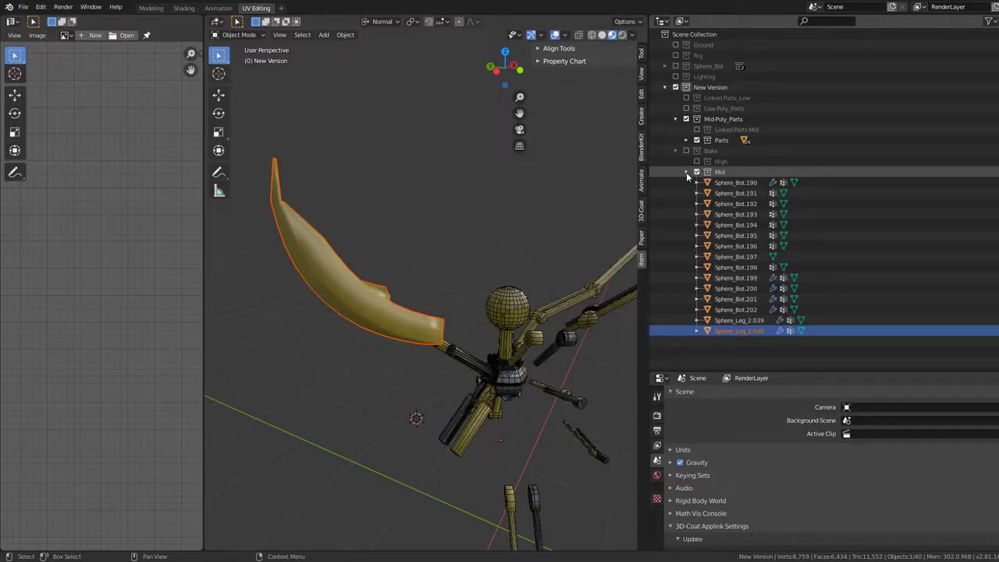
{"action": "left_click", "coordinate": [686, 172]}
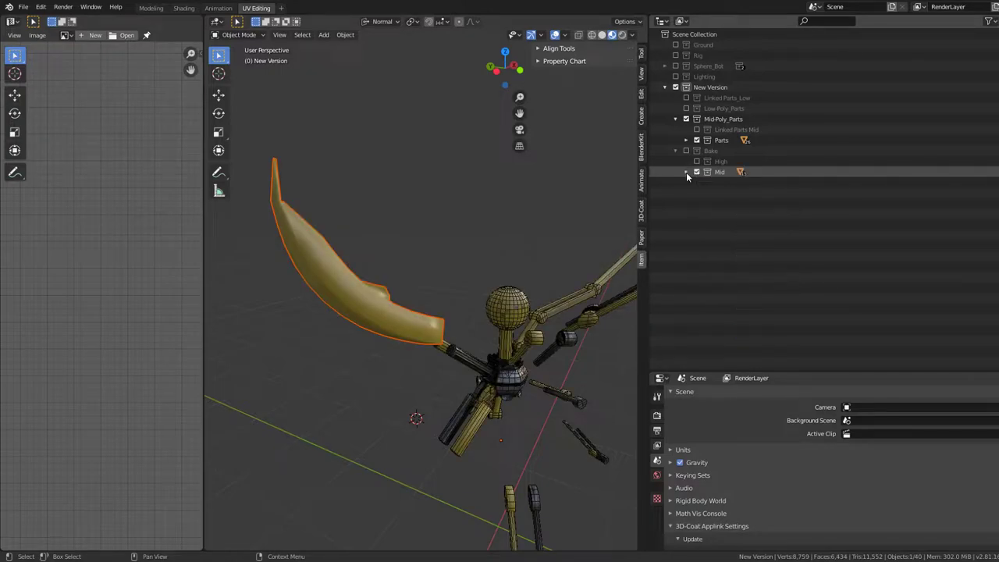
{"action": "left_click", "coordinate": [686, 171]}
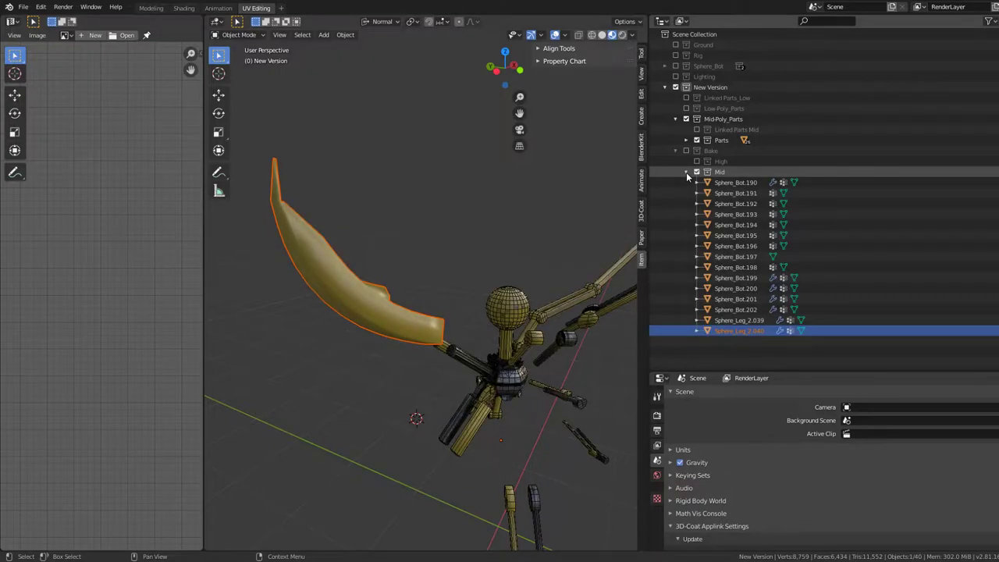
{"action": "left_click", "coordinate": [686, 171]}
{"action": "left_click", "coordinate": [686, 172]}
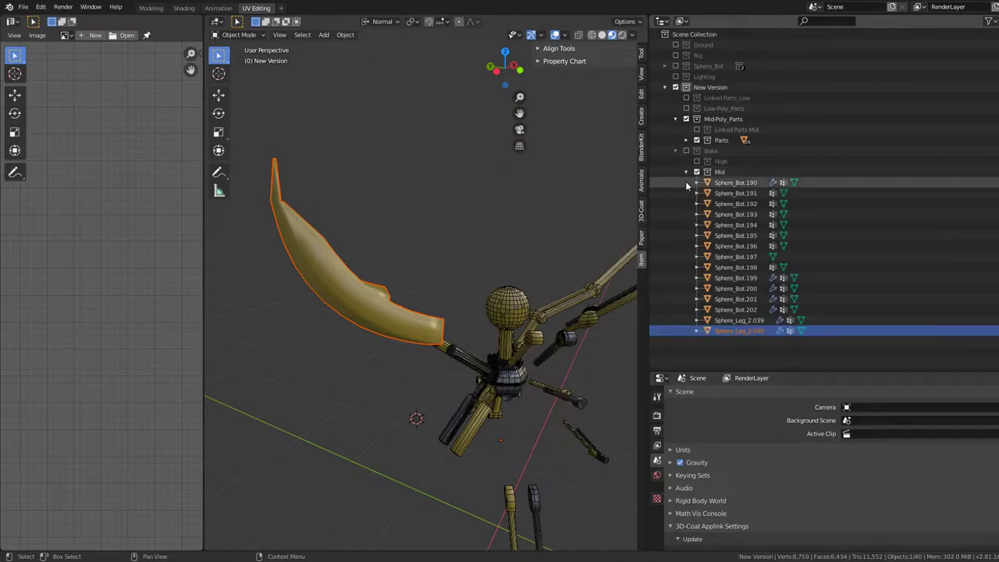
{"action": "left_click", "coordinate": [743, 332]}
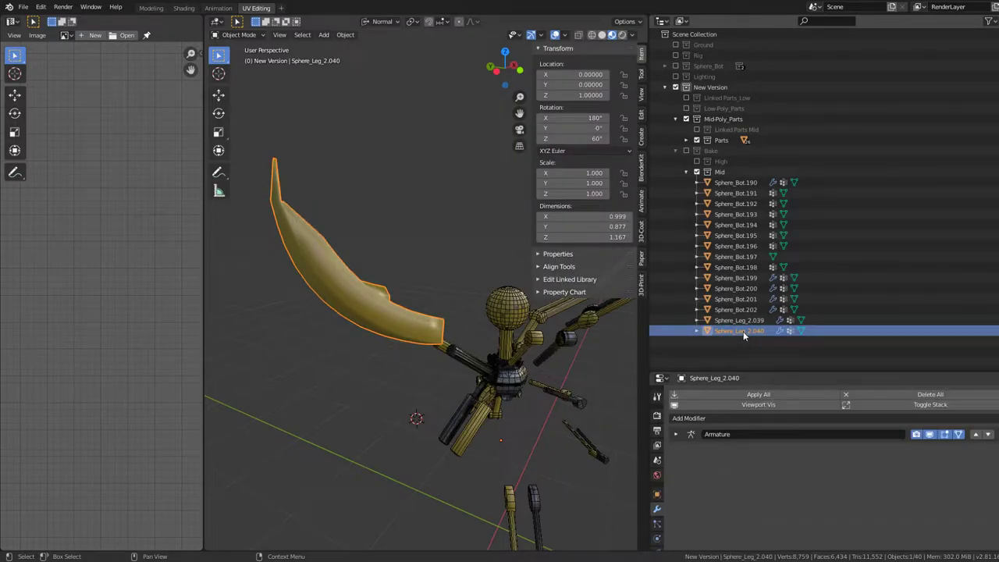
Delete Sphere_Leg_2.040 from the Mid collection and exclude the Bake collection
{"action": "right_click", "coordinate": [743, 331]}
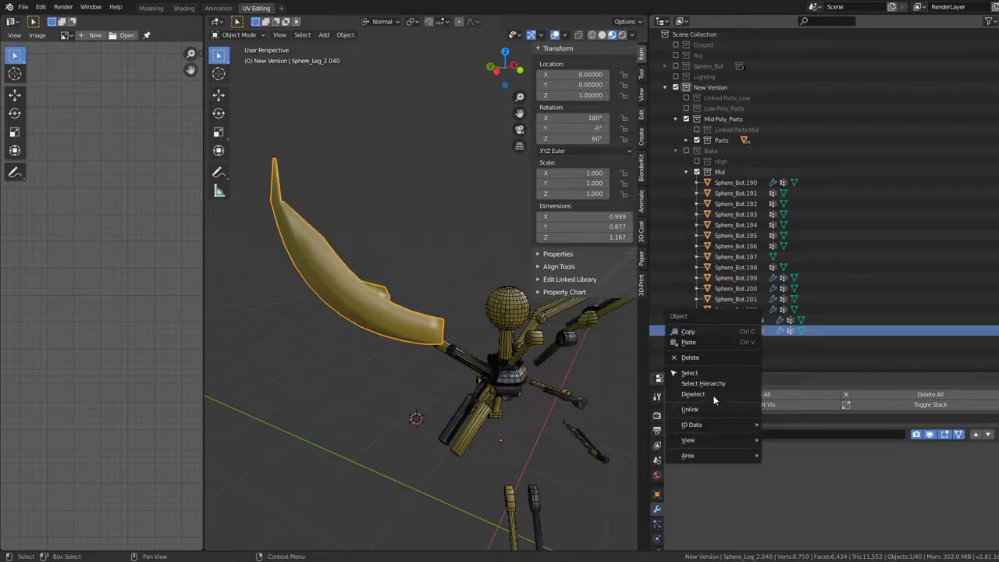
{"action": "left_click", "coordinate": [711, 359]}
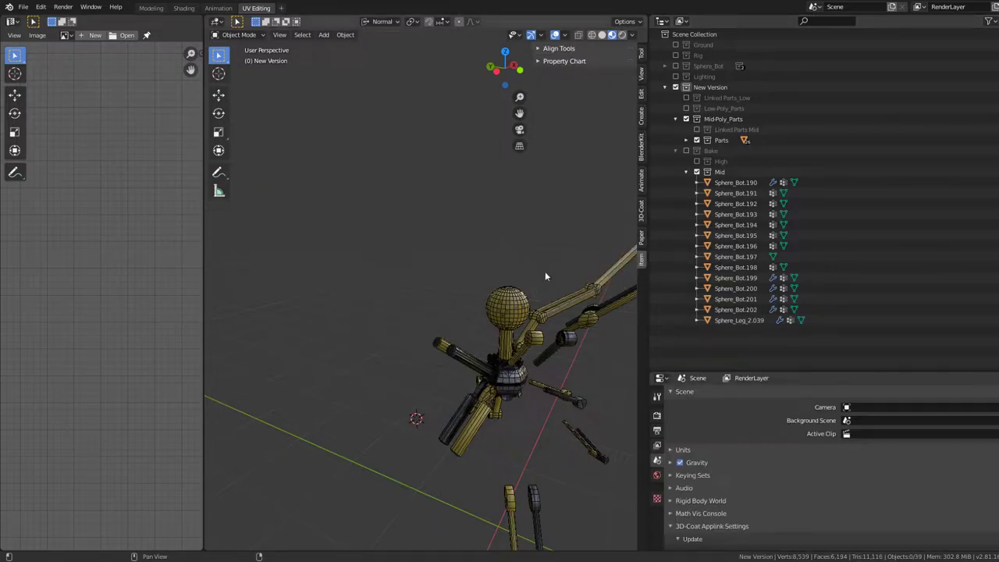
{"action": "left_click", "coordinate": [686, 172]}
{"action": "left_click", "coordinate": [687, 152]}
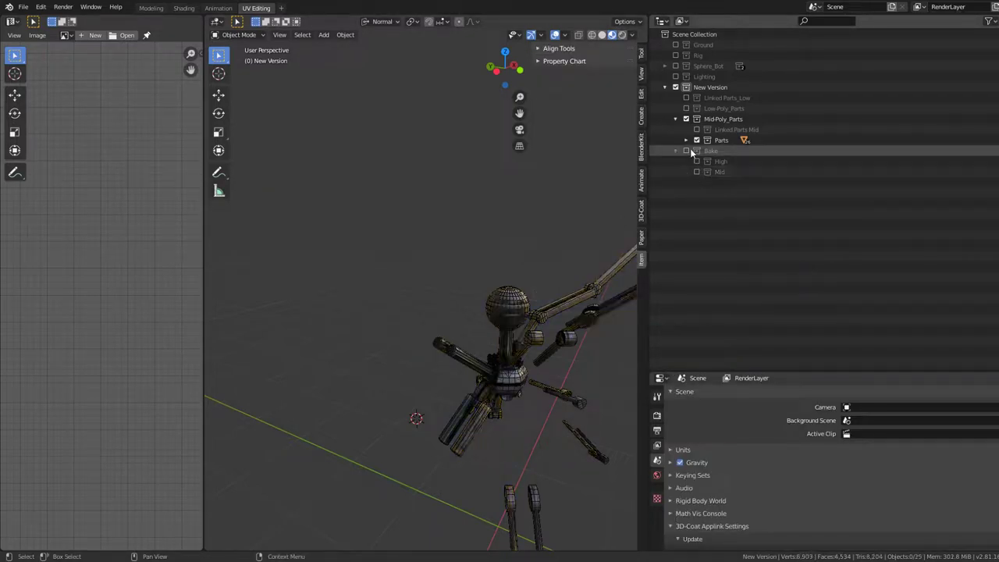
Expand the Parts collection and select the original blade Sphere_Leg_2.027
{"action": "left_click", "coordinate": [686, 139]}
{"action": "left_click", "coordinate": [696, 140]}
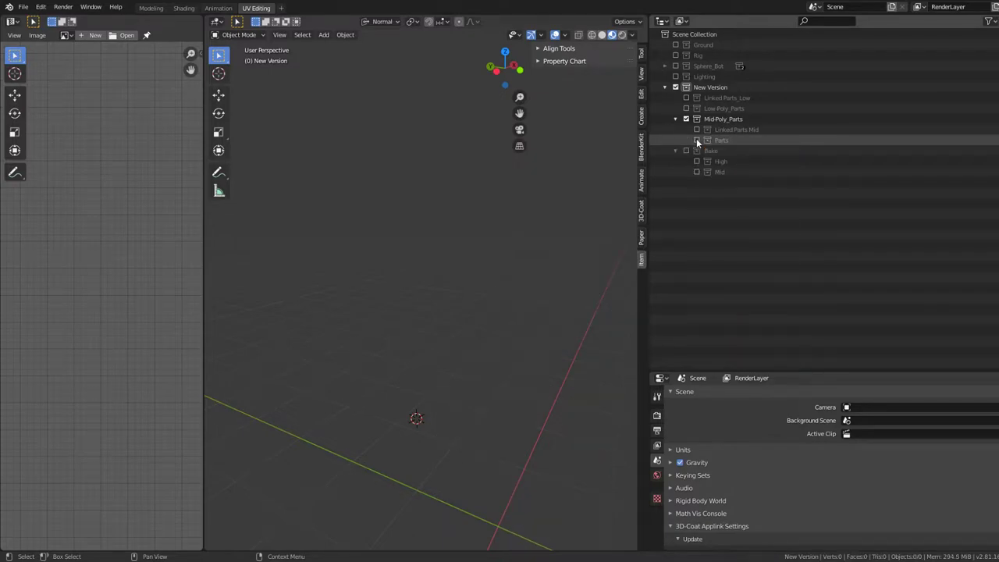
{"action": "left_click", "coordinate": [696, 140]}
{"action": "left_click", "coordinate": [304, 305]}
{"action": "mouse_move", "coordinate": [304, 305]}
{"action": "middle_mouse_down"}
{"action": "mouse_move", "coordinate": [341, 259]}
{"action": "mouse_move", "coordinate": [392, 245]}
{"action": "middle_mouse_up"}
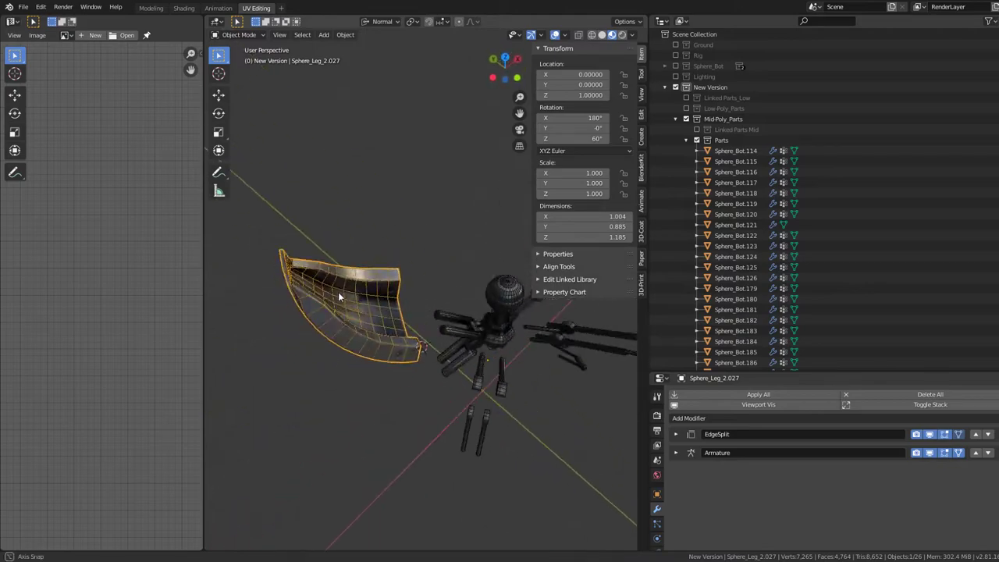
Frame the whole blade mesh in the view
{"action": "key", "text": "Tab"}
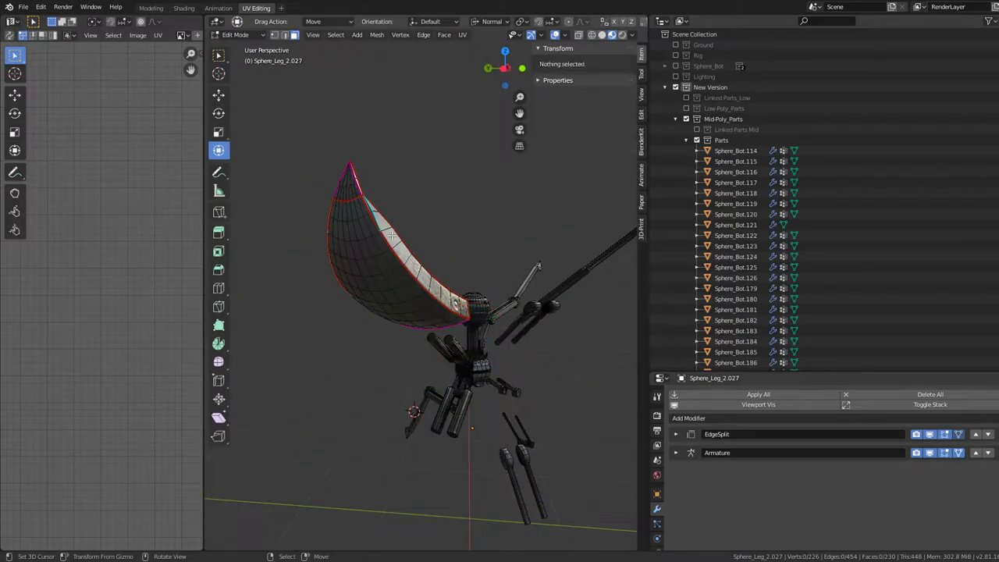
{"action": "key", "text": "a"}
{"action": "key", "text": "KP_Decimal"}
{"action": "key", "text": "Tab"}
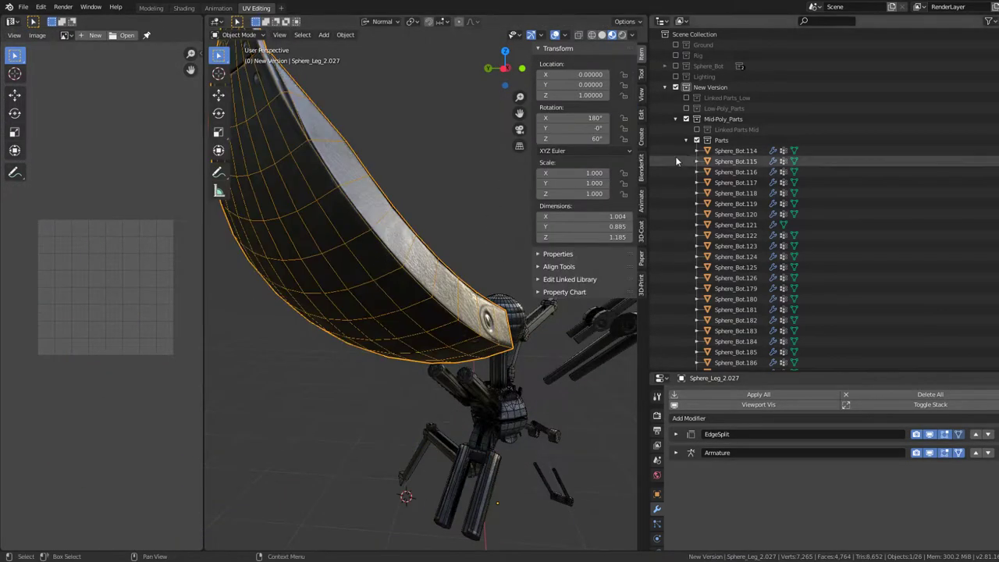
Show the High collection, re-enable Bake, and inspect the BS object beside the dish
{"action": "left_click", "coordinate": [686, 140]}
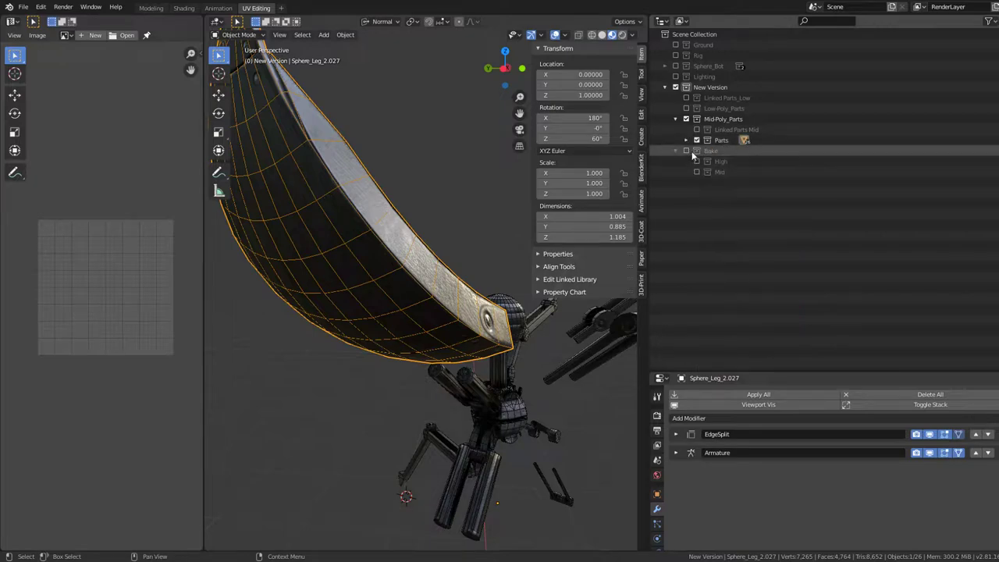
{"action": "left_click", "coordinate": [696, 162]}
{"action": "left_click", "coordinate": [686, 151]}
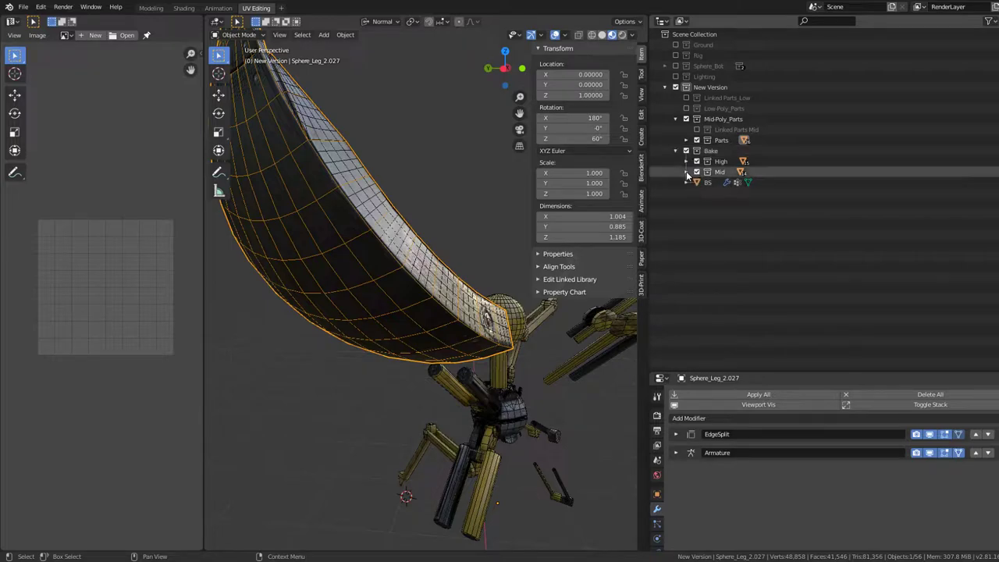
{"action": "left_click", "coordinate": [685, 181]}
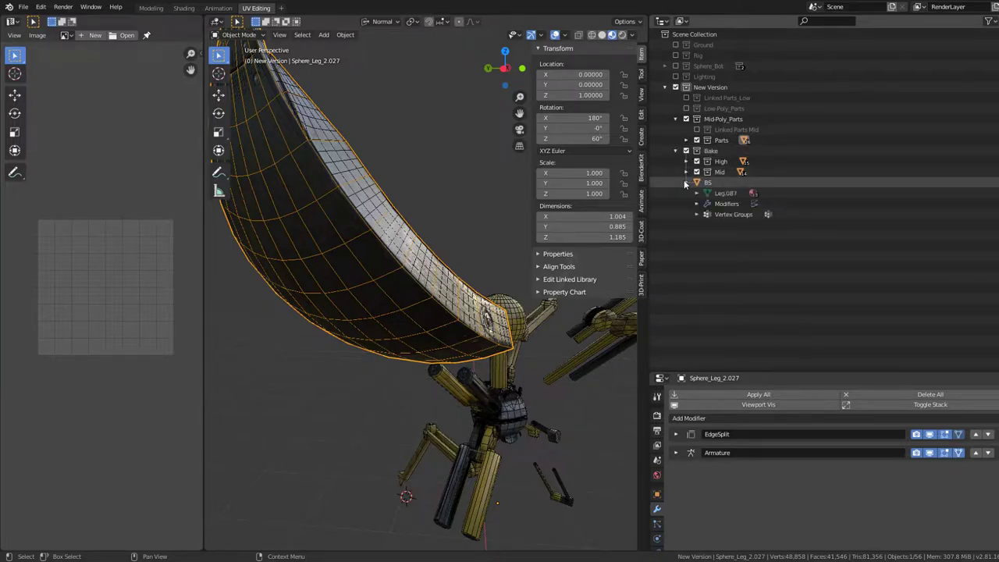
{"action": "left_click", "coordinate": [685, 182]}
{"action": "left_click", "coordinate": [708, 182]}
{"action": "middle_click_drag", "start_coordinate": [437, 234], "coordinate": [329, 285]}
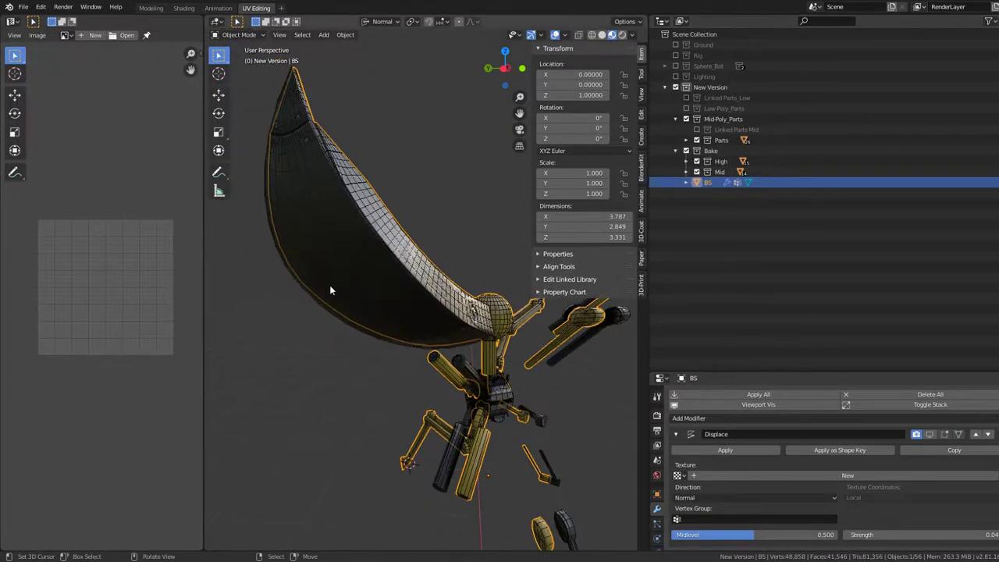
{"action": "left_click", "coordinate": [330, 285]}
{"action": "key", "text": "g"}
{"action": "right_click", "coordinate": [332, 318]}
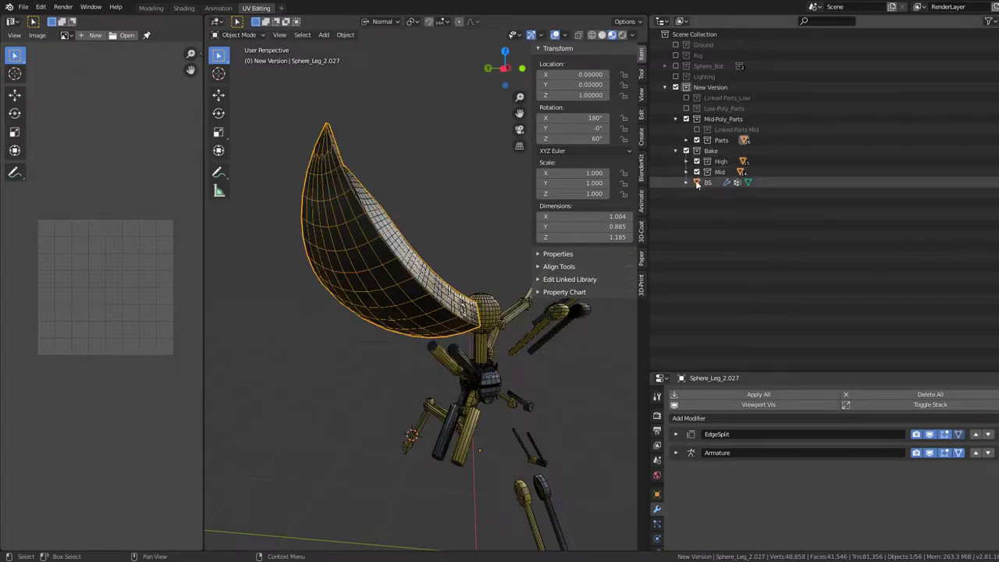
Exclude the High and Mid collections, keep Parts shown, and select the dish
{"action": "left_click", "coordinate": [686, 183]}
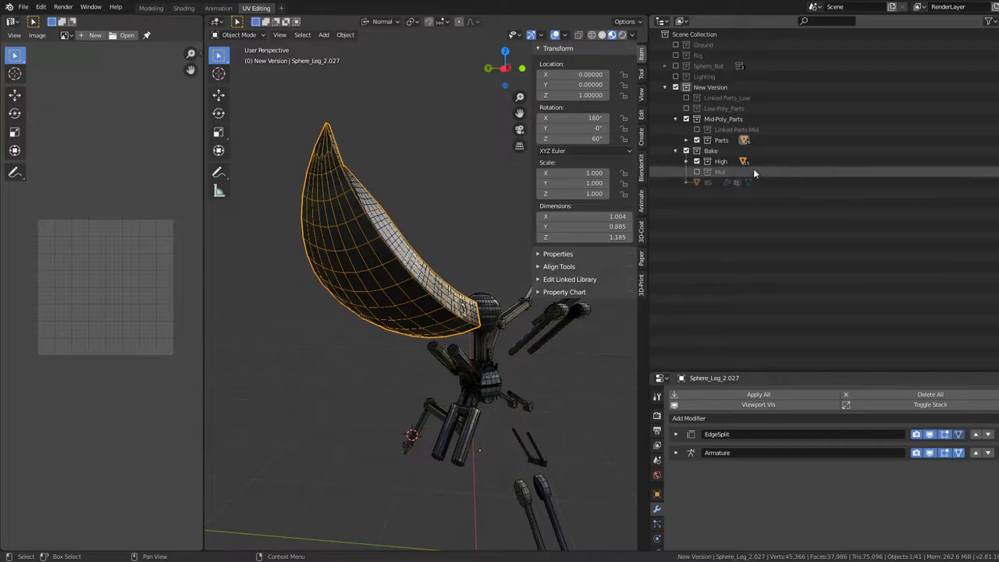
{"action": "left_click", "coordinate": [698, 162]}
{"action": "left_click", "coordinate": [696, 172]}
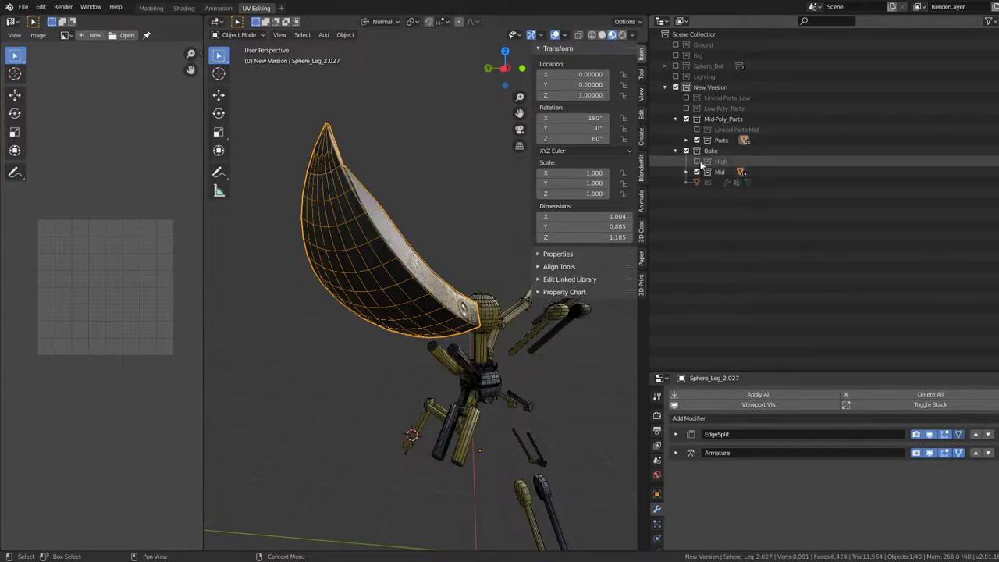
{"action": "left_click", "coordinate": [697, 139]}
{"action": "left_click", "coordinate": [697, 139]}
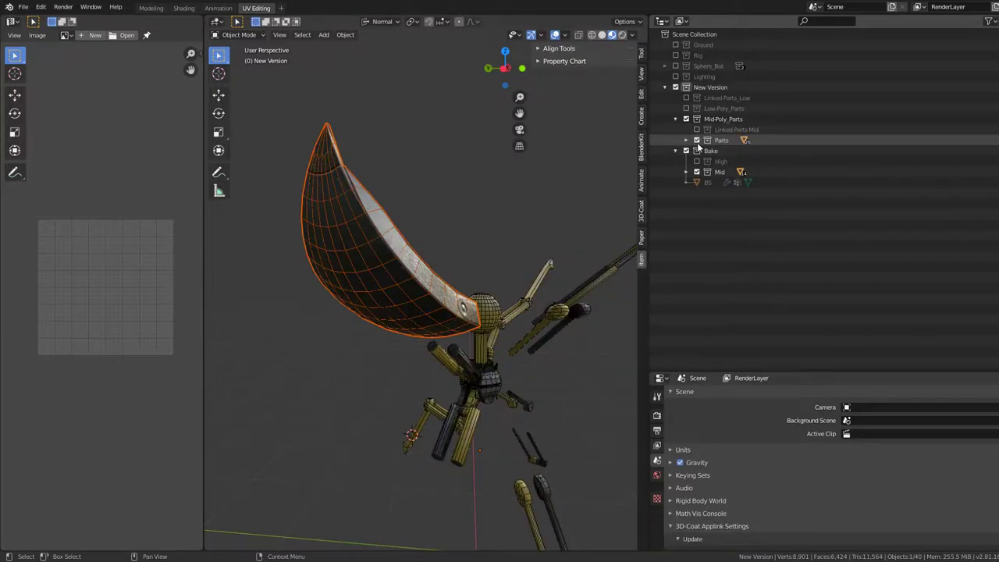
{"action": "left_click", "coordinate": [697, 172]}
{"action": "left_click", "coordinate": [330, 231]}
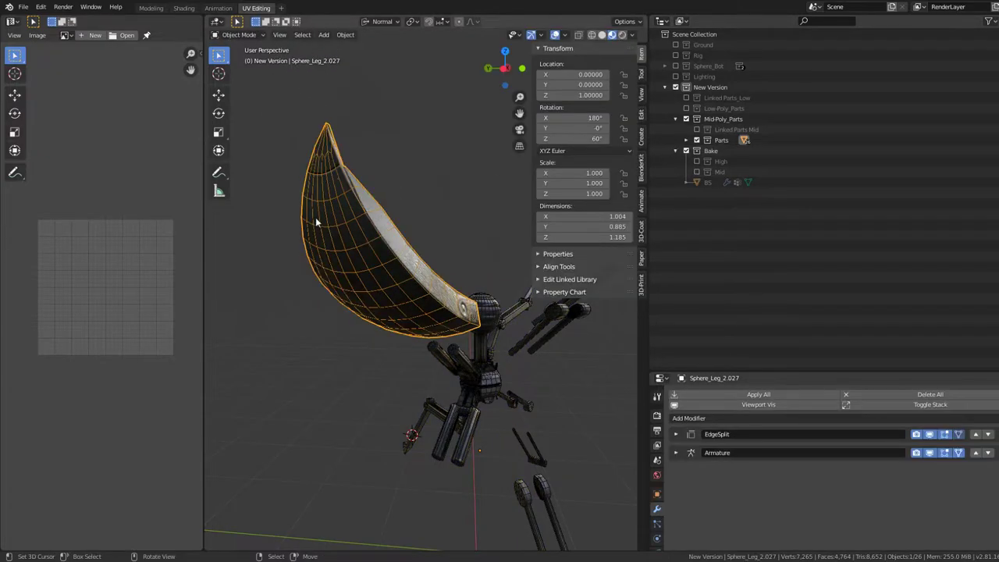
Duplicate the dish in place and move the copy into Bake's Mid collection
{"action": "key", "text": "shift+d"}
{"action": "right_click", "coordinate": [366, 218]}
{"action": "key", "text": "m"}
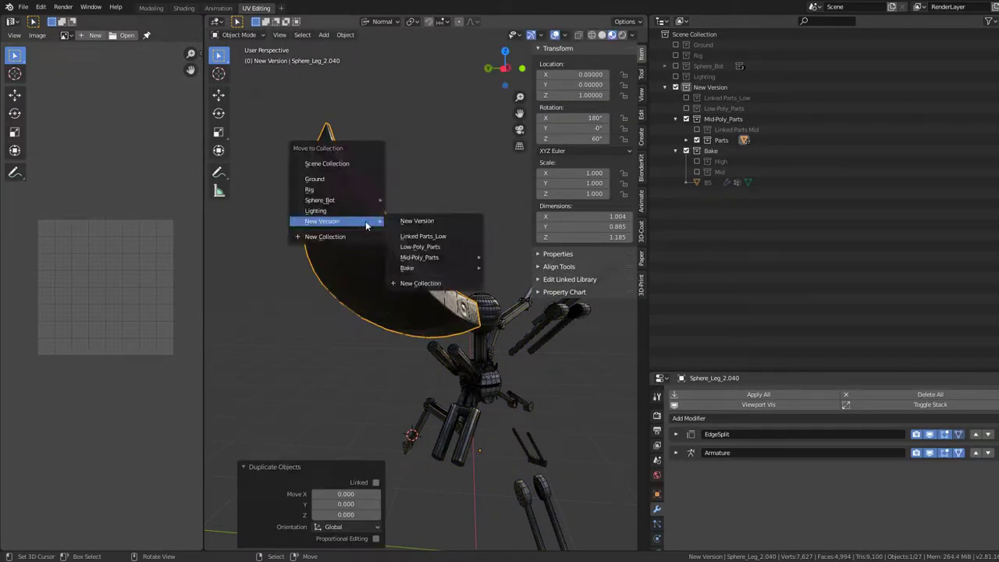
{"action": "mouse_move", "coordinate": [408, 268]}
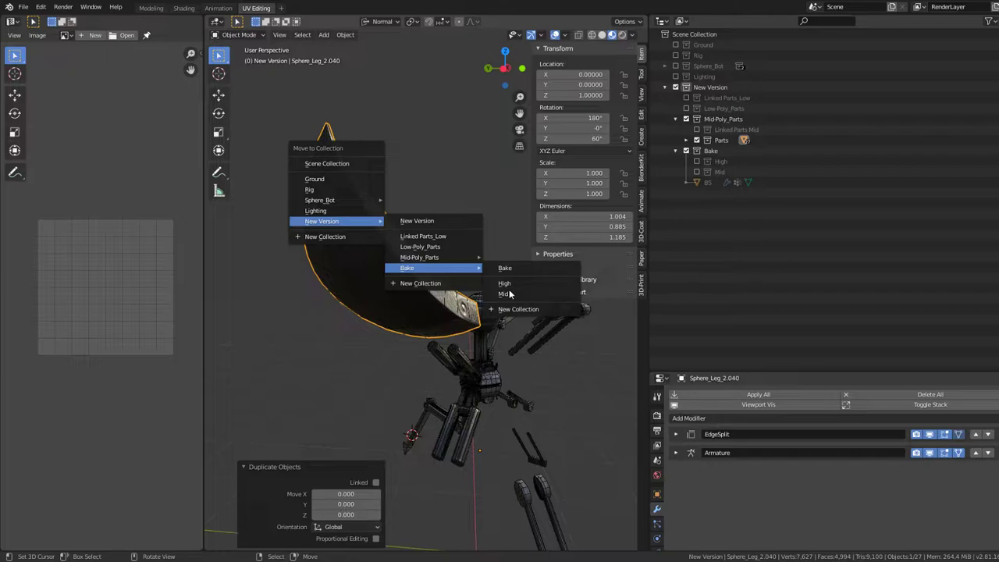
{"action": "left_click", "coordinate": [508, 294]}
Remove the EdgeSplit modifier from the dish copy, leaving only Armature
{"action": "left_click", "coordinate": [697, 139]}
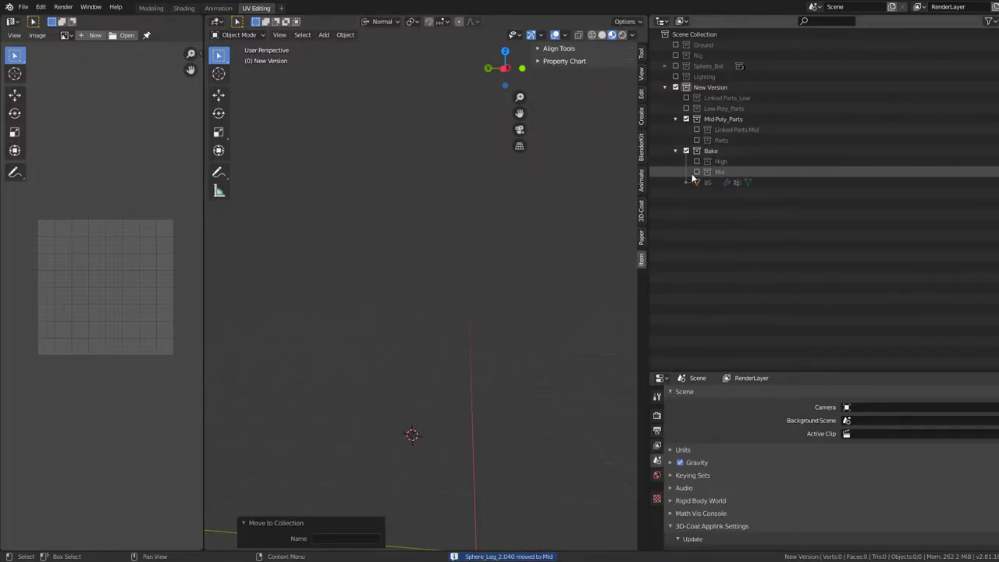
{"action": "left_click", "coordinate": [696, 172]}
{"action": "left_click", "coordinate": [362, 278]}
{"action": "mouse_move", "coordinate": [362, 278]}
{"action": "middle_mouse_down"}
{"action": "mouse_move", "coordinate": [401, 293]}
{"action": "mouse_move", "coordinate": [398, 312]}
{"action": "mouse_move", "coordinate": [439, 351]}
{"action": "mouse_move", "coordinate": [335, 307]}
{"action": "mouse_move", "coordinate": [457, 313]}
{"action": "mouse_move", "coordinate": [383, 330]}
{"action": "mouse_move", "coordinate": [480, 332]}
{"action": "middle_mouse_up"}
{"action": "key", "text": "ctrl+x"}
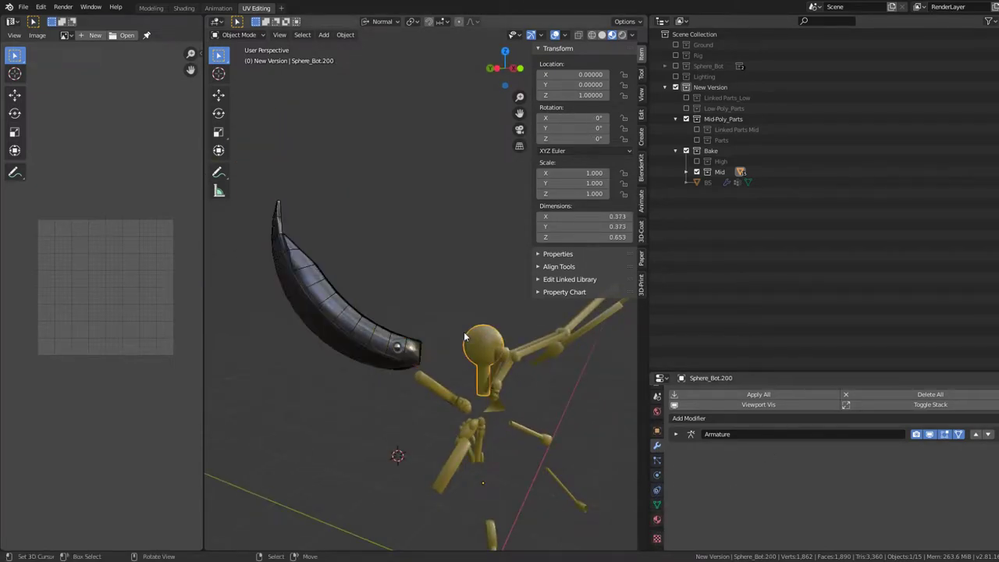
Compare the dish copy in the Mid collection against the Parts collection
{"action": "left_click", "coordinate": [409, 341]}
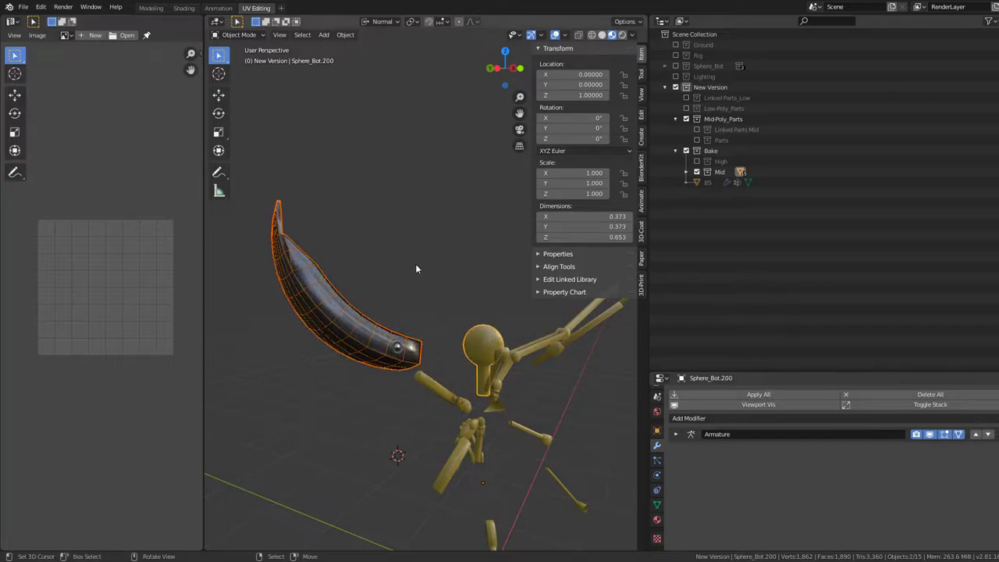
{"action": "left_click", "coordinate": [697, 171]}
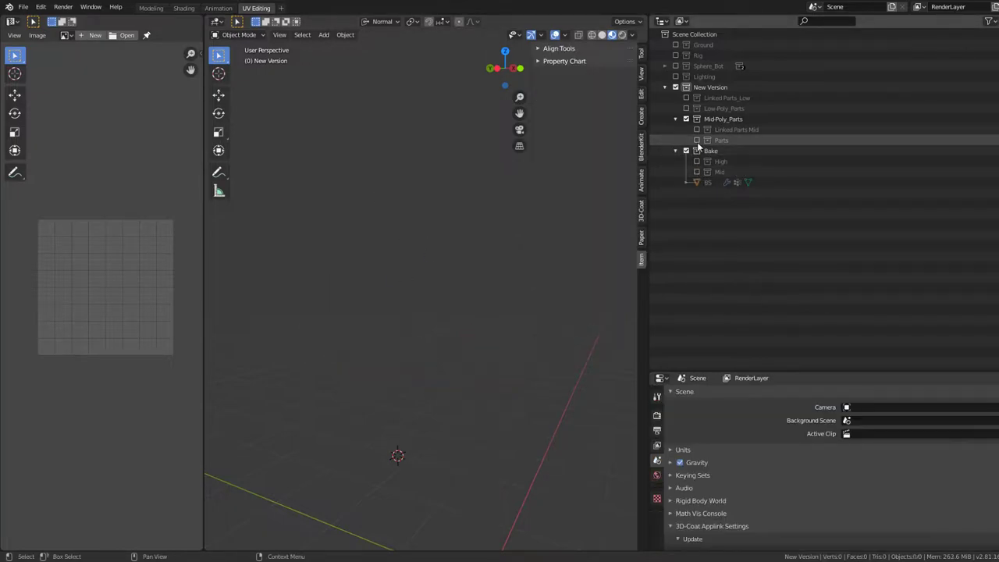
{"action": "left_click", "coordinate": [697, 140]}
{"action": "left_click", "coordinate": [697, 140]}
{"action": "left_click", "coordinate": [697, 171]}
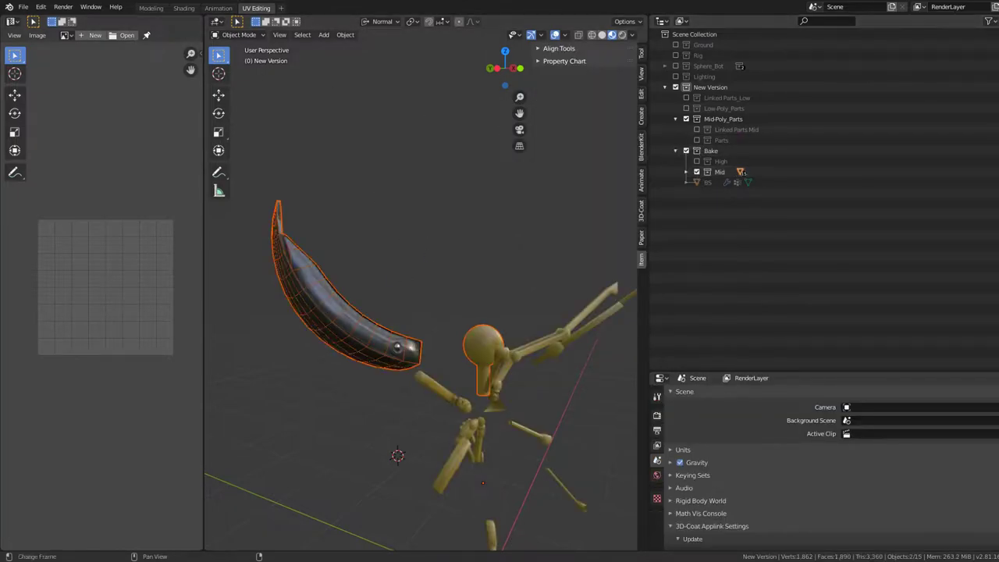
{"action": "left_click", "coordinate": [28, 9]}
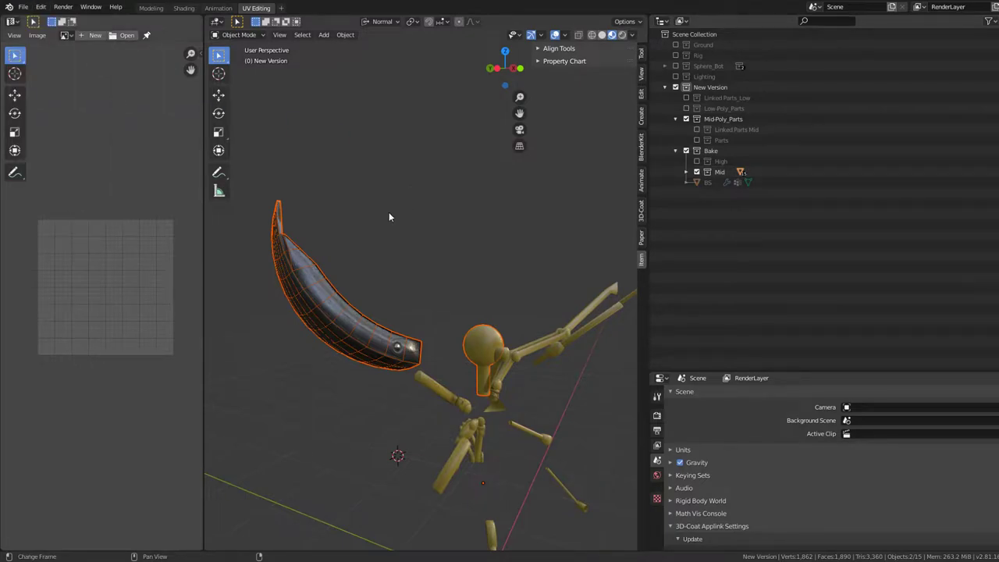
{"action": "left_click", "coordinate": [657, 475]}
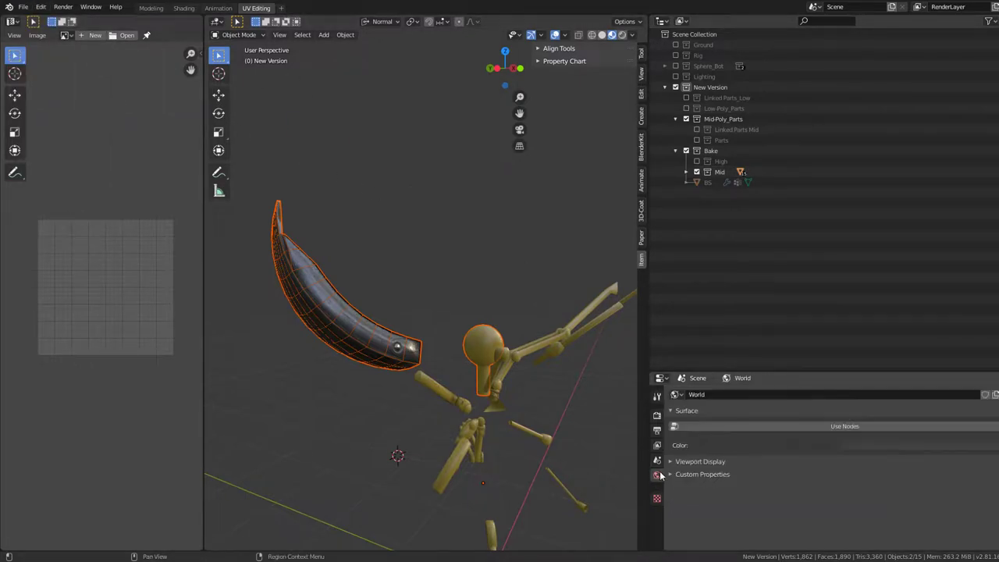
Replace the dish copy's Sphere_Bot material with the head part's New_Textures material
{"action": "left_click", "coordinate": [397, 351]}
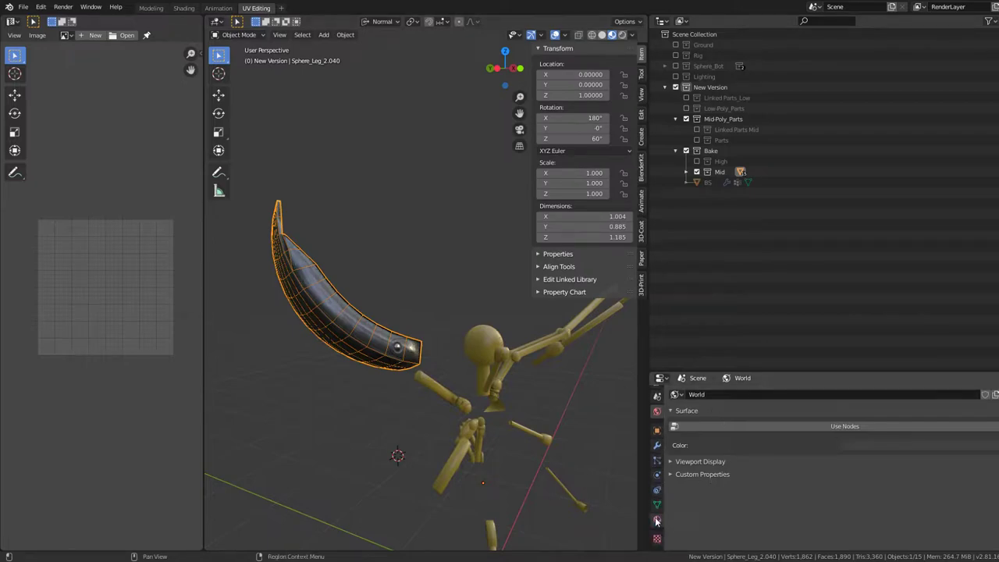
{"action": "left_click", "coordinate": [656, 521]}
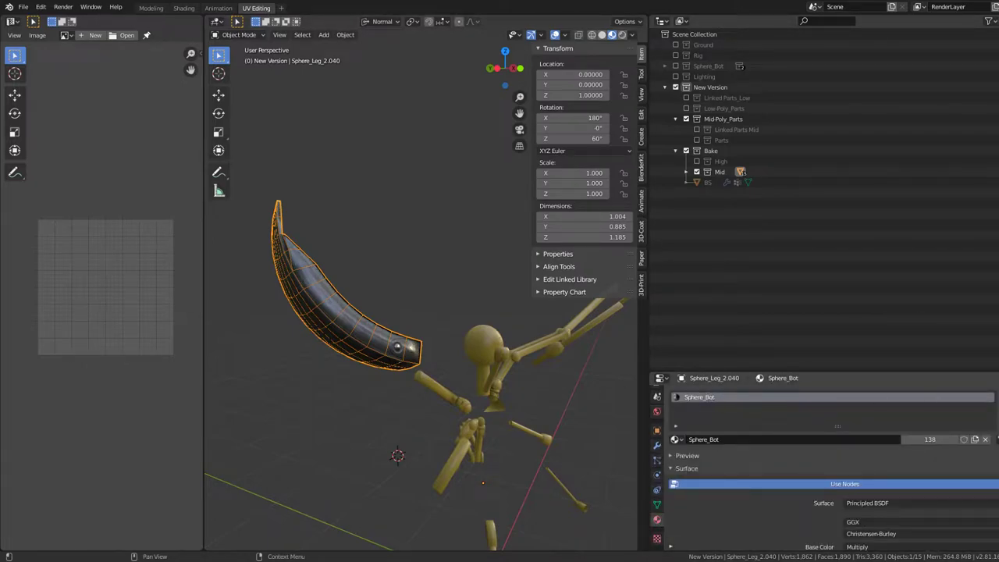
{"action": "left_click", "coordinate": [989, 410]}
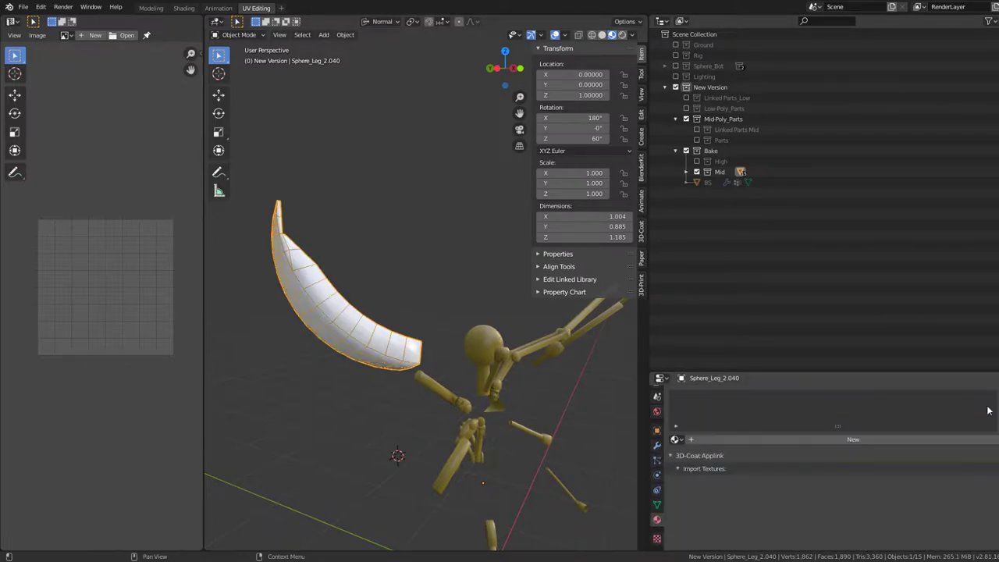
{"action": "left_click", "coordinate": [476, 338], "text": "shift"}
{"action": "key", "text": "ctrl+l"}
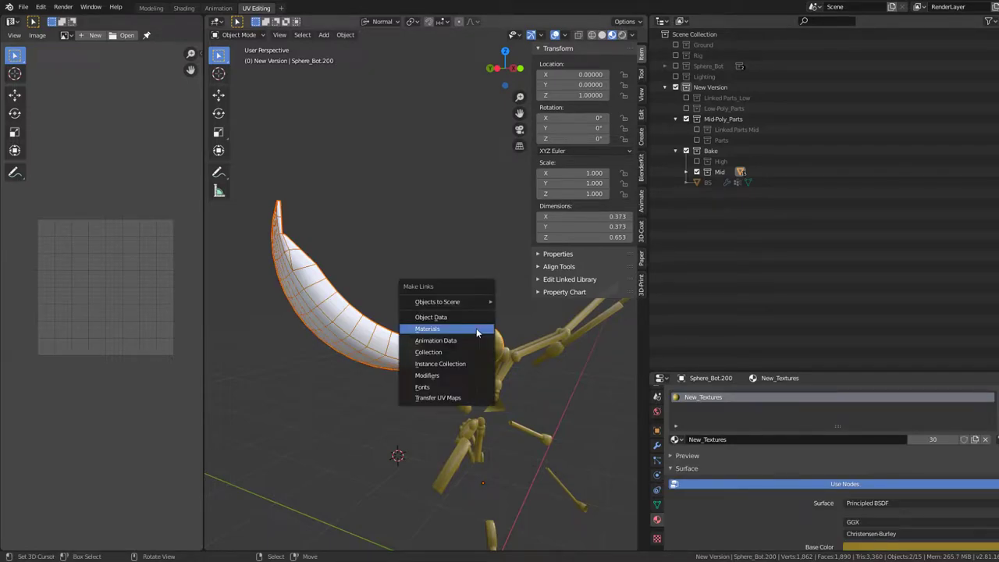
{"action": "left_click", "coordinate": [476, 328]}
Edit all Mid parts together and maximize the UV Editor to show their UVs
{"action": "left_click", "coordinate": [370, 337]}
{"action": "key", "text": "Tab"}
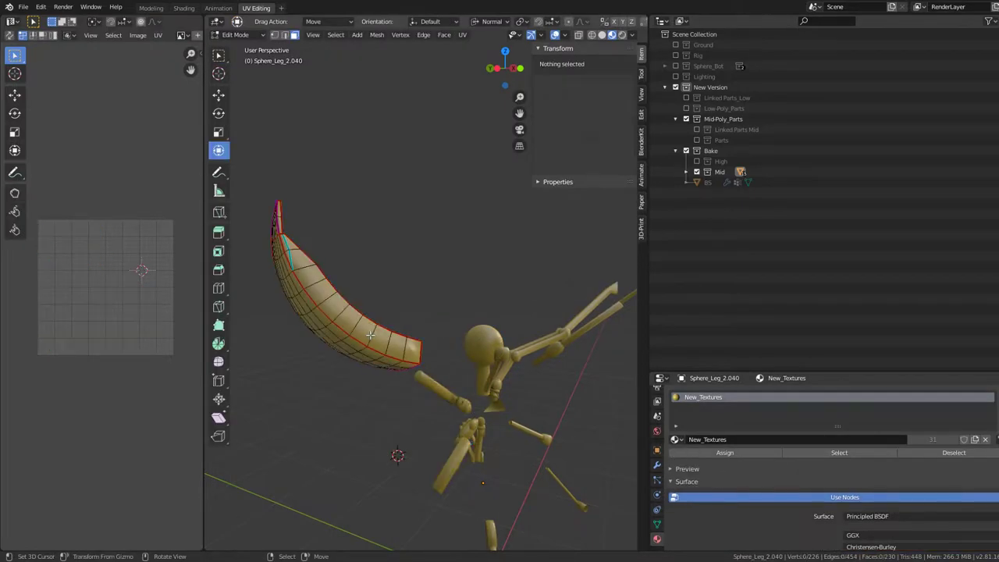
{"action": "key", "text": "a"}
{"action": "key", "text": "a"}
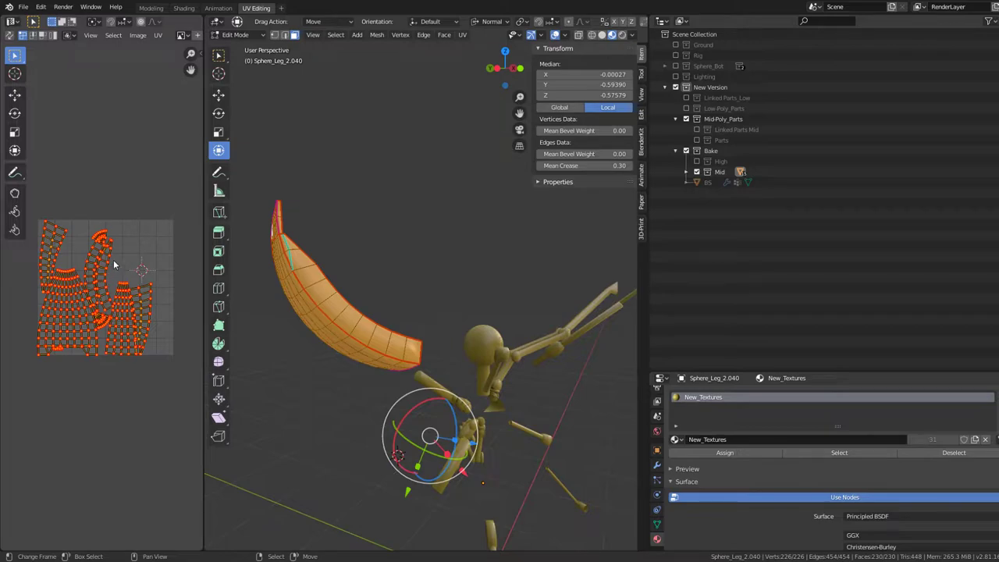
{"action": "scroll", "coordinate": [112, 265], "scroll_direction": "up", "scroll_amount": 2}
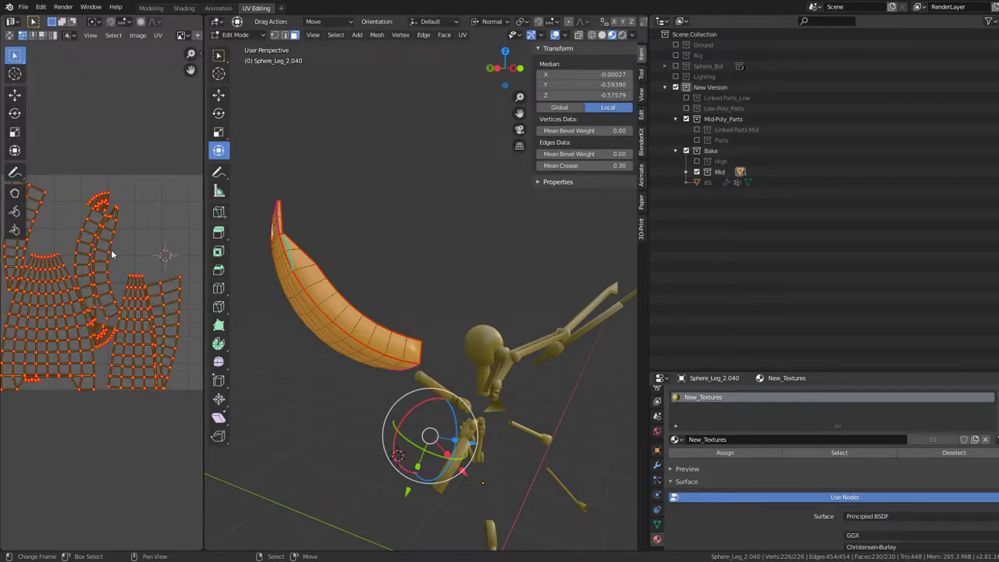
{"action": "key", "text": "Tab"}
{"action": "left_click", "coordinate": [486, 330]}
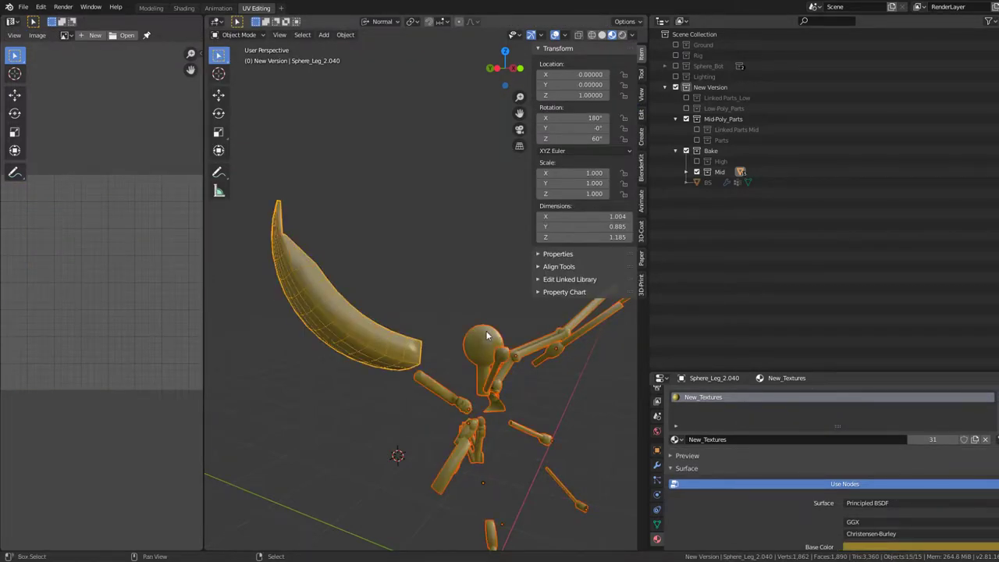
{"action": "left_click", "coordinate": [485, 336], "text": "shift"}
{"action": "key", "text": "Tab"}
{"action": "key", "text": "Tab"}
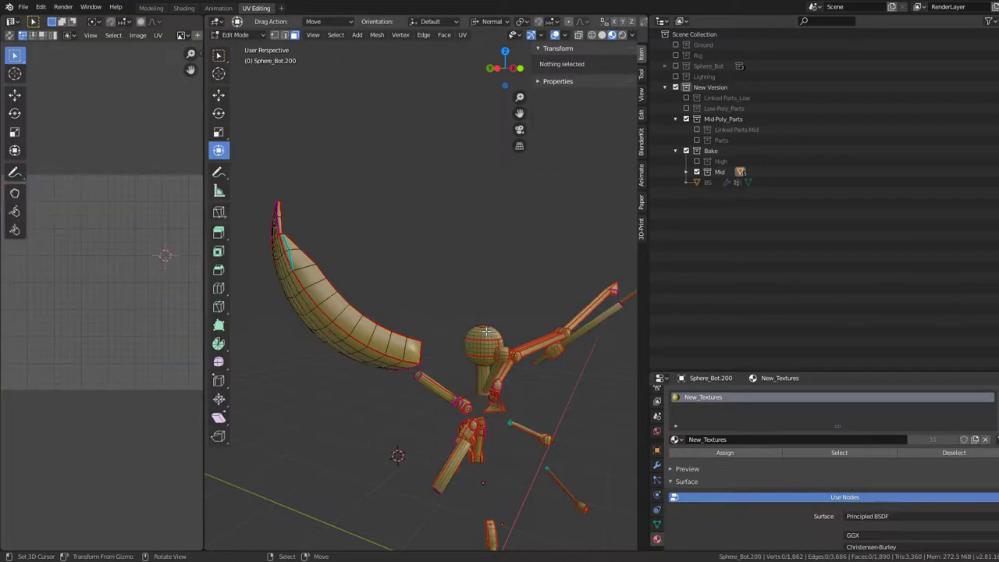
{"action": "key", "text": "Tab"}
{"action": "key", "text": "ctrl+space"}
Pack the mid-poly UV islands into the UV square
{"action": "scroll", "coordinate": [538, 289], "scroll_direction": "up", "scroll_amount": 3}
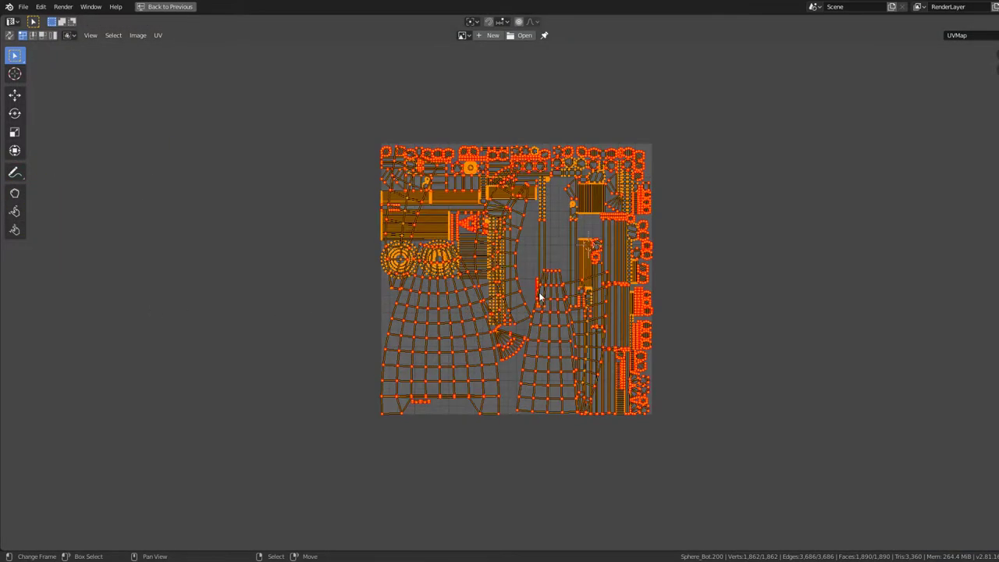
{"action": "middle_click_drag", "start_coordinate": [538, 289], "coordinate": [405, 357]}
{"action": "key", "text": "ctrl+p"}
{"action": "scroll", "coordinate": [471, 339], "scroll_direction": "up", "scroll_amount": 3}
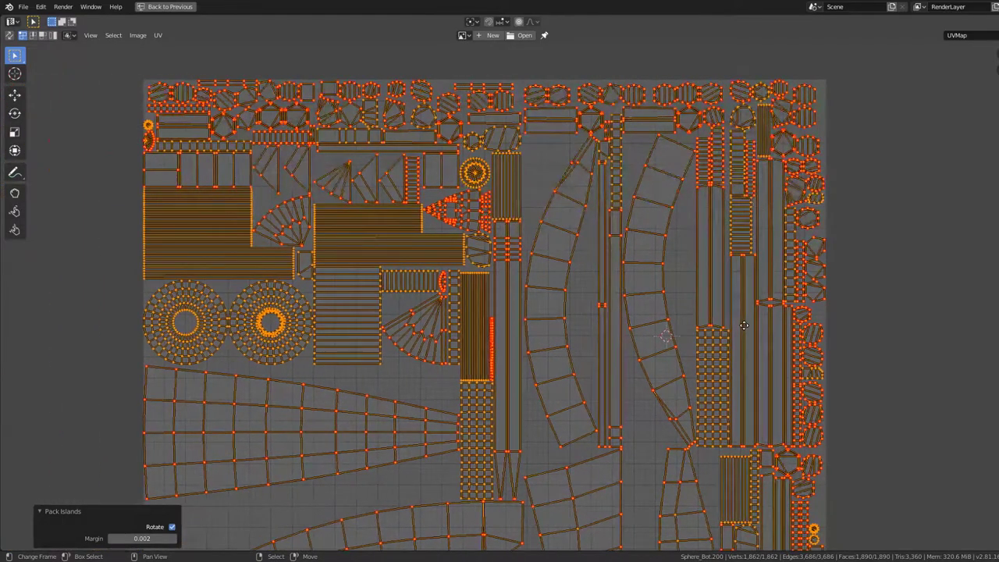
{"action": "scroll", "coordinate": [486, 331], "scroll_direction": "up", "scroll_amount": 2}
{"action": "scroll", "coordinate": [537, 173], "scroll_direction": "up", "scroll_amount": 2}
{"action": "mouse_move", "coordinate": [538, 173]}
{"action": "middle_mouse_down"}
{"action": "mouse_move", "coordinate": [551, 81]}
{"action": "mouse_move", "coordinate": [502, 436]}
{"action": "middle_mouse_up"}
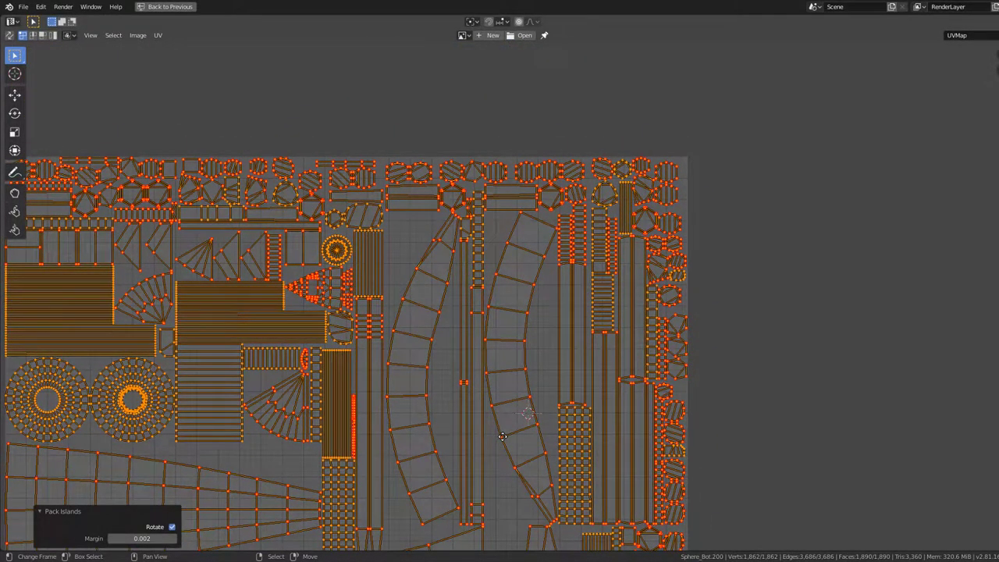
{"action": "scroll", "coordinate": [578, 443], "scroll_direction": "up", "scroll_amount": 4}
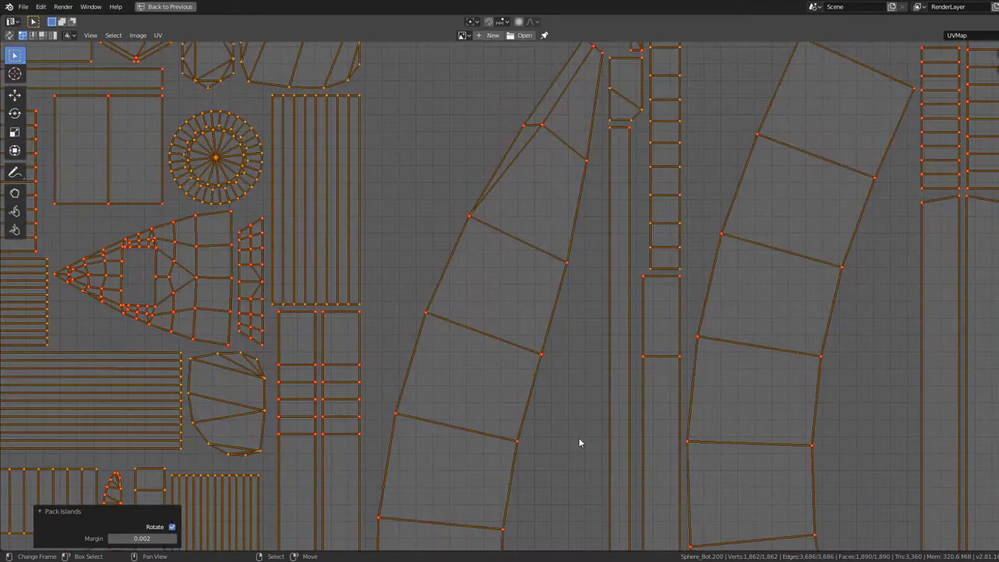
{"action": "scroll", "coordinate": [578, 442], "scroll_direction": "down", "scroll_amount": 4}
{"action": "scroll", "coordinate": [578, 439], "scroll_direction": "down", "scroll_amount": 3}
{"action": "scroll", "coordinate": [552, 376], "scroll_direction": "up", "scroll_amount": 2}
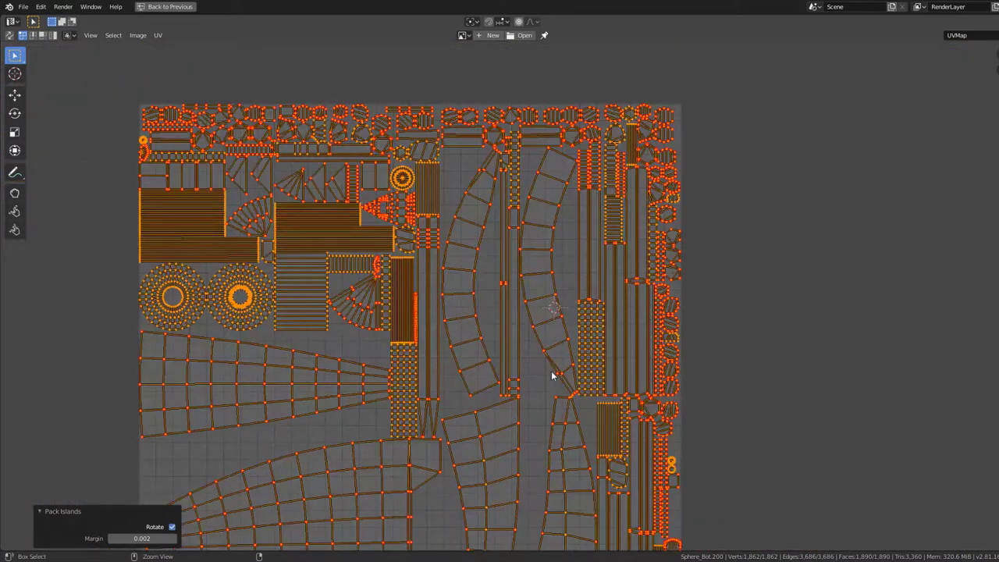
{"action": "key", "text": "ctrl+p"}
{"action": "key", "text": "ctrl+p"}
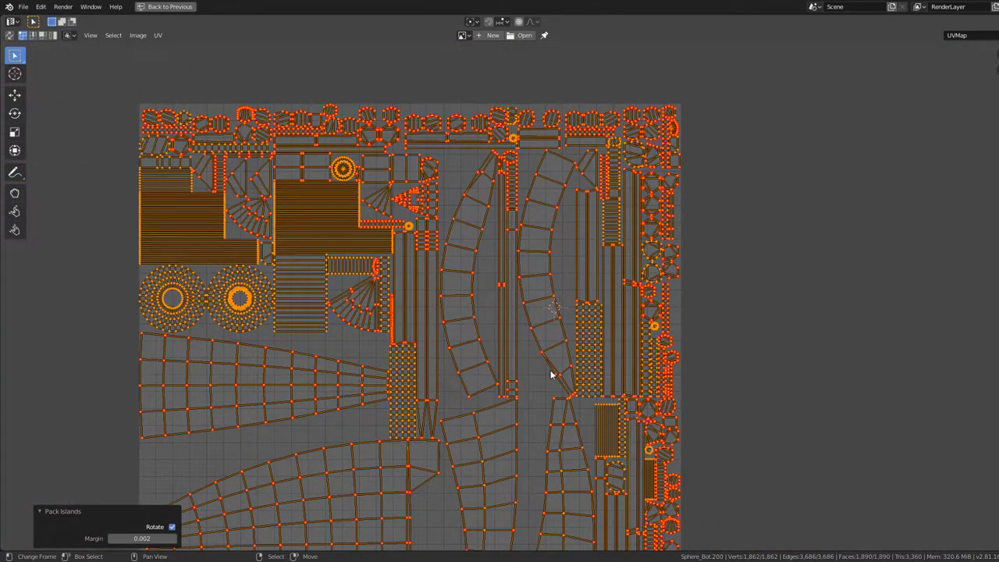
Clear all UV pins and re-unwrap the meshes Angle Based with 0.002 margin
{"action": "key", "text": "alt+p"}
{"action": "key", "text": "e"}
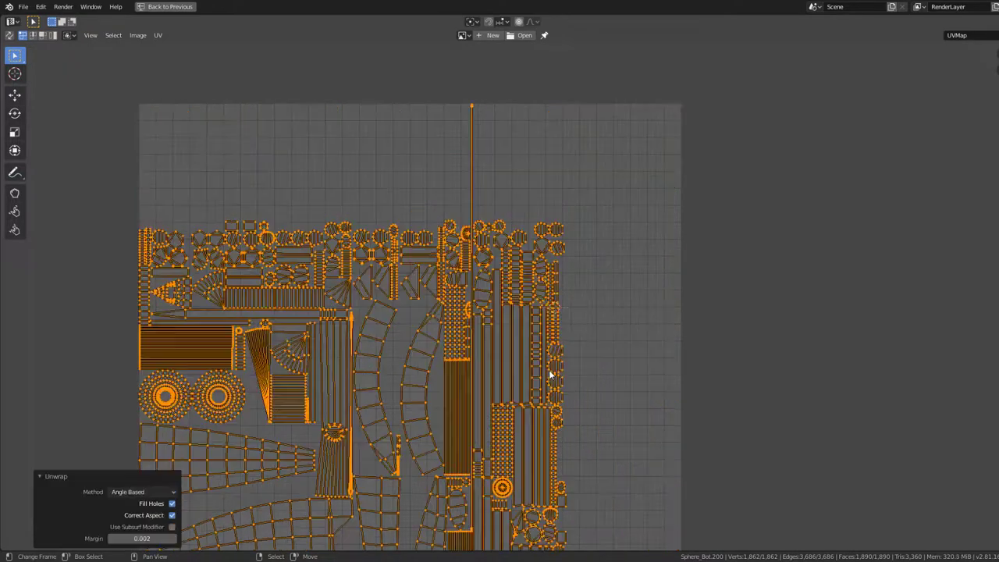
{"action": "middle_click_drag", "start_coordinate": [548, 376], "coordinate": [544, 223]}
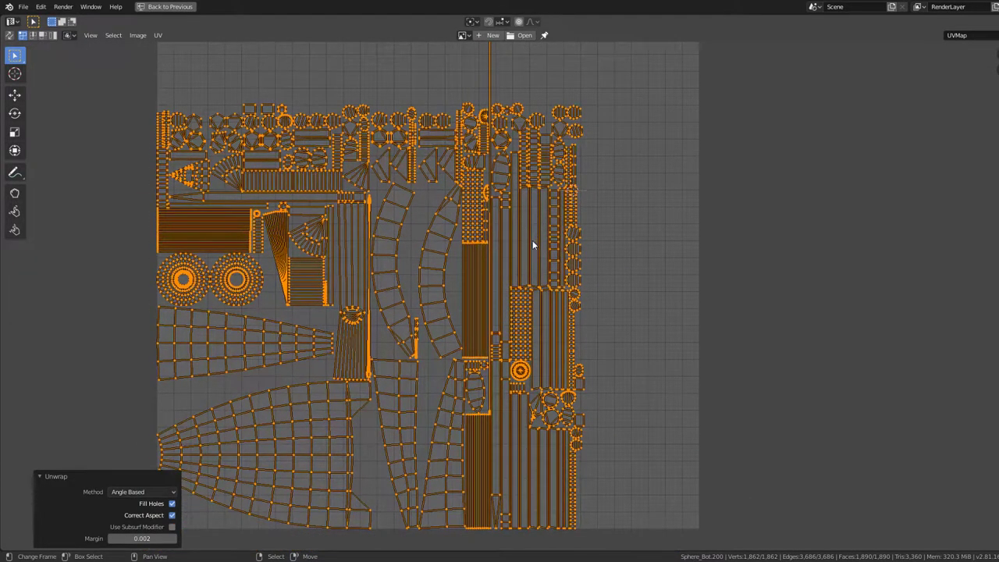
{"action": "scroll", "coordinate": [419, 261], "scroll_direction": "down", "scroll_amount": 1}
{"action": "scroll", "coordinate": [438, 312], "scroll_direction": "up", "scroll_amount": 2}
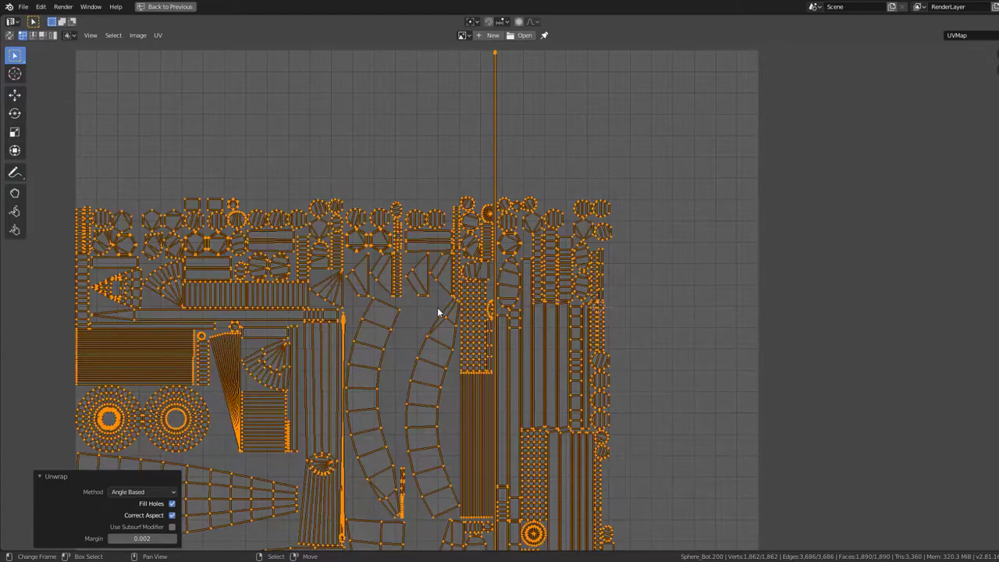
{"action": "scroll", "coordinate": [438, 312], "scroll_direction": "up", "scroll_amount": 2}
{"action": "middle_click_drag", "start_coordinate": [499, 394], "coordinate": [506, 131]}
{"action": "scroll", "coordinate": [506, 130], "scroll_direction": "up", "scroll_amount": 1}
{"action": "scroll", "coordinate": [506, 131], "scroll_direction": "down", "scroll_amount": 6}
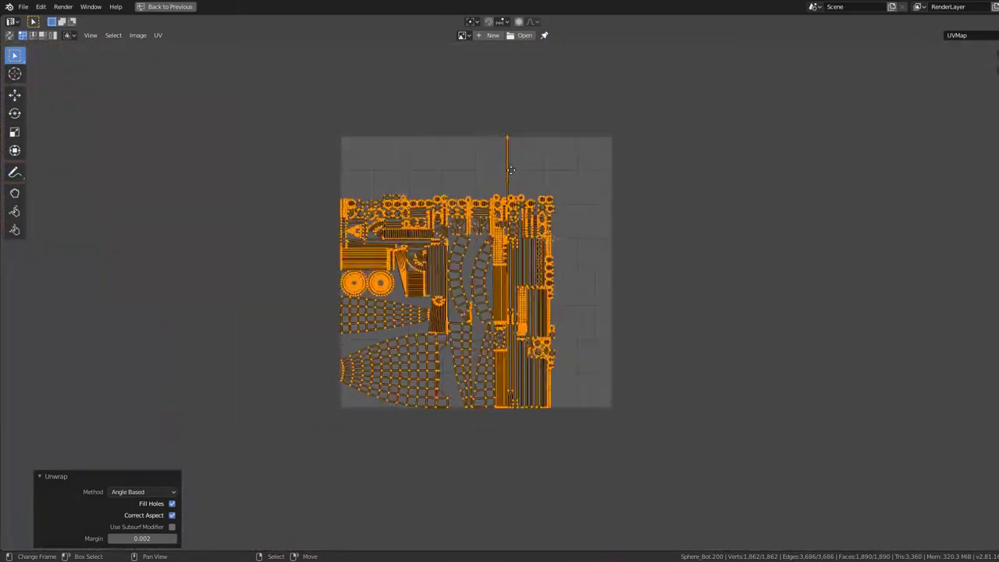
{"action": "scroll", "coordinate": [510, 169], "scroll_direction": "up", "scroll_amount": 5}
{"action": "mouse_move", "coordinate": [534, 232]}
{"action": "middle_mouse_down"}
{"action": "mouse_move", "coordinate": [564, 160]}
{"action": "mouse_move", "coordinate": [466, 306]}
{"action": "mouse_move", "coordinate": [515, 281]}
{"action": "middle_mouse_up"}
{"action": "scroll", "coordinate": [564, 161], "scroll_direction": "up", "scroll_amount": 1}
{"action": "scroll", "coordinate": [564, 160], "scroll_direction": "down", "scroll_amount": 5}
{"action": "scroll", "coordinate": [567, 161], "scroll_direction": "up", "scroll_amount": 2}
{"action": "scroll", "coordinate": [567, 161], "scroll_direction": "up", "scroll_amount": 3}
{"action": "scroll", "coordinate": [465, 299], "scroll_direction": "down", "scroll_amount": 2}
{"action": "scroll", "coordinate": [516, 281], "scroll_direction": "up", "scroll_amount": 2}
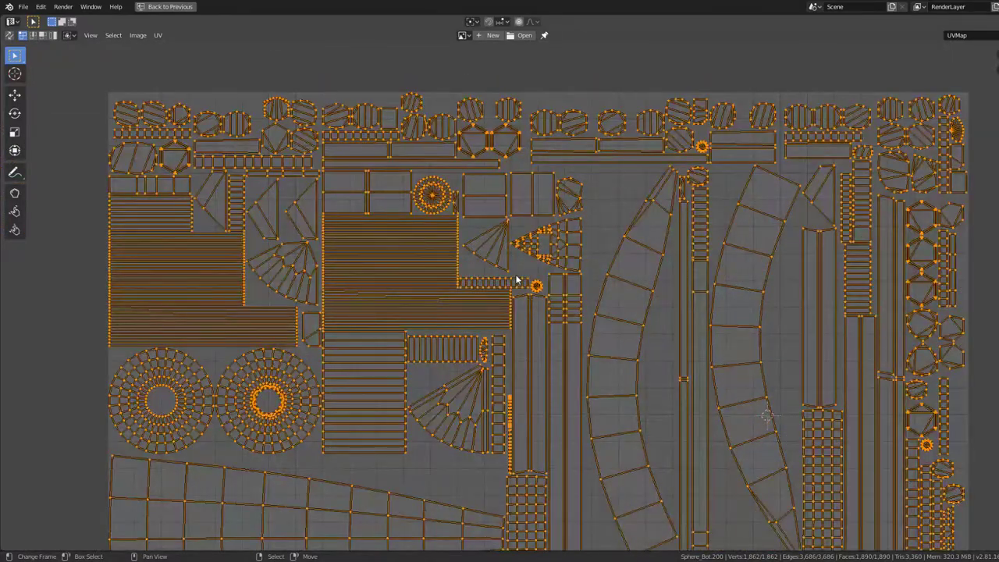
Pin every UV vertex in place
{"action": "key", "text": "p"}
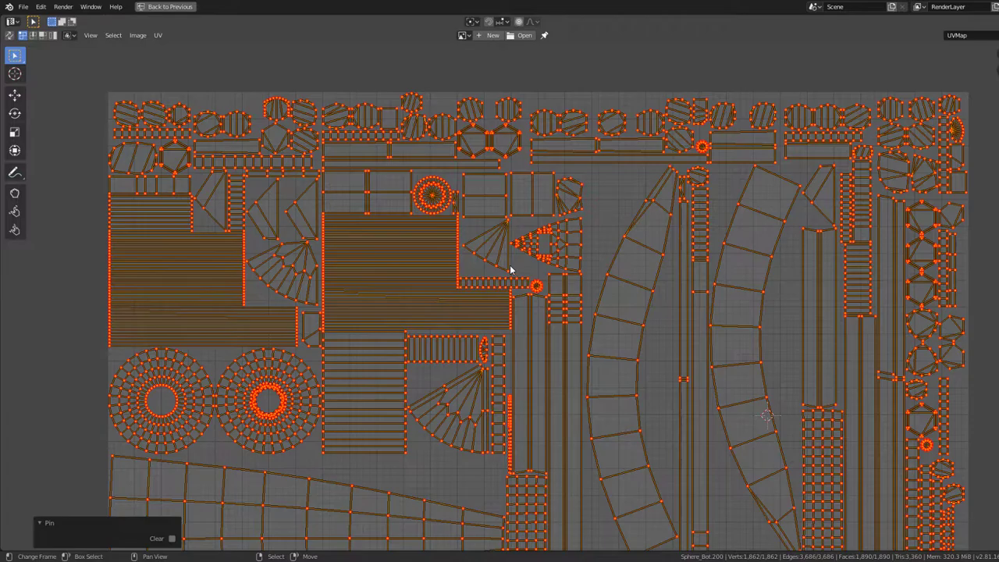
{"action": "scroll", "coordinate": [547, 328], "scroll_direction": "down", "scroll_amount": 3}
{"action": "scroll", "coordinate": [558, 274], "scroll_direction": "up", "scroll_amount": 4}
{"action": "scroll", "coordinate": [559, 272], "scroll_direction": "up", "scroll_amount": 3}
Restore the split UV Editing layout and select the horn and bar parts in Object Mode
{"action": "scroll", "coordinate": [557, 281], "scroll_direction": "down", "scroll_amount": 5}
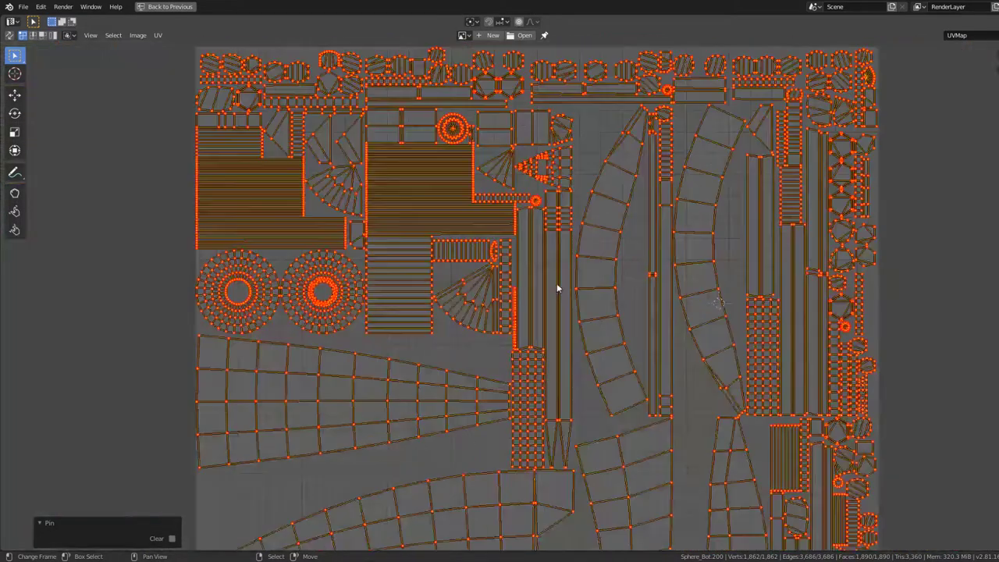
{"action": "key", "text": "ctrl+space"}
{"action": "scroll", "coordinate": [383, 325], "scroll_direction": "down", "scroll_amount": 2}
{"action": "key", "text": "Tab"}
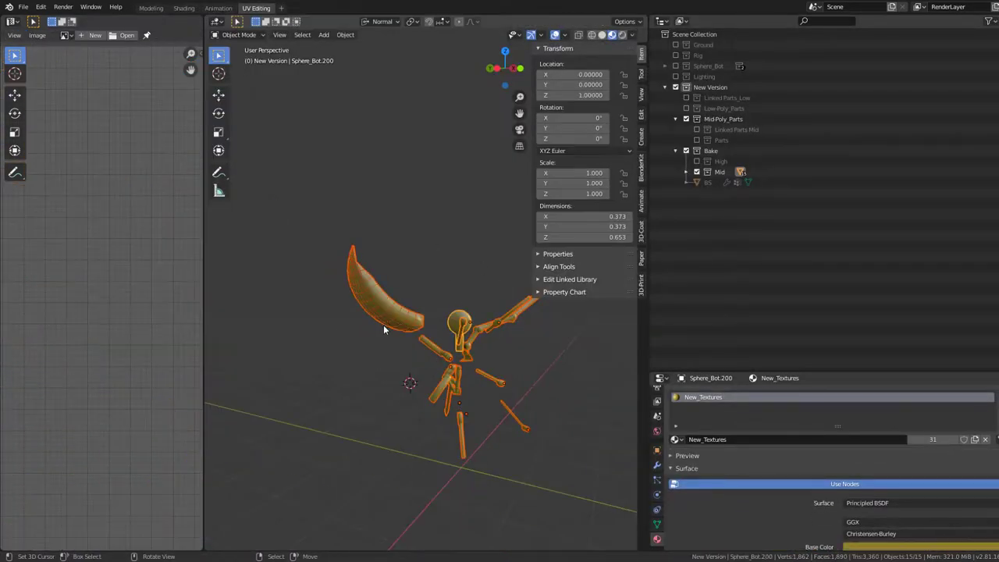
{"action": "mouse_move", "coordinate": [383, 325]}
{"action": "middle_mouse_down"}
{"action": "mouse_move", "coordinate": [445, 315]}
{"action": "mouse_move", "coordinate": [388, 266]}
{"action": "middle_mouse_up"}
{"action": "left_click", "coordinate": [445, 315]}
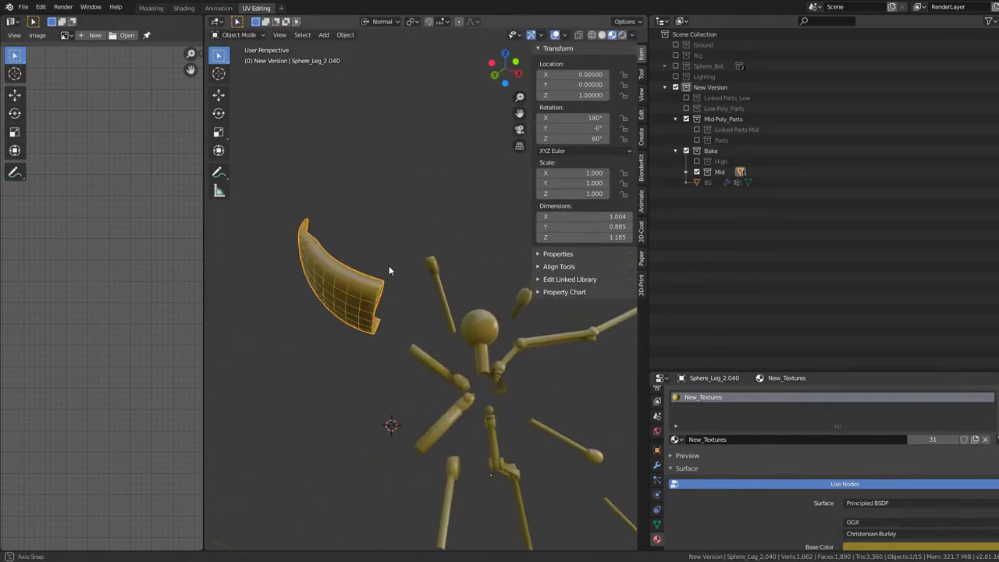
{"action": "left_click", "coordinate": [406, 355]}
{"action": "key", "text": "Tab"}
{"action": "key", "text": "Tab"}
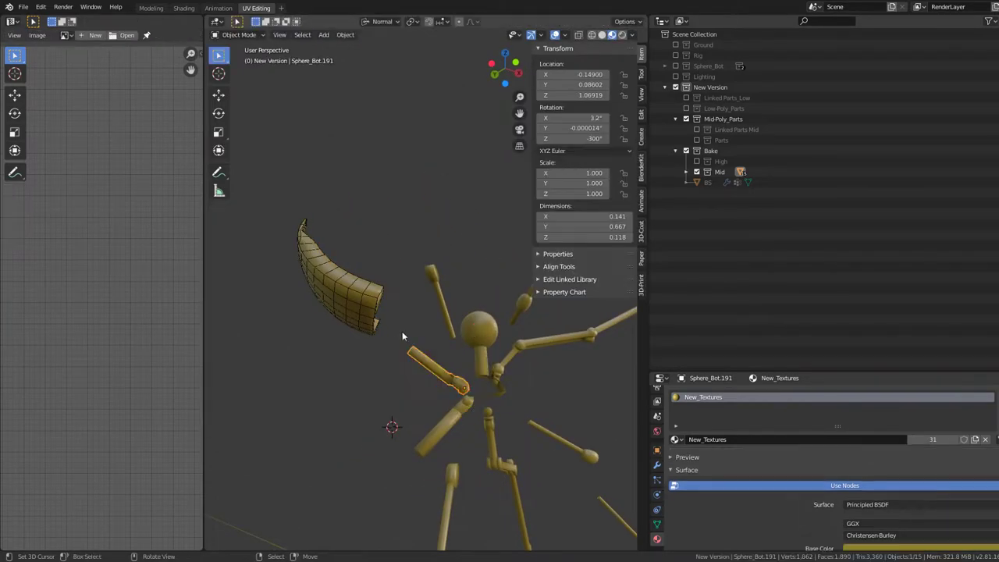
{"action": "left_click", "coordinate": [402, 336]}
Select all mid-poly parts and apply Shade Smooth to them
{"action": "key", "text": "Tab"}
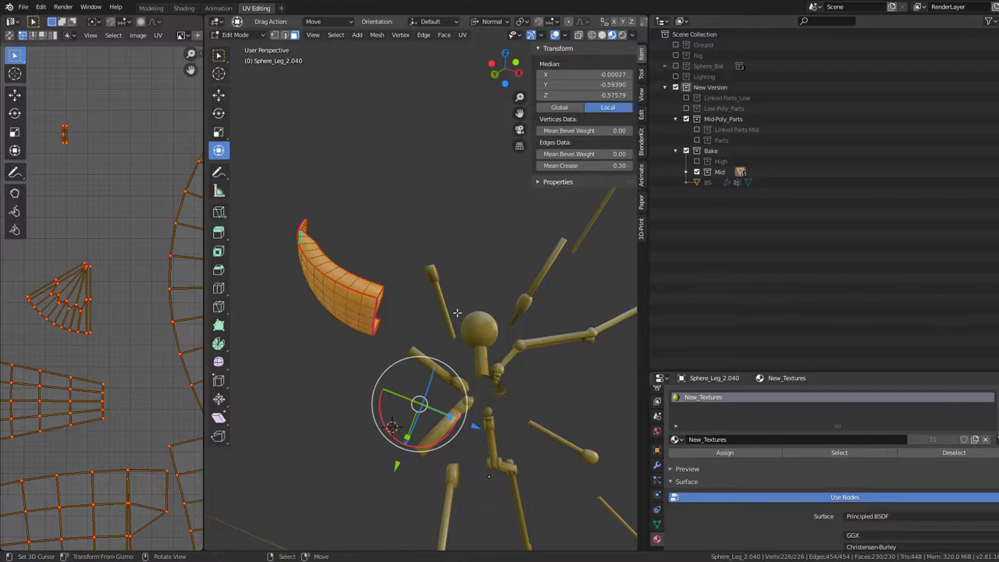
{"action": "key", "text": "Tab"}
{"action": "left_click", "coordinate": [450, 313]}
{"action": "key", "text": "a"}
{"action": "key", "text": "Tab"}
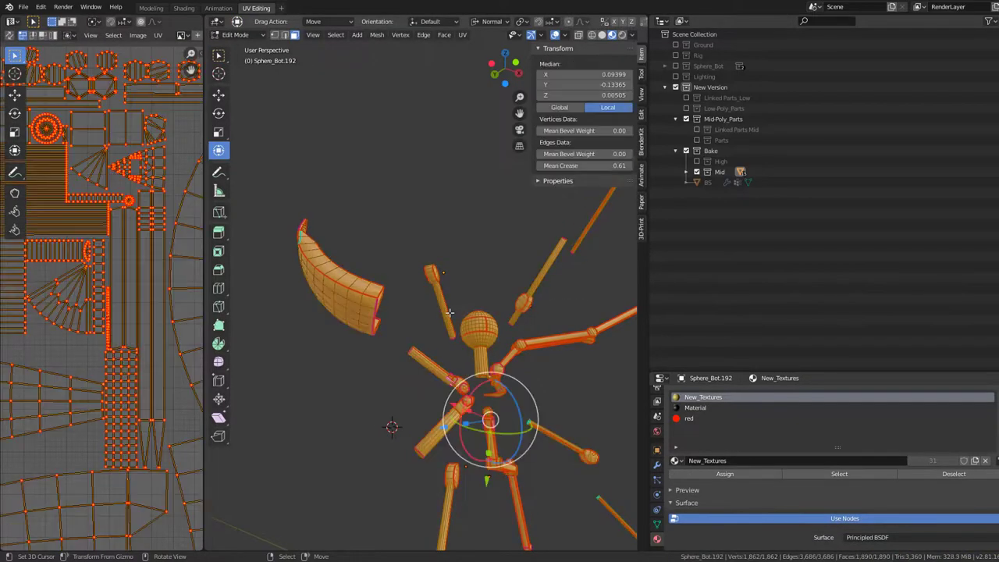
{"action": "key", "text": "q"}
{"action": "mouse_move", "coordinate": [406, 365]}
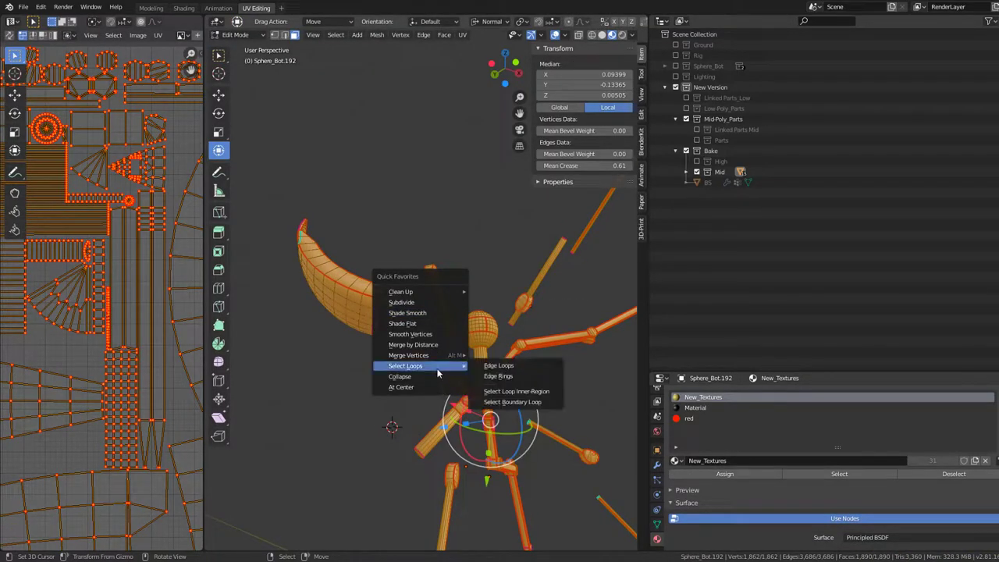
{"action": "left_click", "coordinate": [418, 316]}
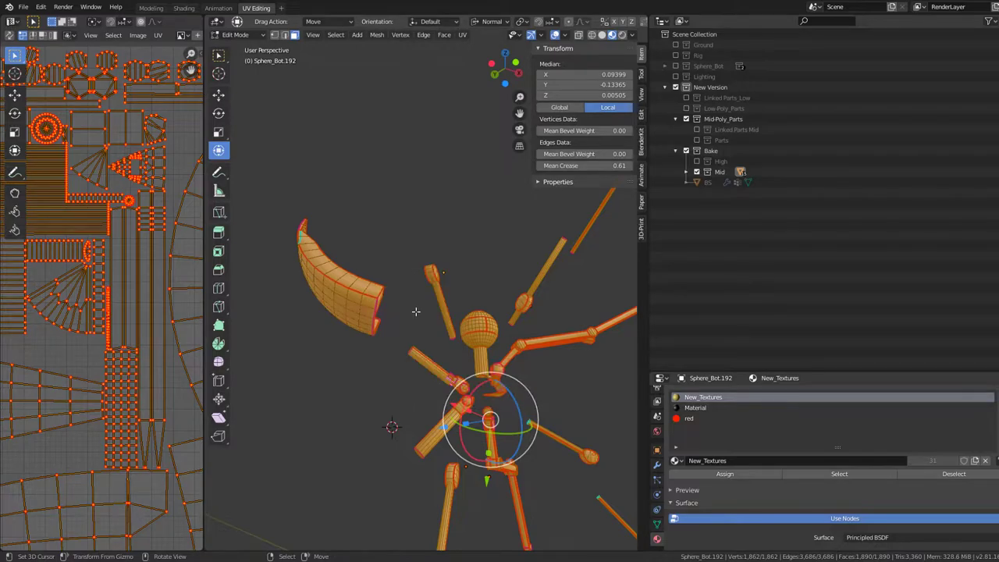
{"action": "key", "text": "Tab"}
Delete the old joined BS object from the Bake collection
{"action": "left_click", "coordinate": [708, 183]}
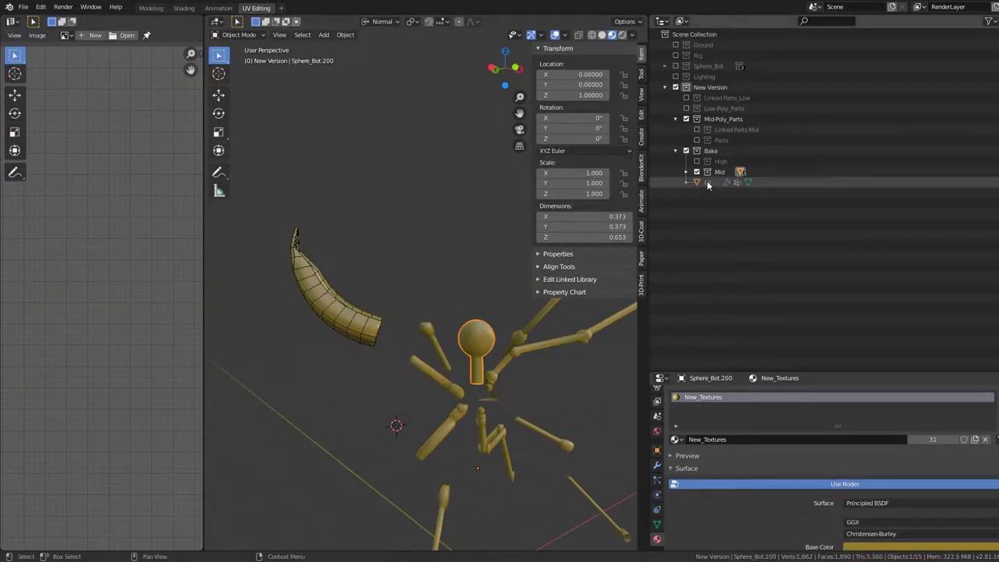
{"action": "left_click", "coordinate": [697, 171]}
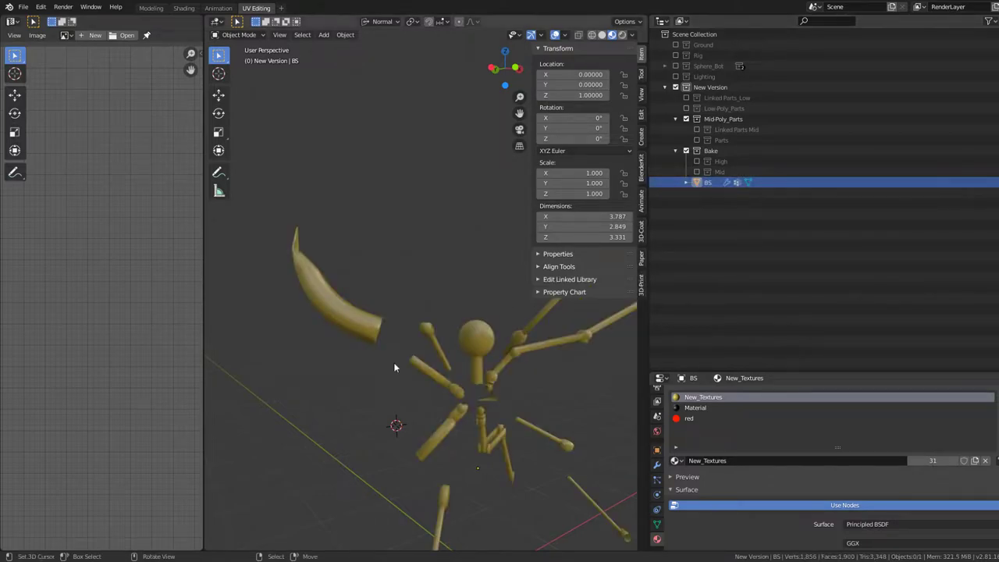
{"action": "key", "text": "a"}
{"action": "key", "text": "x"}
{"action": "left_click", "coordinate": [487, 345]}
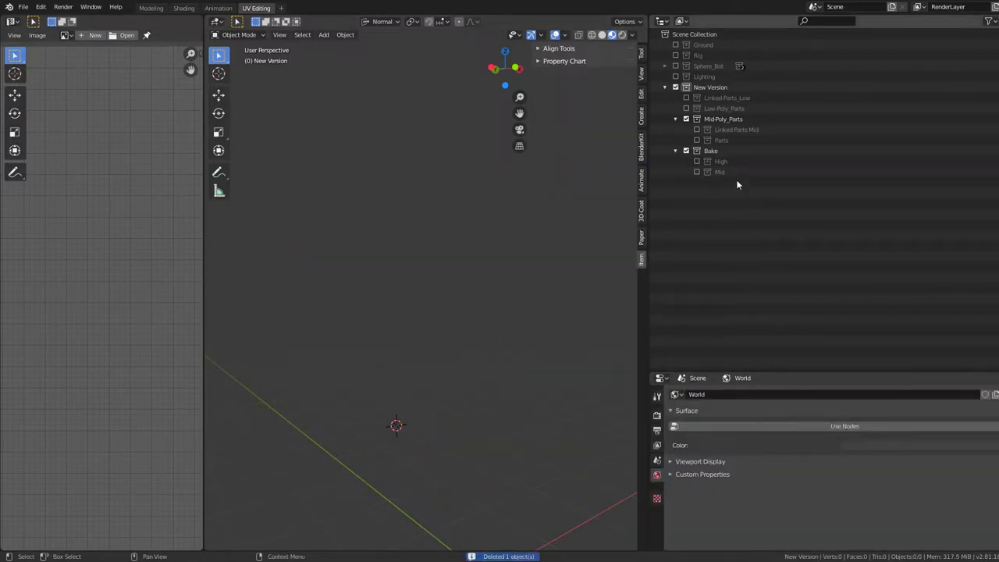
Show the Mid collection again and select all its mid-poly parts
{"action": "left_click", "coordinate": [716, 160]}
{"action": "left_click", "coordinate": [697, 172]}
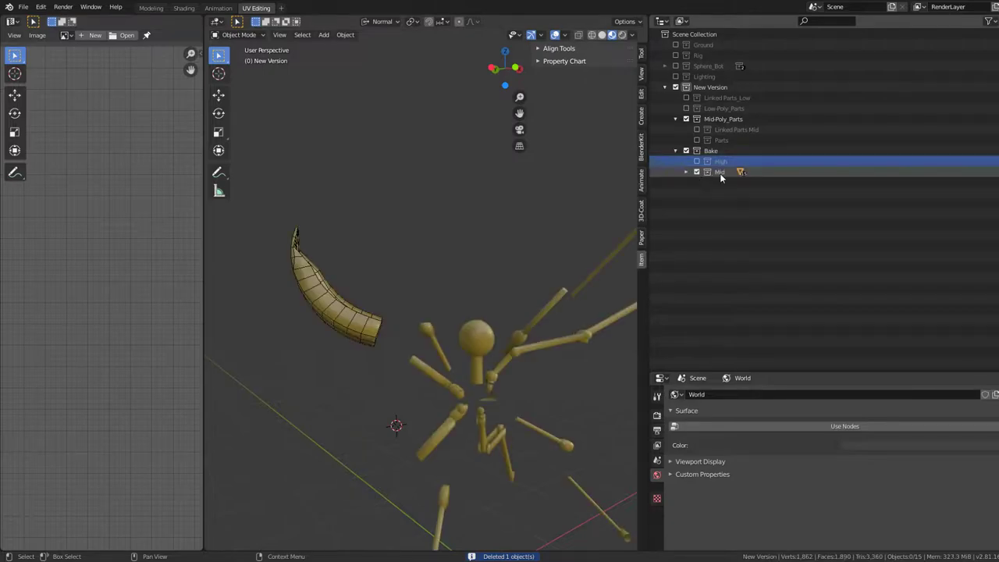
{"action": "key", "text": "a"}
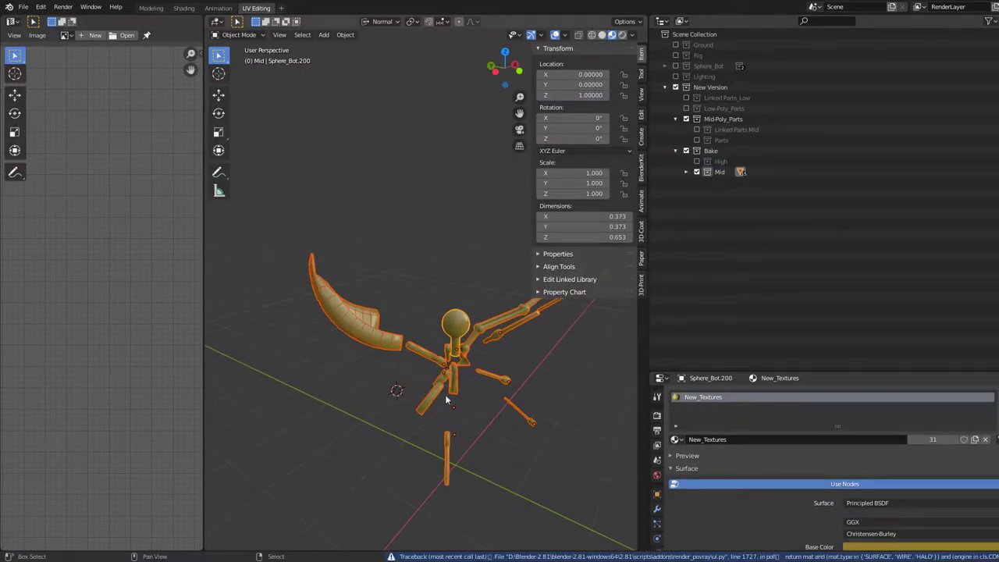
Duplicate the mid-poly parts in place and move the copies into the Bake collection
{"action": "key", "text": "shift+d"}
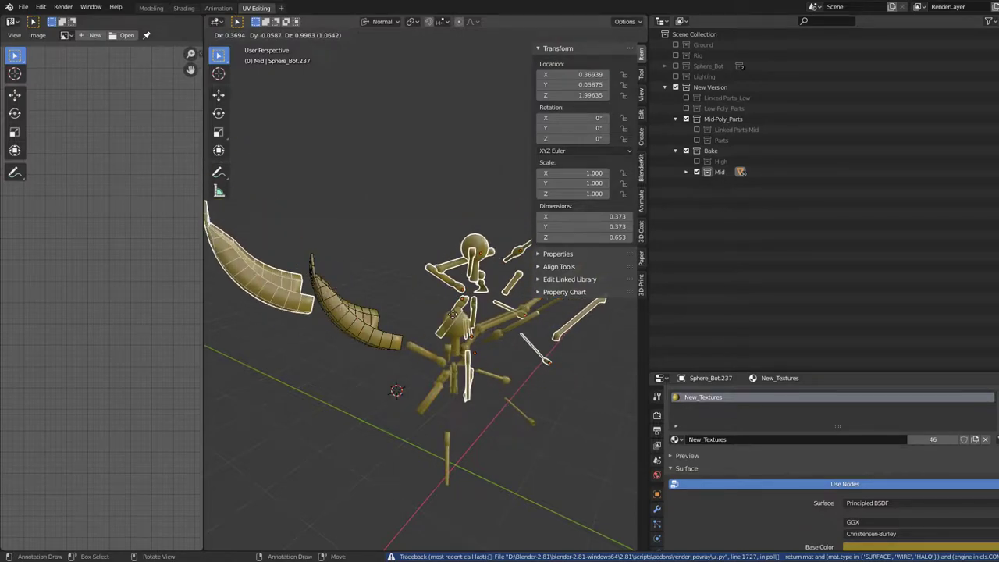
{"action": "key", "text": "Escape"}
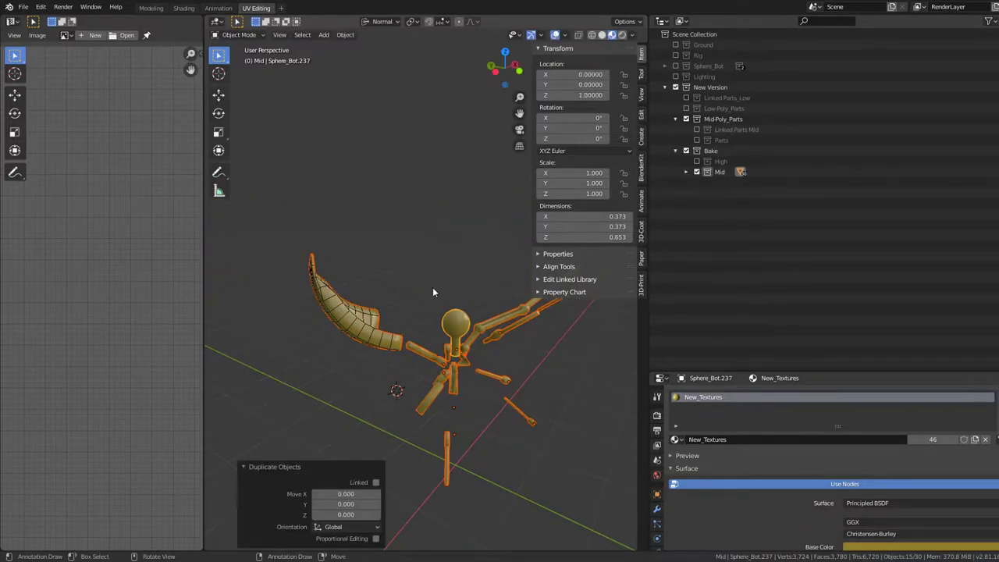
{"action": "key", "text": "m"}
{"action": "mouse_move", "coordinate": [474, 334]}
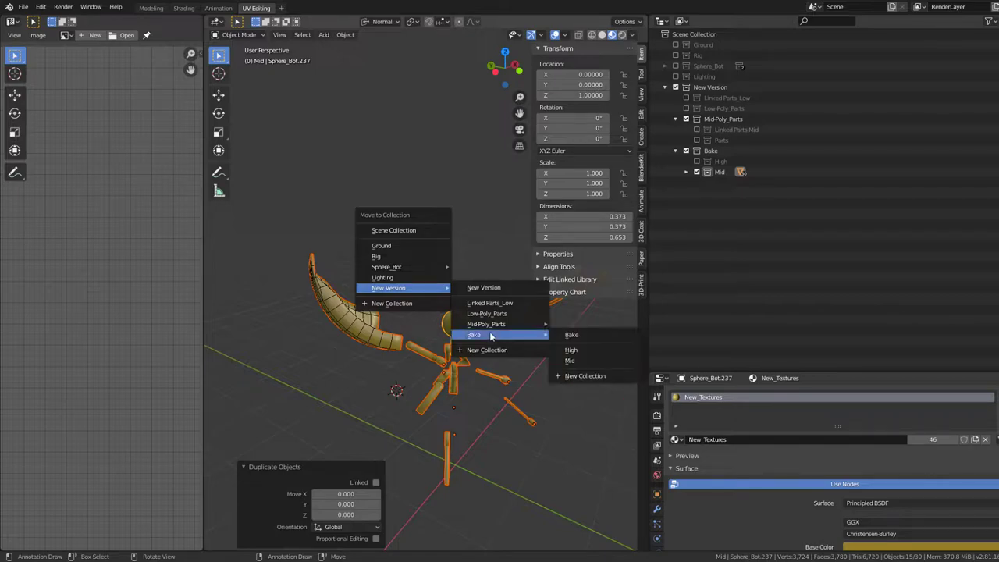
{"action": "left_click", "coordinate": [560, 334]}
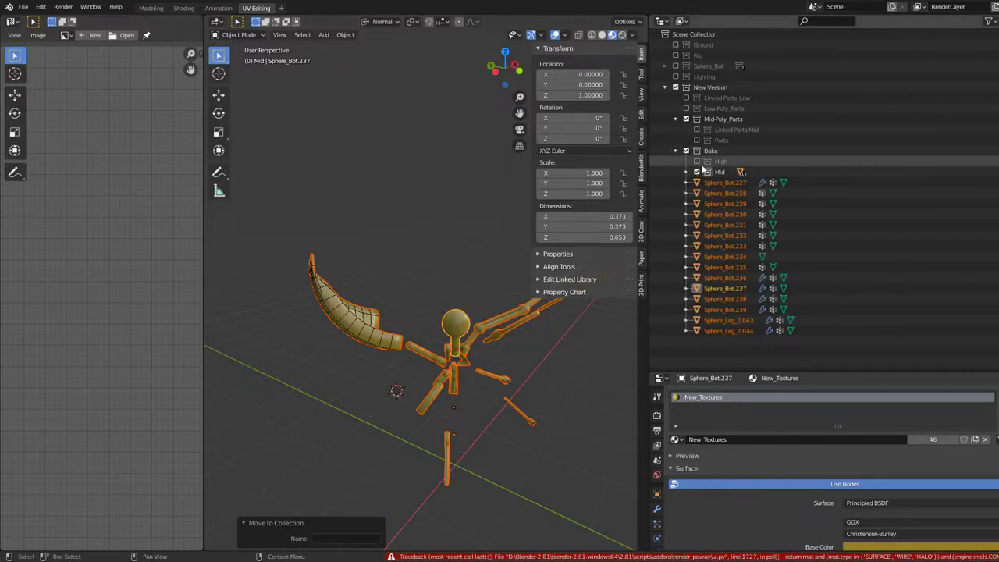
{"action": "left_click", "coordinate": [732, 183], "text": "ctrl"}
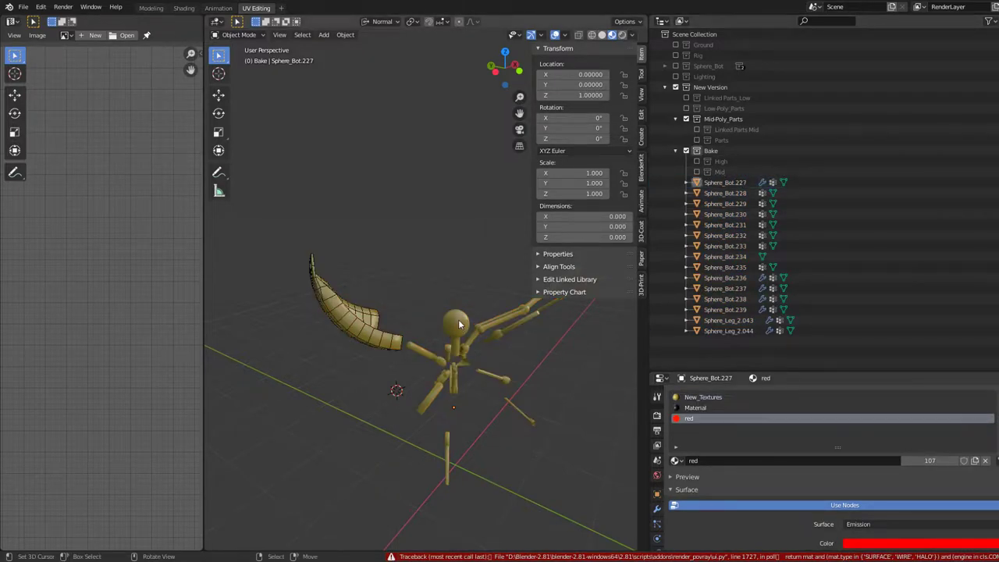
Make the copied parts single-user objects with their own data and apply all their modifiers
{"action": "left_click", "coordinate": [343, 37]}
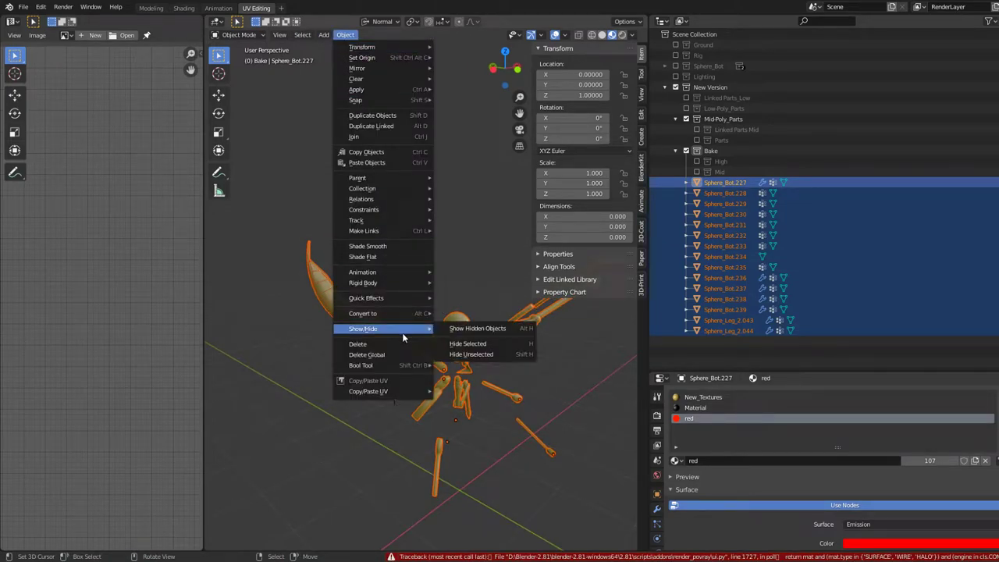
{"action": "mouse_move", "coordinate": [362, 199]}
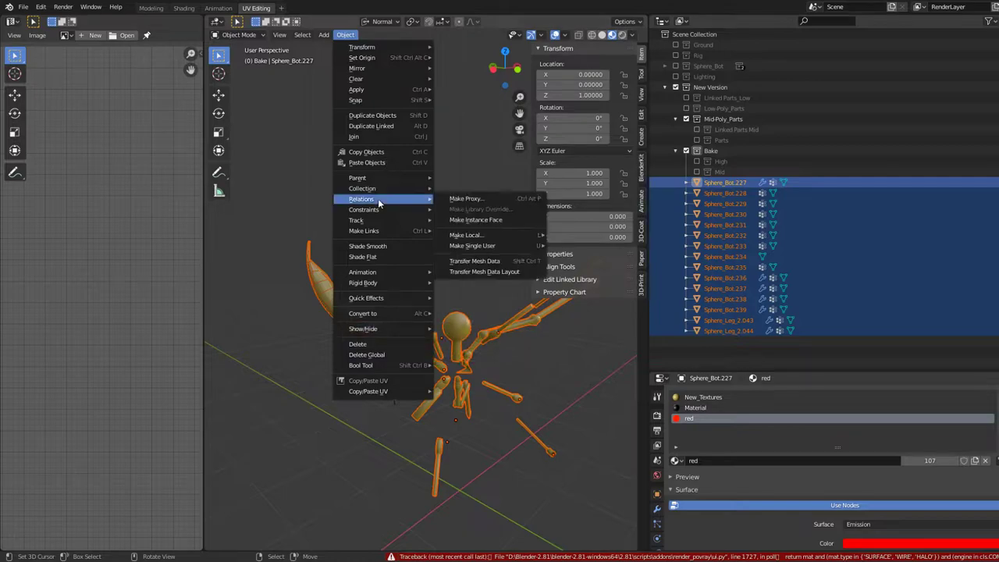
{"action": "left_click", "coordinate": [599, 261]}
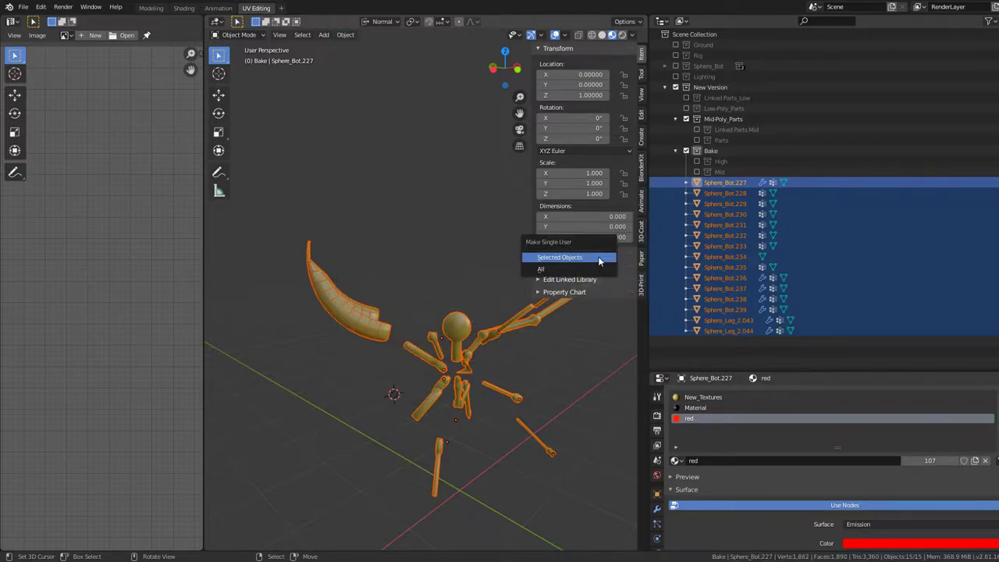
{"action": "left_click", "coordinate": [600, 263]}
{"action": "right_click", "coordinate": [445, 326]}
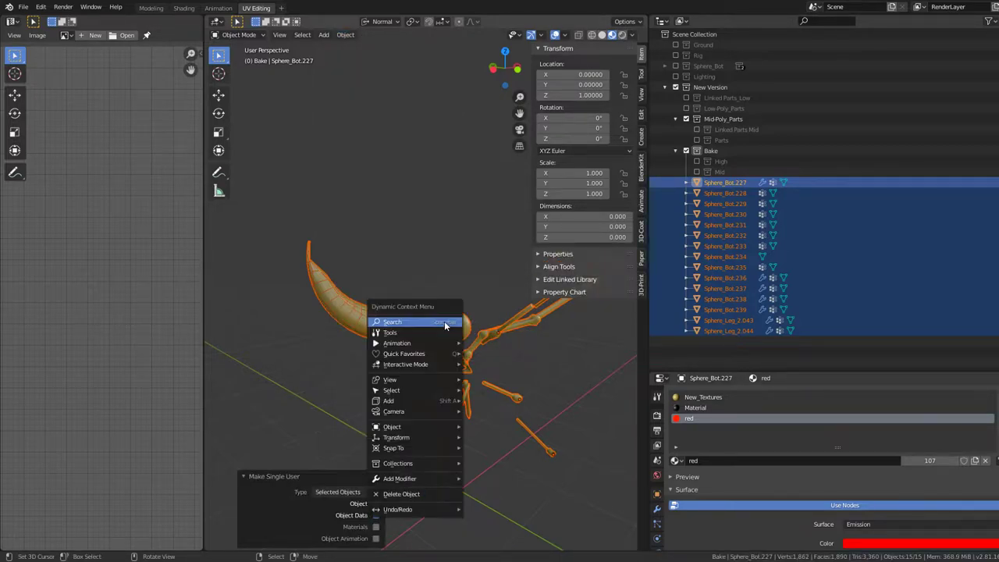
{"action": "key", "text": "F3"}
{"action": "left_click", "coordinate": [562, 340]}
{"action": "scroll", "coordinate": [505, 347], "scroll_direction": "up", "scroll_amount": 2}
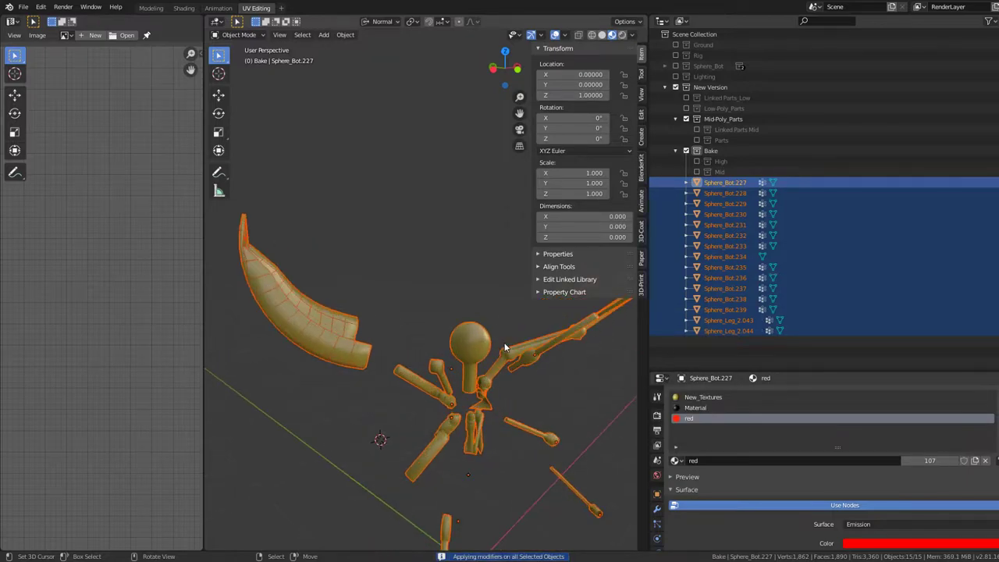
Join the copies into Sphere_Bot.237 (1,862 vertices) and inspect the result
{"action": "left_click", "coordinate": [467, 335], "text": "shift"}
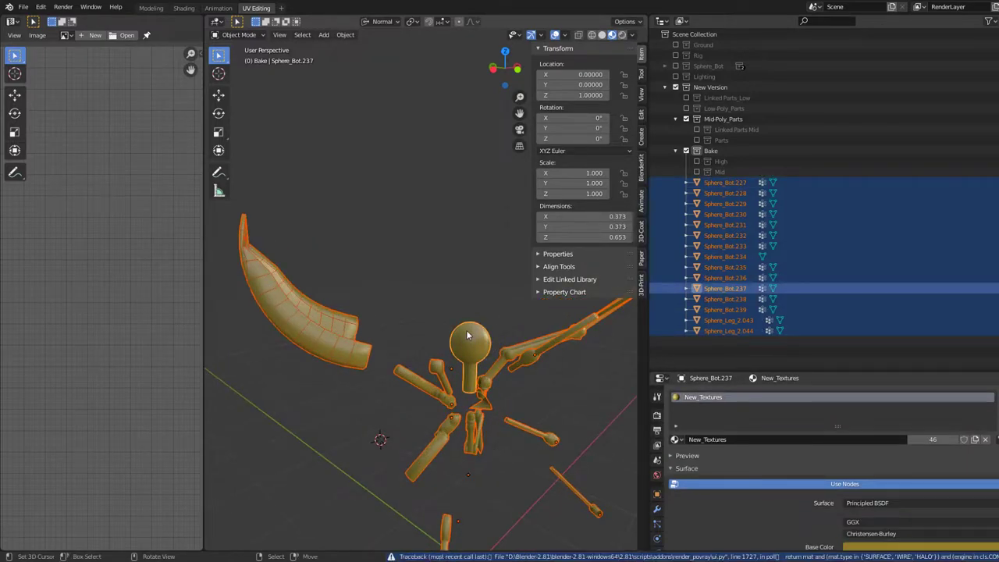
{"action": "key", "text": "ctrl+j"}
{"action": "mouse_move", "coordinate": [468, 331]}
{"action": "middle_mouse_down"}
{"action": "mouse_move", "coordinate": [342, 260]}
{"action": "mouse_move", "coordinate": [466, 284]}
{"action": "mouse_move", "coordinate": [356, 295]}
{"action": "mouse_move", "coordinate": [466, 304]}
{"action": "mouse_move", "coordinate": [437, 303]}
{"action": "mouse_move", "coordinate": [412, 333]}
{"action": "mouse_move", "coordinate": [419, 245]}
{"action": "mouse_move", "coordinate": [370, 305]}
{"action": "mouse_move", "coordinate": [461, 330]}
{"action": "mouse_move", "coordinate": [377, 324]}
{"action": "mouse_move", "coordinate": [381, 352]}
{"action": "mouse_move", "coordinate": [208, 341]}
{"action": "mouse_move", "coordinate": [280, 351]}
{"action": "middle_mouse_up"}
{"action": "mouse_move", "coordinate": [357, 287]}
{"action": "middle_mouse_down"}
{"action": "mouse_move", "coordinate": [382, 357]}
{"action": "mouse_move", "coordinate": [241, 328]}
{"action": "mouse_move", "coordinate": [589, 338]}
{"action": "mouse_move", "coordinate": [425, 370]}
{"action": "mouse_move", "coordinate": [477, 474]}
{"action": "mouse_move", "coordinate": [375, 346]}
{"action": "mouse_move", "coordinate": [292, 352]}
{"action": "mouse_move", "coordinate": [268, 283]}
{"action": "mouse_move", "coordinate": [356, 349]}
{"action": "mouse_move", "coordinate": [499, 382]}
{"action": "mouse_move", "coordinate": [401, 350]}
{"action": "middle_mouse_up"}
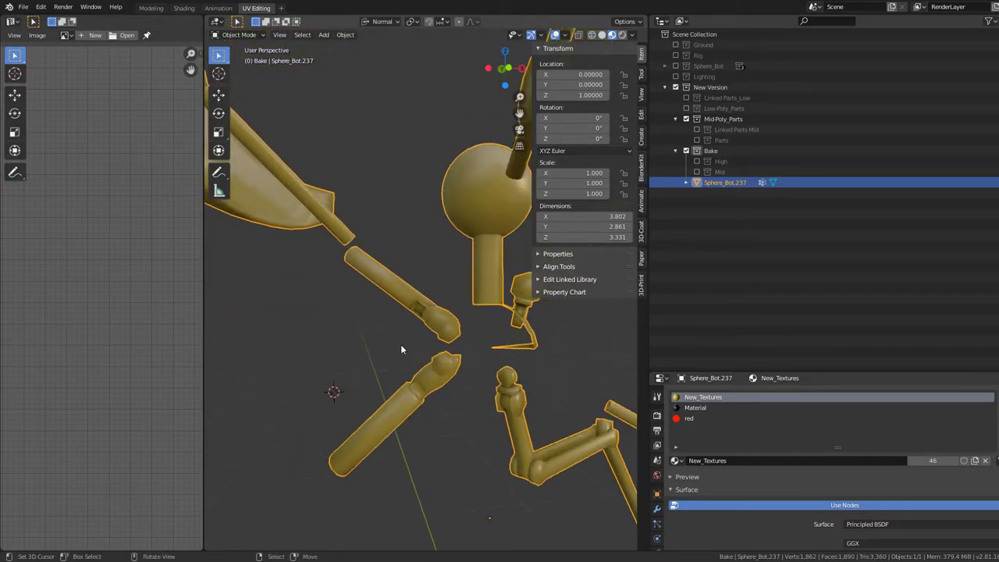
Delete the joined mesh and show the High and Mid collections again
{"action": "key", "text": "Delete"}
{"action": "left_click", "coordinate": [697, 161]}
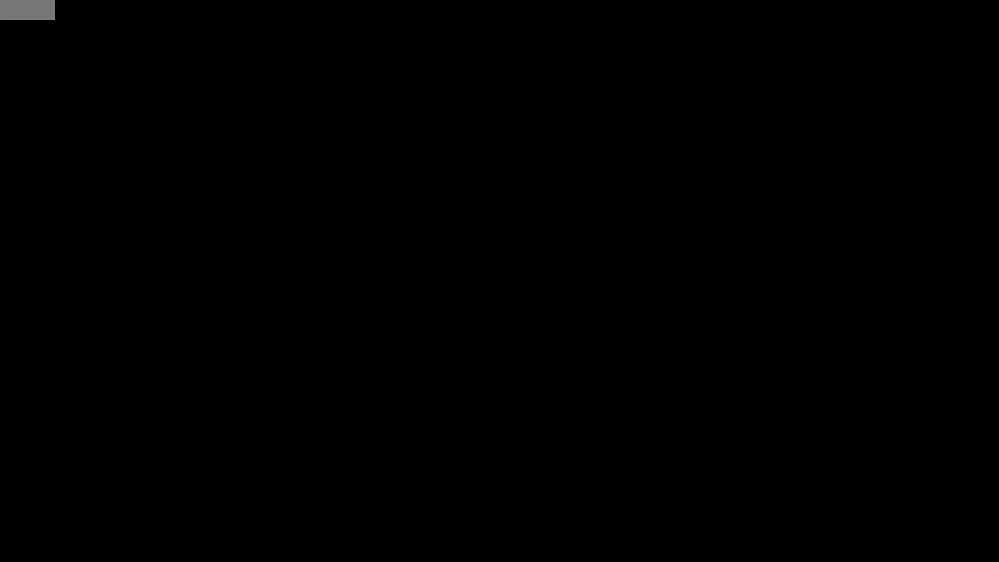
{"action": "left_click", "coordinate": [696, 172]}
{"action": "scroll", "coordinate": [506, 337], "scroll_direction": "up", "scroll_amount": 3}
{"action": "mouse_move", "coordinate": [506, 338]}
{"action": "middle_mouse_down"}
{"action": "mouse_move", "coordinate": [296, 350]}
{"action": "mouse_move", "coordinate": [380, 353]}
{"action": "middle_mouse_up"}
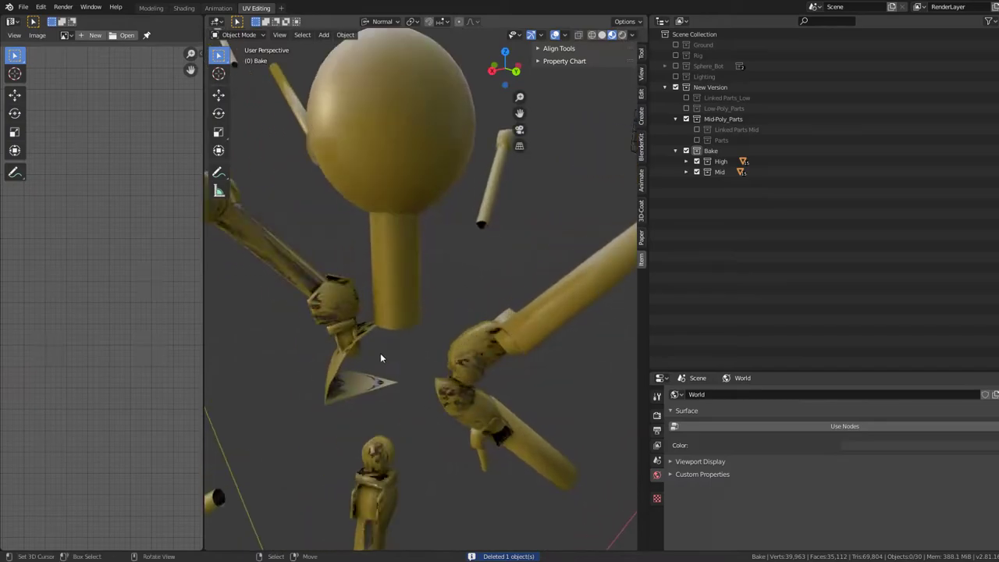
Maximize the 3D view, then select and reposition the arm part Sphere_Bot.191
{"action": "key", "text": "ctrl+space"}
{"action": "mouse_move", "coordinate": [576, 359]}
{"action": "middle_mouse_down"}
{"action": "mouse_move", "coordinate": [551, 381]}
{"action": "mouse_move", "coordinate": [473, 335]}
{"action": "mouse_move", "coordinate": [466, 299]}
{"action": "mouse_move", "coordinate": [355, 283]}
{"action": "mouse_move", "coordinate": [403, 363]}
{"action": "mouse_move", "coordinate": [439, 472]}
{"action": "middle_mouse_up"}
{"action": "left_click", "coordinate": [355, 283]}
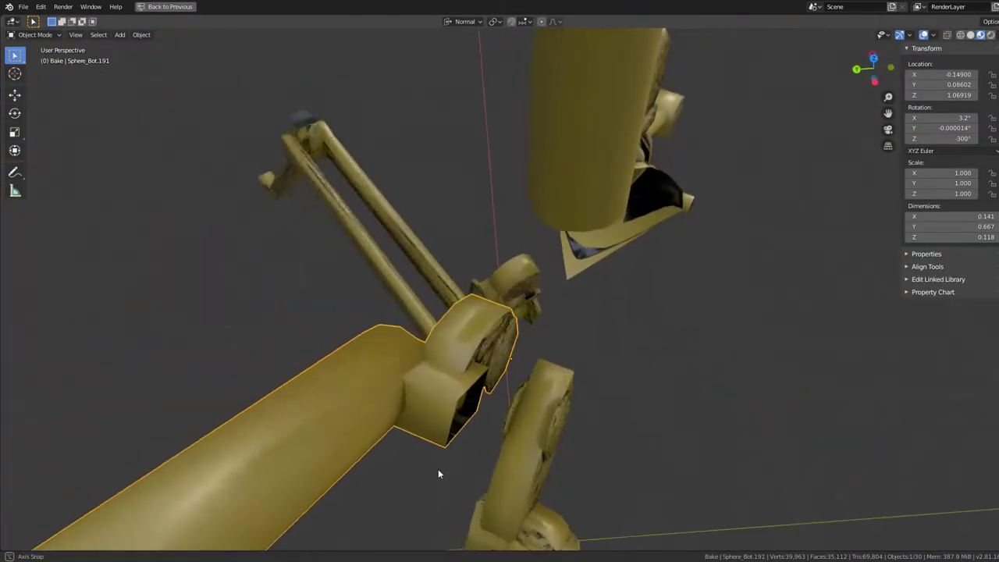
{"action": "key", "text": "g"}
{"action": "left_click", "coordinate": [235, 342]}
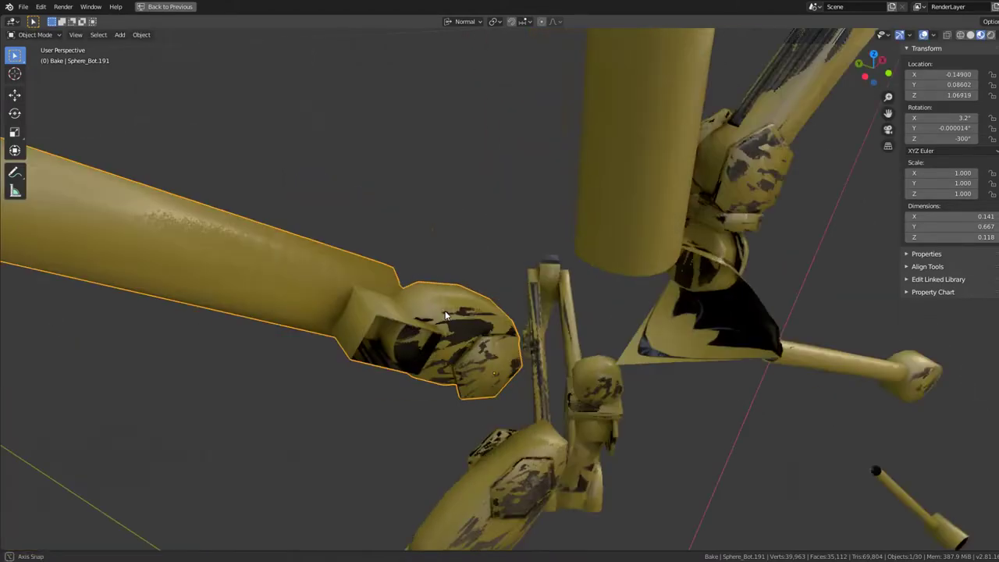
{"action": "mouse_move", "coordinate": [235, 342]}
{"action": "middle_mouse_down"}
{"action": "mouse_move", "coordinate": [405, 286]}
{"action": "mouse_move", "coordinate": [656, 340]}
{"action": "mouse_move", "coordinate": [576, 391]}
{"action": "mouse_move", "coordinate": [553, 286]}
{"action": "mouse_move", "coordinate": [484, 261]}
{"action": "mouse_move", "coordinate": [537, 252]}
{"action": "mouse_move", "coordinate": [595, 276]}
{"action": "mouse_move", "coordinate": [378, 315]}
{"action": "mouse_move", "coordinate": [522, 364]}
{"action": "mouse_move", "coordinate": [637, 264]}
{"action": "mouse_move", "coordinate": [518, 375]}
{"action": "mouse_move", "coordinate": [536, 380]}
{"action": "mouse_move", "coordinate": [558, 359]}
{"action": "middle_mouse_up"}
Extend the joint faces of Sphere_Bot.191 by moving them along Z
{"action": "key", "text": "Tab"}
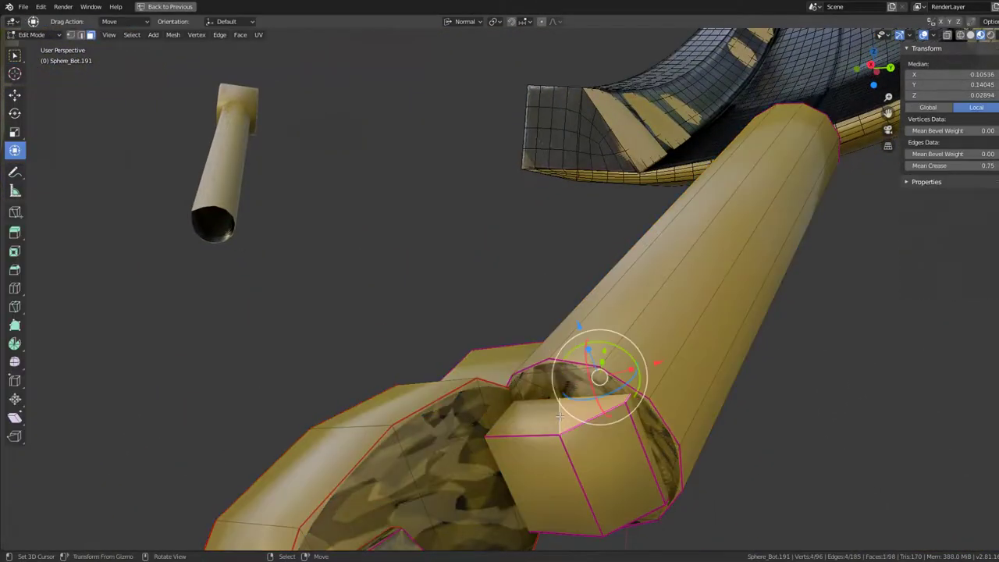
{"action": "left_click", "coordinate": [530, 347], "text": "shift"}
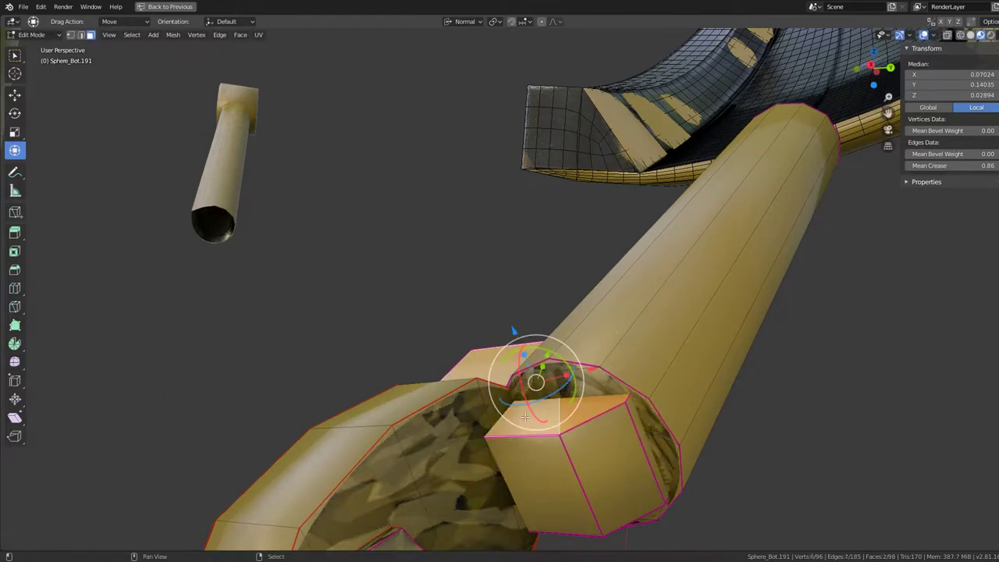
{"action": "key", "text": "g"}
{"action": "key", "text": "z"}
{"action": "left_click", "coordinate": [529, 344]}
{"action": "mouse_move", "coordinate": [529, 344]}
{"action": "middle_mouse_down"}
{"action": "mouse_move", "coordinate": [624, 266]}
{"action": "mouse_move", "coordinate": [465, 276]}
{"action": "mouse_move", "coordinate": [538, 366]}
{"action": "mouse_move", "coordinate": [452, 287]}
{"action": "mouse_move", "coordinate": [537, 313]}
{"action": "middle_mouse_up"}
Back in Object Mode, restore the layout, frame the part and hide the Mid collection
{"action": "key", "text": "Tab"}
{"action": "key", "text": "ctrl+space"}
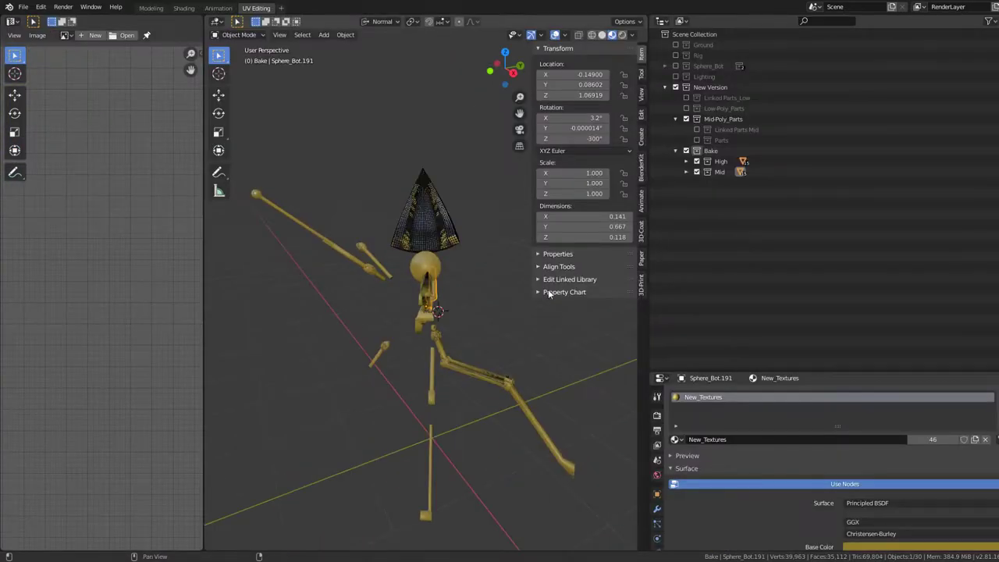
{"action": "key", "text": "KP_Decimal"}
{"action": "left_click", "coordinate": [697, 161]}
Hide the High collection, show Mid and select all the mid-poly robot parts
{"action": "middle_click_drag", "start_coordinate": [437, 258], "coordinate": [466, 273]}
{"action": "scroll", "coordinate": [466, 272], "scroll_direction": "down", "scroll_amount": 5}
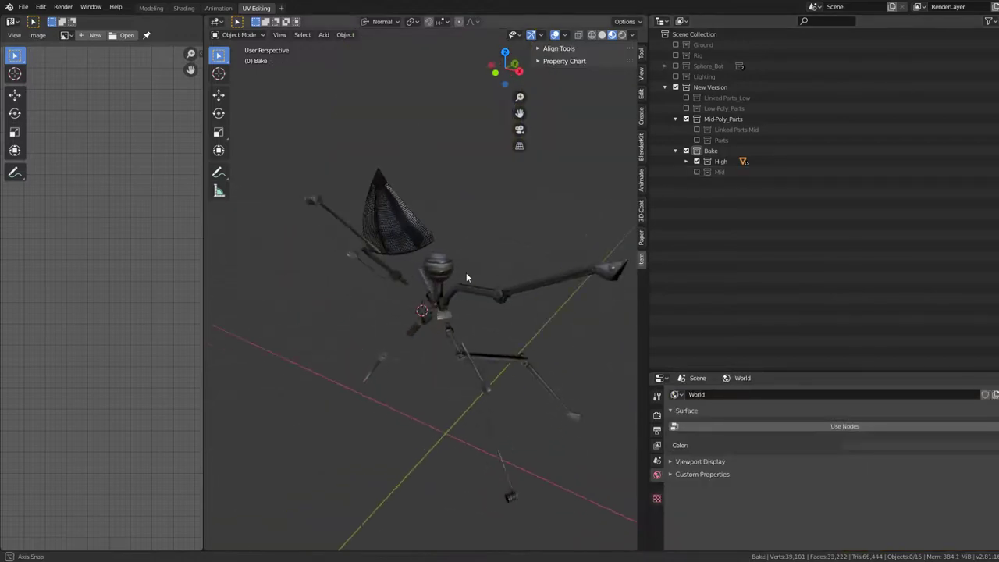
{"action": "left_click", "coordinate": [697, 171]}
{"action": "left_click", "coordinate": [697, 171]}
{"action": "scroll", "coordinate": [415, 261], "scroll_direction": "up", "scroll_amount": 2}
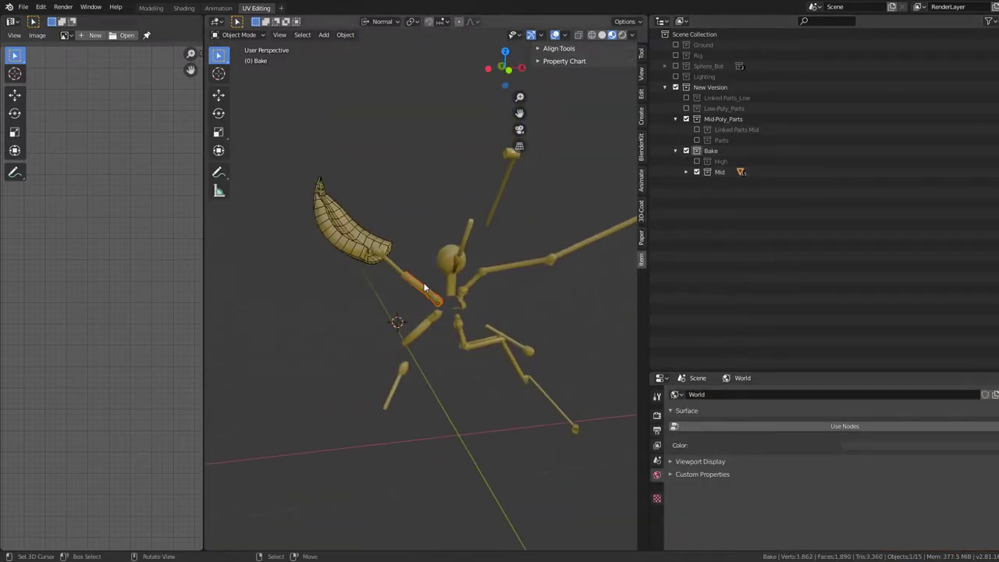
{"action": "key", "text": "a"}
{"action": "scroll", "coordinate": [447, 271], "scroll_direction": "up", "scroll_amount": 3}
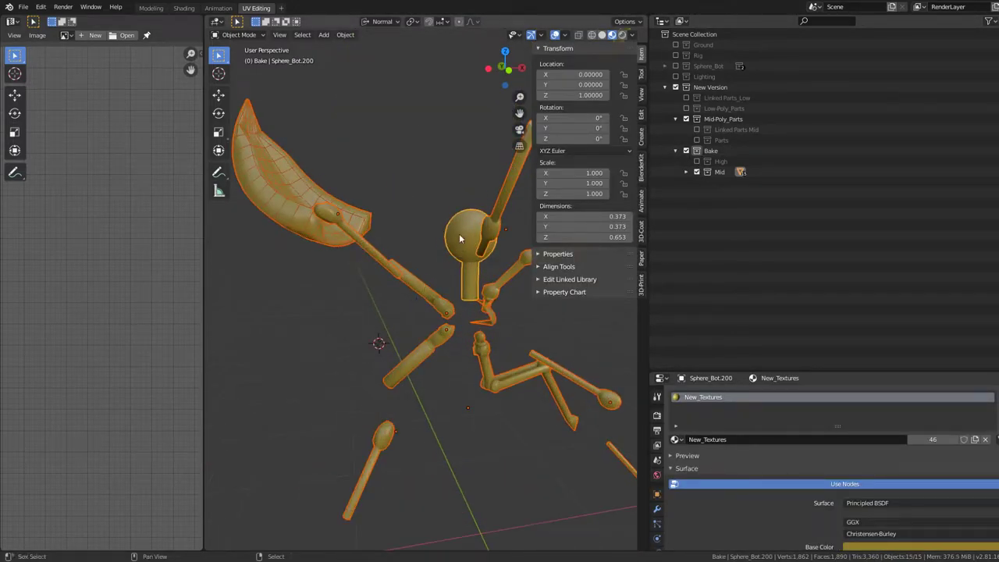
{"action": "middle_click_drag", "start_coordinate": [455, 237], "coordinate": [460, 277]}
Duplicate the mid-poly parts in place into the Bake collection
{"action": "key", "text": "shift+d"}
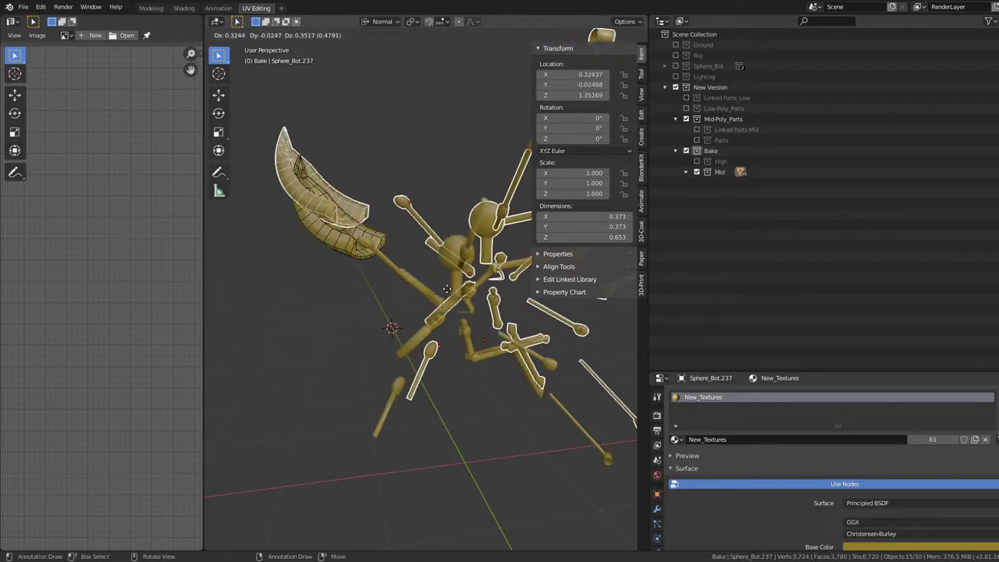
{"action": "right_click", "coordinate": [441, 303]}
{"action": "key", "text": "m"}
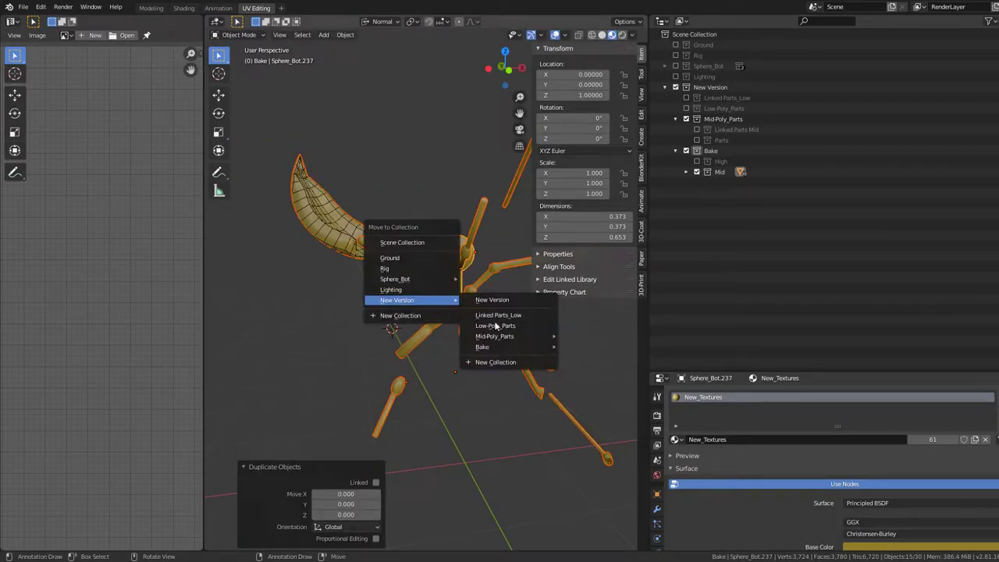
{"action": "mouse_move", "coordinate": [482, 347]}
{"action": "left_click", "coordinate": [574, 350]}
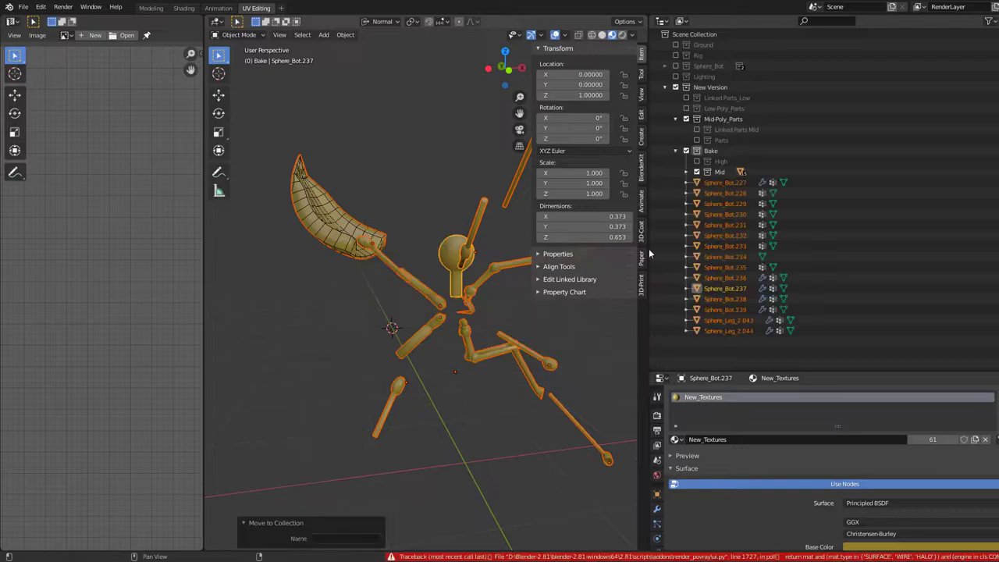
Make all Bake duplicates single-user and apply all their modifiers
{"action": "left_click", "coordinate": [722, 183]}
{"action": "key", "text": "a"}
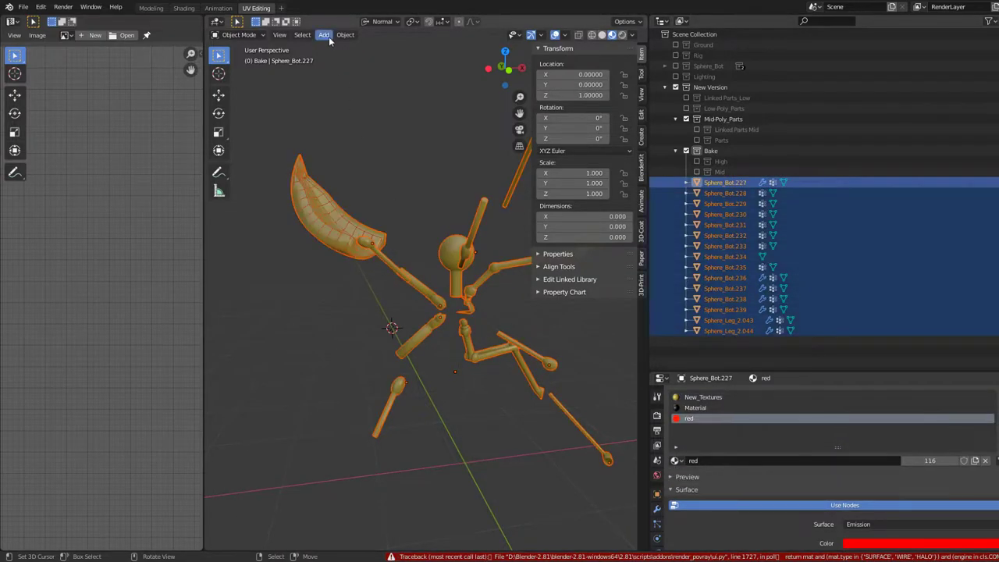
{"action": "left_click", "coordinate": [345, 35]}
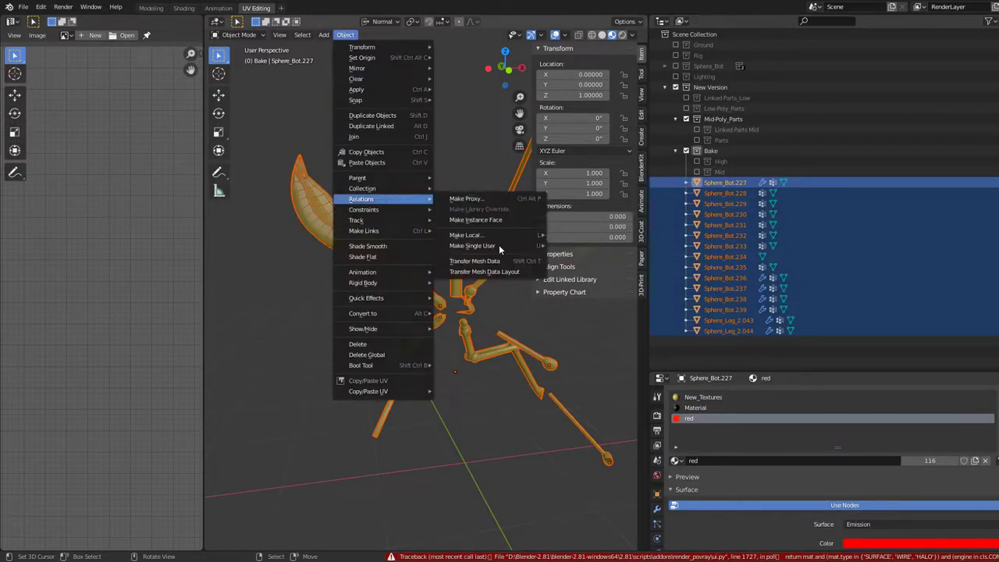
{"action": "left_click", "coordinate": [577, 257]}
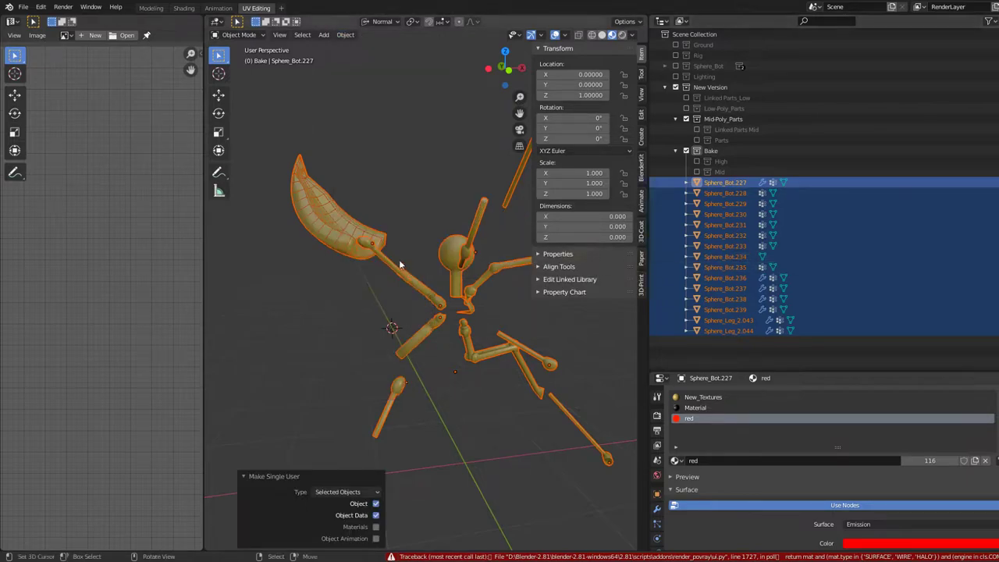
{"action": "key", "text": "F3"}
{"action": "type", "text": "Apply All Modifiers"}
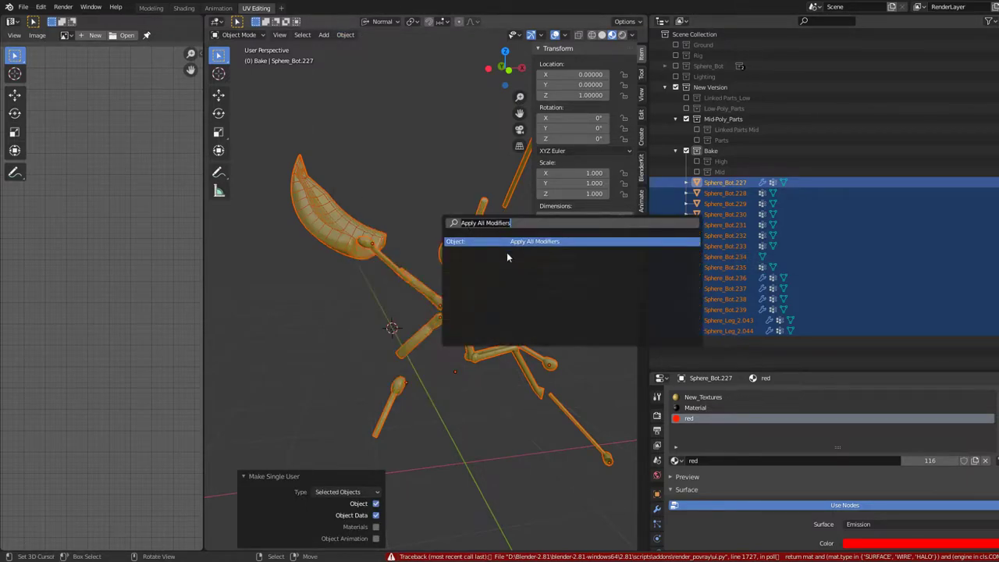
{"action": "key", "text": "Return"}
Join the parts into Sphere_Bot.237 and check its UV layout in Edit Mode
{"action": "left_click", "coordinate": [445, 258], "text": "shift"}
{"action": "key", "text": "ctrl+j"}
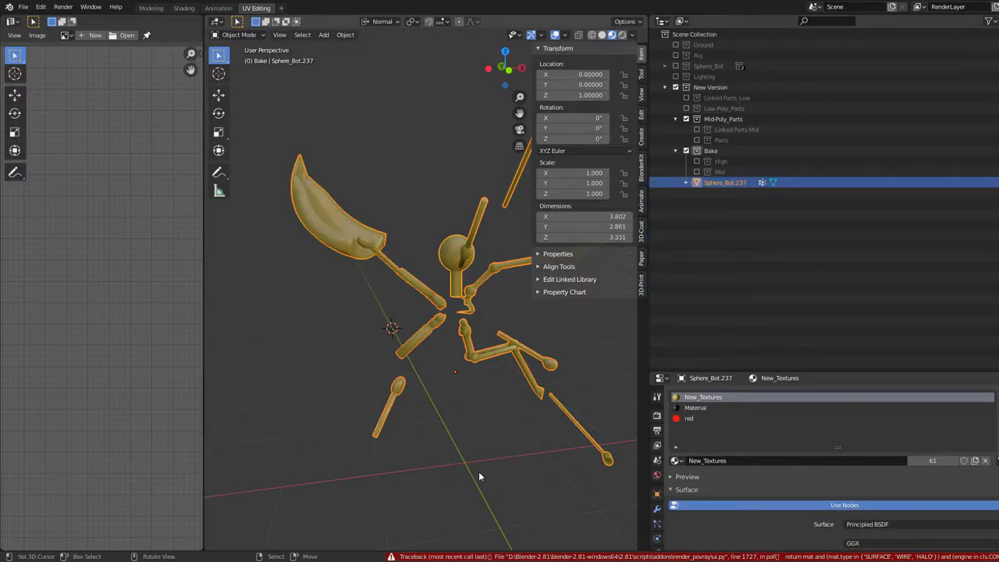
{"action": "key", "text": "Tab"}
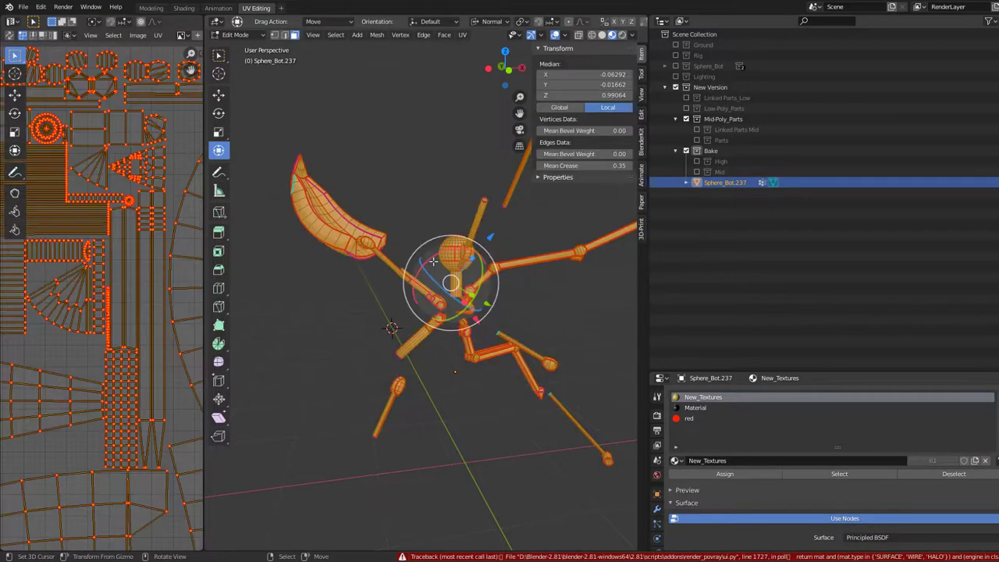
{"action": "scroll", "coordinate": [153, 302], "scroll_direction": "down", "scroll_amount": 2}
{"action": "scroll", "coordinate": [153, 302], "scroll_direction": "down", "scroll_amount": 2}
{"action": "scroll", "coordinate": [154, 302], "scroll_direction": "up", "scroll_amount": 2}
{"action": "key", "text": "Tab"}
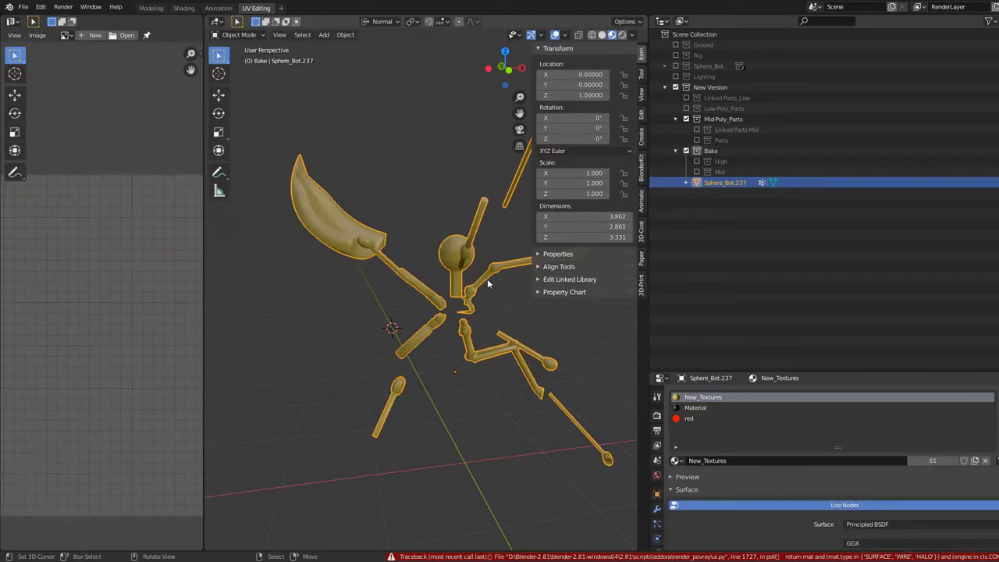
Show the High collection beside the joined mesh and zoom in on the cone-shaped part
{"action": "left_click", "coordinate": [697, 161]}
{"action": "middle_click_drag", "start_coordinate": [467, 233], "coordinate": [379, 270]}
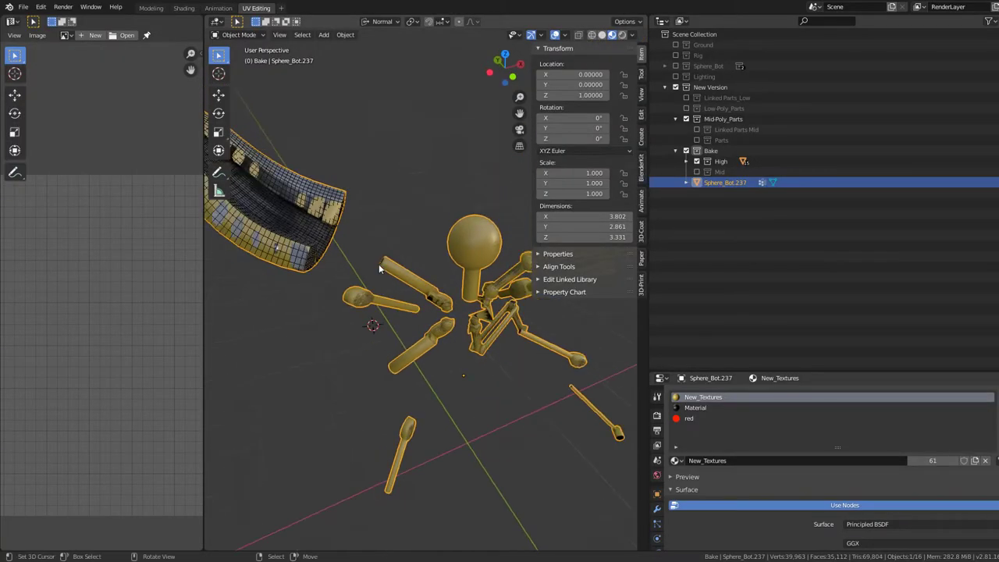
{"action": "mouse_move", "coordinate": [468, 226]}
{"action": "middle_mouse_down"}
{"action": "mouse_move", "coordinate": [479, 312]}
{"action": "mouse_move", "coordinate": [598, 379]}
{"action": "middle_mouse_up"}
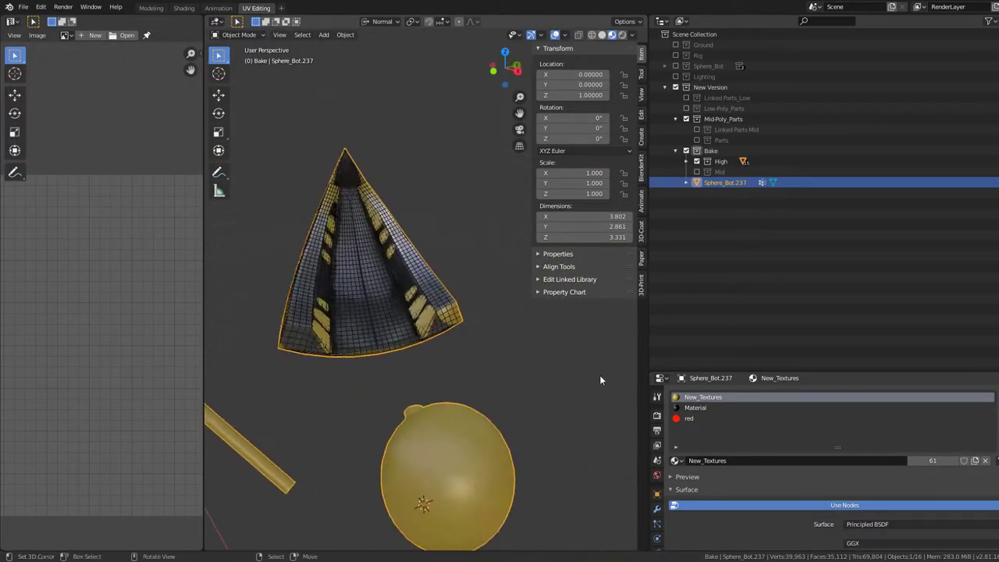
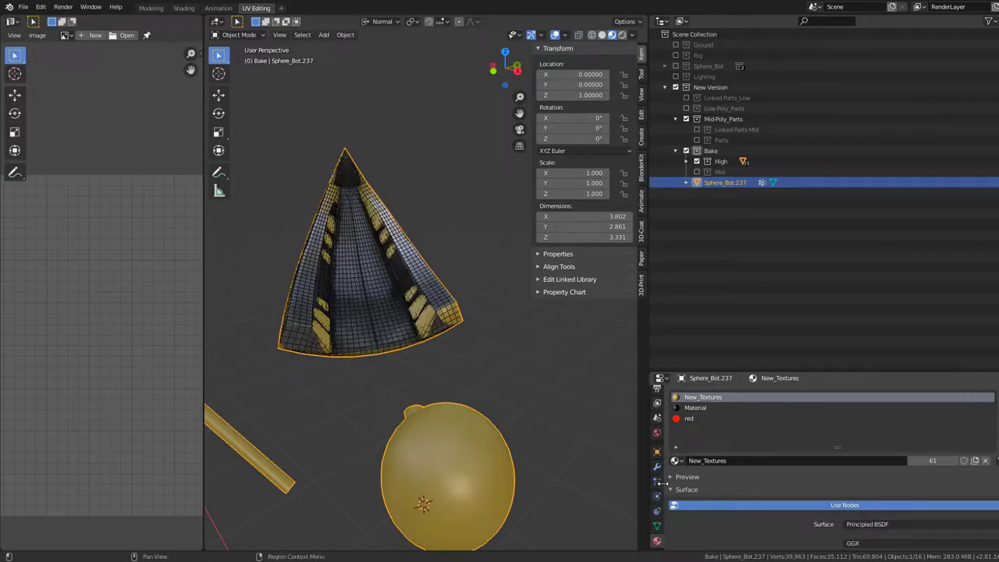
Delete all of Sphere_Bot.237's vertex groups and show its empty modifier stack
{"action": "left_click", "coordinate": [656, 525]}
{"action": "left_click", "coordinate": [972, 428]}
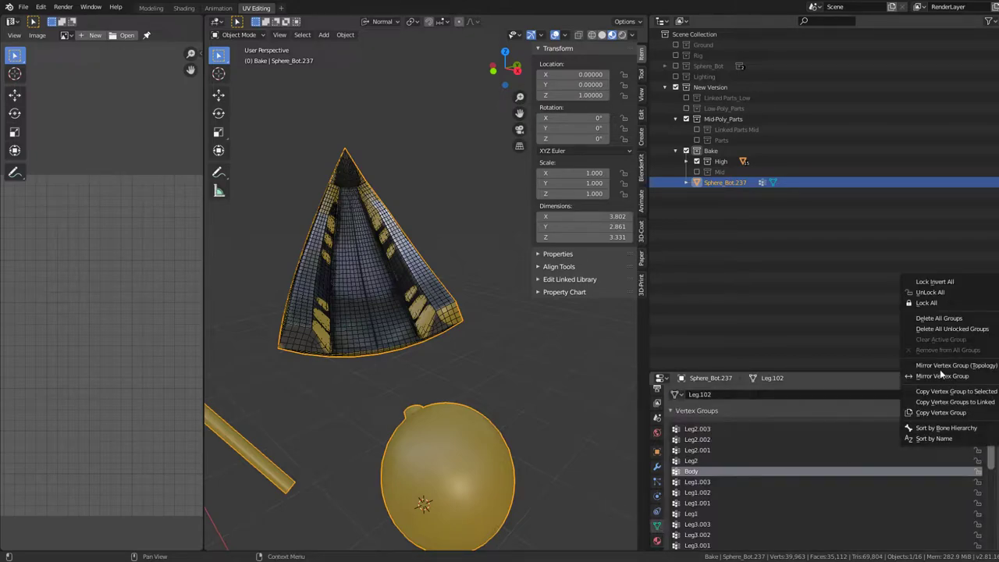
{"action": "left_click", "coordinate": [946, 319]}
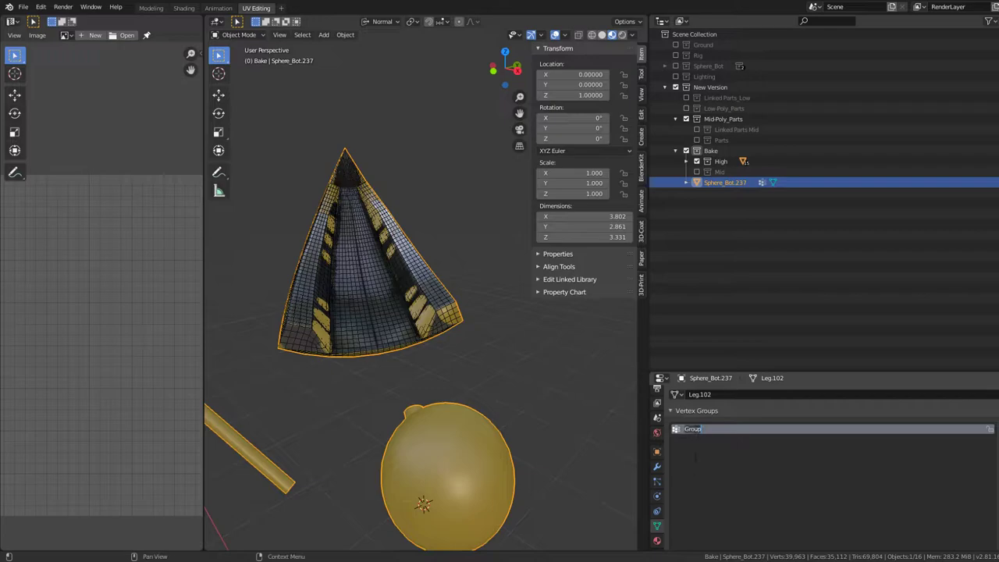
{"action": "left_click", "coordinate": [657, 466]}
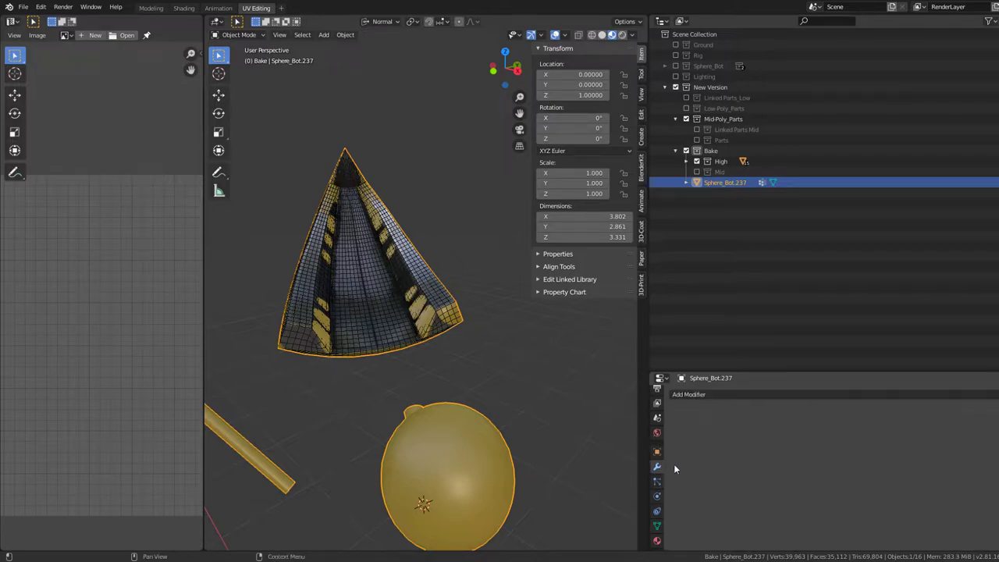
Add a Displace modifier to Sphere_Bot.237 and drag its Strength down near zero
{"action": "left_click", "coordinate": [725, 394]}
{"action": "left_click", "coordinate": [872, 242]}
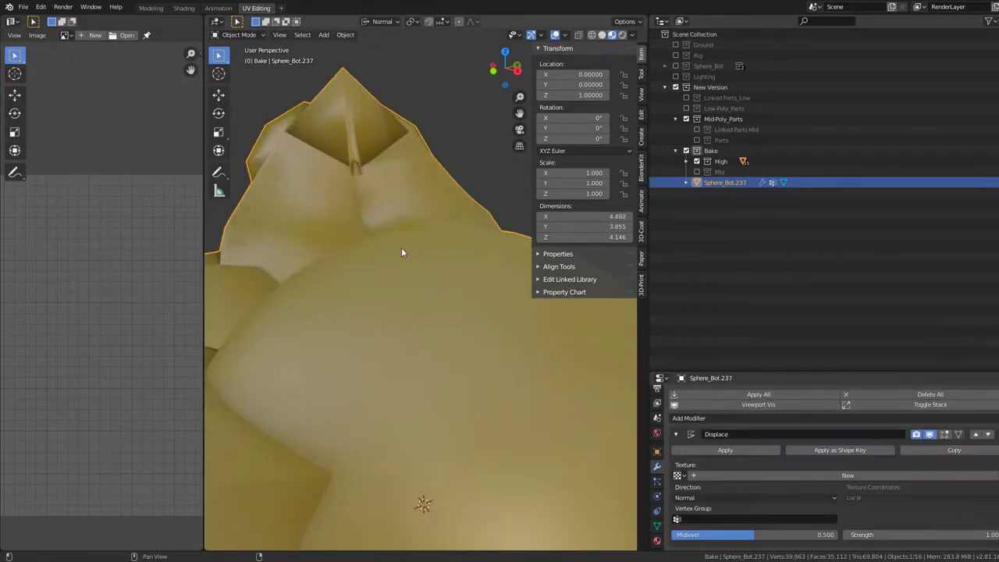
{"action": "scroll", "coordinate": [371, 278], "scroll_direction": "down", "scroll_amount": 5}
{"action": "middle_click_drag", "start_coordinate": [439, 269], "coordinate": [500, 296]}
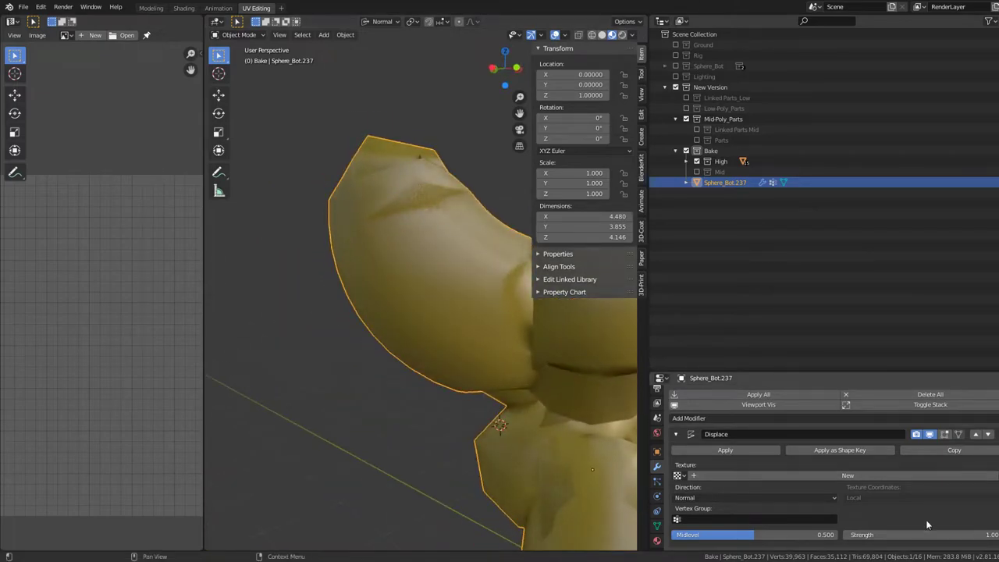
{"action": "left_click_drag", "start_coordinate": [921, 534], "coordinate": [859, 535]}
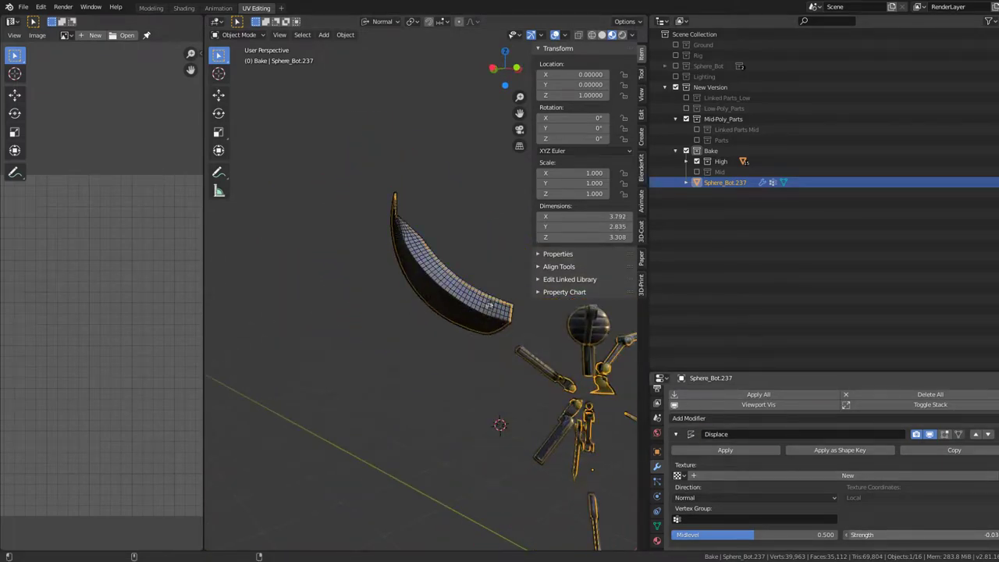
{"action": "left_click_drag", "start_coordinate": [921, 535], "coordinate": [928, 534]}
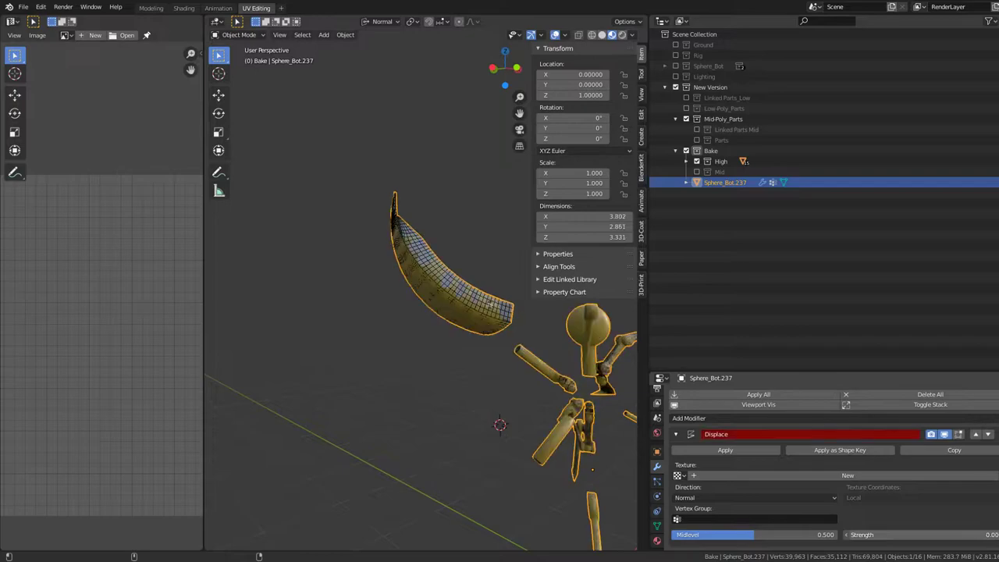
{"action": "scroll", "coordinate": [507, 393], "scroll_direction": "up", "scroll_amount": 5}
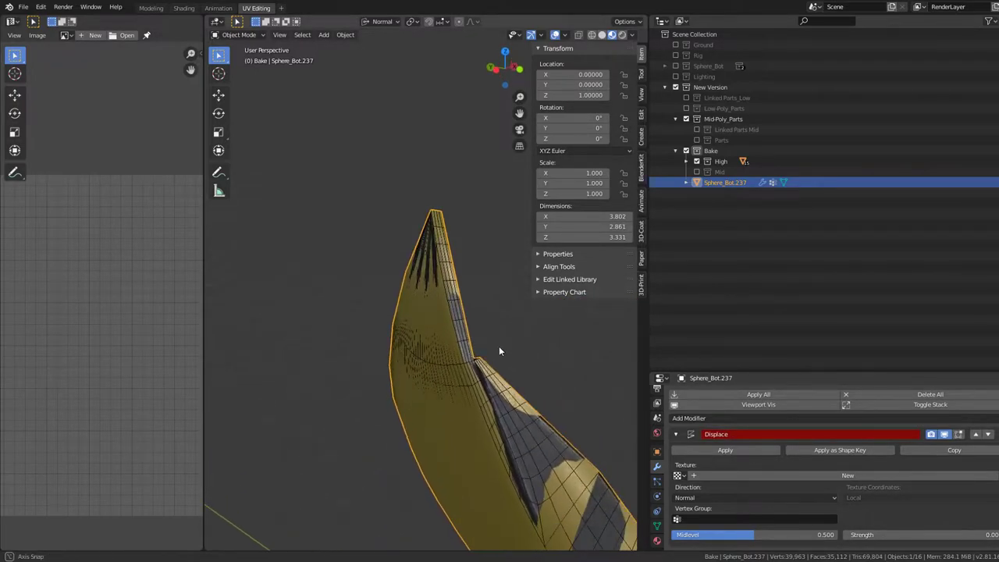
{"action": "mouse_move", "coordinate": [498, 346]}
{"action": "middle_mouse_down"}
{"action": "mouse_move", "coordinate": [540, 393]}
{"action": "mouse_move", "coordinate": [403, 294]}
{"action": "middle_mouse_up"}
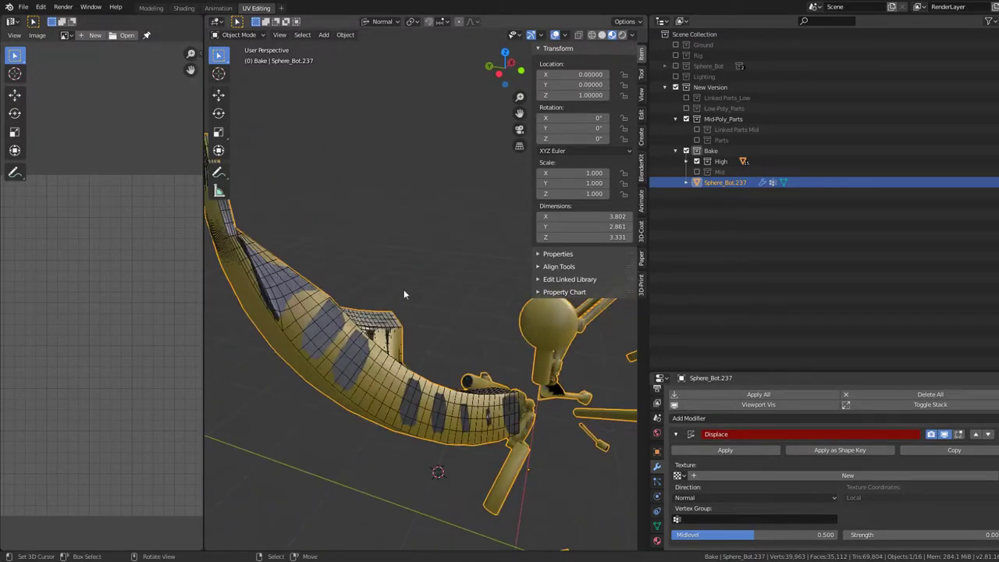
Hide viewport overlays and set the Displace Strength to 0.01 while inspecting the curved part
{"action": "left_click", "coordinate": [556, 37]}
{"action": "middle_click_drag", "start_coordinate": [398, 234], "coordinate": [642, 393]}
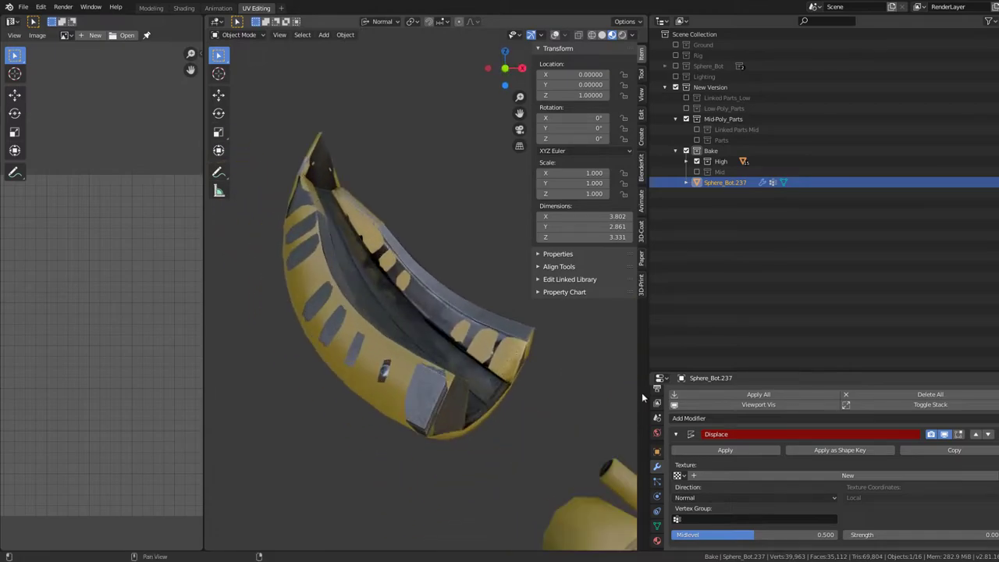
{"action": "left_click", "coordinate": [987, 535]}
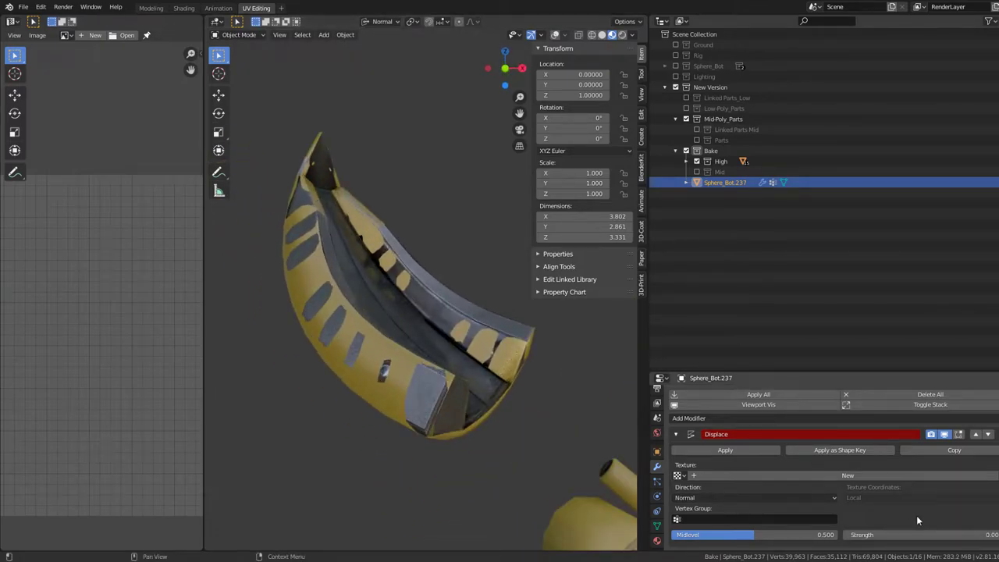
{"action": "left_click_drag", "start_coordinate": [908, 534], "coordinate": [909, 535]}
{"action": "left_click", "coordinate": [930, 434]}
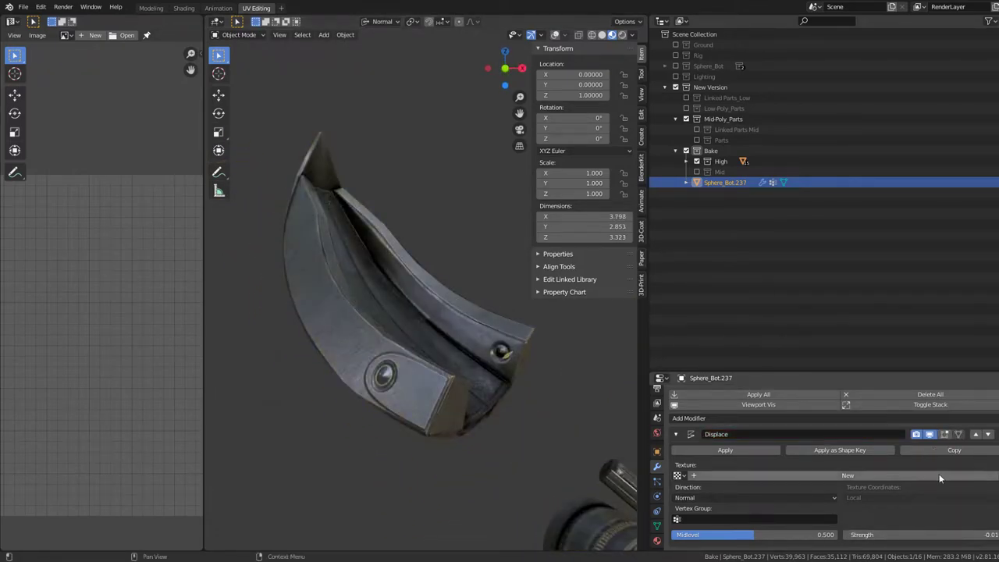
{"action": "left_click", "coordinate": [958, 536]}
{"action": "type", "text": "0.0"}
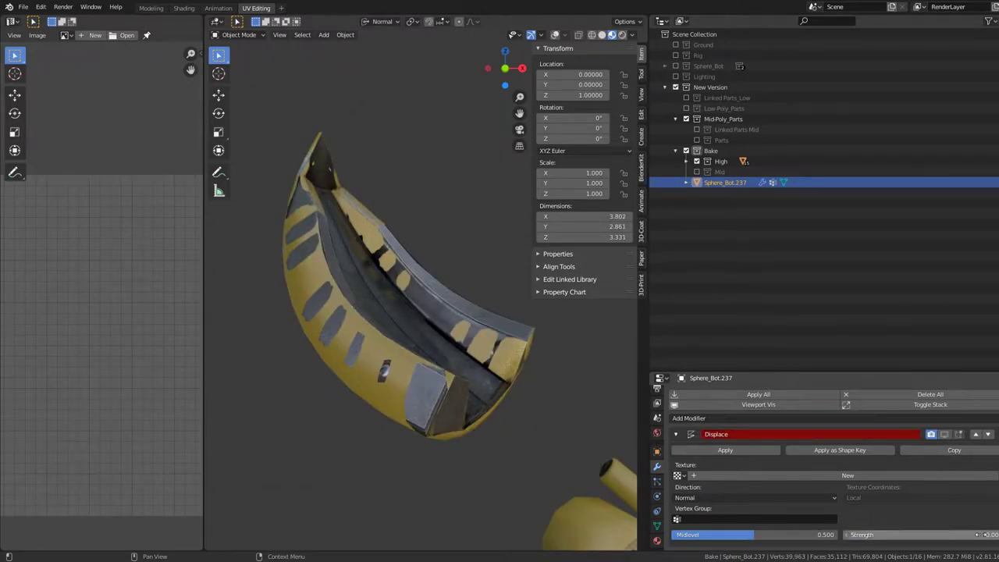
{"action": "type", "text": "1"}
{"action": "key", "text": "Return"}
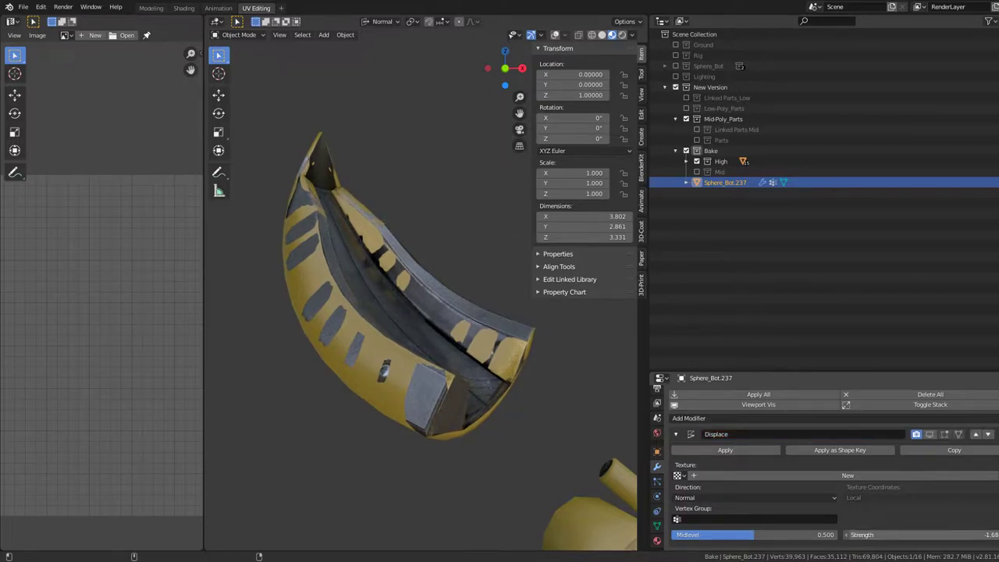
{"action": "mouse_move", "coordinate": [958, 535]}
{"action": "left_mouse_down"}
{"action": "mouse_move", "coordinate": [906, 536]}
{"action": "mouse_move", "coordinate": [941, 534]}
{"action": "left_mouse_up"}
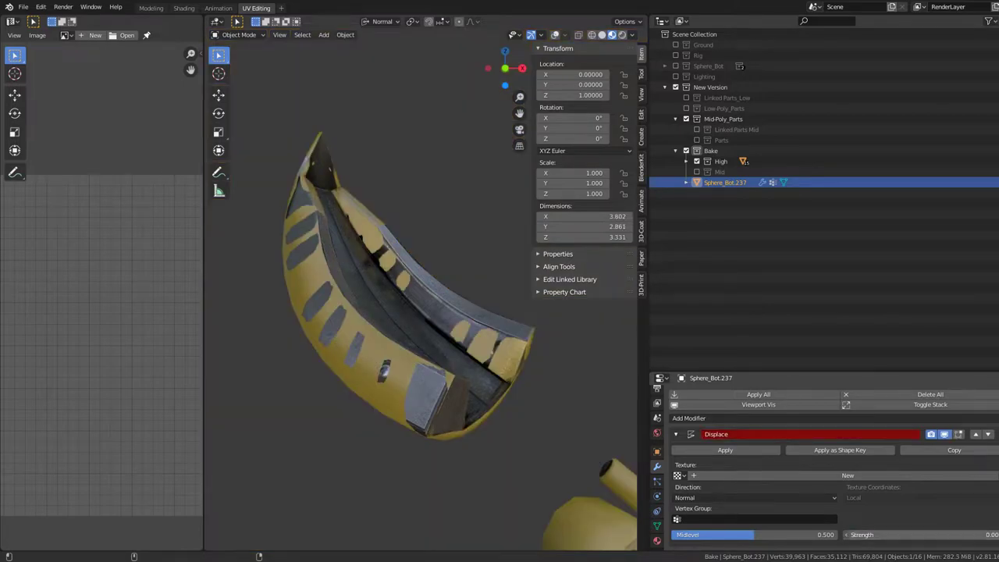
Lower the Displace Strength to 0.005 and inspect the yellow curved part
{"action": "left_click", "coordinate": [941, 534]}
{"action": "type", "text": "0.01"}
{"action": "key", "text": "Return"}
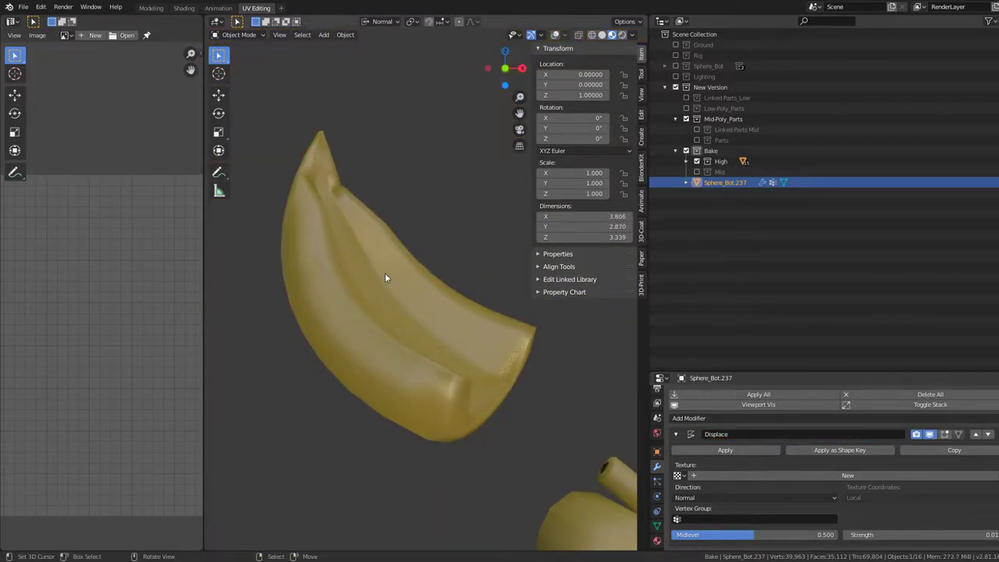
{"action": "mouse_move", "coordinate": [385, 273]}
{"action": "middle_mouse_down"}
{"action": "mouse_move", "coordinate": [485, 254]}
{"action": "mouse_move", "coordinate": [470, 230]}
{"action": "mouse_move", "coordinate": [412, 240]}
{"action": "mouse_move", "coordinate": [456, 308]}
{"action": "mouse_move", "coordinate": [328, 366]}
{"action": "mouse_move", "coordinate": [453, 343]}
{"action": "mouse_move", "coordinate": [372, 334]}
{"action": "mouse_move", "coordinate": [380, 286]}
{"action": "mouse_move", "coordinate": [448, 297]}
{"action": "mouse_move", "coordinate": [510, 334]}
{"action": "mouse_move", "coordinate": [808, 431]}
{"action": "middle_mouse_up"}
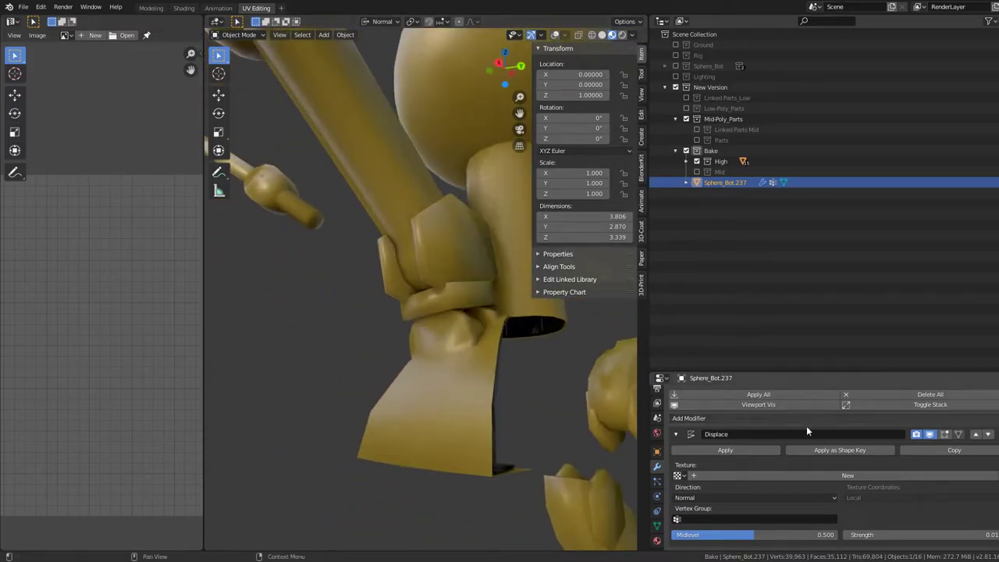
{"action": "type", "text": "05"}
{"action": "key", "text": "Return"}
{"action": "mouse_move", "coordinate": [442, 280]}
{"action": "middle_mouse_down"}
{"action": "mouse_move", "coordinate": [333, 275]}
{"action": "mouse_move", "coordinate": [323, 326]}
{"action": "mouse_move", "coordinate": [366, 304]}
{"action": "mouse_move", "coordinate": [558, 334]}
{"action": "mouse_move", "coordinate": [242, 281]}
{"action": "mouse_move", "coordinate": [383, 297]}
{"action": "mouse_move", "coordinate": [473, 239]}
{"action": "mouse_move", "coordinate": [437, 390]}
{"action": "mouse_move", "coordinate": [334, 363]}
{"action": "mouse_move", "coordinate": [462, 369]}
{"action": "mouse_move", "coordinate": [430, 330]}
{"action": "mouse_move", "coordinate": [408, 345]}
{"action": "mouse_move", "coordinate": [436, 297]}
{"action": "mouse_move", "coordinate": [373, 296]}
{"action": "mouse_move", "coordinate": [341, 268]}
{"action": "mouse_move", "coordinate": [406, 281]}
{"action": "middle_mouse_up"}
{"action": "scroll", "coordinate": [243, 279], "scroll_direction": "down", "scroll_amount": 3}
Raise the Strength to 0.01, then 0.02, and maximize the 3D viewport with Ctrl+Space
{"action": "left_click", "coordinate": [981, 535]}
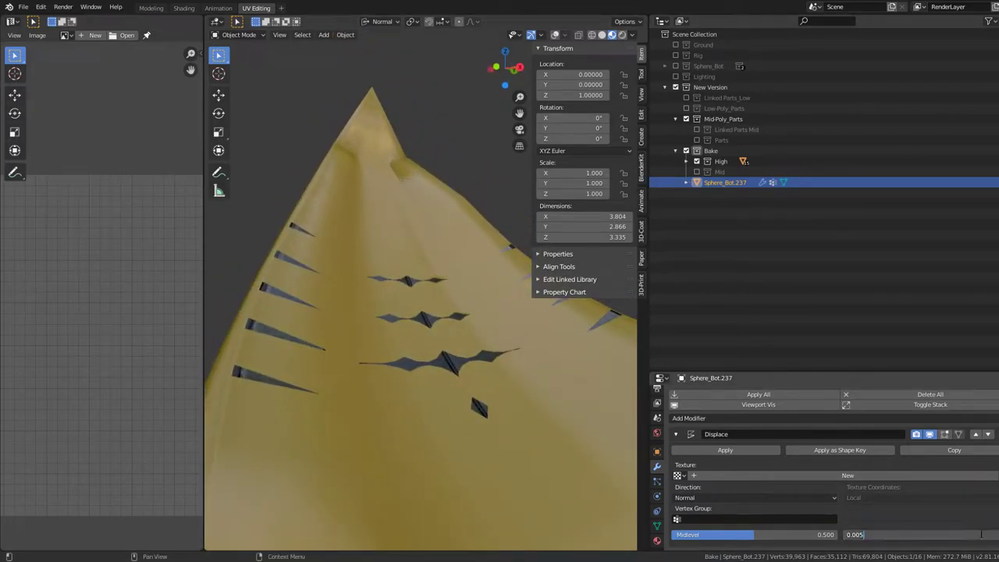
{"action": "type", "text": "1"}
{"action": "key", "text": "Return"}
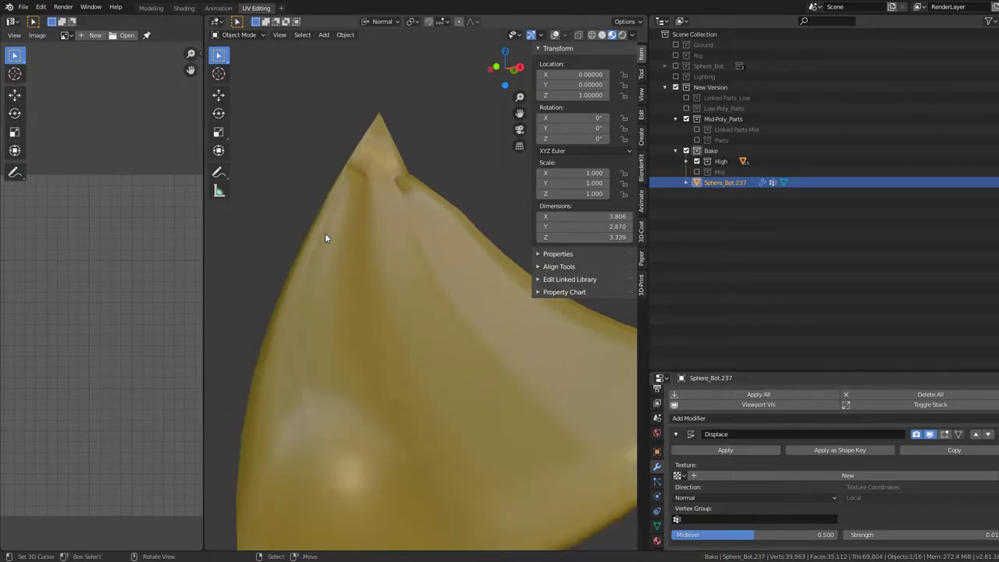
{"action": "mouse_move", "coordinate": [324, 233]}
{"action": "middle_mouse_down"}
{"action": "mouse_move", "coordinate": [350, 263]}
{"action": "mouse_move", "coordinate": [505, 267]}
{"action": "mouse_move", "coordinate": [406, 288]}
{"action": "mouse_move", "coordinate": [398, 300]}
{"action": "mouse_move", "coordinate": [419, 221]}
{"action": "mouse_move", "coordinate": [544, 341]}
{"action": "mouse_move", "coordinate": [555, 373]}
{"action": "mouse_move", "coordinate": [485, 395]}
{"action": "mouse_move", "coordinate": [328, 359]}
{"action": "mouse_move", "coordinate": [445, 337]}
{"action": "mouse_move", "coordinate": [571, 360]}
{"action": "mouse_move", "coordinate": [353, 306]}
{"action": "mouse_move", "coordinate": [430, 306]}
{"action": "mouse_move", "coordinate": [482, 339]}
{"action": "mouse_move", "coordinate": [442, 335]}
{"action": "mouse_move", "coordinate": [446, 310]}
{"action": "mouse_move", "coordinate": [484, 344]}
{"action": "middle_mouse_up"}
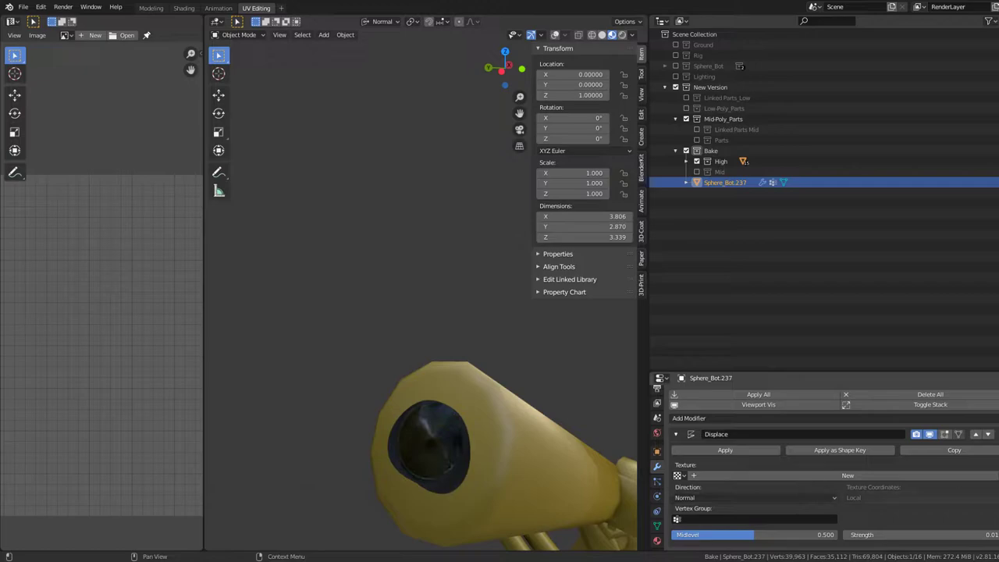
{"action": "left_click", "coordinate": [978, 536]}
{"action": "type", "text": "0.02"}
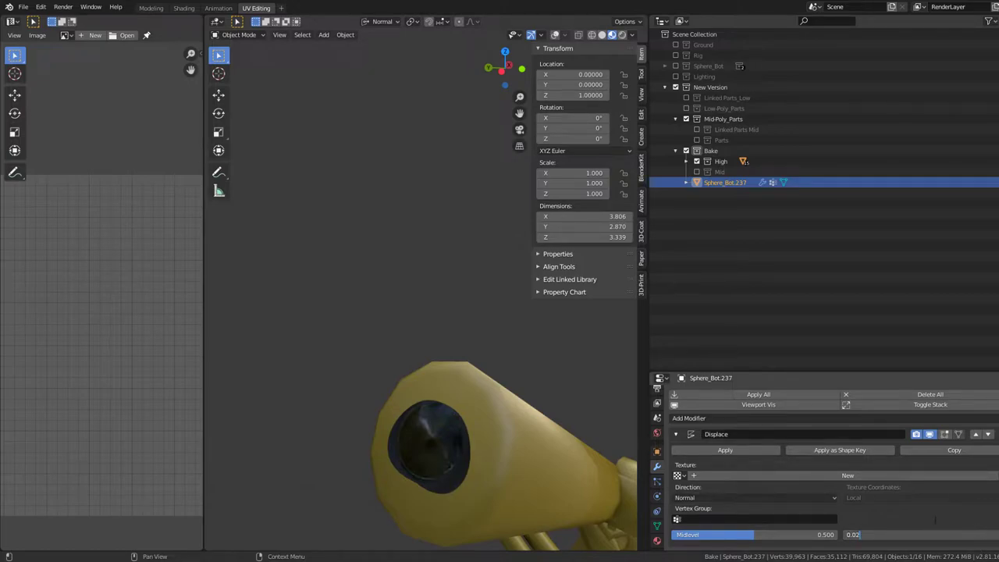
{"action": "key", "text": "Return"}
{"action": "mouse_move", "coordinate": [484, 343]}
{"action": "middle_mouse_down"}
{"action": "mouse_move", "coordinate": [509, 339]}
{"action": "mouse_move", "coordinate": [506, 310]}
{"action": "mouse_move", "coordinate": [365, 324]}
{"action": "mouse_move", "coordinate": [421, 348]}
{"action": "mouse_move", "coordinate": [509, 332]}
{"action": "mouse_move", "coordinate": [455, 223]}
{"action": "mouse_move", "coordinate": [504, 296]}
{"action": "mouse_move", "coordinate": [539, 312]}
{"action": "mouse_move", "coordinate": [239, 406]}
{"action": "mouse_move", "coordinate": [404, 305]}
{"action": "mouse_move", "coordinate": [489, 306]}
{"action": "middle_mouse_up"}
{"action": "key", "text": "ctrl+space"}
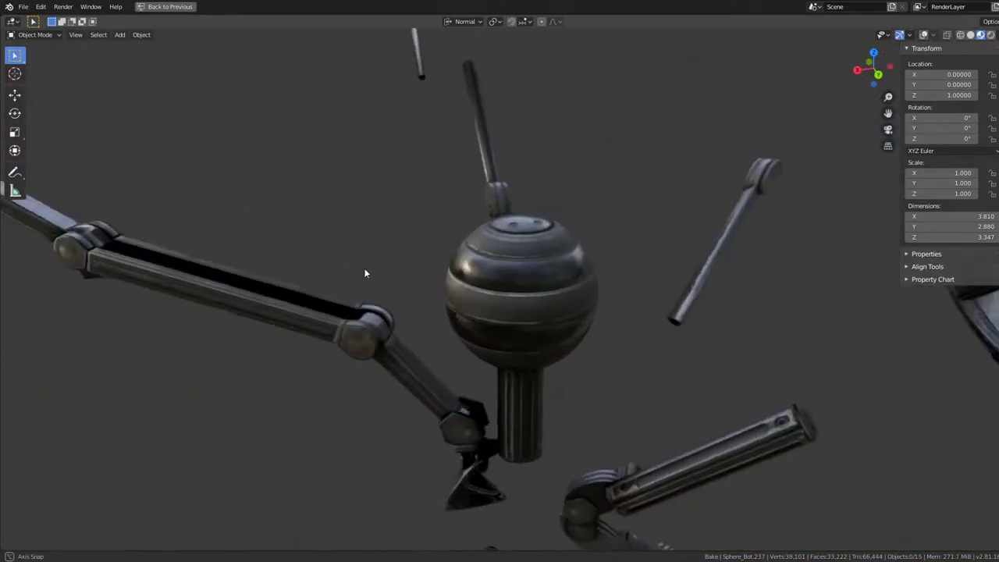
Select the metal sphere head, turn overlays back on and restore the normal layout
{"action": "left_click", "coordinate": [529, 318]}
{"action": "mouse_move", "coordinate": [529, 317]}
{"action": "middle_mouse_down"}
{"action": "mouse_move", "coordinate": [531, 350]}
{"action": "mouse_move", "coordinate": [523, 336]}
{"action": "mouse_move", "coordinate": [551, 366]}
{"action": "mouse_move", "coordinate": [374, 317]}
{"action": "mouse_move", "coordinate": [516, 272]}
{"action": "middle_mouse_up"}
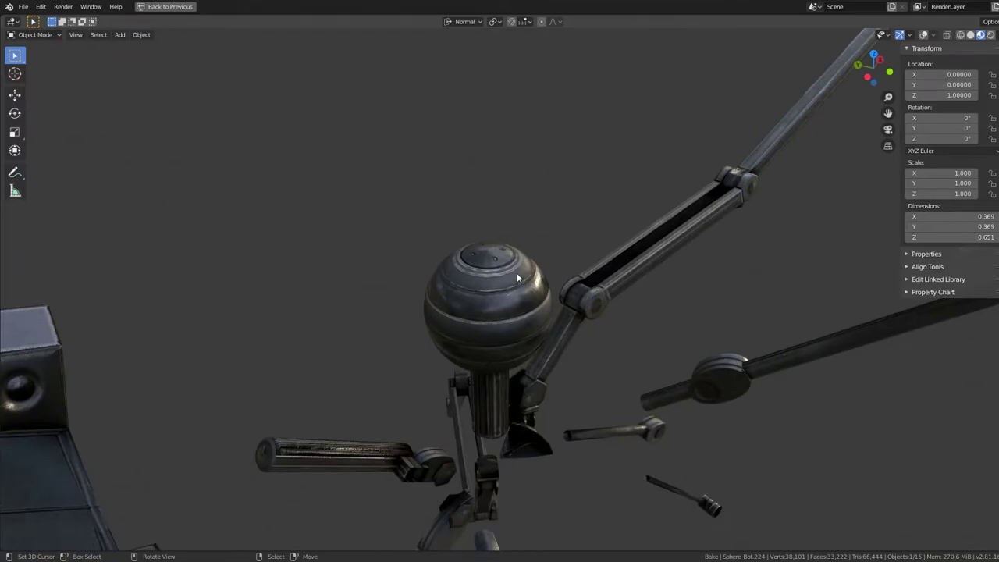
{"action": "left_click", "coordinate": [923, 35]}
{"action": "scroll", "coordinate": [469, 243], "scroll_direction": "up", "scroll_amount": 2}
{"action": "mouse_move", "coordinate": [469, 242]}
{"action": "middle_mouse_down"}
{"action": "mouse_move", "coordinate": [481, 283]}
{"action": "mouse_move", "coordinate": [433, 271]}
{"action": "mouse_move", "coordinate": [462, 342]}
{"action": "middle_mouse_up"}
{"action": "key", "text": "ctrl+space"}
Briefly open the Add menu and enter then leave Edit Mode on Sphere_Bot.224
{"action": "scroll", "coordinate": [440, 331], "scroll_direction": "up", "scroll_amount": 2}
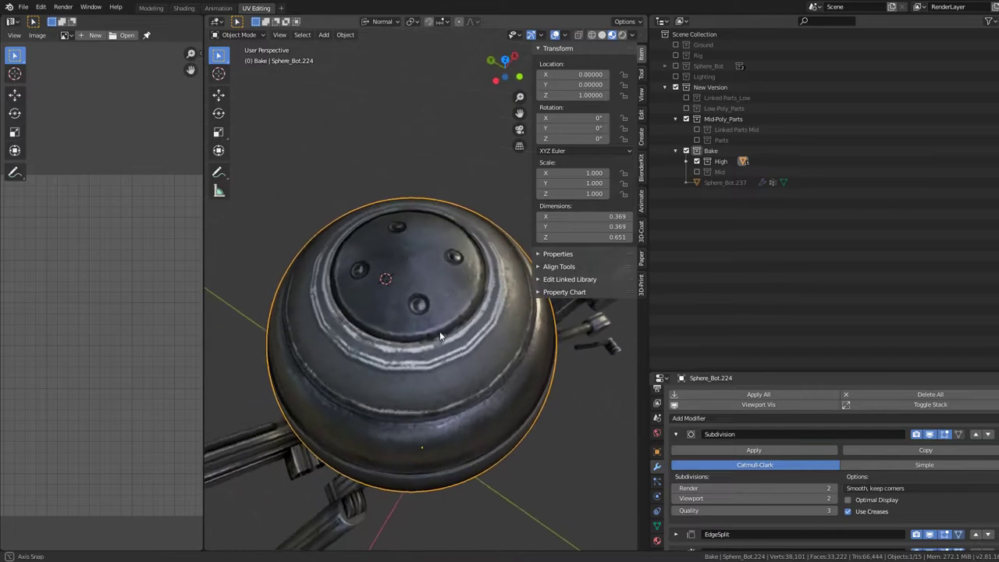
{"action": "scroll", "coordinate": [442, 310], "scroll_direction": "up", "scroll_amount": 2}
{"action": "key", "text": "shift+a"}
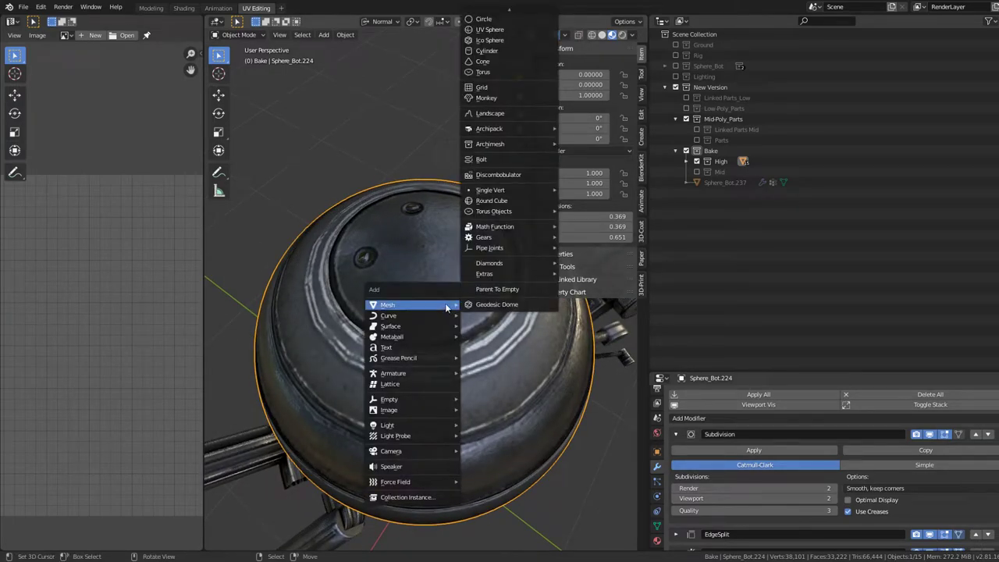
{"action": "key", "text": "Escape"}
{"action": "scroll", "coordinate": [428, 297], "scroll_direction": "down", "scroll_amount": 5}
{"action": "mouse_move", "coordinate": [404, 279]}
{"action": "middle_mouse_down"}
{"action": "mouse_move", "coordinate": [426, 293]}
{"action": "mouse_move", "coordinate": [419, 281]}
{"action": "mouse_move", "coordinate": [437, 258]}
{"action": "mouse_move", "coordinate": [442, 324]}
{"action": "mouse_move", "coordinate": [427, 258]}
{"action": "middle_mouse_up"}
{"action": "key", "text": "Tab"}
{"action": "scroll", "coordinate": [428, 281], "scroll_direction": "up", "scroll_amount": 3}
{"action": "key", "text": "a"}
{"action": "scroll", "coordinate": [433, 297], "scroll_direction": "up", "scroll_amount": 2}
{"action": "key", "text": "Tab"}
{"action": "scroll", "coordinate": [441, 311], "scroll_direction": "down", "scroll_amount": 4}
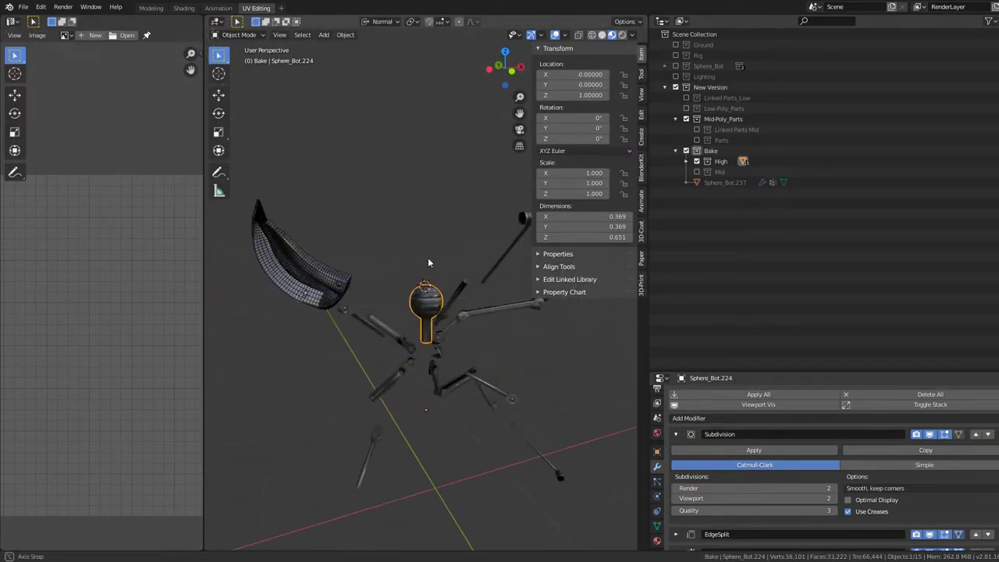
{"action": "mouse_move", "coordinate": [352, 279]}
{"action": "middle_mouse_down"}
{"action": "mouse_move", "coordinate": [412, 297]}
{"action": "mouse_move", "coordinate": [408, 283]}
{"action": "mouse_move", "coordinate": [421, 289]}
{"action": "middle_mouse_up"}
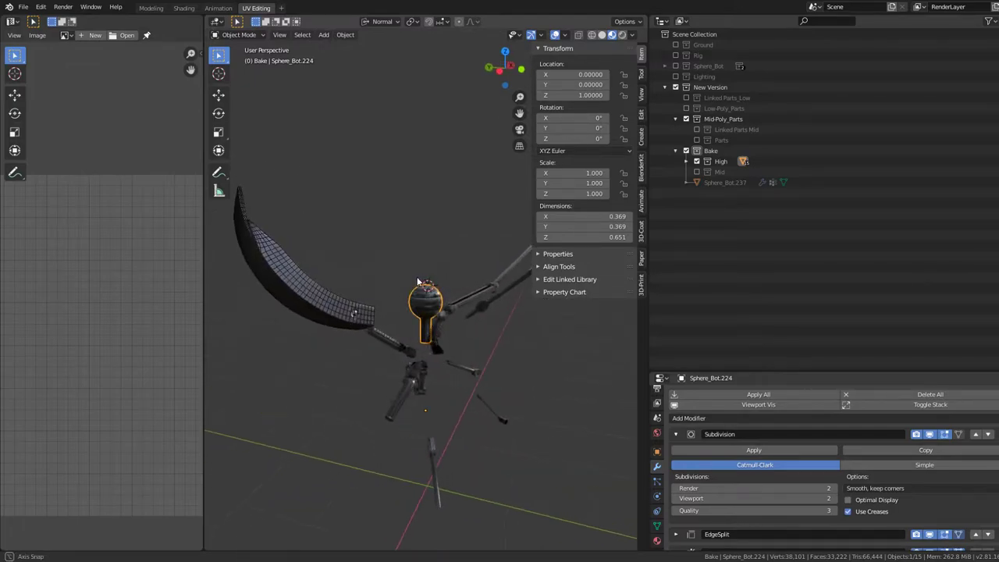
Rename the old bake object Sphere_Bot.237 to BS
{"action": "left_click", "coordinate": [697, 161]}
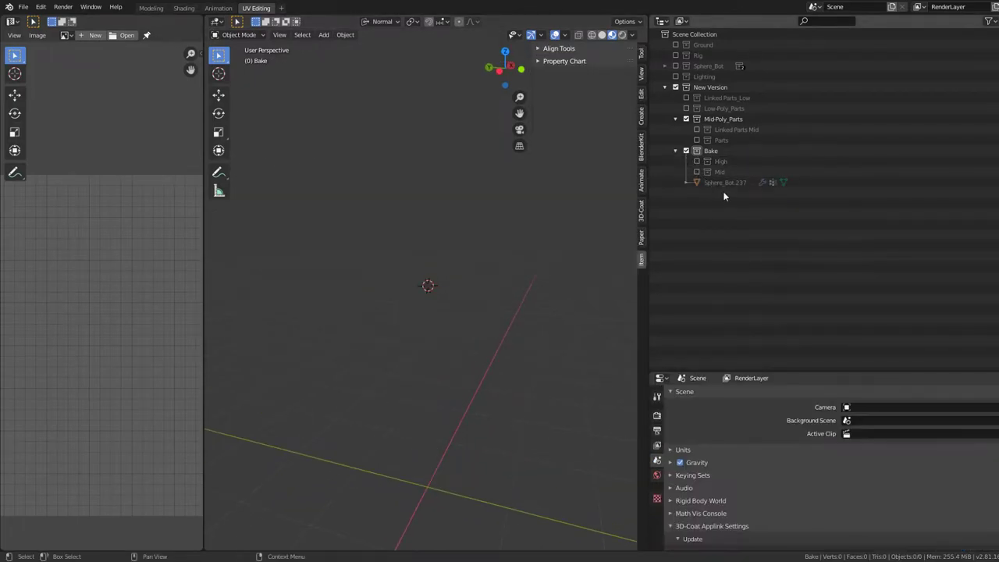
{"action": "double_click", "coordinate": [725, 182]}
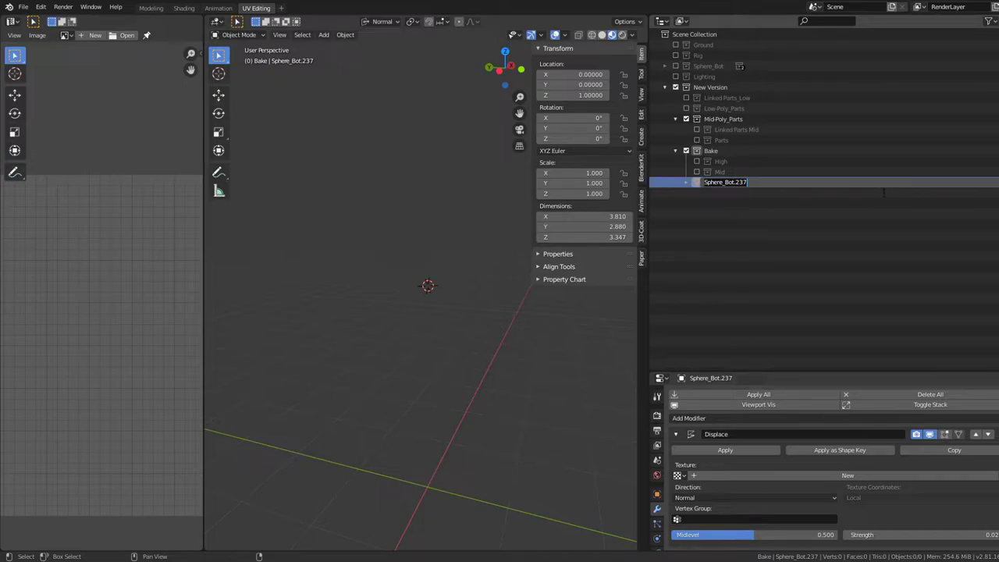
{"action": "type", "text": "BS"}
{"action": "key", "text": "Return"}
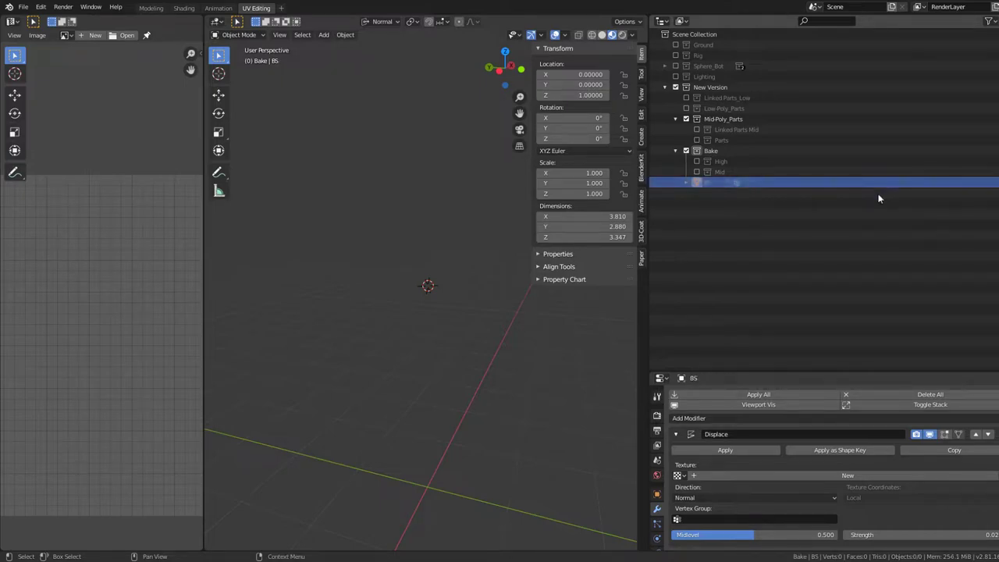
Duplicate all High robot parts in place and move the copies into the Bake collection
{"action": "left_click", "coordinate": [696, 161]}
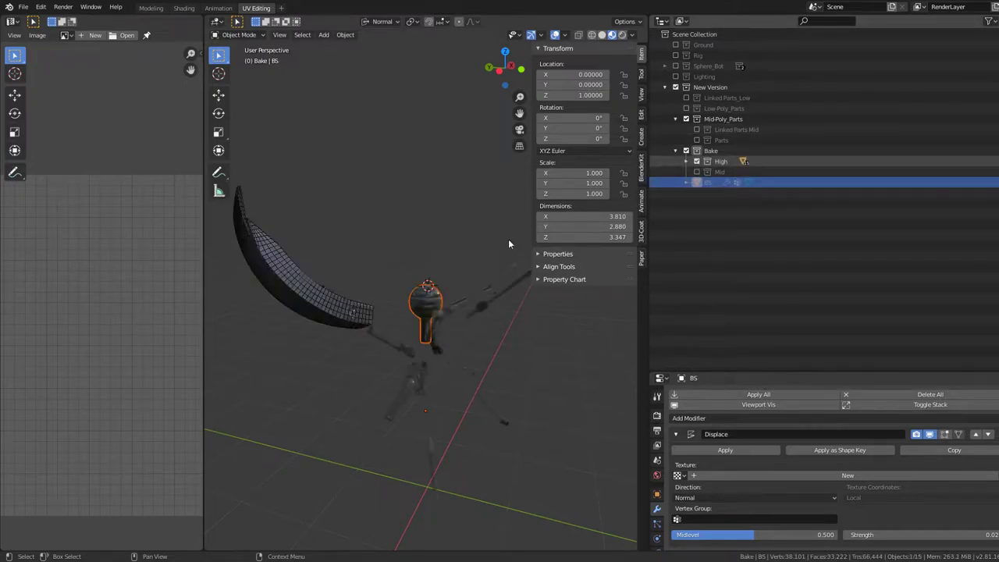
{"action": "key", "text": "a"}
{"action": "key", "text": "KP_Decimal"}
{"action": "mouse_move", "coordinate": [365, 295]}
{"action": "middle_mouse_down"}
{"action": "mouse_move", "coordinate": [486, 338]}
{"action": "mouse_move", "coordinate": [475, 320]}
{"action": "mouse_move", "coordinate": [464, 356]}
{"action": "mouse_move", "coordinate": [418, 327]}
{"action": "mouse_move", "coordinate": [453, 341]}
{"action": "middle_mouse_up"}
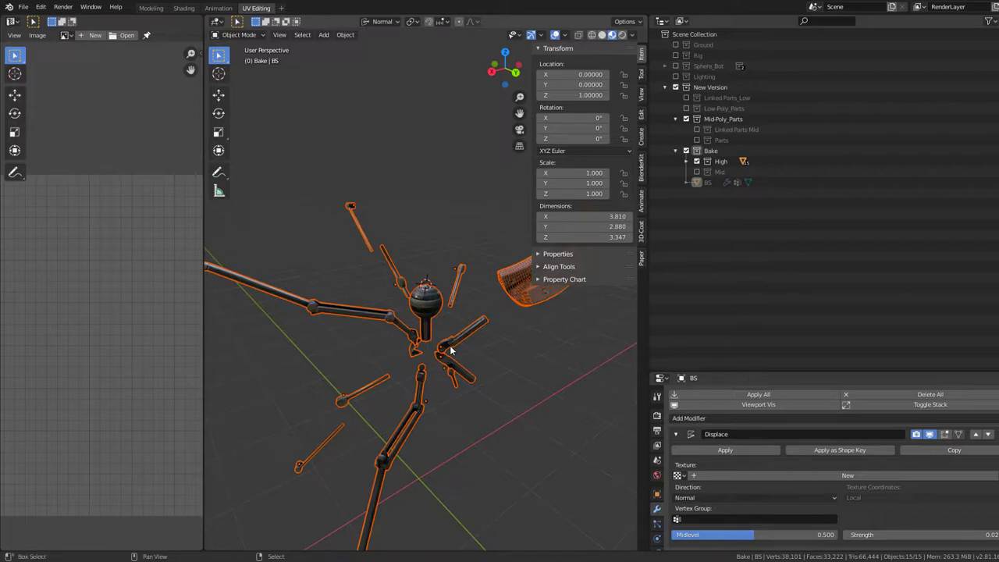
{"action": "key", "text": "shift+d"}
{"action": "right_click", "coordinate": [444, 341]}
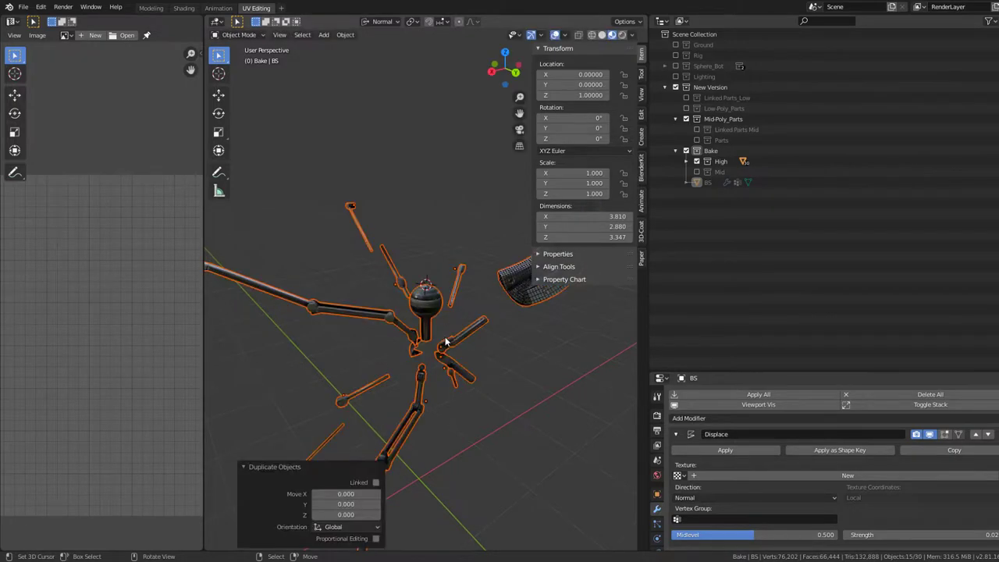
{"action": "key", "text": "m"}
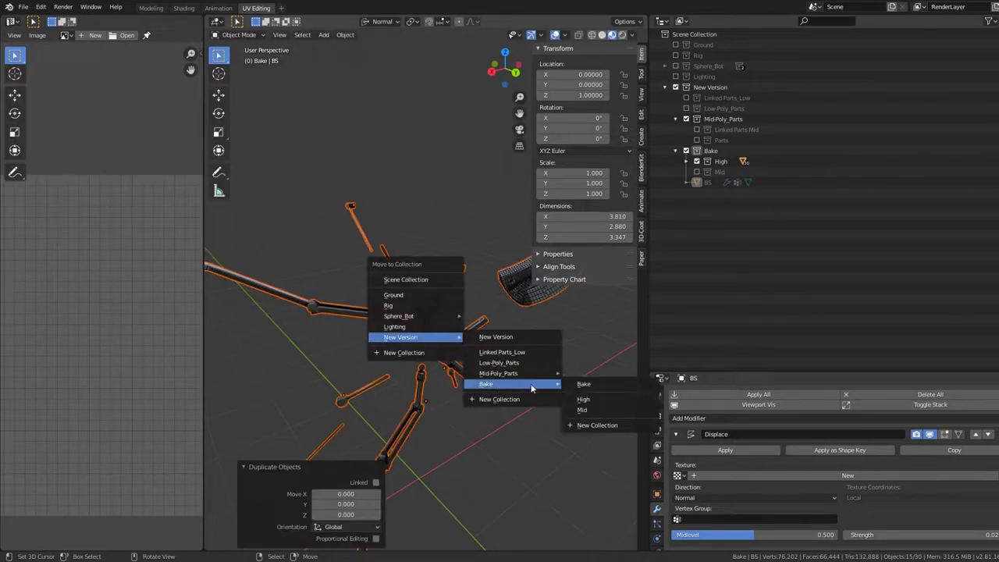
{"action": "left_click", "coordinate": [575, 383]}
Hide the High collection and make the selected Bake duplicates single-user
{"action": "left_click", "coordinate": [697, 162]}
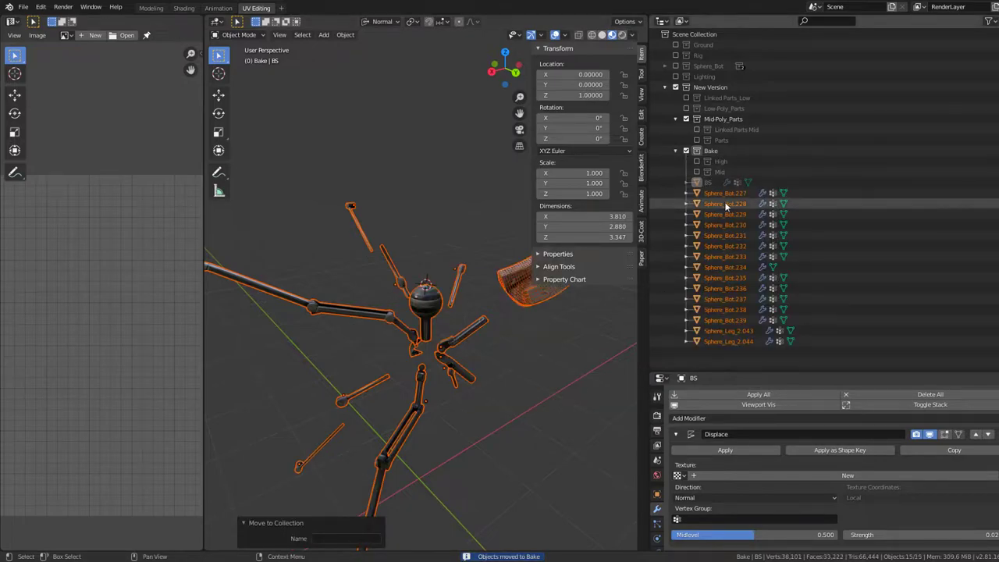
{"action": "left_click", "coordinate": [724, 193]}
{"action": "key", "text": "b"}
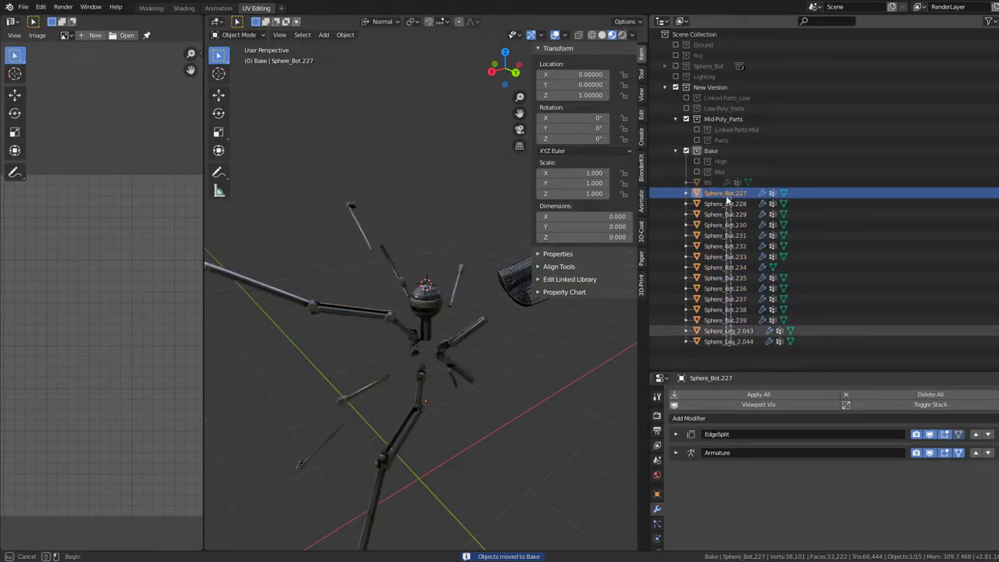
{"action": "left_click_drag", "start_coordinate": [727, 201], "coordinate": [726, 195]}
{"action": "left_click", "coordinate": [345, 35]}
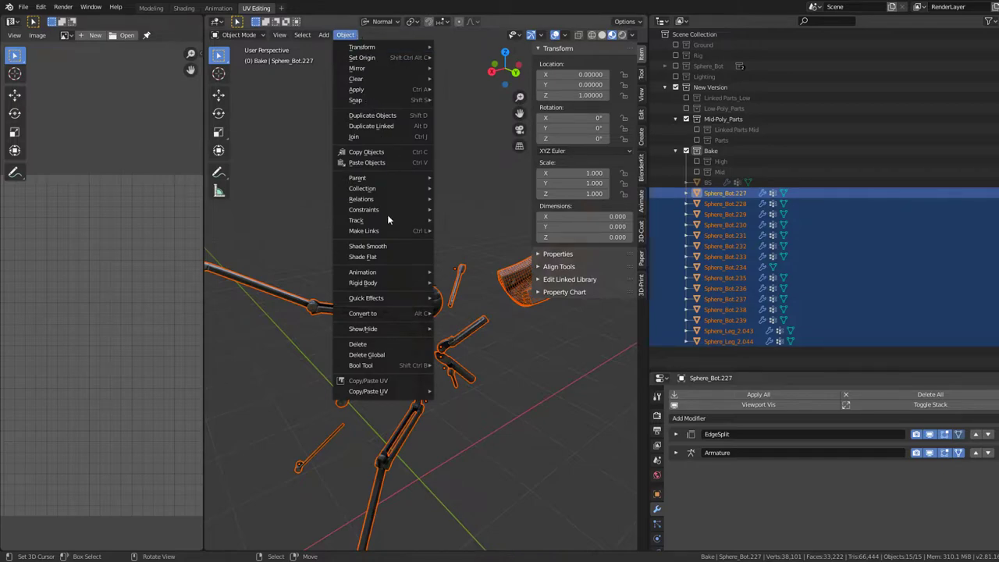
{"action": "mouse_move", "coordinate": [362, 199]}
{"action": "left_click", "coordinate": [581, 253]}
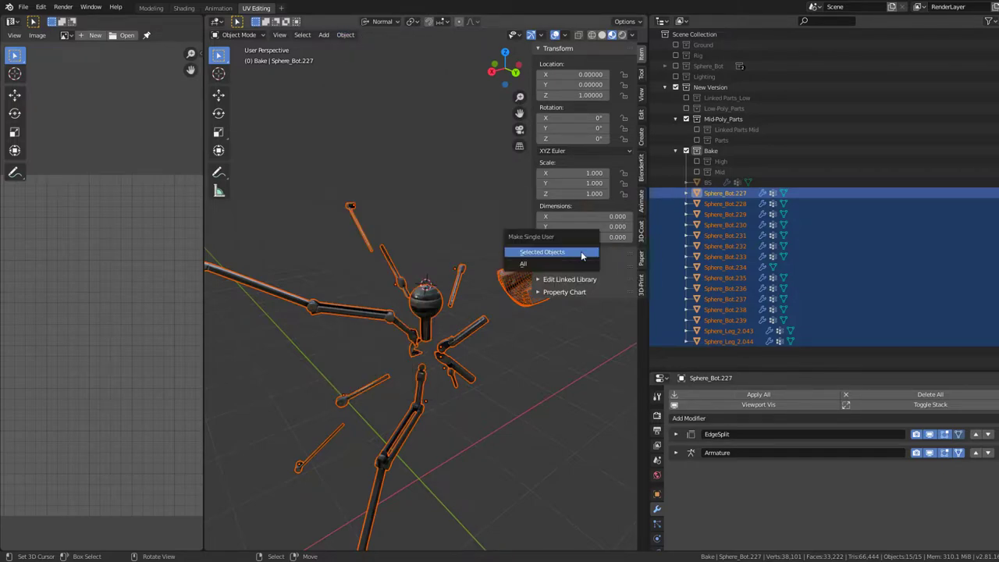
{"action": "left_click", "coordinate": [581, 256]}
Apply all modifiers on the duplicates and join them into Sphere_Bot.237 with Ctrl+J
{"action": "right_click", "coordinate": [397, 214]}
{"action": "key", "text": "F3"}
{"action": "type", "text": "Apply All Modifiers"}
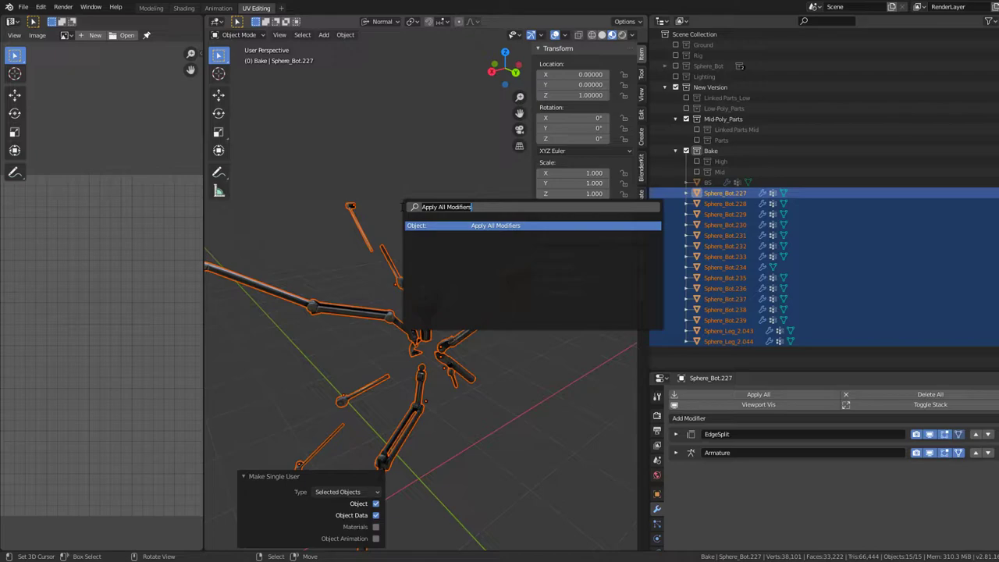
{"action": "key", "text": "Return"}
{"action": "scroll", "coordinate": [384, 249], "scroll_direction": "up", "scroll_amount": 3}
{"action": "scroll", "coordinate": [383, 248], "scroll_direction": "up", "scroll_amount": 1}
{"action": "right_click", "coordinate": [414, 277]}
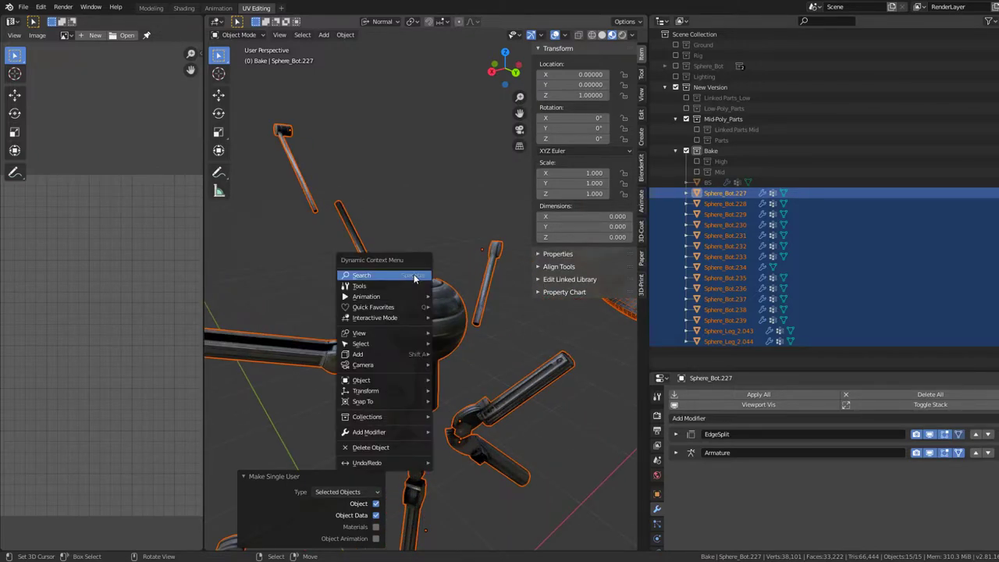
{"action": "middle_click_drag", "start_coordinate": [453, 276], "coordinate": [393, 286]}
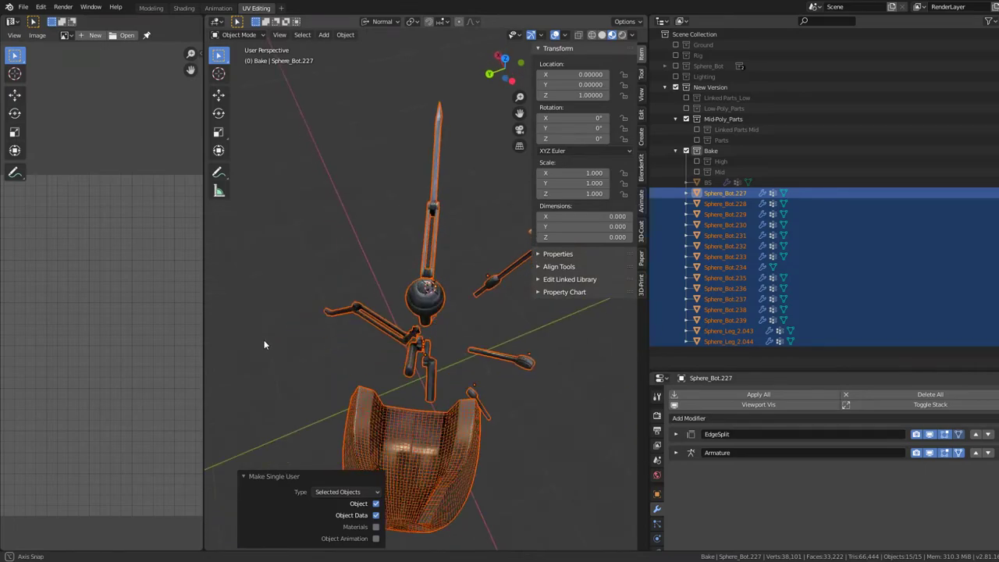
{"action": "right_click", "coordinate": [392, 290]}
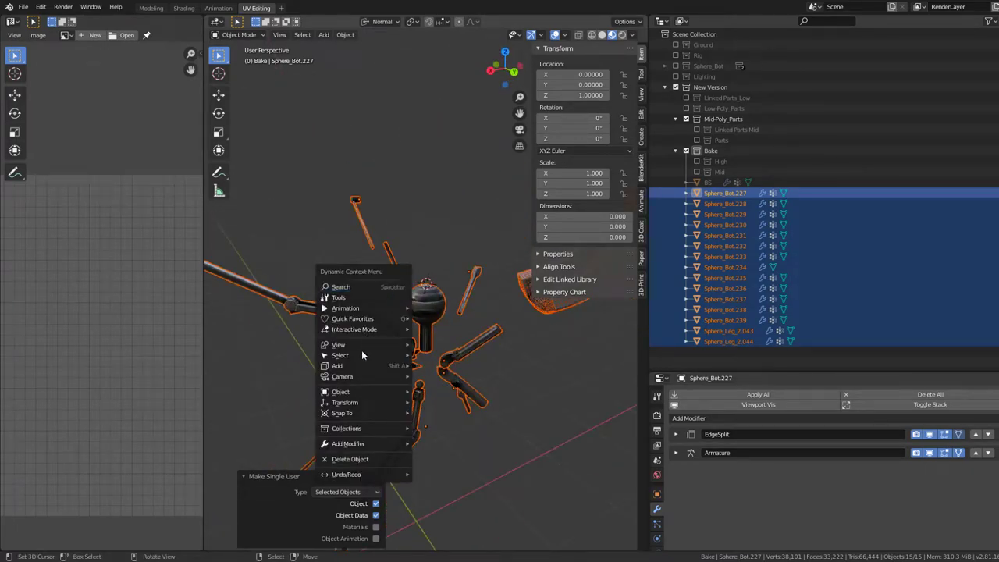
{"action": "right_click", "coordinate": [430, 223]}
{"action": "left_click", "coordinate": [429, 223]}
{"action": "type", "text": "Apply All Modifiers"}
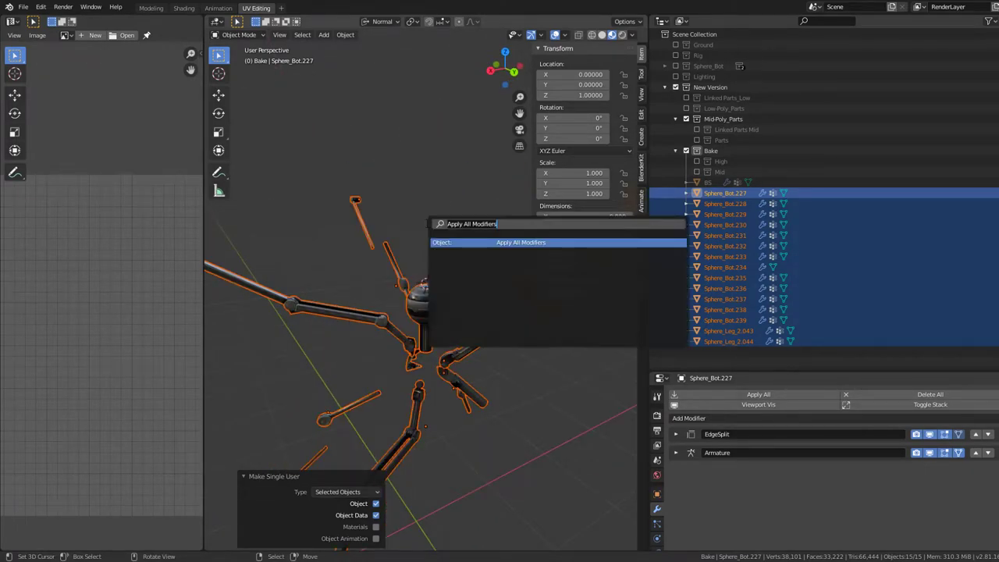
{"action": "left_click", "coordinate": [490, 242]}
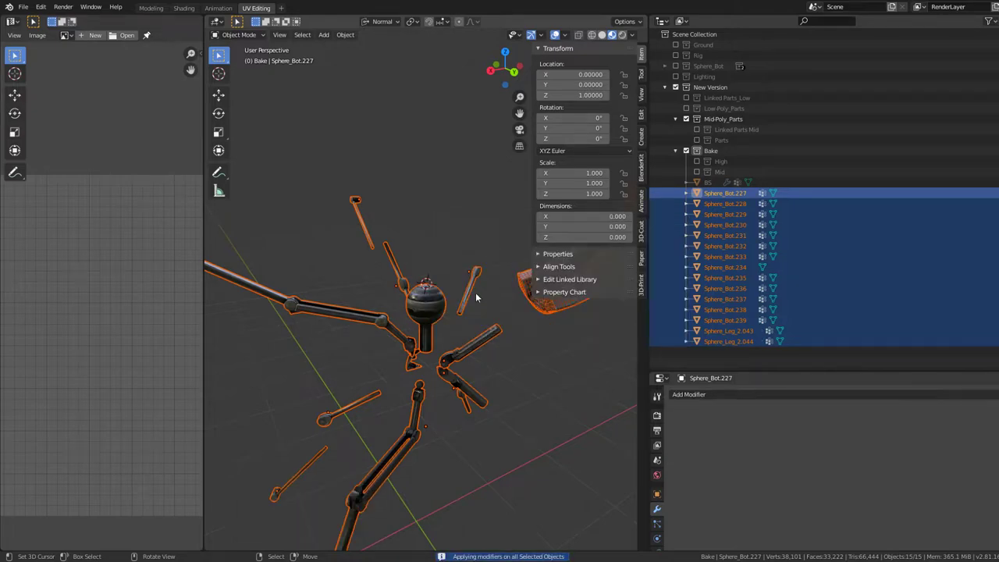
{"action": "left_click", "coordinate": [422, 338], "text": "shift"}
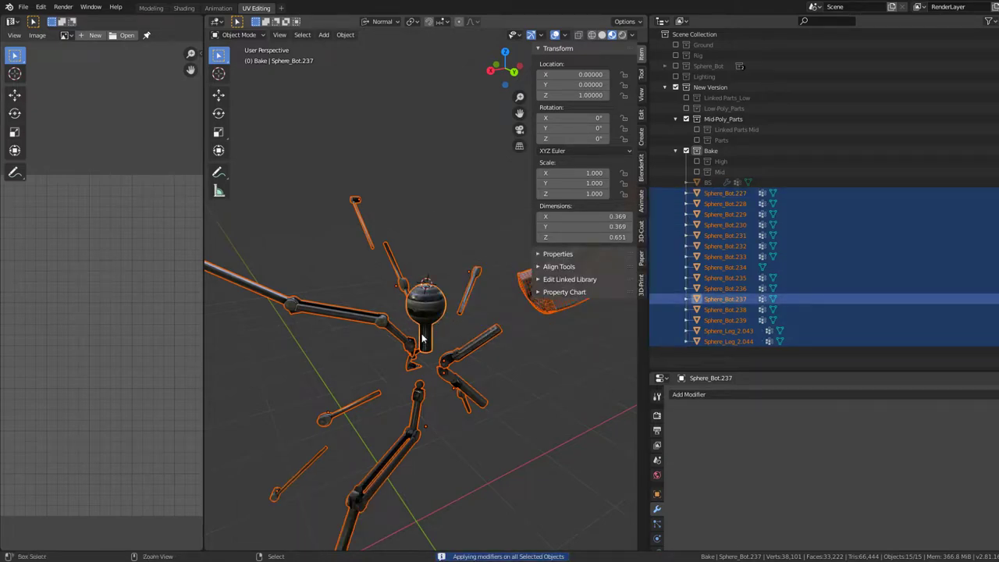
{"action": "key", "text": "ctrl+j"}
{"action": "scroll", "coordinate": [443, 299], "scroll_direction": "up", "scroll_amount": 5}
{"action": "mouse_move", "coordinate": [443, 298]}
{"action": "middle_mouse_down"}
{"action": "mouse_move", "coordinate": [303, 309]}
{"action": "mouse_move", "coordinate": [412, 326]}
{"action": "middle_mouse_up"}
{"action": "mouse_move", "coordinate": [470, 310]}
{"action": "middle_mouse_down"}
{"action": "mouse_move", "coordinate": [417, 316]}
{"action": "mouse_move", "coordinate": [437, 328]}
{"action": "middle_mouse_up"}
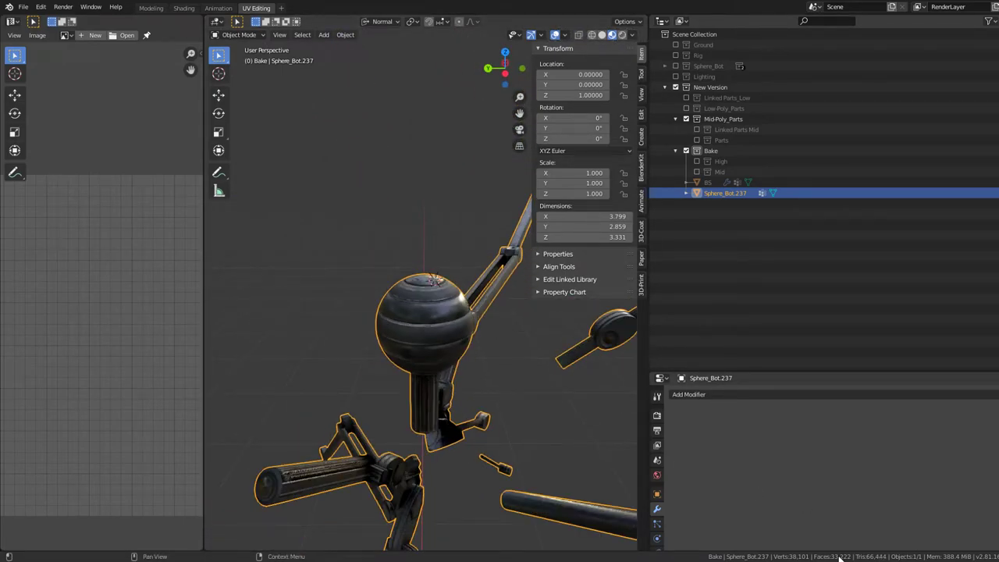
{"action": "scroll", "coordinate": [476, 338], "scroll_direction": "up", "scroll_amount": 3}
{"action": "mouse_move", "coordinate": [475, 338]}
{"action": "middle_mouse_down"}
{"action": "mouse_move", "coordinate": [396, 387]}
{"action": "mouse_move", "coordinate": [331, 316]}
{"action": "mouse_move", "coordinate": [339, 258]}
{"action": "middle_mouse_up"}
{"action": "scroll", "coordinate": [339, 257], "scroll_direction": "down", "scroll_amount": 3}
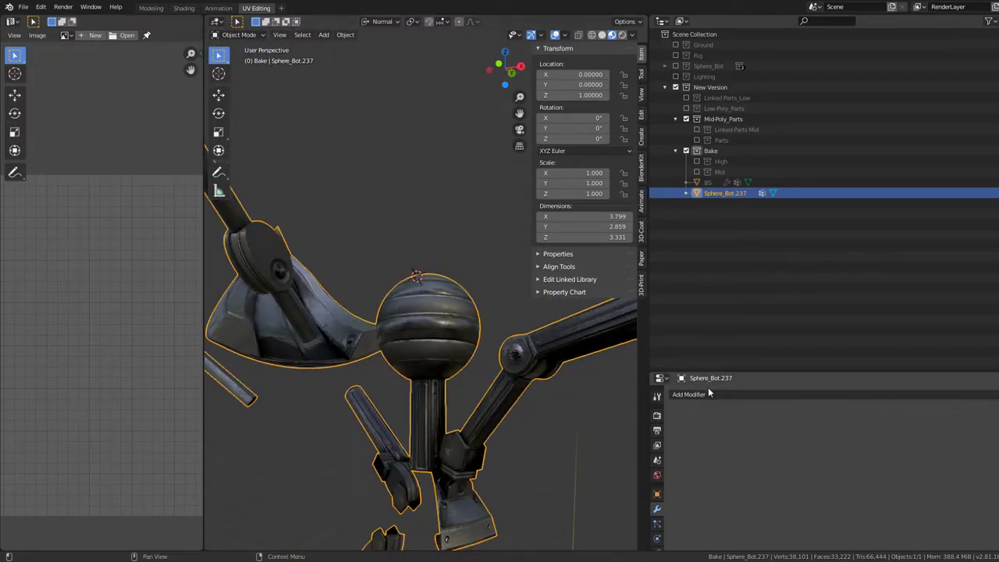
{"action": "scroll", "coordinate": [484, 296], "scroll_direction": "up", "scroll_amount": 2}
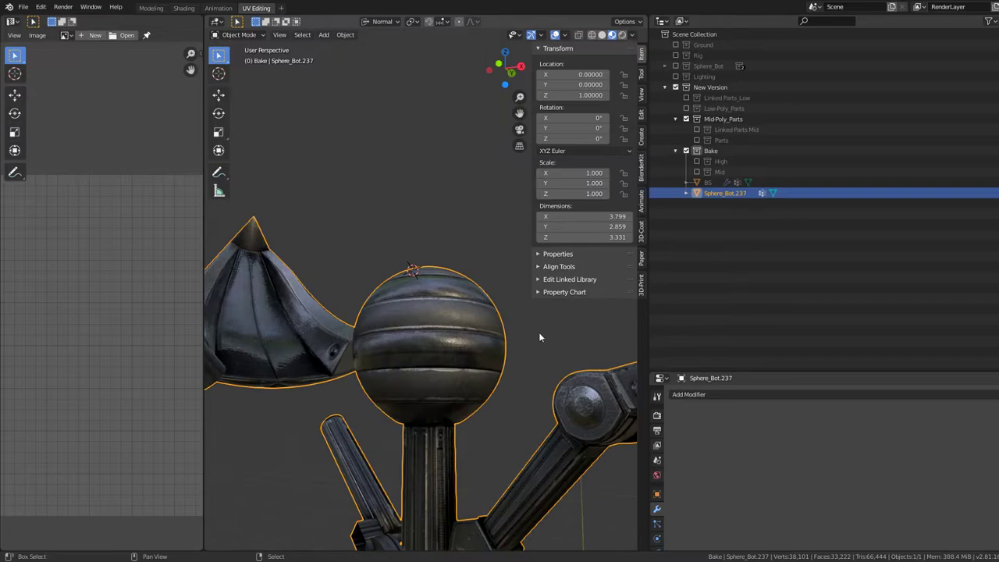
{"action": "mouse_move", "coordinate": [539, 332]}
{"action": "middle_mouse_down"}
{"action": "mouse_move", "coordinate": [419, 285]}
{"action": "mouse_move", "coordinate": [429, 285]}
{"action": "middle_mouse_up"}
{"action": "scroll", "coordinate": [359, 308], "scroll_direction": "down", "scroll_amount": 2}
{"action": "scroll", "coordinate": [359, 308], "scroll_direction": "down", "scroll_amount": 3}
{"action": "mouse_move", "coordinate": [359, 308]}
{"action": "middle_mouse_down"}
{"action": "mouse_move", "coordinate": [405, 288]}
{"action": "mouse_move", "coordinate": [384, 310]}
{"action": "mouse_move", "coordinate": [388, 269]}
{"action": "mouse_move", "coordinate": [355, 313]}
{"action": "middle_mouse_up"}
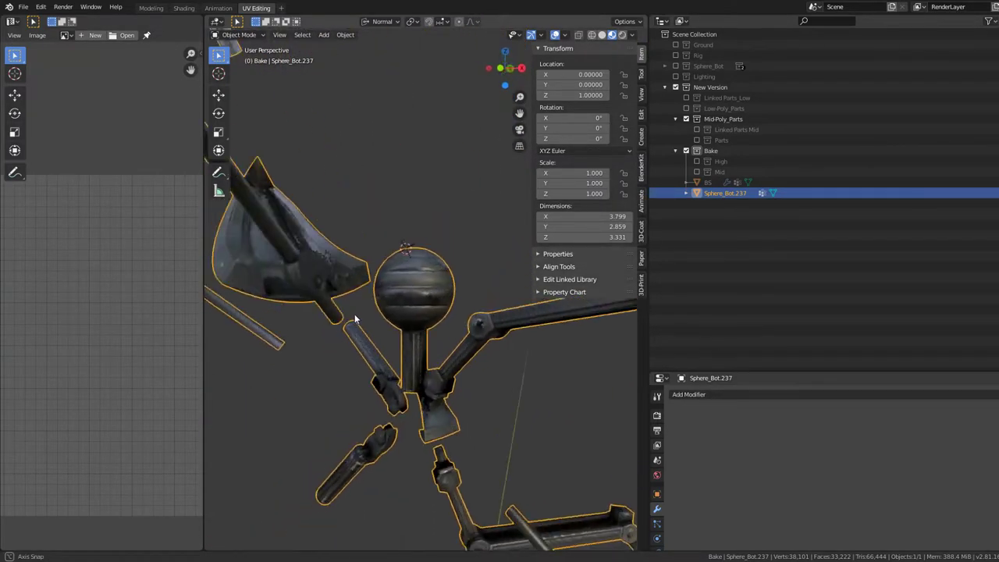
{"action": "scroll", "coordinate": [354, 314], "scroll_direction": "up", "scroll_amount": 3}
{"action": "mouse_move", "coordinate": [425, 303]}
{"action": "middle_mouse_down"}
{"action": "mouse_move", "coordinate": [283, 194]}
{"action": "mouse_move", "coordinate": [328, 299]}
{"action": "mouse_move", "coordinate": [230, 279]}
{"action": "mouse_move", "coordinate": [362, 332]}
{"action": "mouse_move", "coordinate": [436, 380]}
{"action": "middle_mouse_up"}
{"action": "scroll", "coordinate": [230, 278], "scroll_direction": "down", "scroll_amount": 3}
{"action": "scroll", "coordinate": [361, 332], "scroll_direction": "up", "scroll_amount": 2}
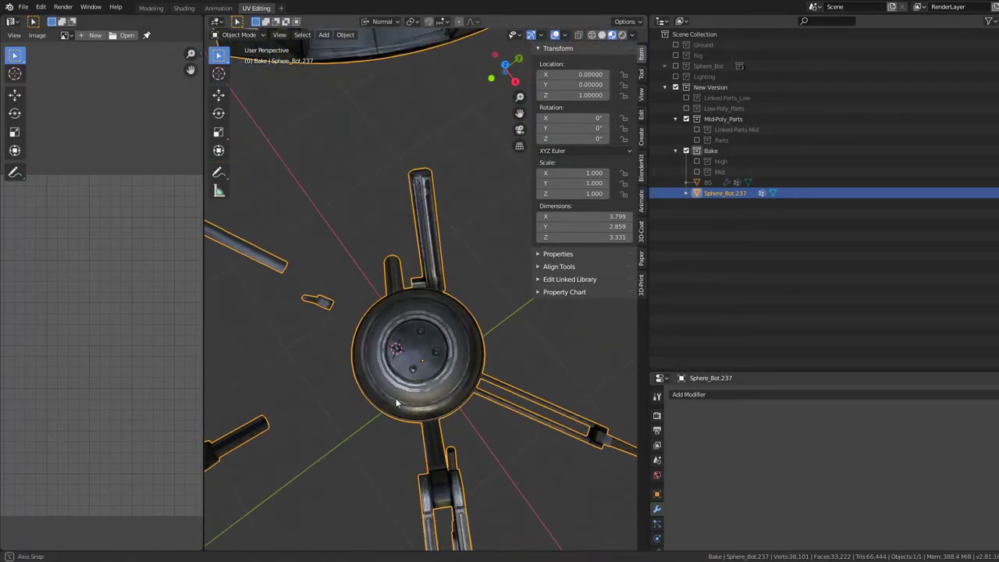
{"action": "scroll", "coordinate": [436, 381], "scroll_direction": "up", "scroll_amount": 3}
{"action": "scroll", "coordinate": [424, 415], "scroll_direction": "down", "scroll_amount": 3}
{"action": "middle_click_drag", "start_coordinate": [424, 415], "coordinate": [368, 334]}
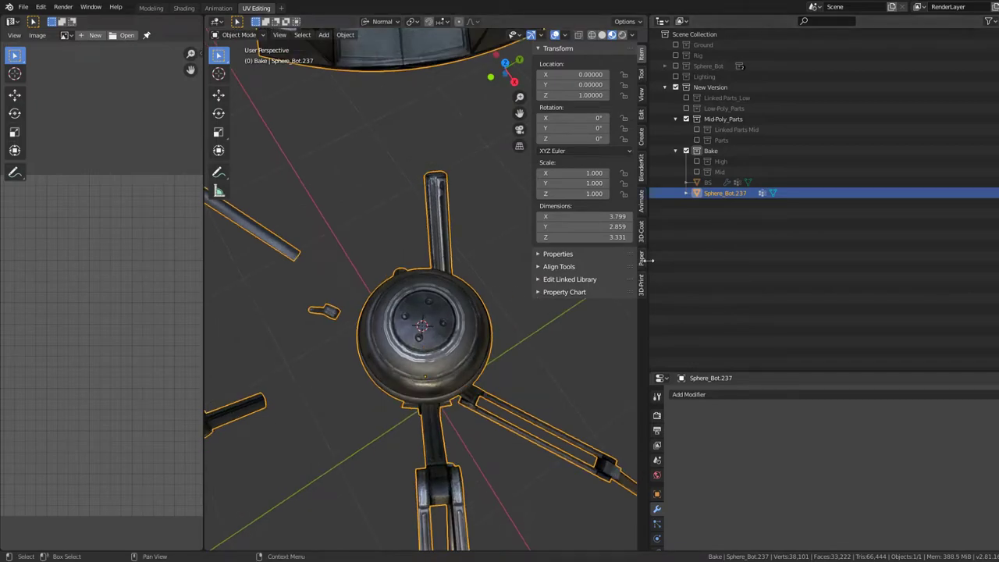
{"action": "left_click_drag", "start_coordinate": [647, 266], "coordinate": [830, 272]}
{"action": "middle_click_drag", "start_coordinate": [484, 336], "coordinate": [516, 311]}
{"action": "key", "text": "shift+a"}
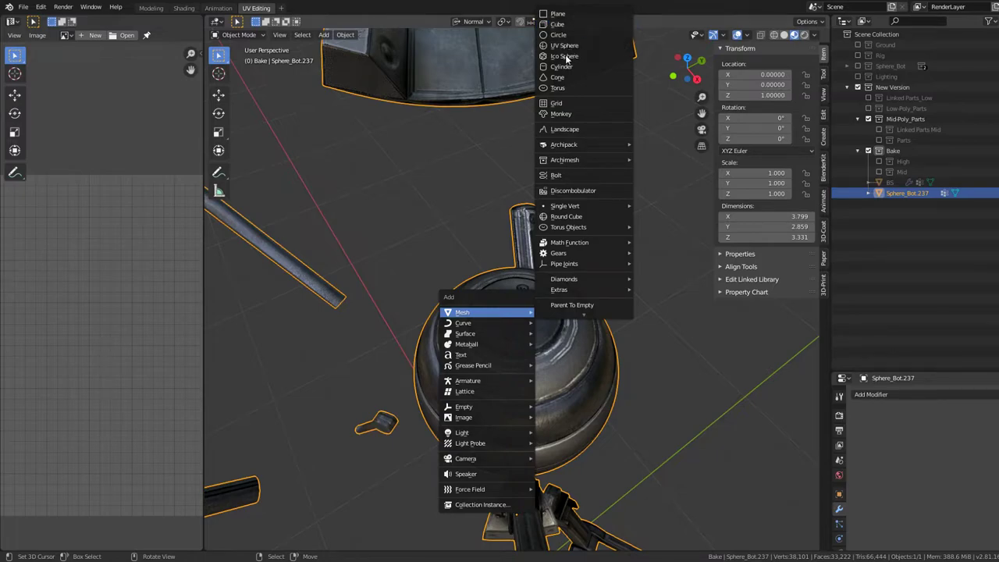
Add an icosphere and settle its subdivisions at 4 after trying 2, 3 and 5
{"action": "left_click", "coordinate": [564, 56]}
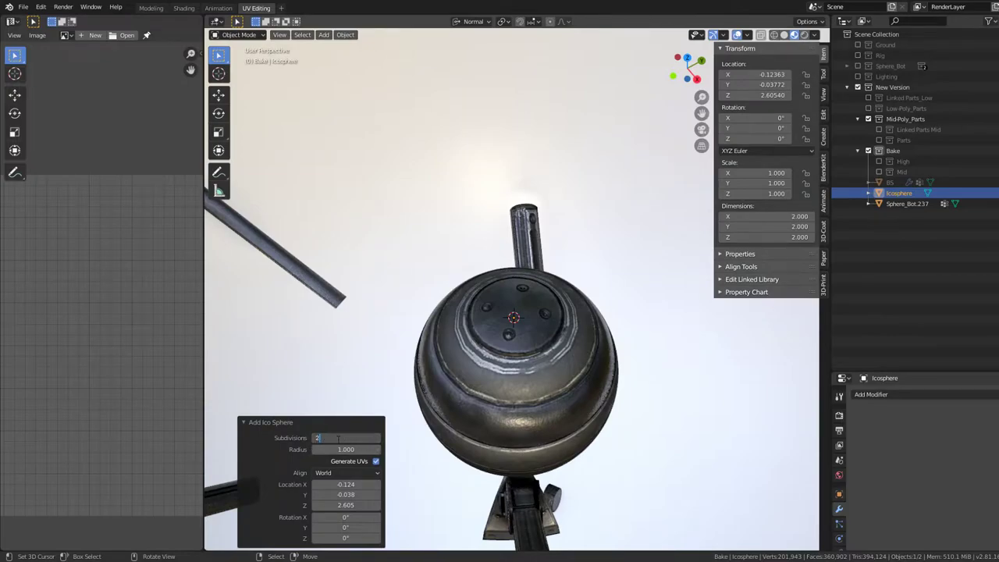
{"action": "key", "text": "Return"}
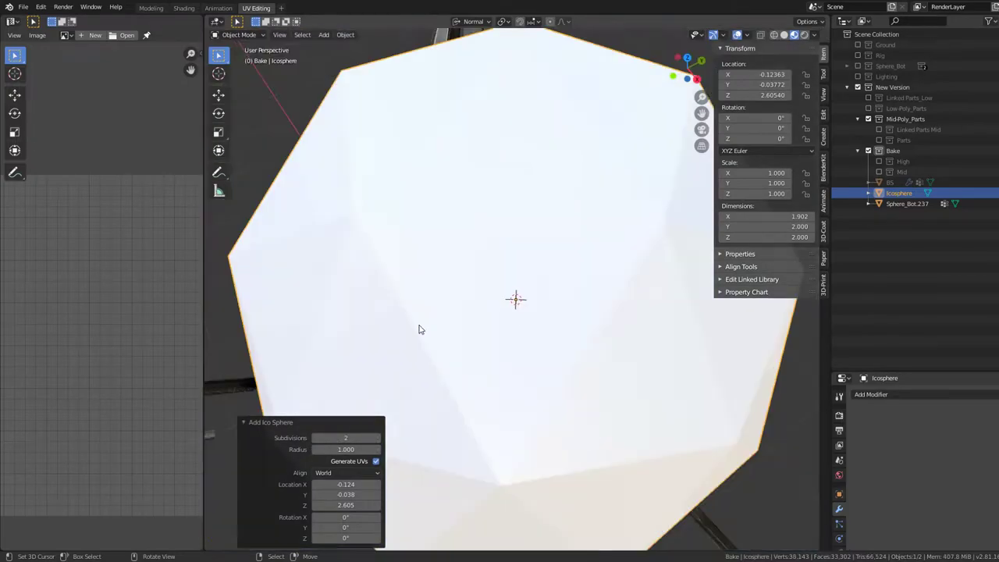
{"action": "left_click", "coordinate": [379, 440]}
{"action": "left_click", "coordinate": [378, 440]}
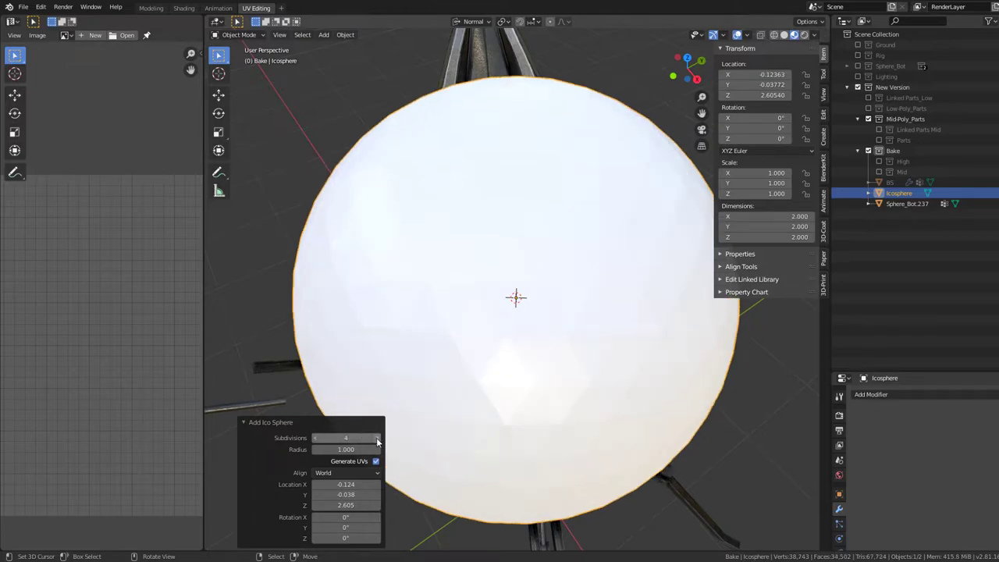
{"action": "left_click", "coordinate": [378, 441]}
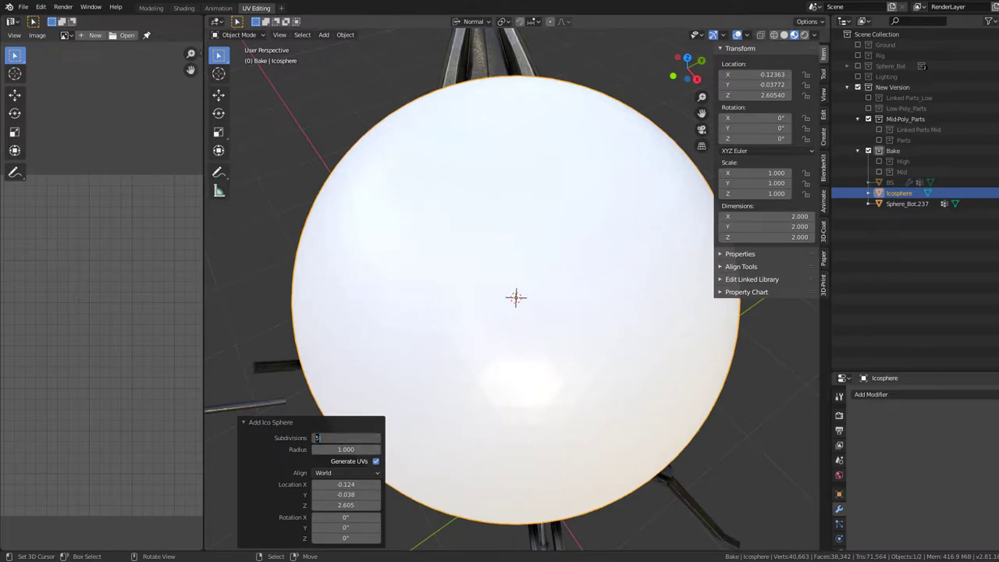
{"action": "left_click", "coordinate": [313, 439]}
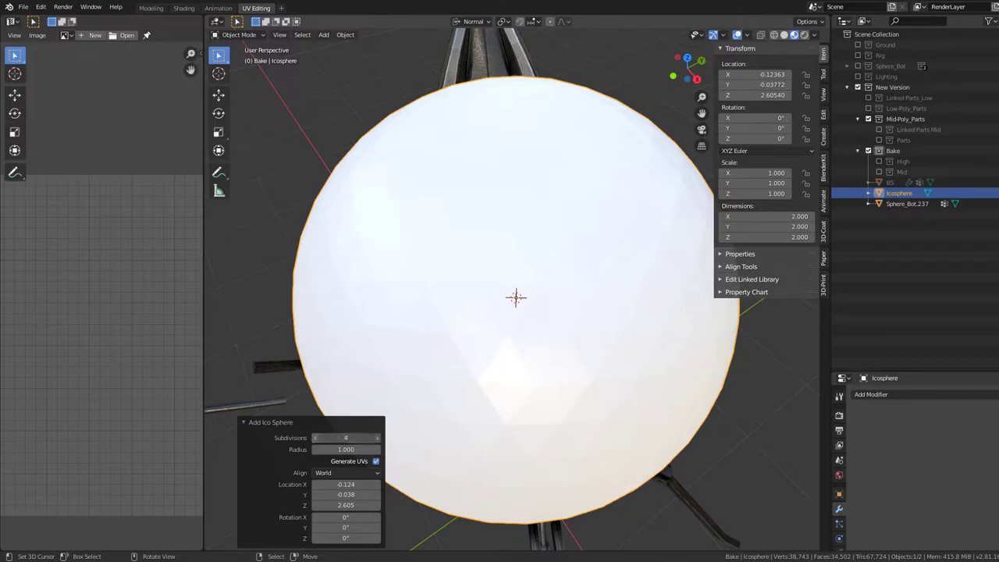
{"action": "left_click", "coordinate": [316, 439]}
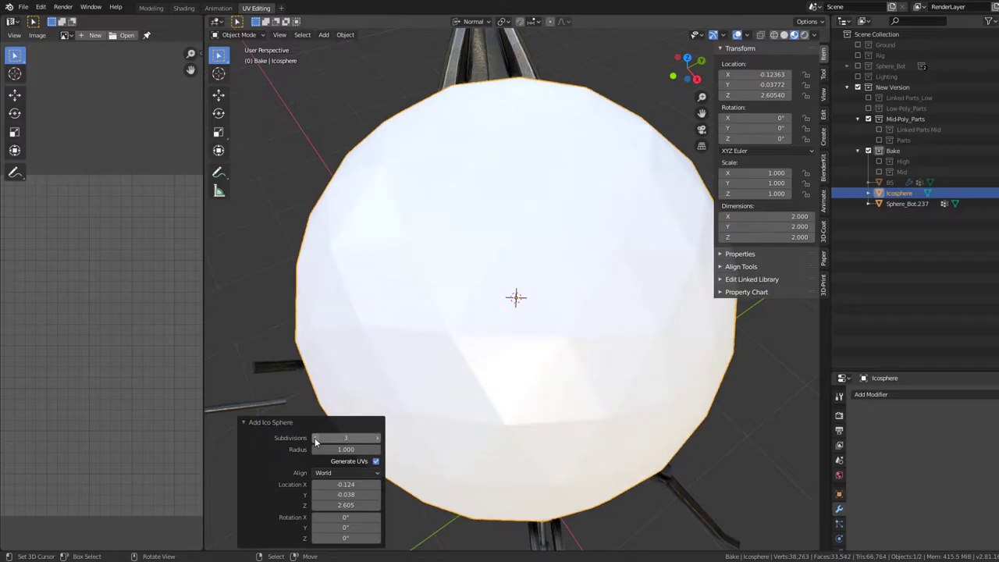
{"action": "left_click", "coordinate": [378, 438]}
{"action": "scroll", "coordinate": [502, 379], "scroll_direction": "down", "scroll_amount": 3}
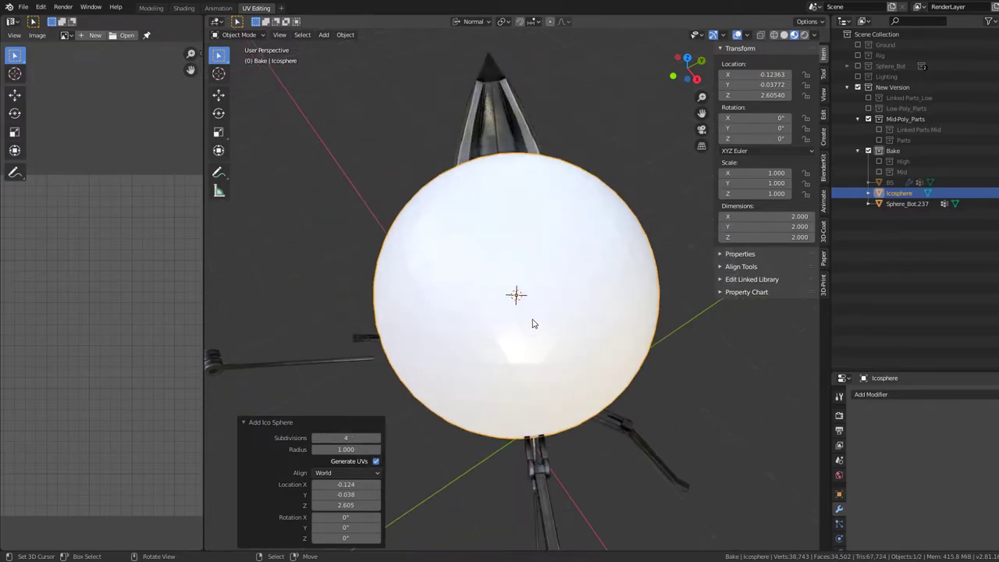
{"action": "key", "text": "Tab"}
{"action": "key", "text": "q"}
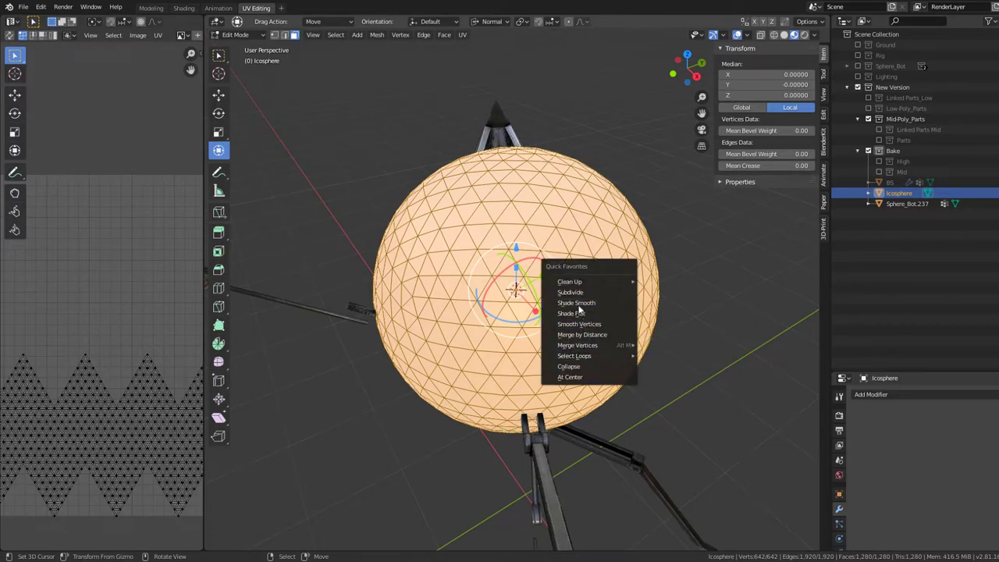
Shade the icosphere smooth and scale its mesh down to rivet size
{"action": "left_click", "coordinate": [577, 303]}
{"action": "key", "text": "Tab"}
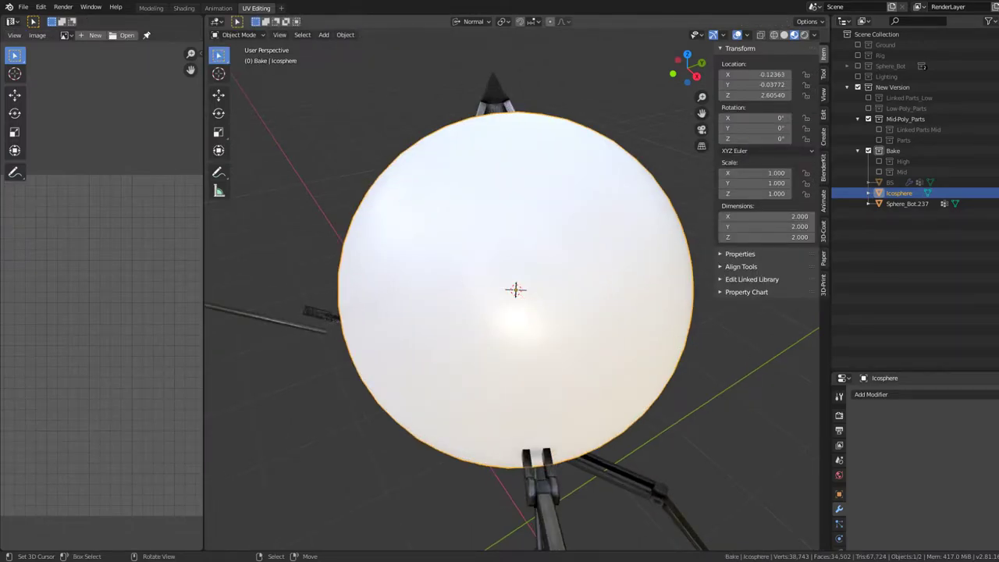
{"action": "key", "text": "Tab"}
{"action": "key", "text": "s"}
{"action": "key", "text": "Return"}
{"action": "key", "text": "KP_Decimal"}
{"action": "key", "text": "s"}
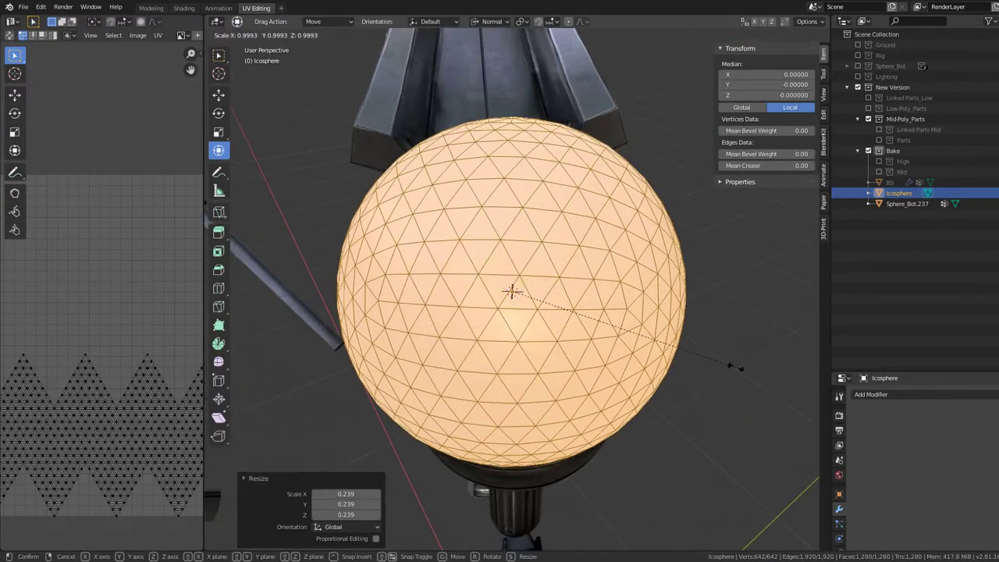
{"action": "key", "text": "Return"}
{"action": "key", "text": "KP_Decimal"}
{"action": "key", "text": "s"}
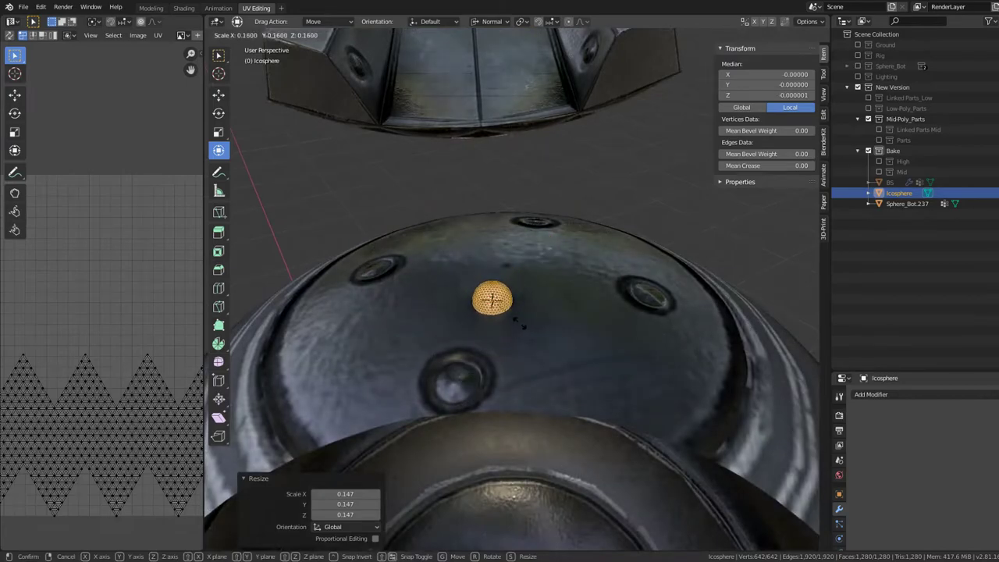
{"action": "key", "text": "Return"}
{"action": "scroll", "coordinate": [524, 323], "scroll_direction": "down", "scroll_amount": 5}
{"action": "key", "text": "Tab"}
Reselect the small icosphere, nudge it slightly and scale it to 1.130
{"action": "mouse_move", "coordinate": [528, 383]}
{"action": "middle_mouse_down"}
{"action": "mouse_move", "coordinate": [466, 343]}
{"action": "mouse_move", "coordinate": [558, 384]}
{"action": "mouse_move", "coordinate": [514, 268]}
{"action": "mouse_move", "coordinate": [617, 264]}
{"action": "mouse_move", "coordinate": [570, 342]}
{"action": "middle_mouse_up"}
{"action": "left_click", "coordinate": [514, 268]}
{"action": "left_click", "coordinate": [511, 275]}
{"action": "key", "text": "g"}
{"action": "left_click", "coordinate": [574, 262]}
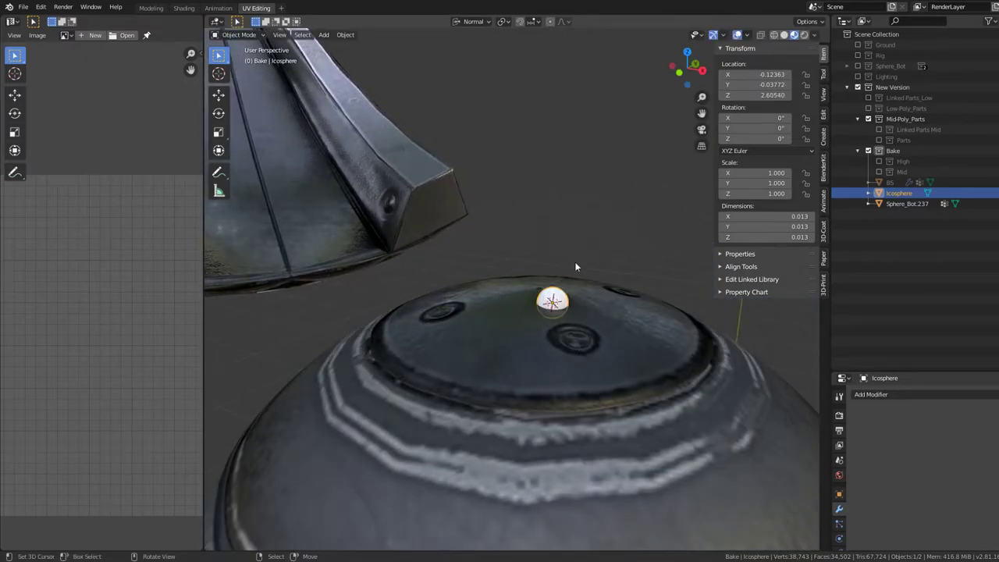
{"action": "middle_click_drag", "start_coordinate": [574, 266], "coordinate": [592, 337]}
{"action": "key", "text": "s"}
{"action": "left_click", "coordinate": [605, 334]}
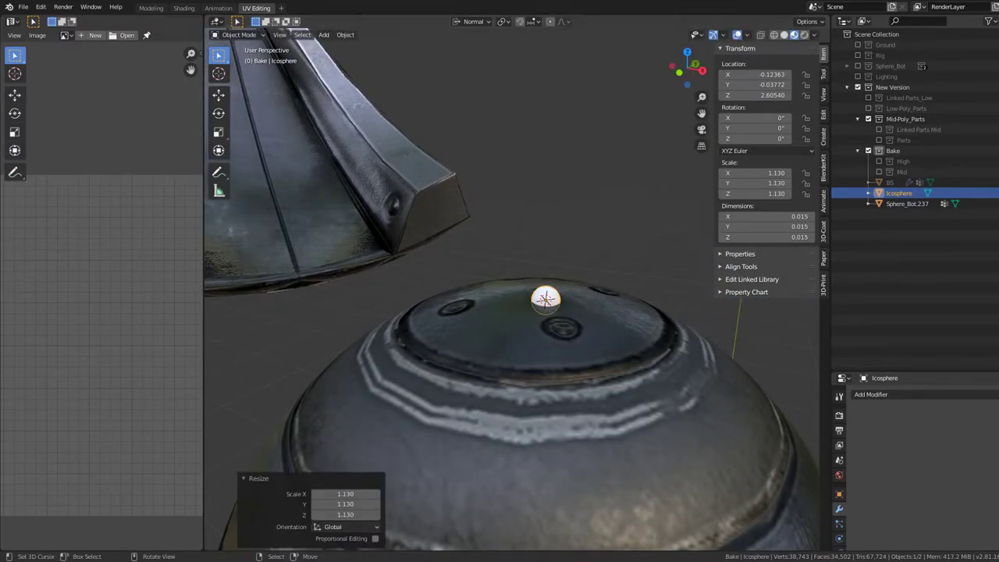
Enable snapping to Face and move the rivet into a bolt hole on the bot's top
{"action": "left_click", "coordinate": [503, 23]}
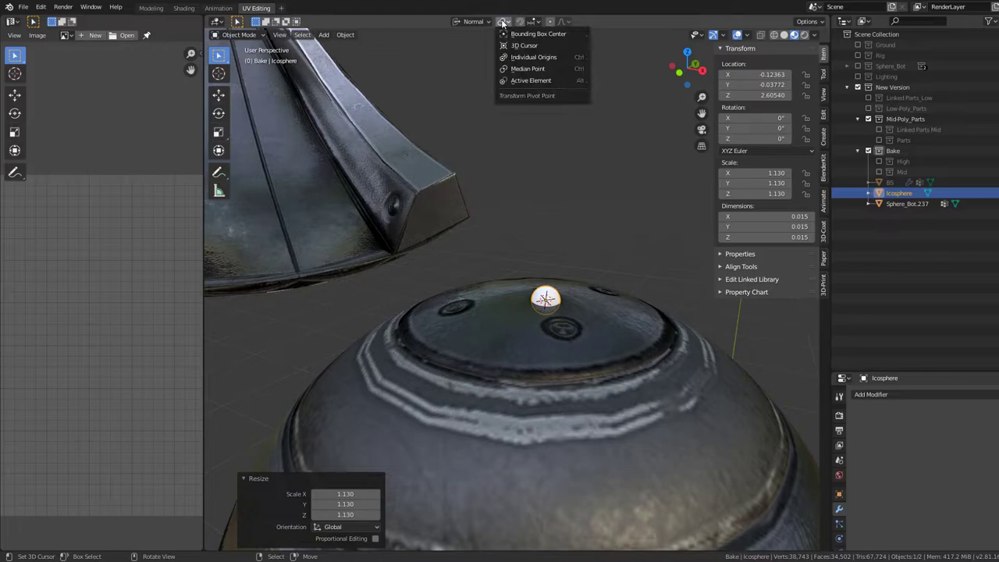
{"action": "left_click", "coordinate": [531, 22]}
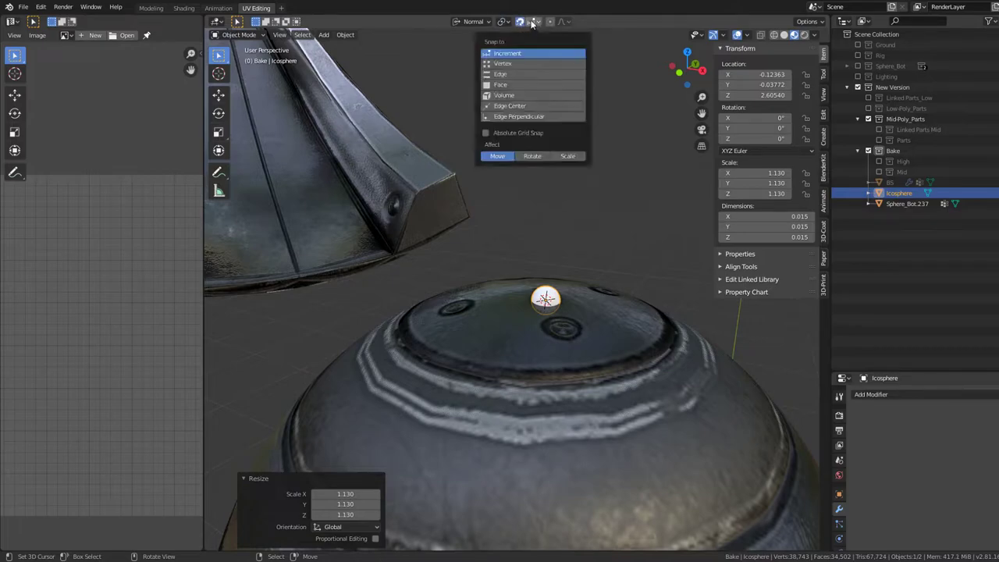
{"action": "left_click", "coordinate": [511, 82]}
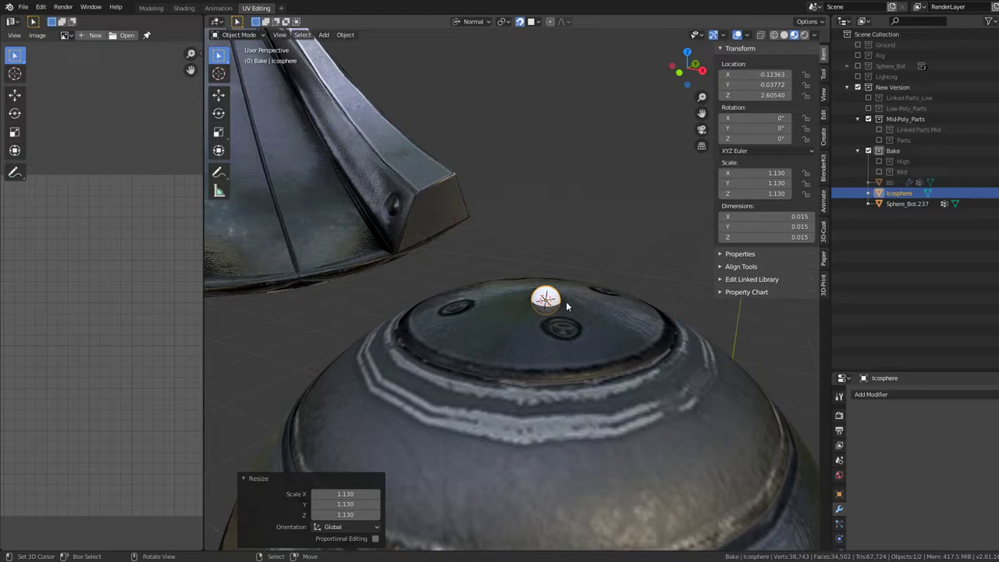
{"action": "mouse_move", "coordinate": [583, 326]}
{"action": "middle_mouse_down"}
{"action": "mouse_move", "coordinate": [536, 326]}
{"action": "mouse_move", "coordinate": [512, 403]}
{"action": "middle_mouse_up"}
{"action": "key", "text": "g"}
{"action": "left_click", "coordinate": [512, 397]}
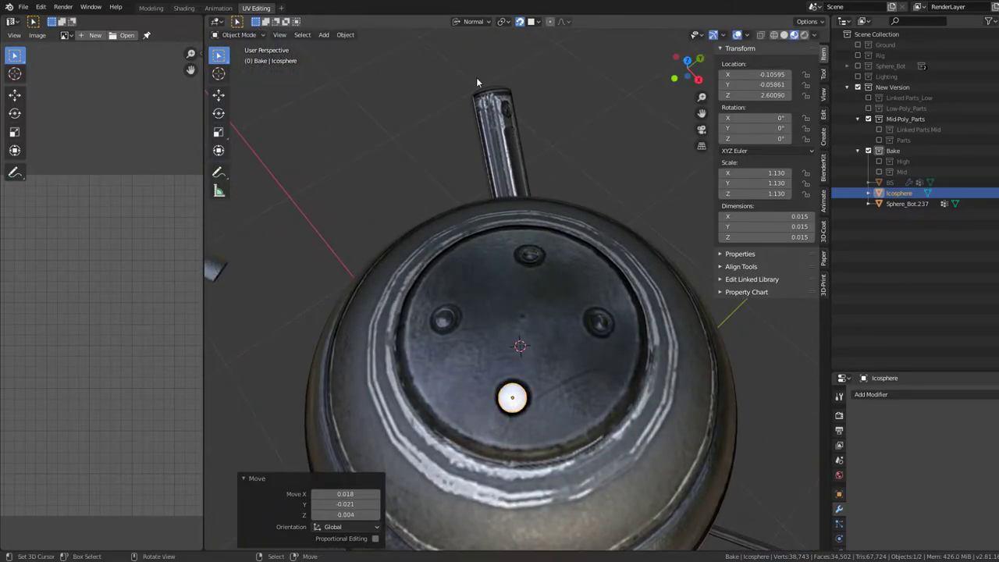
In the Shading workspace, create a new material for the rivet and reposition it
{"action": "left_click", "coordinate": [189, 8]}
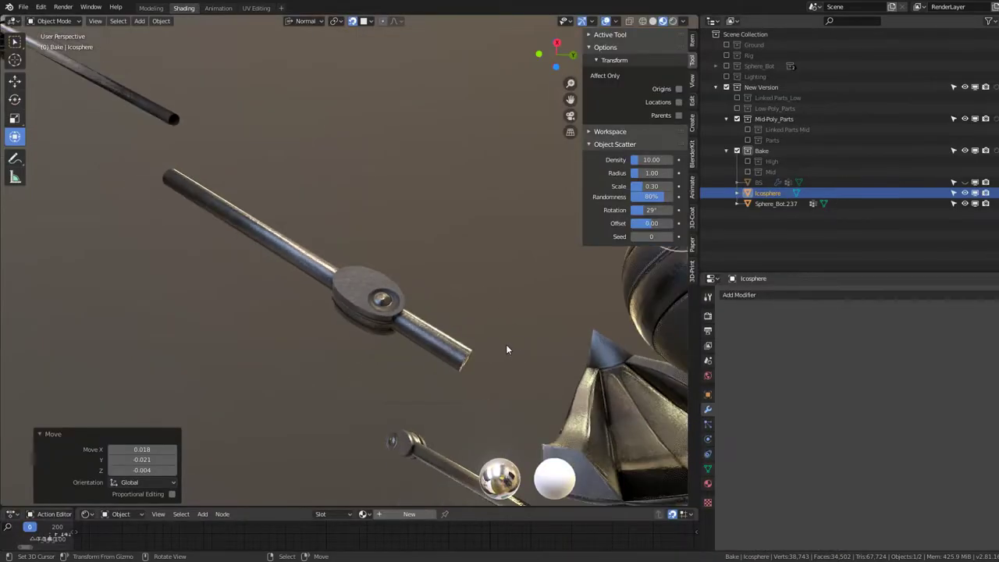
{"action": "key", "text": "KP_Decimal"}
{"action": "mouse_move", "coordinate": [491, 344]}
{"action": "middle_mouse_down"}
{"action": "mouse_move", "coordinate": [454, 367]}
{"action": "mouse_move", "coordinate": [450, 357]}
{"action": "mouse_move", "coordinate": [385, 359]}
{"action": "mouse_move", "coordinate": [376, 340]}
{"action": "mouse_move", "coordinate": [599, 309]}
{"action": "middle_mouse_up"}
{"action": "middle_click_drag", "start_coordinate": [574, 350], "coordinate": [734, 413]}
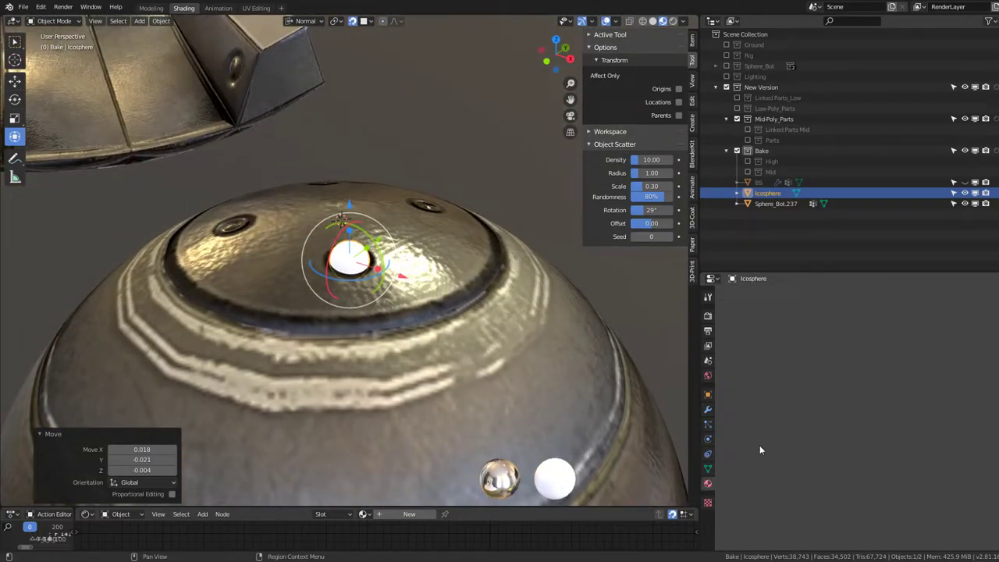
{"action": "left_click", "coordinate": [409, 513]}
{"action": "key", "text": "g"}
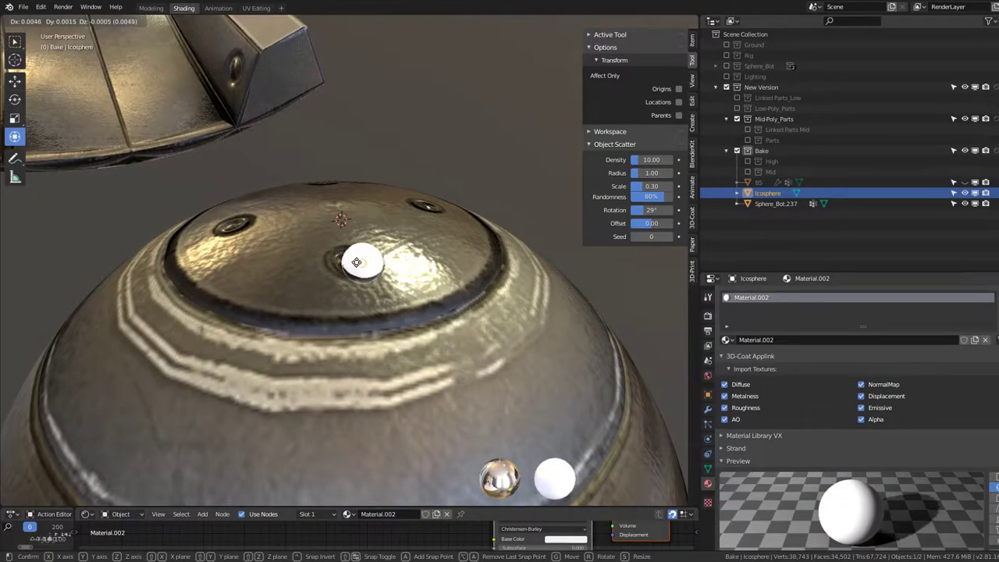
{"action": "left_click", "coordinate": [348, 260]}
{"action": "middle_click_drag", "start_coordinate": [348, 260], "coordinate": [465, 506]}
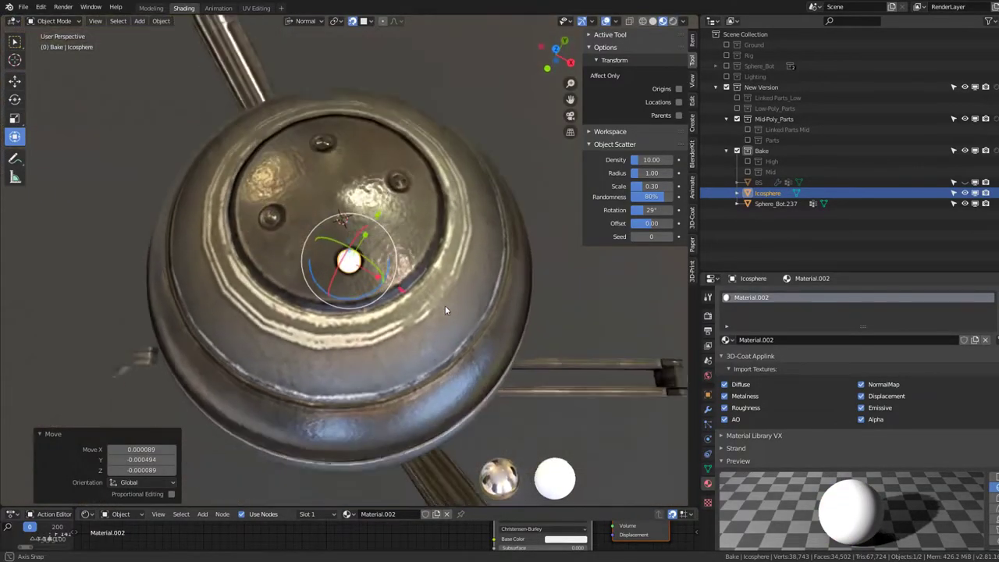
Enlarge the shader node editor and eyedrop a grey Base Color from the bot
{"action": "left_click_drag", "start_coordinate": [477, 507], "coordinate": [472, 300]}
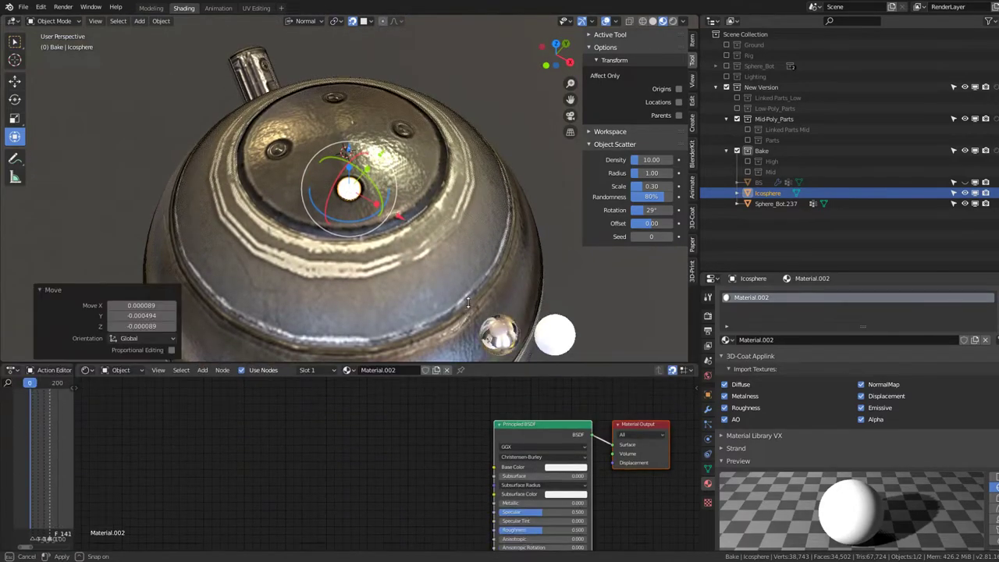
{"action": "key", "text": "Home"}
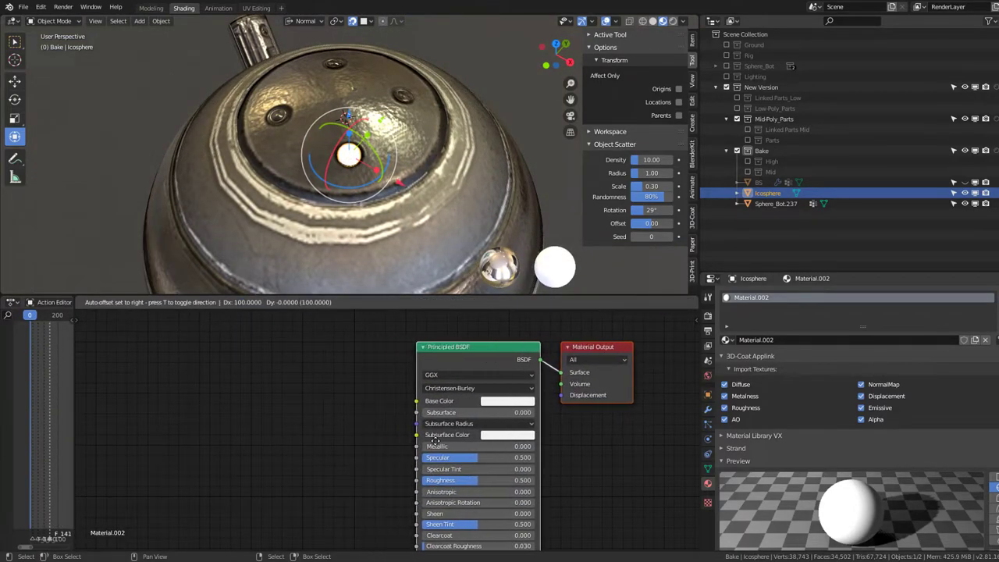
{"action": "left_click_drag", "start_coordinate": [385, 443], "coordinate": [420, 443]}
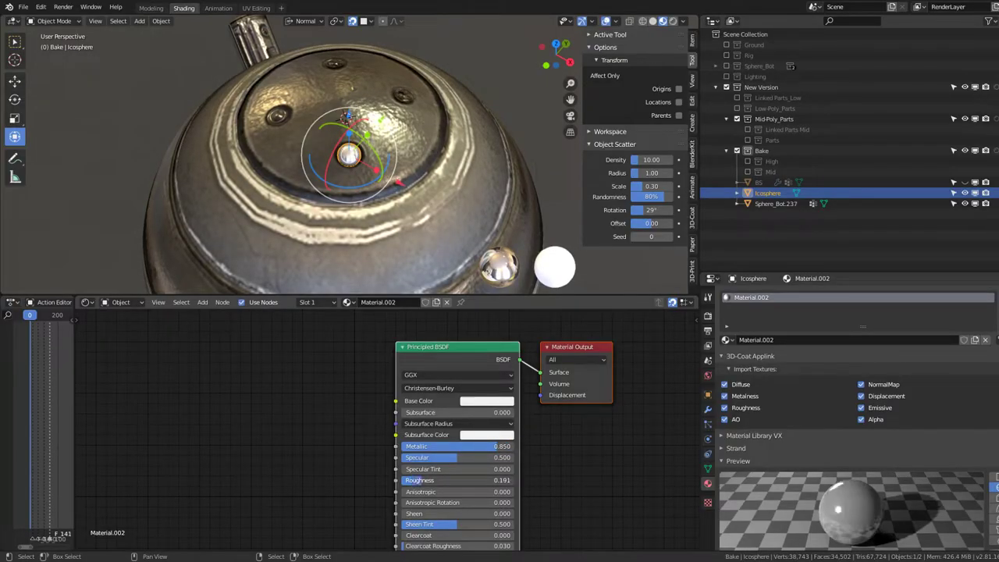
{"action": "left_click", "coordinate": [487, 403]}
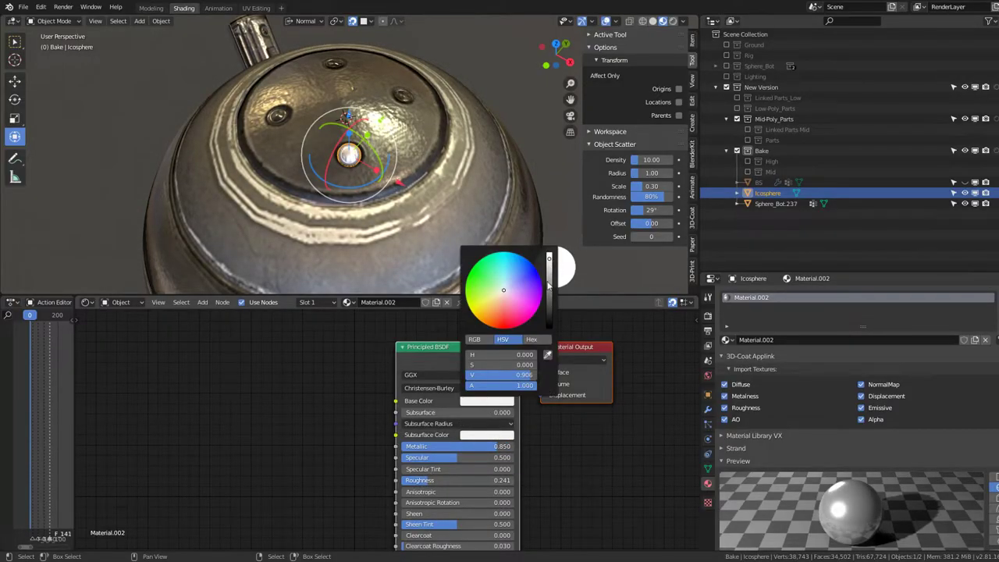
{"action": "left_click", "coordinate": [548, 356]}
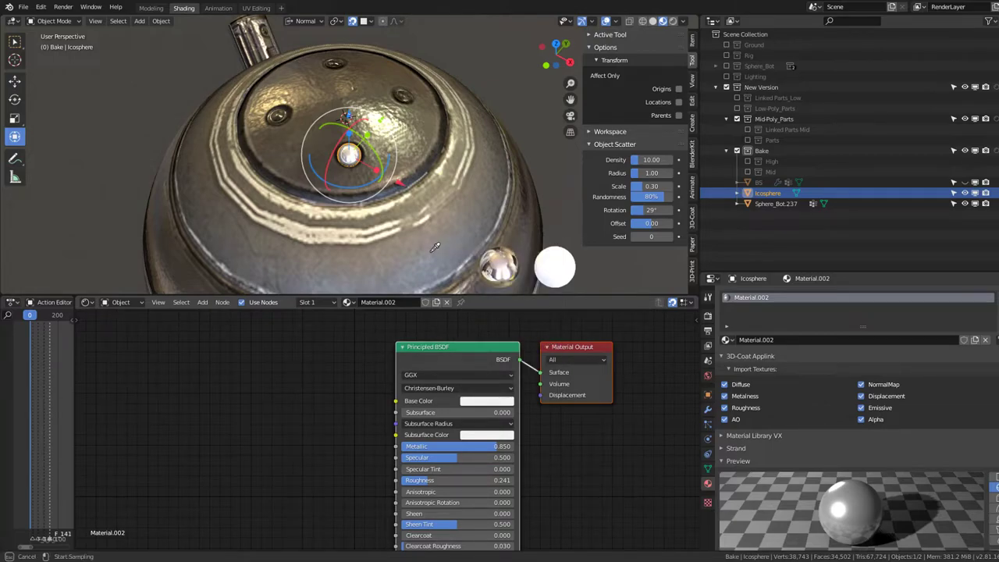
{"action": "left_click", "coordinate": [432, 249]}
{"action": "mouse_move", "coordinate": [395, 266]}
{"action": "middle_mouse_down", "text": "ctrl"}
{"action": "mouse_move", "coordinate": [383, 125]}
{"action": "mouse_move", "coordinate": [391, 65]}
{"action": "mouse_move", "coordinate": [388, 86]}
{"action": "mouse_move", "coordinate": [365, 86]}
{"action": "middle_mouse_up", "text": "ctrl"}
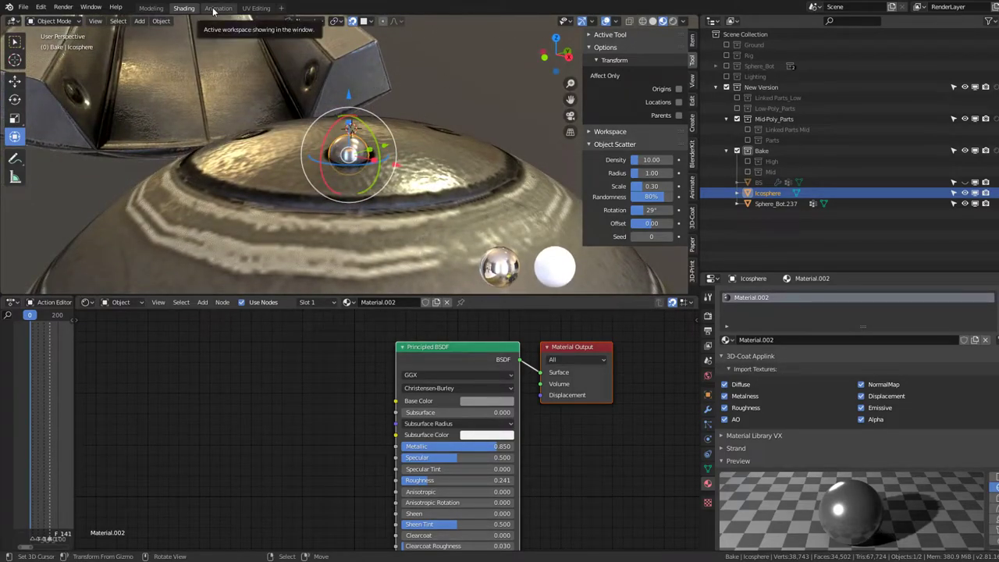
{"action": "left_click", "coordinate": [163, 9]}
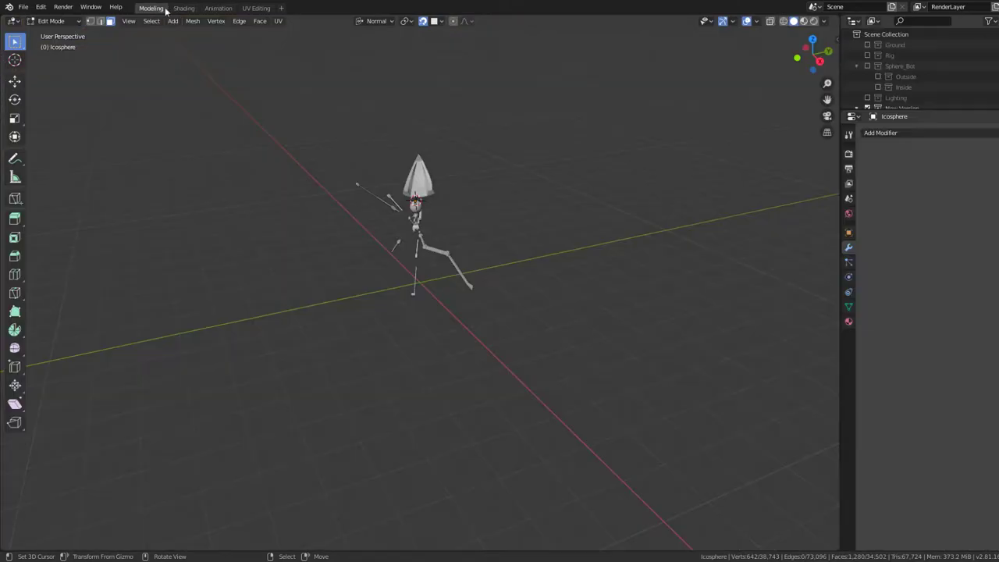
{"action": "key", "text": "KP_Decimal"}
{"action": "scroll", "coordinate": [364, 211], "scroll_direction": "down", "scroll_amount": 2}
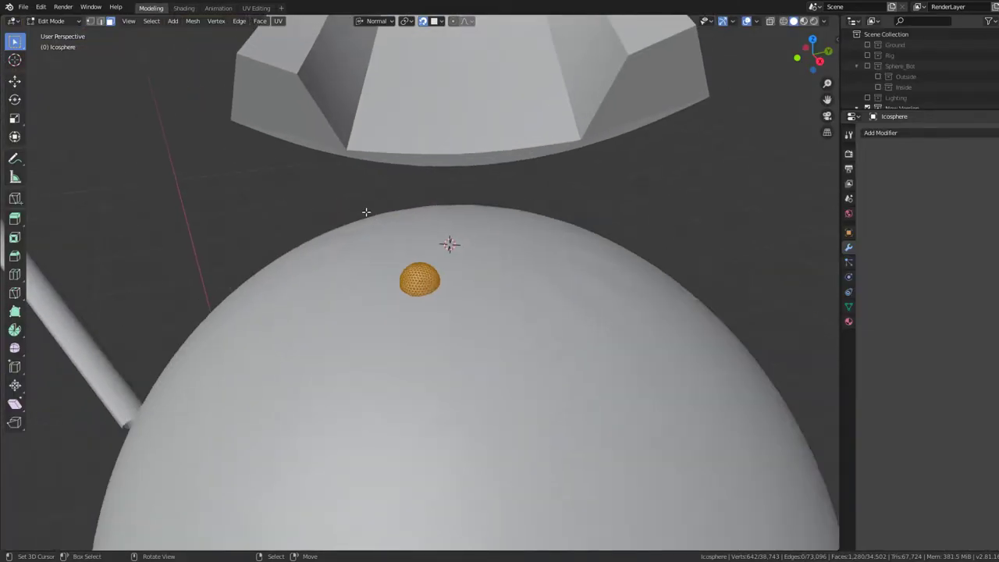
{"action": "left_click", "coordinate": [84, 24]}
{"action": "left_click", "coordinate": [48, 34]}
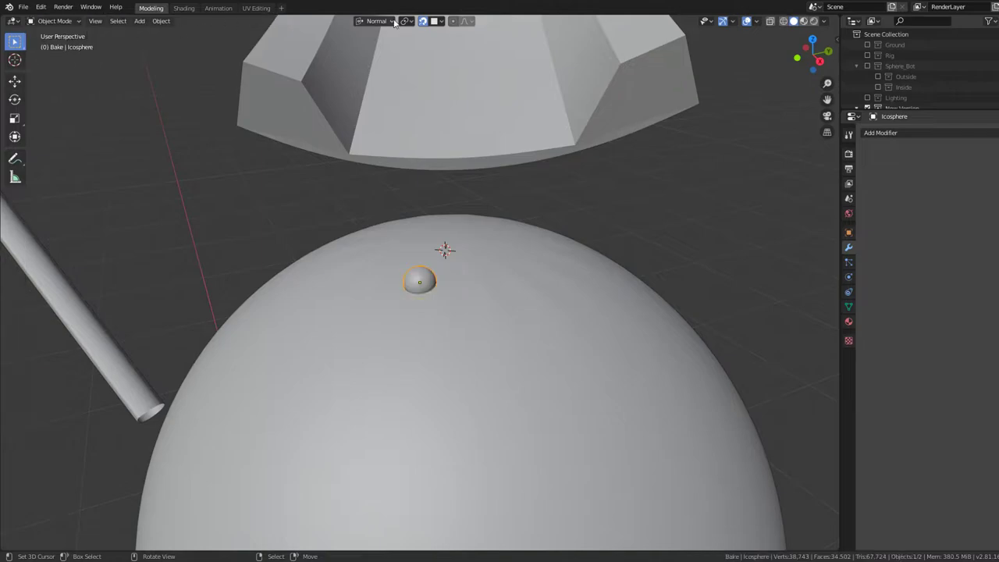
{"action": "left_click", "coordinate": [221, 8]}
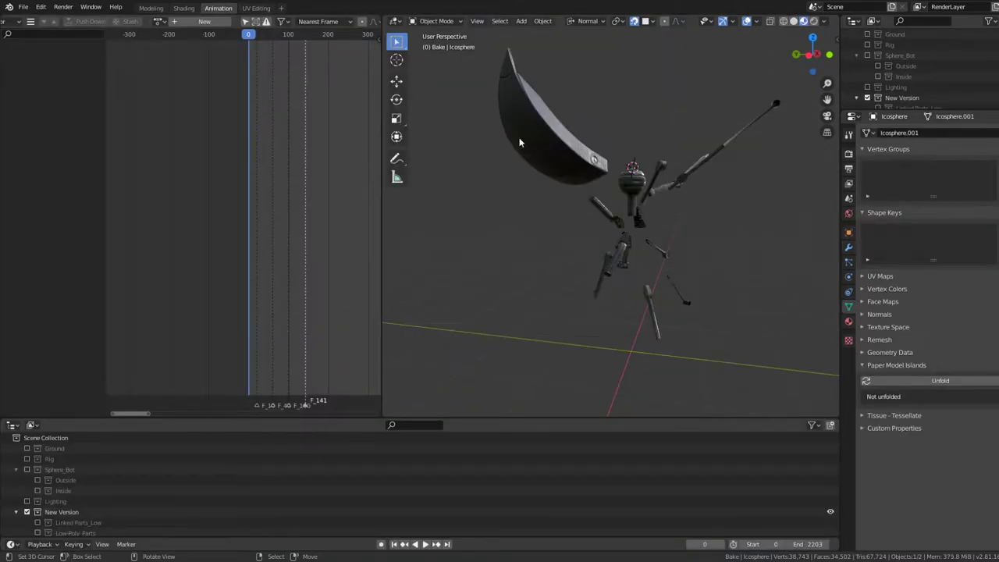
{"action": "left_click", "coordinate": [184, 8]}
{"action": "mouse_move", "coordinate": [396, 105]}
{"action": "middle_mouse_down"}
{"action": "mouse_move", "coordinate": [373, 136]}
{"action": "mouse_move", "coordinate": [340, 94]}
{"action": "mouse_move", "coordinate": [381, 160]}
{"action": "middle_mouse_up"}
{"action": "scroll", "coordinate": [373, 137], "scroll_direction": "up", "scroll_amount": 2}
Raise the small sphere 0.0027 above the plate and flatten it to Z scale 0.458
{"action": "left_click_drag", "start_coordinate": [379, 118], "coordinate": [380, 58]}
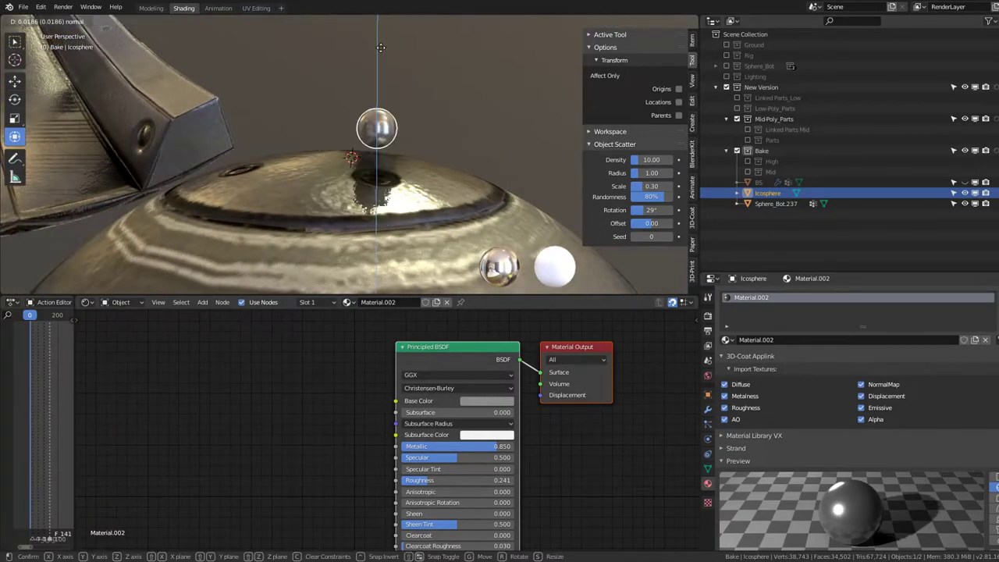
{"action": "key", "text": "s"}
{"action": "key", "text": "z"}
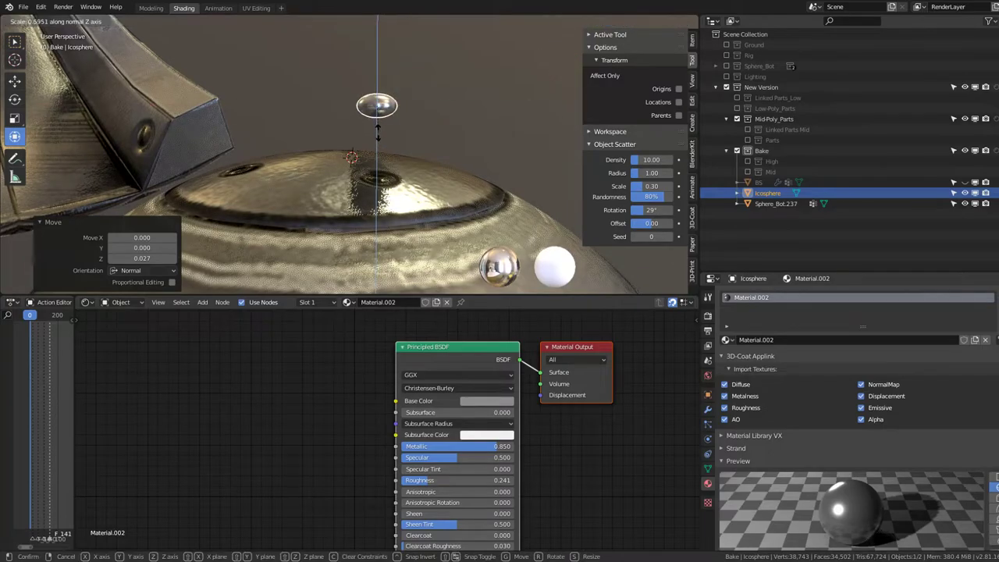
{"action": "key", "text": "Return"}
{"action": "mouse_move", "coordinate": [390, 179]}
{"action": "middle_mouse_down"}
{"action": "mouse_move", "coordinate": [406, 203]}
{"action": "mouse_move", "coordinate": [383, 133]}
{"action": "mouse_move", "coordinate": [386, 196]}
{"action": "middle_mouse_up"}
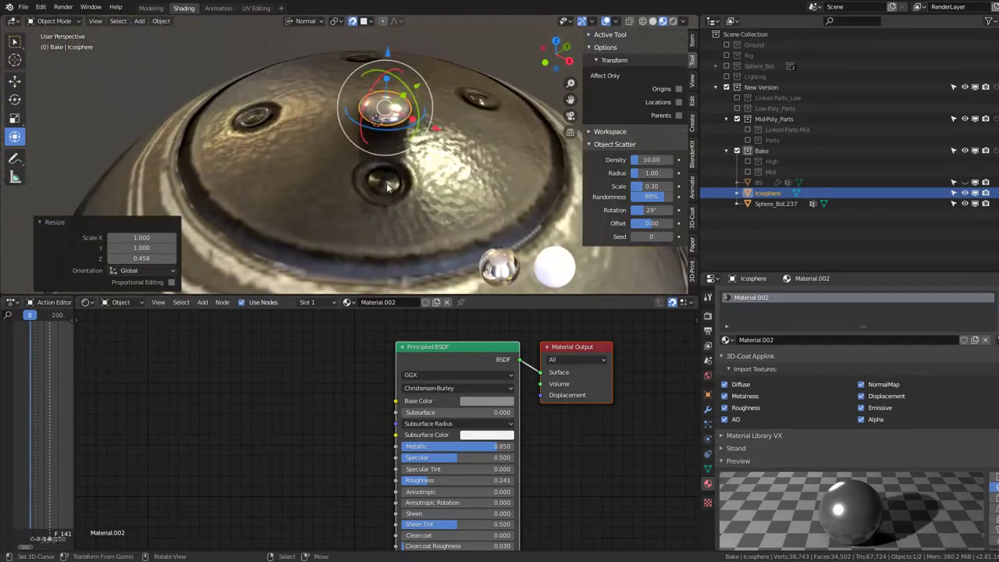
Enable face snapping with Align Rotation to Target and snap the rivet into a dome bolt hole
{"action": "left_click", "coordinate": [370, 24]}
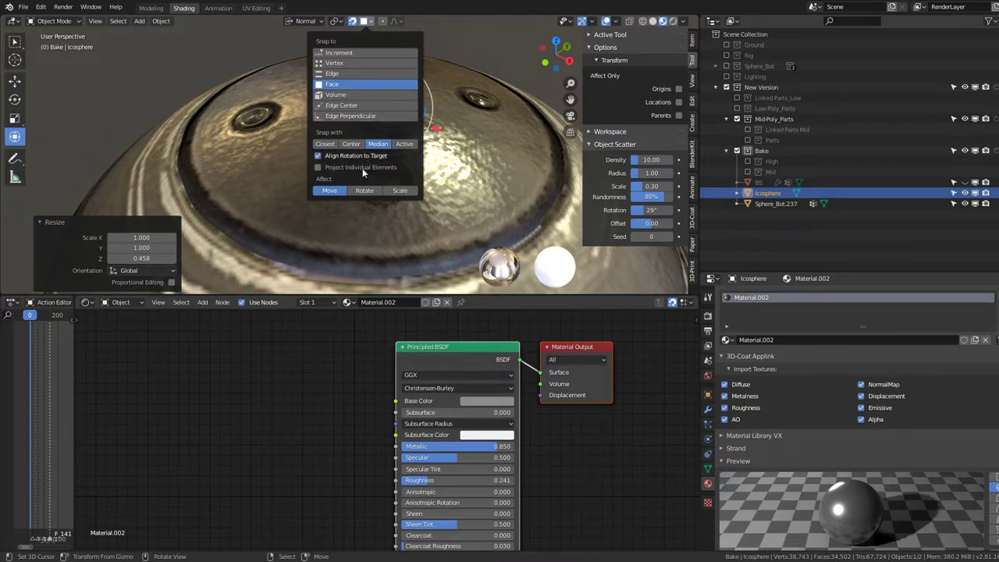
{"action": "key", "text": "g"}
{"action": "middle_click_drag", "start_coordinate": [374, 203], "coordinate": [375, 125]}
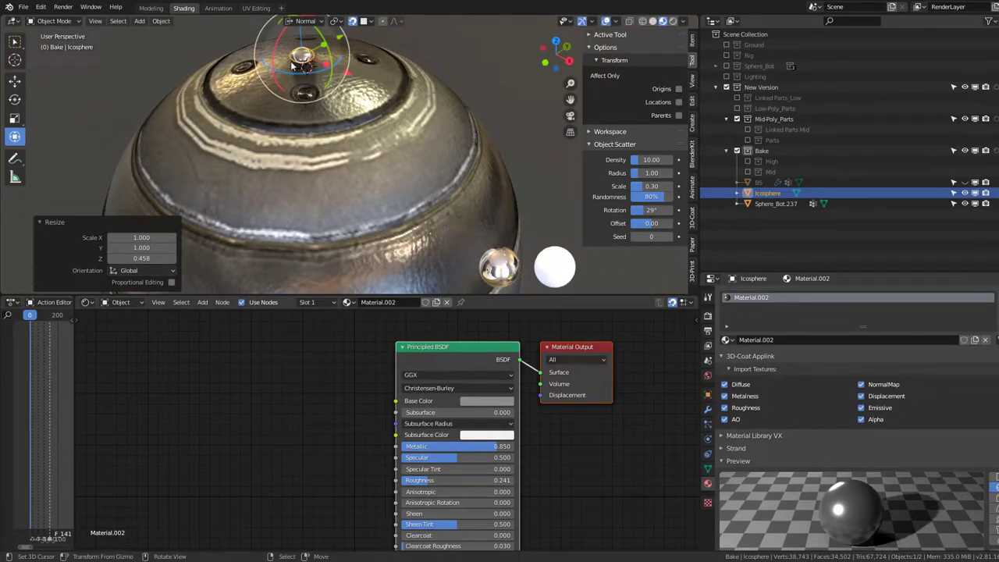
{"action": "middle_click_drag", "start_coordinate": [302, 44], "coordinate": [373, 198]}
{"action": "left_click", "coordinate": [371, 181]}
Place three linked rivet copies, Icosphere.001–.003, into the remaining top-plate bolt holes
{"action": "key", "text": "shift+d"}
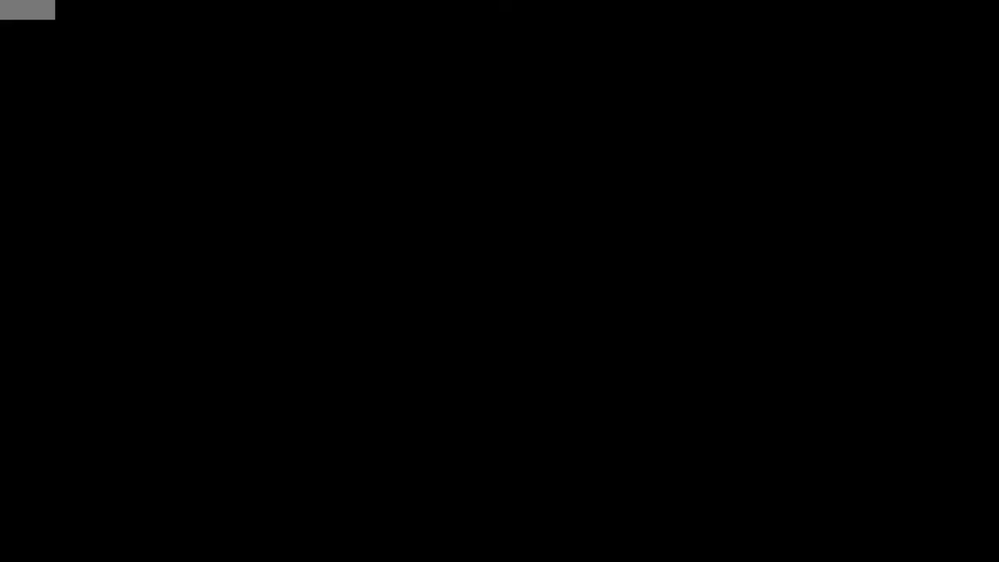
{"action": "left_click", "coordinate": [367, 194]}
{"action": "mouse_move", "coordinate": [408, 172]}
{"action": "middle_mouse_down"}
{"action": "mouse_move", "coordinate": [350, 176]}
{"action": "mouse_move", "coordinate": [399, 178]}
{"action": "mouse_move", "coordinate": [323, 166]}
{"action": "mouse_move", "coordinate": [416, 186]}
{"action": "mouse_move", "coordinate": [401, 84]}
{"action": "mouse_move", "coordinate": [379, 110]}
{"action": "middle_mouse_up"}
{"action": "key", "text": "shift+d"}
{"action": "left_click", "coordinate": [344, 176]}
{"action": "key", "text": "alt+d"}
{"action": "left_click", "coordinate": [318, 168]}
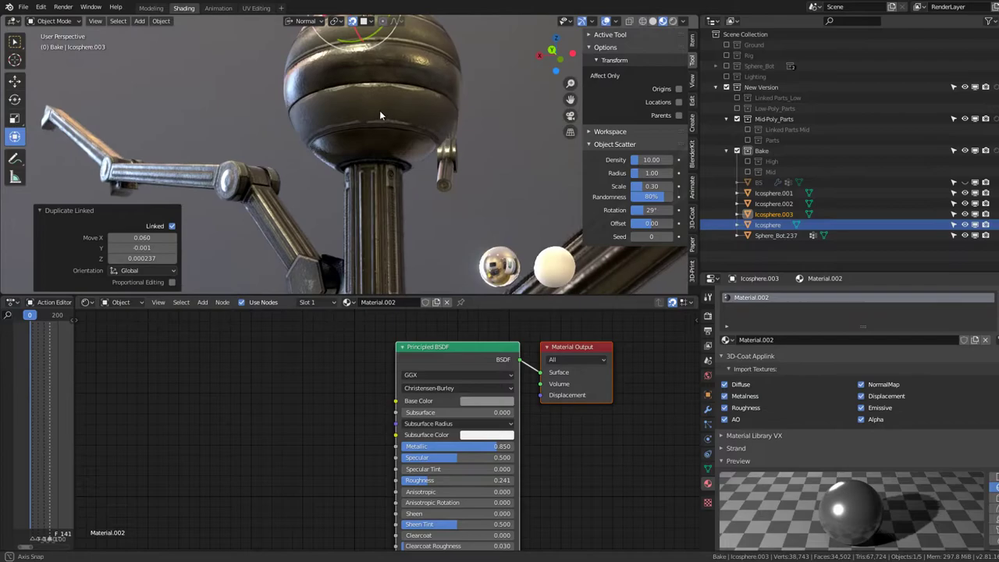
Put a linked rivet copy in the column's bolt hole and shrink it to 0.82
{"action": "scroll", "coordinate": [366, 123], "scroll_direction": "up", "scroll_amount": 3}
{"action": "scroll", "coordinate": [358, 131], "scroll_direction": "up", "scroll_amount": 2}
{"action": "scroll", "coordinate": [359, 145], "scroll_direction": "up", "scroll_amount": 2}
{"action": "key", "text": "alt+d"}
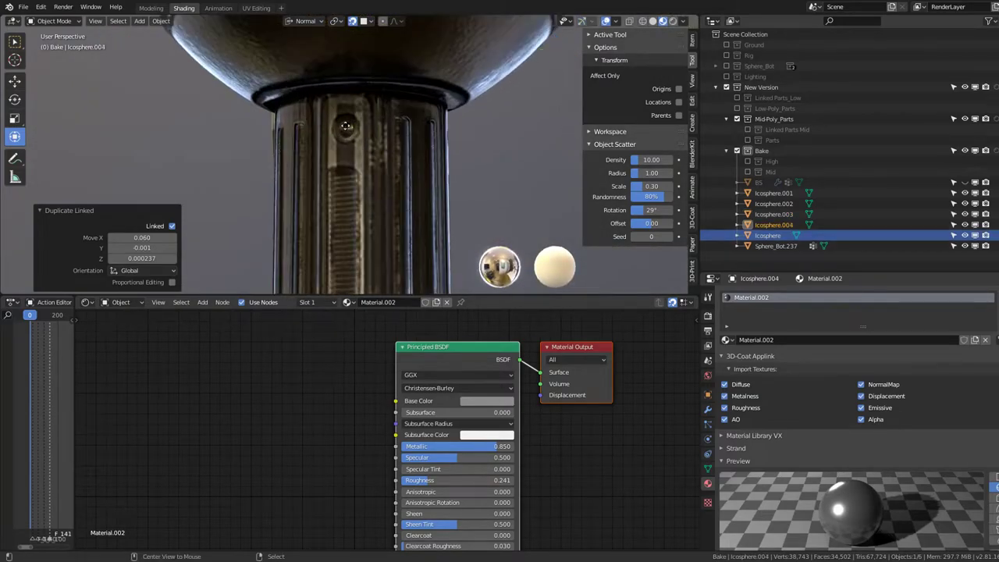
{"action": "left_click", "coordinate": [345, 125]}
{"action": "key", "text": "s"}
{"action": "scroll", "coordinate": [351, 149], "scroll_direction": "up", "scroll_amount": 2}
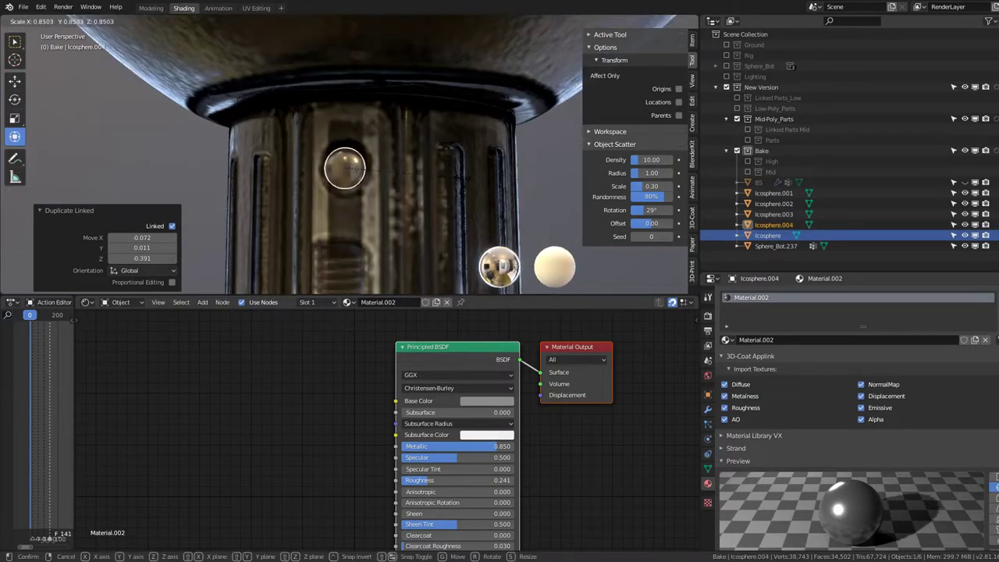
{"action": "left_click", "coordinate": [382, 173]}
{"action": "mouse_move", "coordinate": [382, 174]}
{"action": "middle_mouse_down"}
{"action": "mouse_move", "coordinate": [352, 148]}
{"action": "mouse_move", "coordinate": [268, 160]}
{"action": "mouse_move", "coordinate": [278, 160]}
{"action": "middle_mouse_up"}
Snap three more linked rivet copies into bolt holes around the column
{"action": "key", "text": "alt+d"}
{"action": "left_click", "coordinate": [369, 149]}
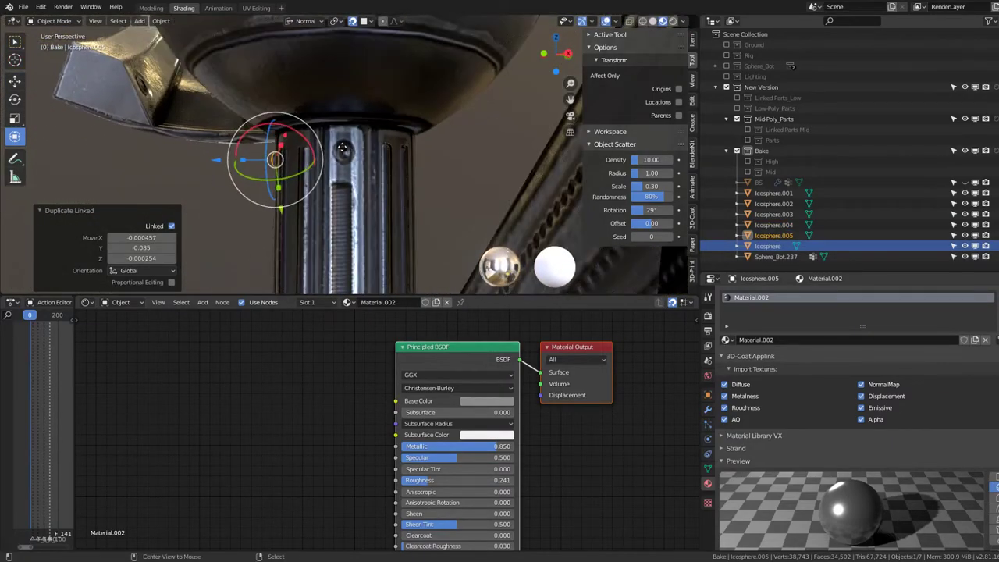
{"action": "key", "text": "alt+d"}
{"action": "left_click", "coordinate": [343, 151]}
{"action": "mouse_move", "coordinate": [343, 150]}
{"action": "middle_mouse_down"}
{"action": "mouse_move", "coordinate": [411, 168]}
{"action": "mouse_move", "coordinate": [328, 163]}
{"action": "mouse_move", "coordinate": [366, 205]}
{"action": "mouse_move", "coordinate": [375, 109]}
{"action": "mouse_move", "coordinate": [391, 134]}
{"action": "mouse_move", "coordinate": [311, 147]}
{"action": "mouse_move", "coordinate": [368, 144]}
{"action": "mouse_move", "coordinate": [326, 148]}
{"action": "mouse_move", "coordinate": [377, 132]}
{"action": "mouse_move", "coordinate": [367, 137]}
{"action": "middle_mouse_up"}
{"action": "key", "text": "alt+d"}
{"action": "left_click", "coordinate": [281, 162]}
{"action": "left_click", "coordinate": [280, 163]}
Add further column rivet copies and nudge the front rivet into its hole
{"action": "key", "text": "alt+d"}
{"action": "left_click", "coordinate": [371, 133]}
{"action": "key", "text": "alt+d"}
{"action": "left_click", "coordinate": [371, 152]}
{"action": "key", "text": "alt+d"}
{"action": "left_click", "coordinate": [392, 150]}
{"action": "left_click", "coordinate": [341, 139]}
{"action": "left_click", "coordinate": [364, 134]}
{"action": "left_click_drag", "start_coordinate": [373, 133], "coordinate": [376, 134]}
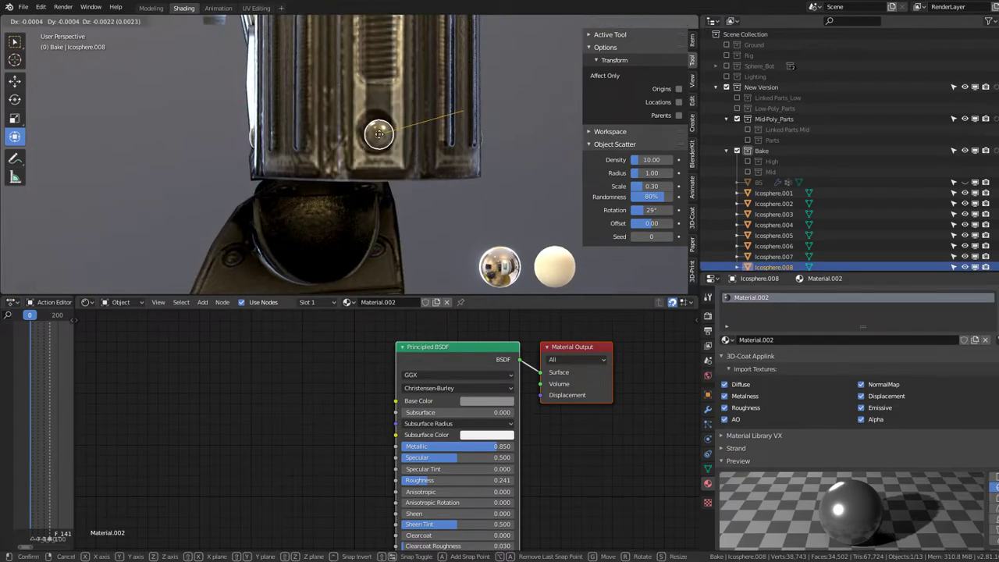
Rivet the lower bracket plate with linked copies, including its corner hole
{"action": "mouse_move", "coordinate": [376, 135]}
{"action": "middle_mouse_down"}
{"action": "mouse_move", "coordinate": [367, 142]}
{"action": "mouse_move", "coordinate": [416, 159]}
{"action": "middle_mouse_up"}
{"action": "scroll", "coordinate": [415, 159], "scroll_direction": "up", "scroll_amount": 3}
{"action": "scroll", "coordinate": [402, 126], "scroll_direction": "up", "scroll_amount": 2}
{"action": "scroll", "coordinate": [412, 185], "scroll_direction": "up", "scroll_amount": 2}
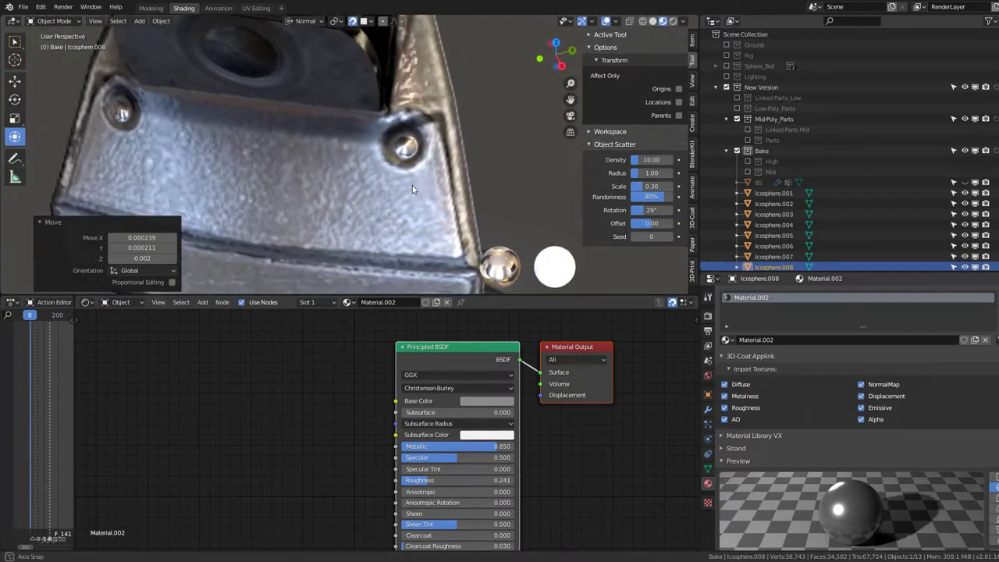
{"action": "left_click", "coordinate": [408, 138]}
{"action": "key", "text": "alt+d"}
{"action": "left_click", "coordinate": [394, 156]}
{"action": "scroll", "coordinate": [405, 225], "scroll_direction": "down", "scroll_amount": 3}
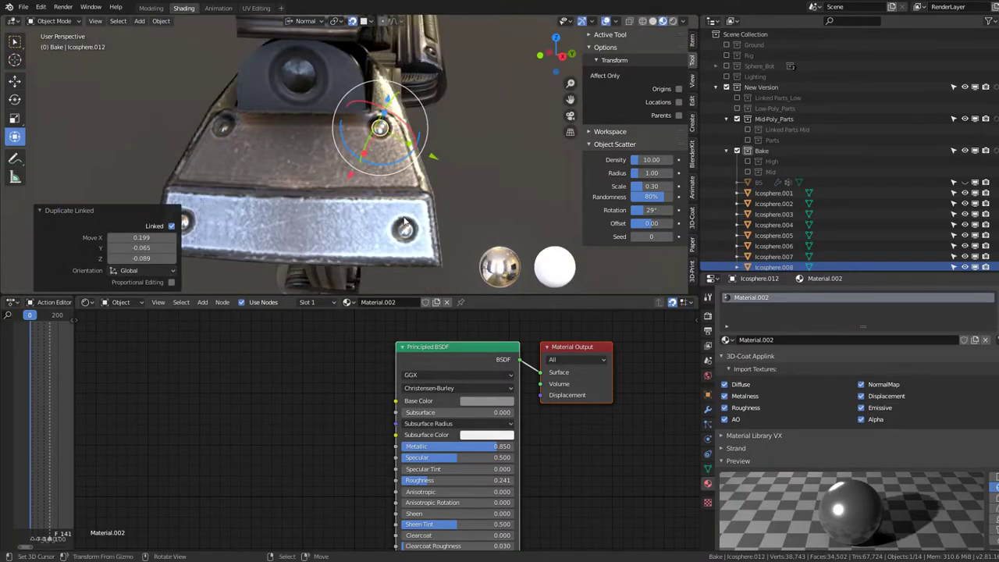
{"action": "key", "text": "alt+d"}
{"action": "left_click", "coordinate": [398, 222]}
{"action": "middle_click_drag", "start_coordinate": [398, 222], "coordinate": [305, 207]}
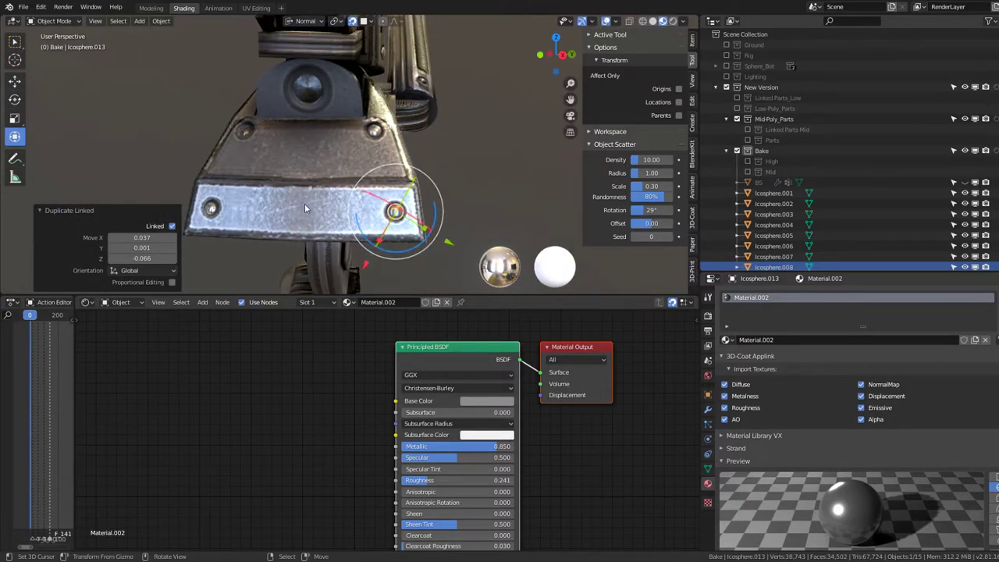
Snap two more linked rivet copies into the next bolt holes
{"action": "mouse_move", "coordinate": [309, 147]}
{"action": "middle_mouse_down"}
{"action": "mouse_move", "coordinate": [317, 260]}
{"action": "mouse_move", "coordinate": [312, 148]}
{"action": "mouse_move", "coordinate": [376, 107]}
{"action": "middle_mouse_up"}
{"action": "key", "text": "alt+d"}
{"action": "left_click", "coordinate": [319, 248]}
{"action": "key", "text": "alt+d"}
{"action": "left_click", "coordinate": [326, 149]}
Place a rivet copy in the hub's centre hole and scale it up about 2.15×
{"action": "key", "text": "alt+d"}
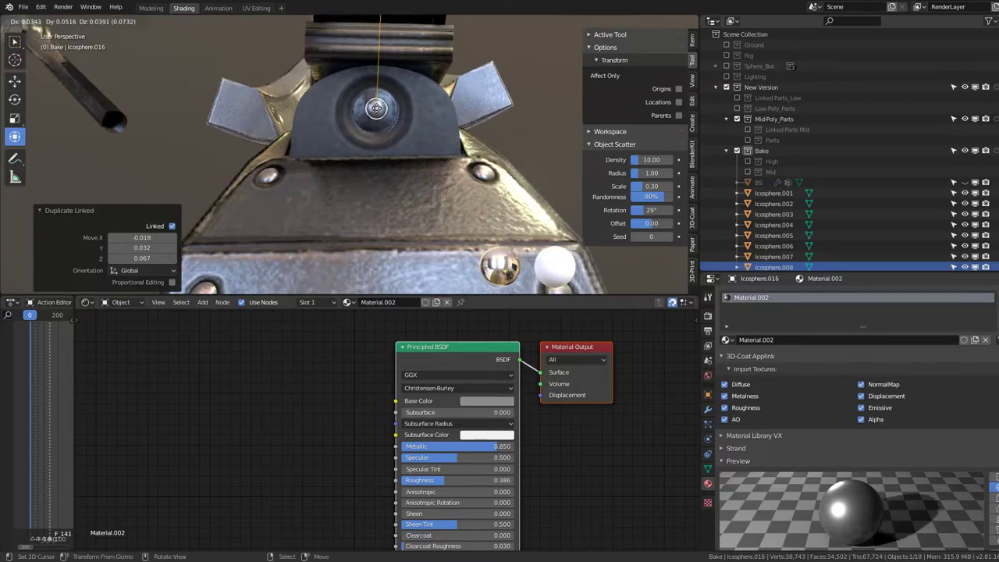
{"action": "left_click", "coordinate": [375, 108]}
{"action": "key", "text": "s"}
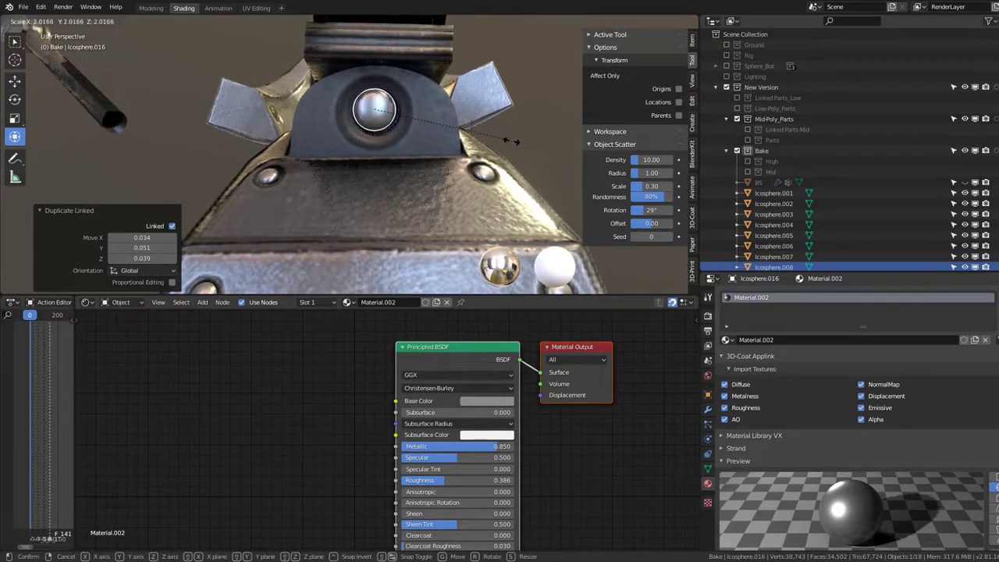
{"action": "left_click", "coordinate": [519, 143]}
{"action": "mouse_move", "coordinate": [519, 144]}
{"action": "middle_mouse_down"}
{"action": "mouse_move", "coordinate": [386, 119]}
{"action": "mouse_move", "coordinate": [335, 129]}
{"action": "mouse_move", "coordinate": [474, 137]}
{"action": "mouse_move", "coordinate": [427, 104]}
{"action": "mouse_move", "coordinate": [390, 110]}
{"action": "mouse_move", "coordinate": [411, 189]}
{"action": "mouse_move", "coordinate": [379, 214]}
{"action": "mouse_move", "coordinate": [479, 156]}
{"action": "mouse_move", "coordinate": [434, 158]}
{"action": "mouse_move", "coordinate": [386, 119]}
{"action": "mouse_move", "coordinate": [405, 104]}
{"action": "mouse_move", "coordinate": [375, 140]}
{"action": "mouse_move", "coordinate": [292, 121]}
{"action": "mouse_move", "coordinate": [313, 133]}
{"action": "mouse_move", "coordinate": [304, 139]}
{"action": "mouse_move", "coordinate": [345, 144]}
{"action": "middle_mouse_up"}
Add linked rivet copies to bolt holes and the arm joint's centre
{"action": "key", "text": "shift+d"}
{"action": "left_click", "coordinate": [370, 148]}
{"action": "key", "text": "alt+d"}
{"action": "left_click", "coordinate": [316, 134]}
{"action": "key", "text": "alt+d"}
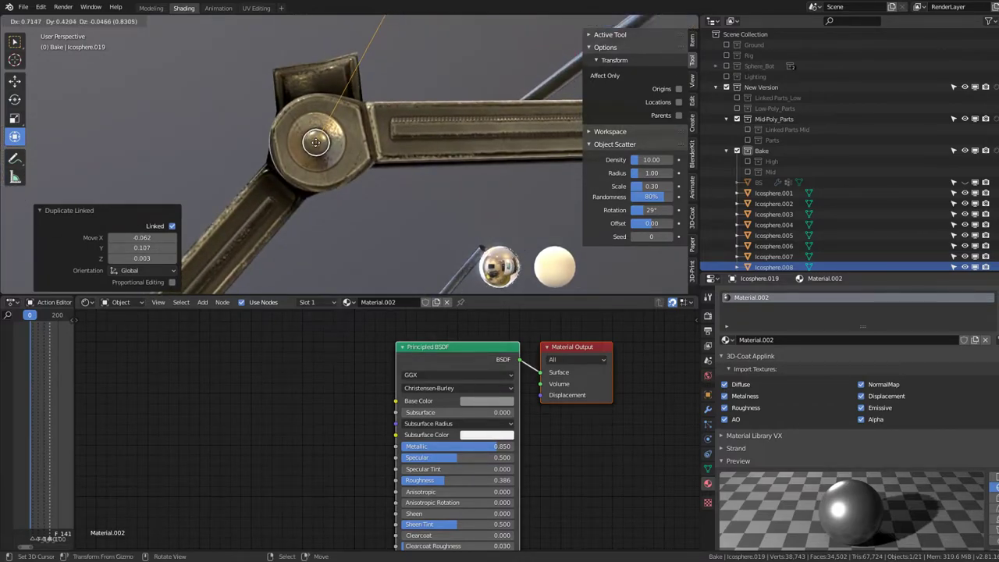
{"action": "left_click", "coordinate": [316, 141]}
{"action": "mouse_move", "coordinate": [316, 141]}
{"action": "middle_mouse_down"}
{"action": "mouse_move", "coordinate": [372, 200]}
{"action": "mouse_move", "coordinate": [422, 132]}
{"action": "mouse_move", "coordinate": [450, 175]}
{"action": "mouse_move", "coordinate": [338, 79]}
{"action": "mouse_move", "coordinate": [351, 174]}
{"action": "middle_mouse_up"}
Rivet the pointed arm plate's holes with linked copies
{"action": "key", "text": "alt+d"}
{"action": "left_click", "coordinate": [396, 156]}
{"action": "scroll", "coordinate": [338, 84], "scroll_direction": "up", "scroll_amount": 4}
{"action": "left_click", "coordinate": [349, 244]}
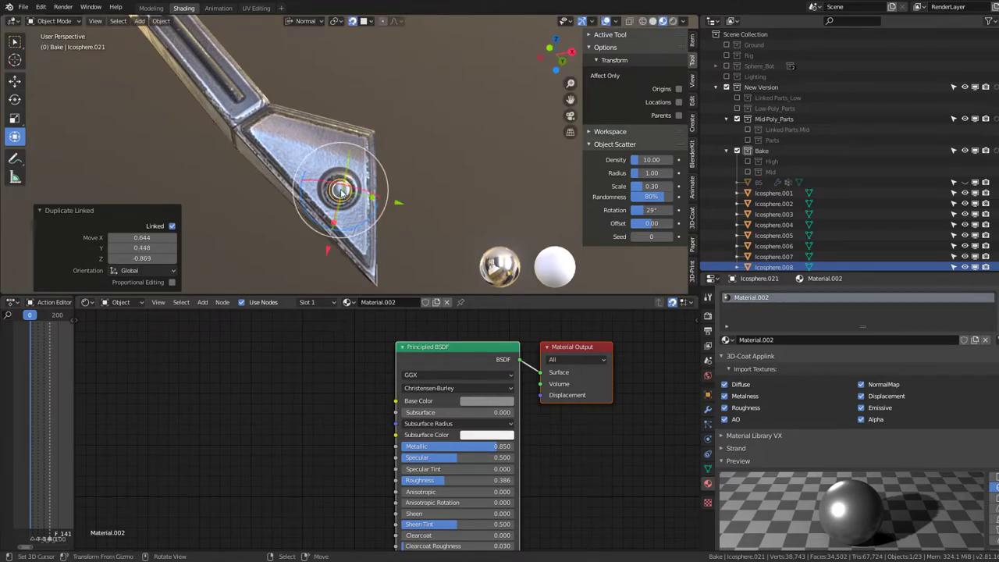
{"action": "mouse_move", "coordinate": [349, 244]}
{"action": "middle_mouse_down"}
{"action": "mouse_move", "coordinate": [259, 171]}
{"action": "mouse_move", "coordinate": [145, 185]}
{"action": "middle_mouse_up"}
{"action": "key", "text": "alt+d"}
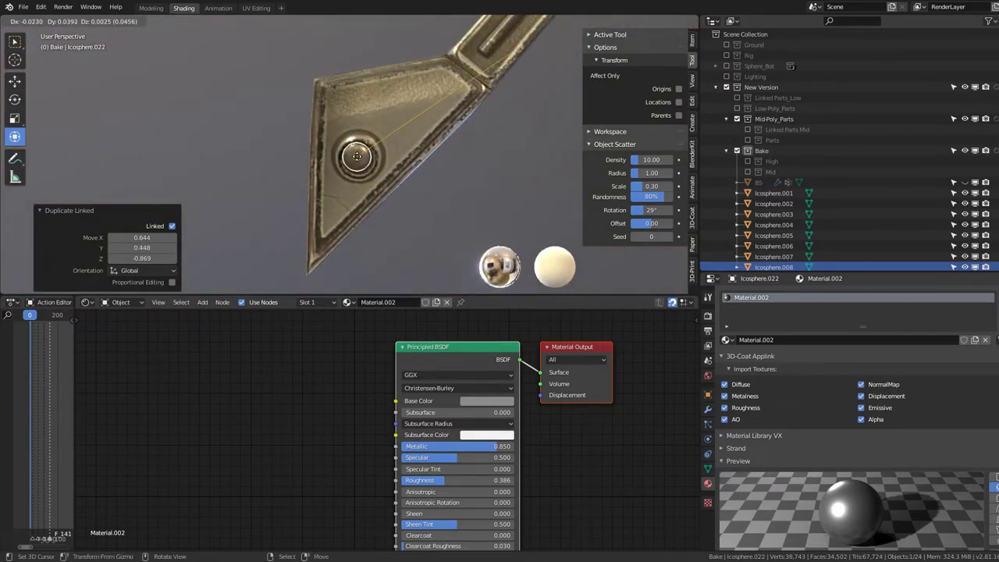
{"action": "left_click", "coordinate": [351, 168]}
{"action": "mouse_move", "coordinate": [351, 167]}
{"action": "middle_mouse_down"}
{"action": "mouse_move", "coordinate": [473, 46]}
{"action": "mouse_move", "coordinate": [383, 117]}
{"action": "mouse_move", "coordinate": [375, 140]}
{"action": "middle_mouse_up"}
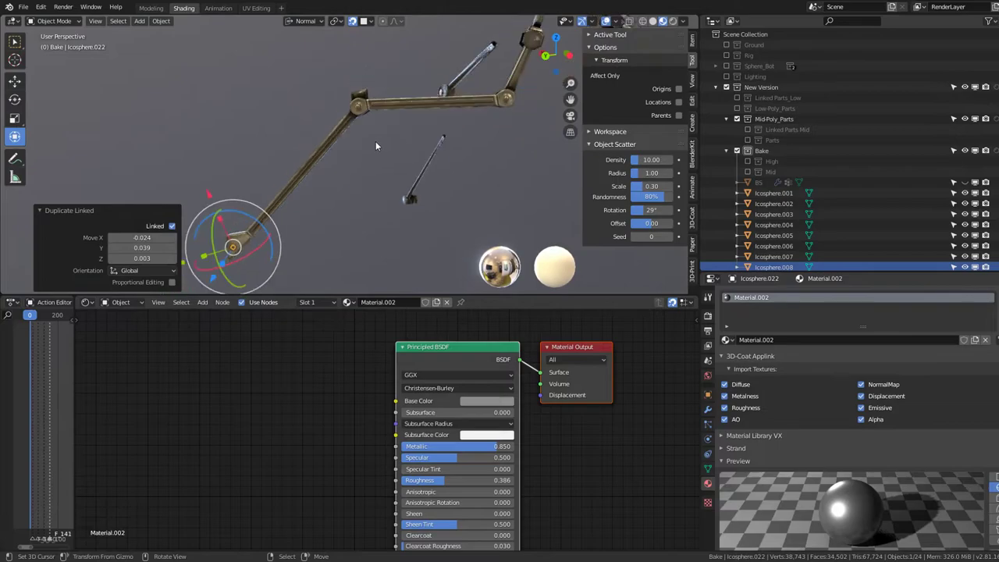
Place a linked rivet copy in the curved plate's hole and enlarge it to fill
{"action": "scroll", "coordinate": [375, 141], "scroll_direction": "up", "scroll_amount": 4}
{"action": "mouse_move", "coordinate": [331, 212]}
{"action": "middle_mouse_down"}
{"action": "mouse_move", "coordinate": [381, 213]}
{"action": "mouse_move", "coordinate": [438, 194]}
{"action": "mouse_move", "coordinate": [381, 151]}
{"action": "mouse_move", "coordinate": [411, 157]}
{"action": "mouse_move", "coordinate": [398, 168]}
{"action": "middle_mouse_up"}
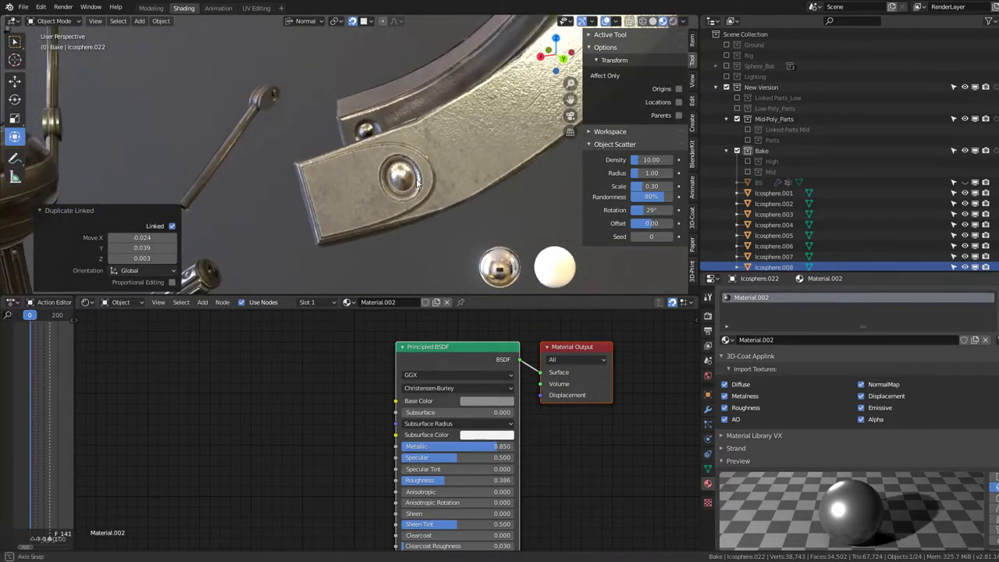
{"action": "key", "text": "alt+d"}
{"action": "left_click", "coordinate": [398, 172]}
{"action": "key", "text": "s"}
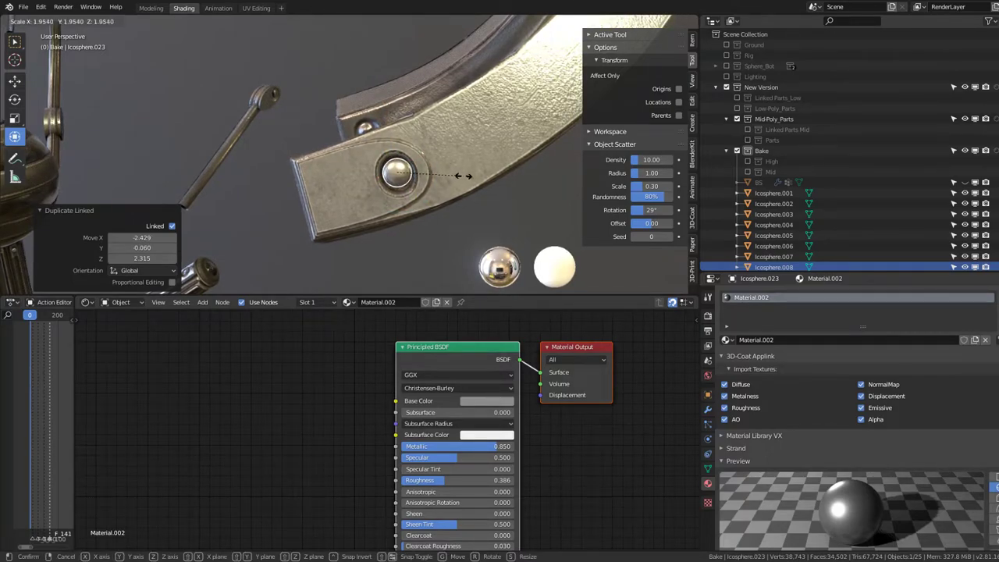
{"action": "left_click", "coordinate": [460, 177]}
{"action": "mouse_move", "coordinate": [461, 177]}
{"action": "middle_mouse_down"}
{"action": "mouse_move", "coordinate": [479, 181]}
{"action": "mouse_move", "coordinate": [392, 187]}
{"action": "mouse_move", "coordinate": [453, 153]}
{"action": "mouse_move", "coordinate": [382, 163]}
{"action": "middle_mouse_up"}
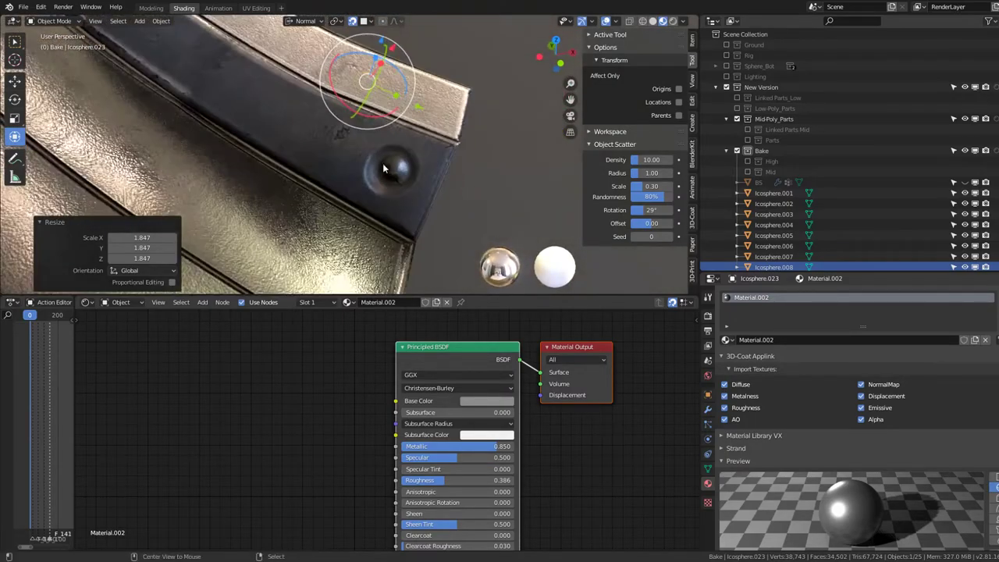
Add a second enlarged rivet copy in the curved plate's next hole
{"action": "key", "text": "alt+d"}
{"action": "left_click", "coordinate": [391, 170]}
{"action": "key", "text": "s"}
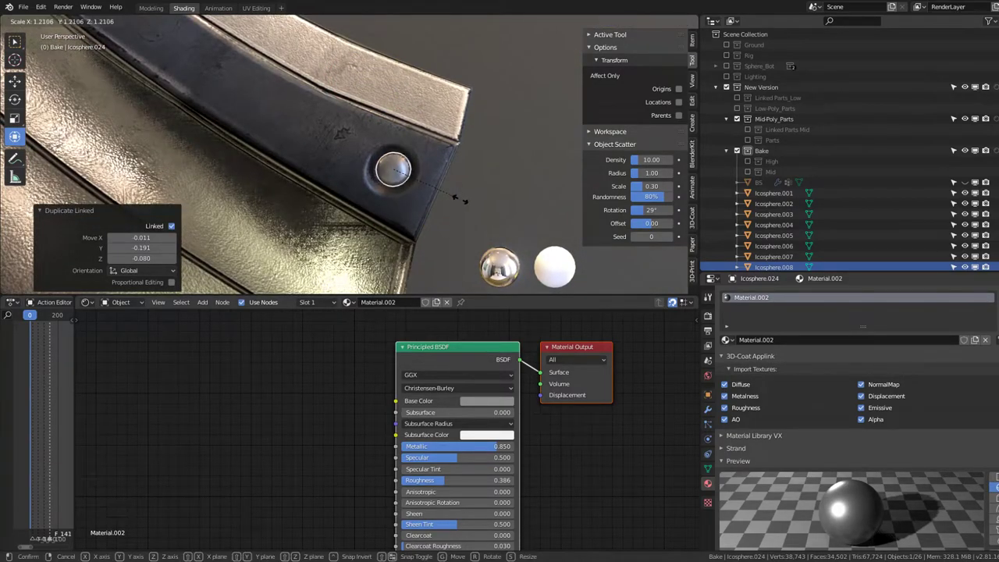
{"action": "left_click", "coordinate": [458, 198]}
{"action": "mouse_move", "coordinate": [457, 198]}
{"action": "middle_mouse_down"}
{"action": "mouse_move", "coordinate": [324, 182]}
{"action": "mouse_move", "coordinate": [400, 178]}
{"action": "mouse_move", "coordinate": [301, 196]}
{"action": "mouse_move", "coordinate": [411, 117]}
{"action": "mouse_move", "coordinate": [533, 170]}
{"action": "mouse_move", "coordinate": [325, 217]}
{"action": "mouse_move", "coordinate": [417, 178]}
{"action": "mouse_move", "coordinate": [173, 178]}
{"action": "mouse_move", "coordinate": [295, 190]}
{"action": "middle_mouse_up"}
Snap three more linked rivet copies into bolt holes, one at the plate's end
{"action": "key", "text": "alt+d"}
{"action": "left_click", "coordinate": [323, 196]}
{"action": "key", "text": "alt+d"}
{"action": "left_click", "coordinate": [324, 219]}
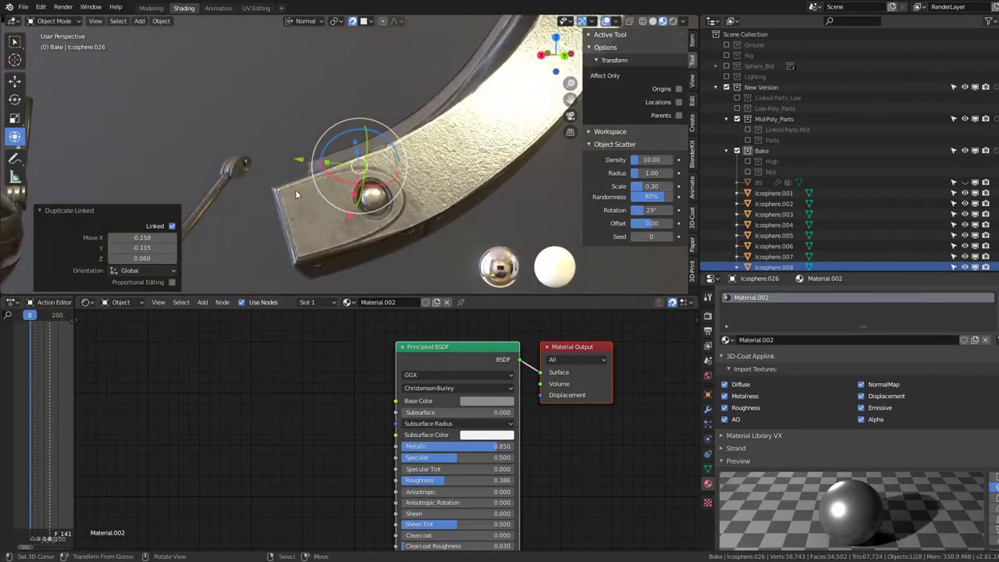
{"action": "key", "text": "alt+d"}
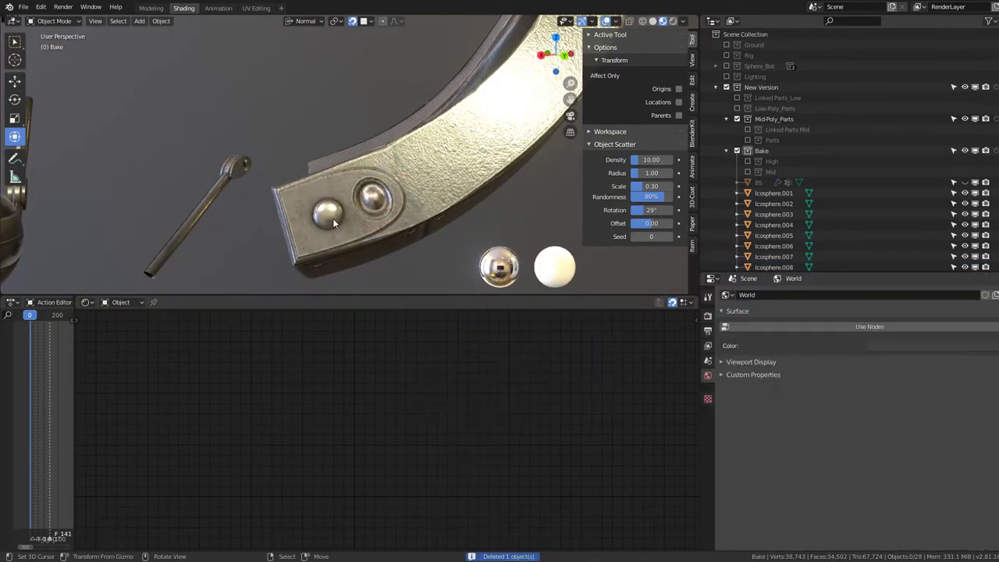
{"action": "left_click", "coordinate": [373, 197]}
{"action": "mouse_move", "coordinate": [373, 198]}
{"action": "middle_mouse_down"}
{"action": "mouse_move", "coordinate": [229, 117]}
{"action": "mouse_move", "coordinate": [334, 217]}
{"action": "mouse_move", "coordinate": [345, 193]}
{"action": "middle_mouse_up"}
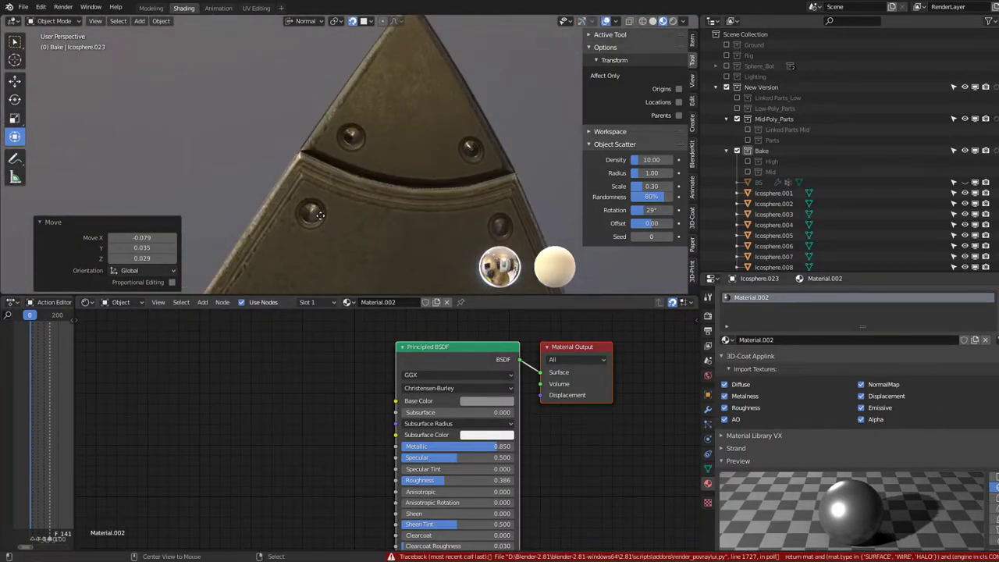
Shrink a rivet to about 0.45 size and move it into an upper bolt hole
{"action": "left_click", "coordinate": [306, 215]}
{"action": "middle_click_drag", "start_coordinate": [306, 214], "coordinate": [308, 165], "text": "shift"}
{"action": "key", "text": "s"}
{"action": "left_click", "coordinate": [330, 174]}
{"action": "key", "text": "s"}
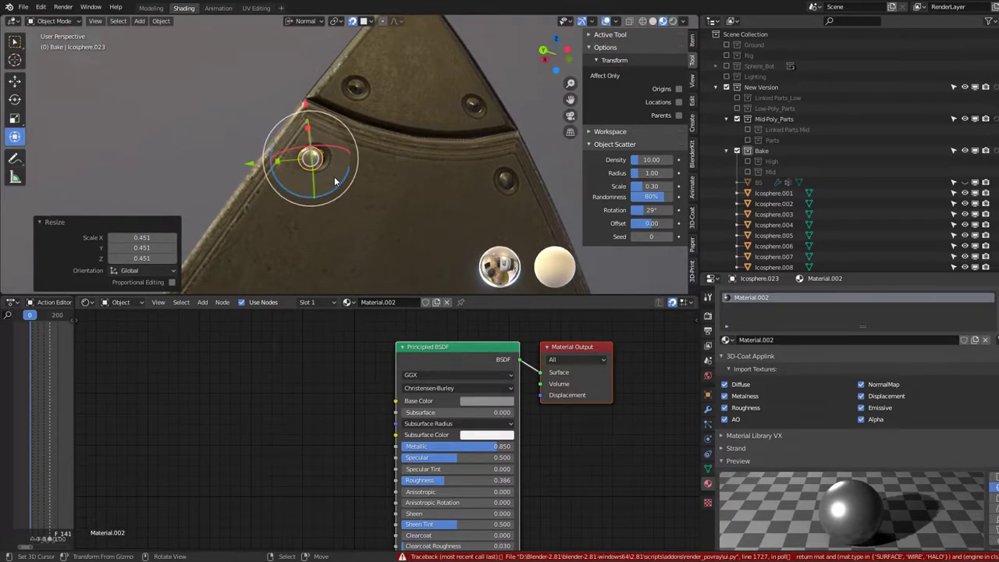
{"action": "left_click", "coordinate": [356, 182]}
{"action": "key", "text": "g"}
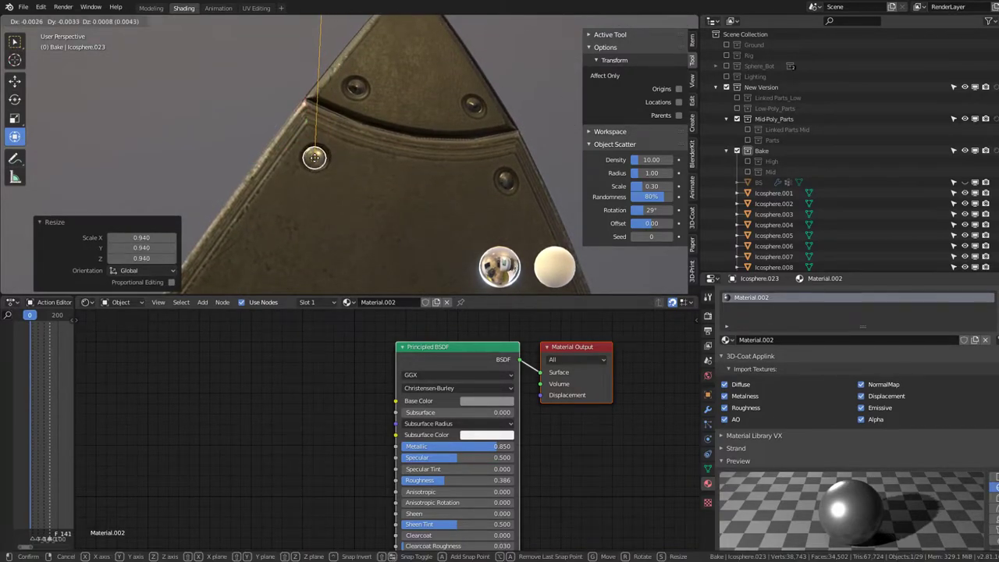
{"action": "left_click", "coordinate": [314, 157]}
Seat another rivet copy in a hole at the triangular plate's tip
{"action": "middle_click_drag", "start_coordinate": [356, 97], "coordinate": [320, 159], "text": "shift"}
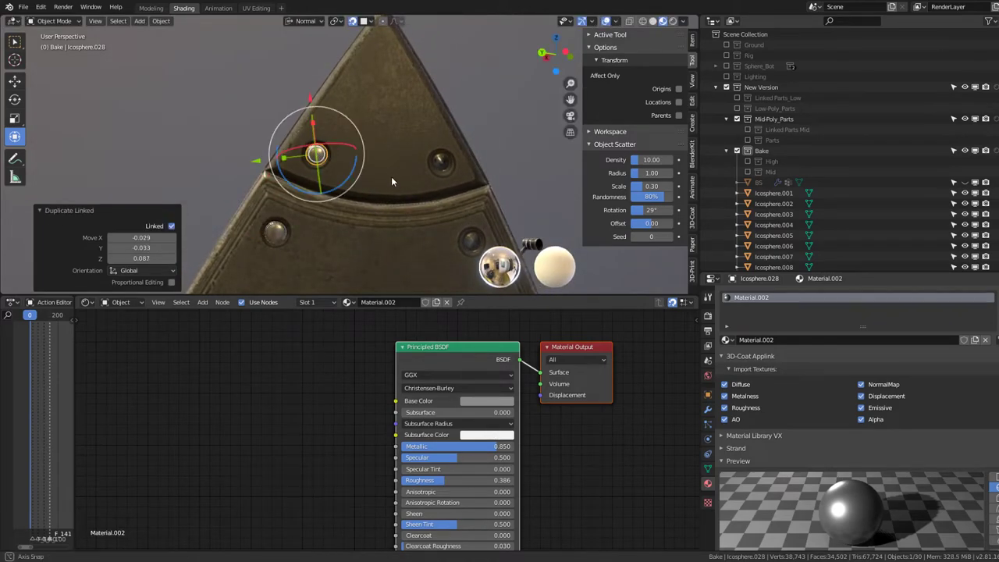
{"action": "middle_click_drag", "start_coordinate": [392, 181], "coordinate": [387, 148]}
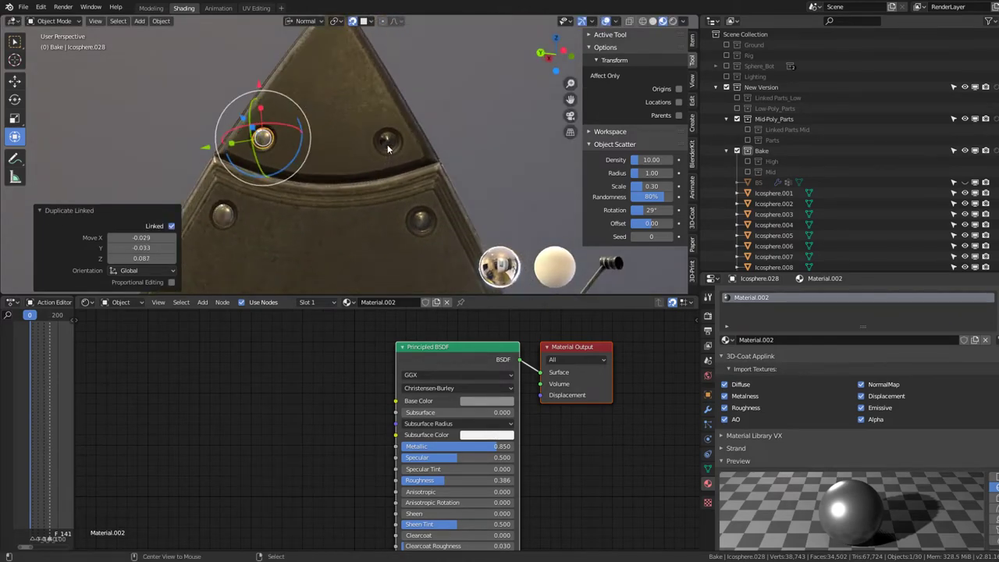
{"action": "left_click", "coordinate": [420, 219]}
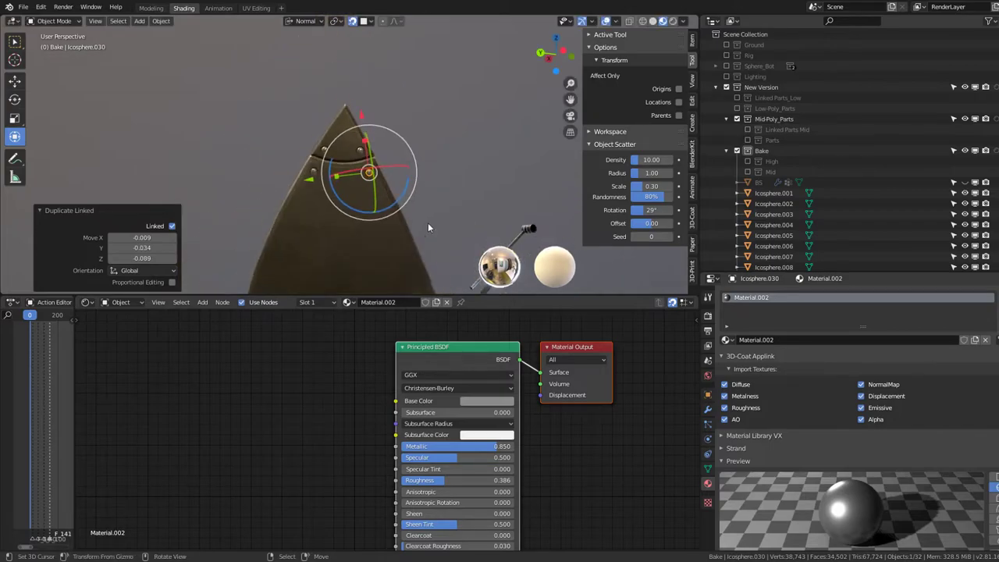
{"action": "scroll", "coordinate": [437, 227], "scroll_direction": "down", "scroll_amount": 3}
{"action": "mouse_move", "coordinate": [451, 230]}
{"action": "middle_mouse_down"}
{"action": "mouse_move", "coordinate": [344, 83]}
{"action": "mouse_move", "coordinate": [357, 157]}
{"action": "mouse_move", "coordinate": [327, 178]}
{"action": "middle_mouse_up"}
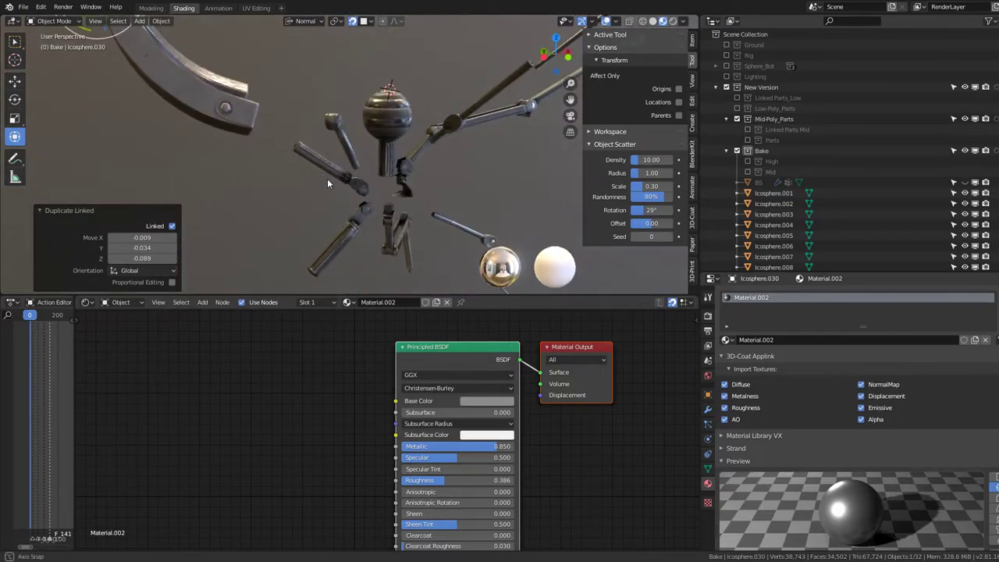
Enlarge the rivet to fit the rod joint's hole
{"action": "scroll", "coordinate": [327, 178], "scroll_direction": "up", "scroll_amount": 3}
{"action": "mouse_move", "coordinate": [322, 141]}
{"action": "middle_mouse_down"}
{"action": "mouse_move", "coordinate": [375, 189]}
{"action": "mouse_move", "coordinate": [320, 172]}
{"action": "mouse_move", "coordinate": [452, 192]}
{"action": "mouse_move", "coordinate": [325, 170]}
{"action": "middle_mouse_up"}
{"action": "scroll", "coordinate": [327, 177], "scroll_direction": "up", "scroll_amount": 3}
{"action": "key", "text": "s"}
{"action": "left_click", "coordinate": [344, 175]}
Place linked rivet copies at the rod joint and onto the hammer head
{"action": "key", "text": "alt+d"}
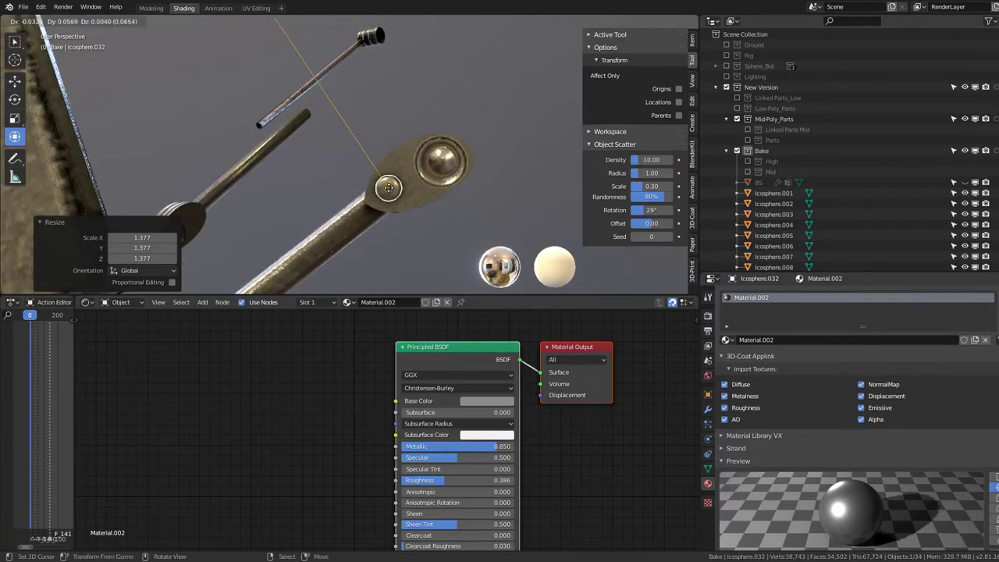
{"action": "mouse_move", "coordinate": [393, 190]}
{"action": "middle_mouse_down"}
{"action": "mouse_move", "coordinate": [253, 165]}
{"action": "mouse_move", "coordinate": [289, 153]}
{"action": "mouse_move", "coordinate": [254, 156]}
{"action": "mouse_move", "coordinate": [272, 199]}
{"action": "mouse_move", "coordinate": [313, 153]}
{"action": "mouse_move", "coordinate": [366, 123]}
{"action": "mouse_move", "coordinate": [335, 265]}
{"action": "mouse_move", "coordinate": [359, 145]}
{"action": "middle_mouse_up"}
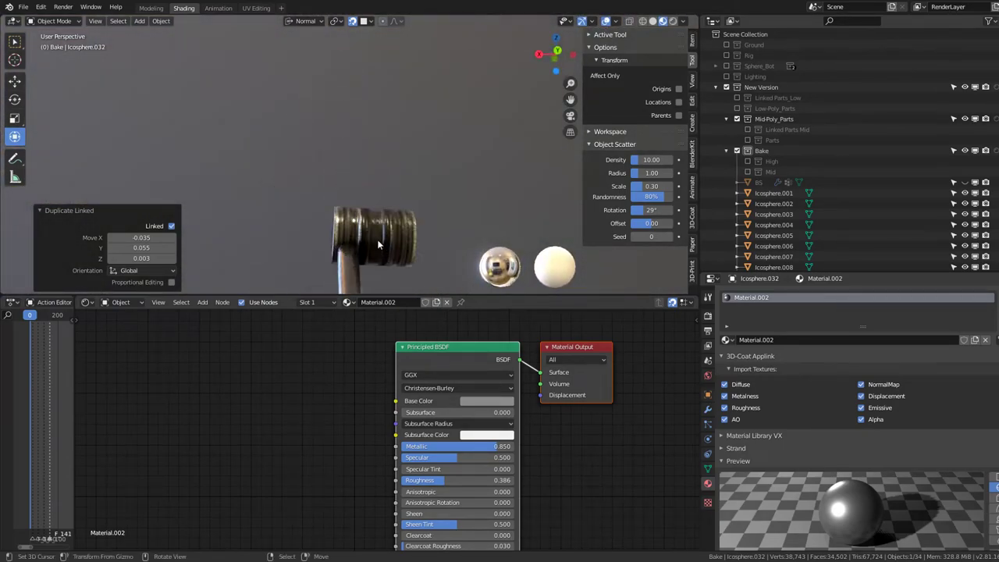
{"action": "middle_click_drag", "start_coordinate": [372, 243], "coordinate": [250, 238]}
{"action": "mouse_move", "coordinate": [376, 220]}
{"action": "middle_mouse_down"}
{"action": "mouse_move", "coordinate": [211, 180]}
{"action": "mouse_move", "coordinate": [434, 188]}
{"action": "mouse_move", "coordinate": [223, 179]}
{"action": "mouse_move", "coordinate": [317, 201]}
{"action": "middle_mouse_up"}
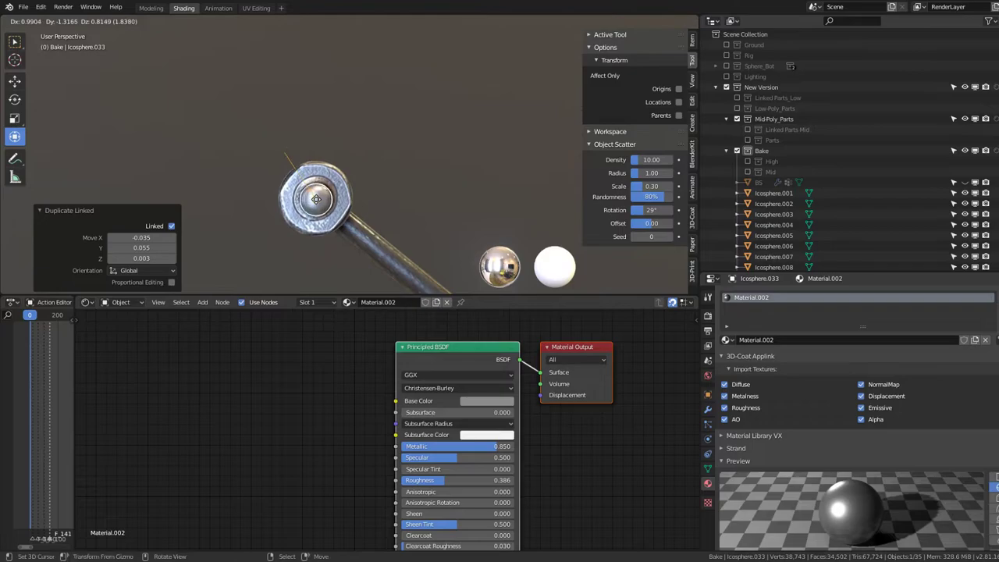
{"action": "mouse_move", "coordinate": [456, 250]}
{"action": "middle_mouse_down"}
{"action": "mouse_move", "coordinate": [459, 225]}
{"action": "mouse_move", "coordinate": [305, 87]}
{"action": "mouse_move", "coordinate": [371, 114]}
{"action": "mouse_move", "coordinate": [298, 104]}
{"action": "mouse_move", "coordinate": [372, 163]}
{"action": "mouse_move", "coordinate": [360, 195]}
{"action": "mouse_move", "coordinate": [360, 172]}
{"action": "mouse_move", "coordinate": [279, 113]}
{"action": "mouse_move", "coordinate": [191, 144]}
{"action": "mouse_move", "coordinate": [347, 165]}
{"action": "mouse_move", "coordinate": [404, 118]}
{"action": "mouse_move", "coordinate": [248, 154]}
{"action": "mouse_move", "coordinate": [405, 92]}
{"action": "mouse_move", "coordinate": [417, 220]}
{"action": "middle_mouse_up"}
{"action": "key", "text": "alt+d"}
{"action": "left_click", "coordinate": [360, 193]}
Set two rivet copies on the disc and move on to the arm joint
{"action": "left_click", "coordinate": [294, 121]}
{"action": "left_click", "coordinate": [358, 164]}
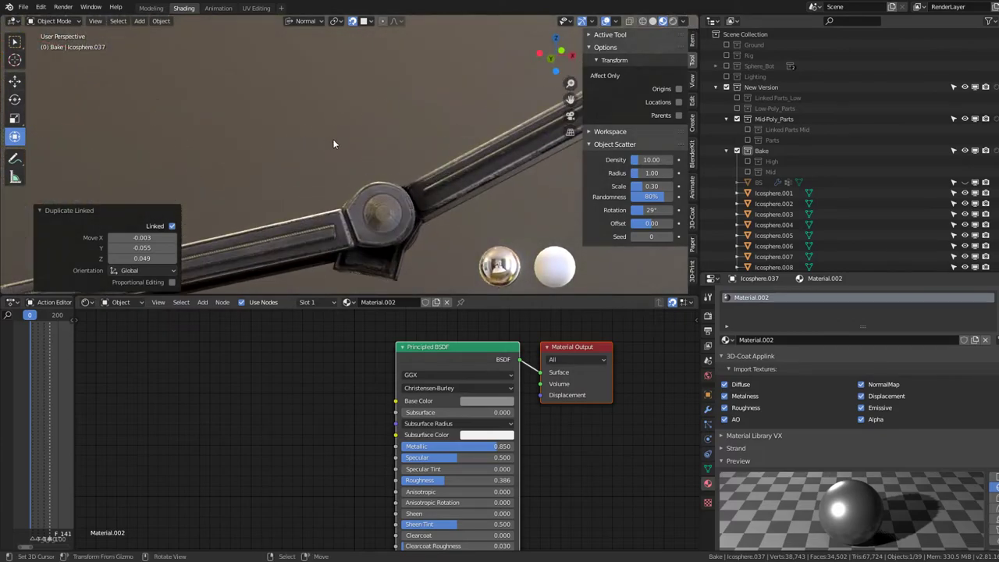
{"action": "scroll", "coordinate": [373, 175], "scroll_direction": "up", "scroll_amount": 2}
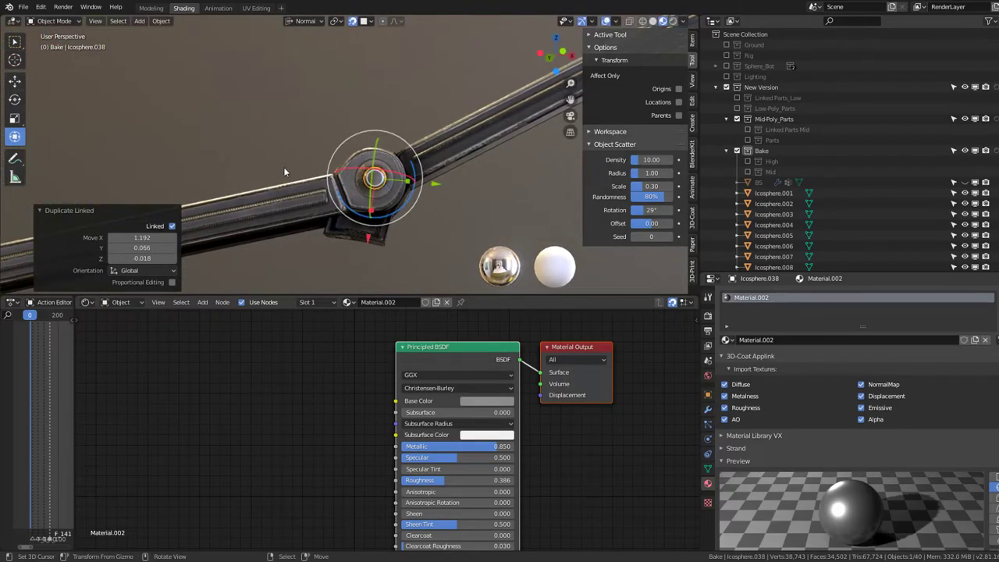
{"action": "mouse_move", "coordinate": [284, 171]}
{"action": "middle_mouse_down"}
{"action": "mouse_move", "coordinate": [484, 179]}
{"action": "mouse_move", "coordinate": [334, 196]}
{"action": "middle_mouse_up"}
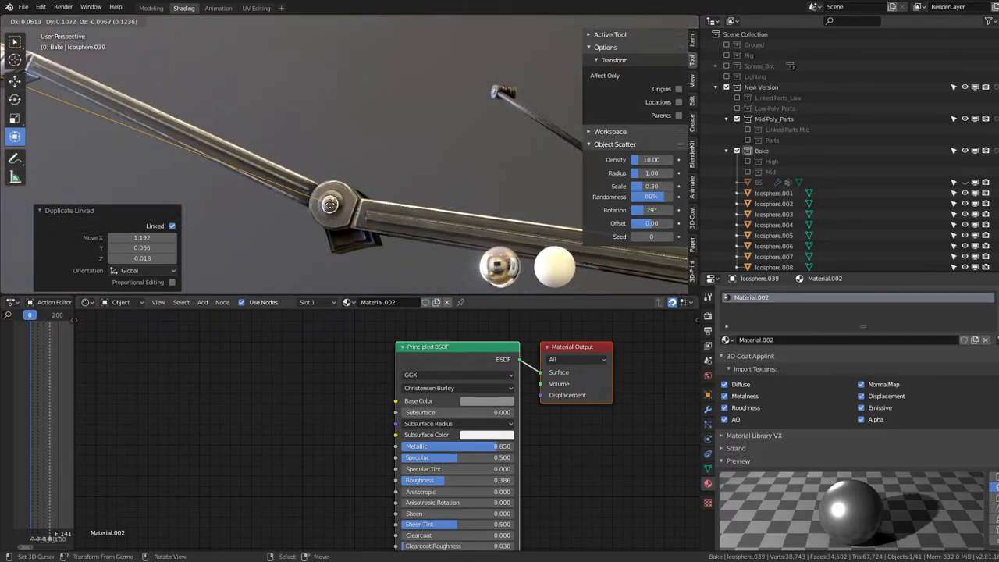
{"action": "mouse_move", "coordinate": [243, 153]}
{"action": "middle_mouse_down"}
{"action": "mouse_move", "coordinate": [164, 109]}
{"action": "mouse_move", "coordinate": [414, 196]}
{"action": "mouse_move", "coordinate": [348, 137]}
{"action": "mouse_move", "coordinate": [318, 129]}
{"action": "middle_mouse_up"}
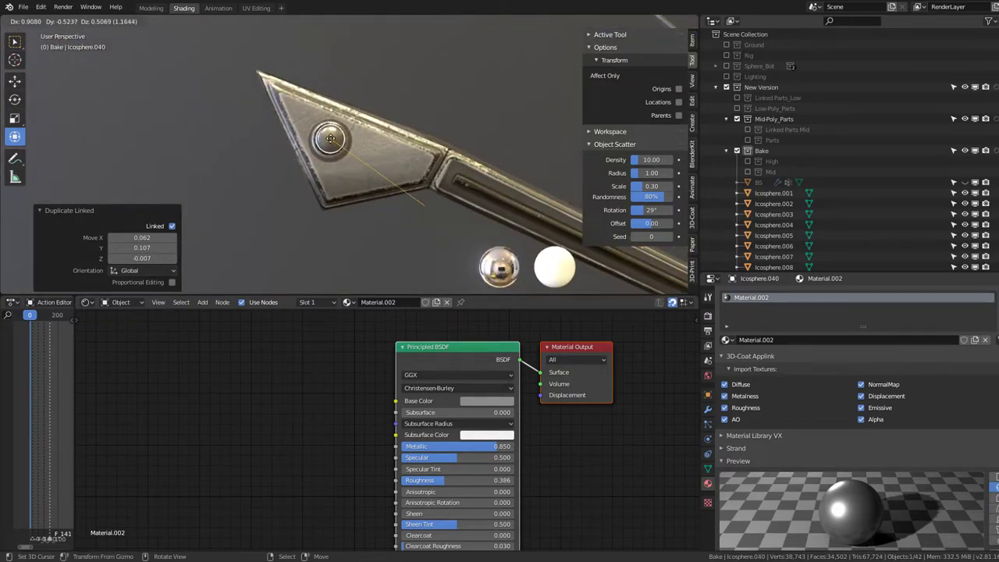
Seat rivet copies in the bracket and arm joint holes, shrinking one to 0.630
{"action": "left_click", "coordinate": [418, 208]}
{"action": "mouse_move", "coordinate": [418, 207]}
{"action": "middle_mouse_down"}
{"action": "mouse_move", "coordinate": [384, 118]}
{"action": "mouse_move", "coordinate": [438, 156]}
{"action": "mouse_move", "coordinate": [206, 122]}
{"action": "mouse_move", "coordinate": [396, 141]}
{"action": "middle_mouse_up"}
{"action": "left_click", "coordinate": [373, 123]}
{"action": "scroll", "coordinate": [396, 145], "scroll_direction": "up", "scroll_amount": 3}
{"action": "scroll", "coordinate": [299, 98], "scroll_direction": "up", "scroll_amount": 3}
{"action": "mouse_move", "coordinate": [298, 98]}
{"action": "middle_mouse_down"}
{"action": "mouse_move", "coordinate": [391, 193]}
{"action": "mouse_move", "coordinate": [310, 168]}
{"action": "middle_mouse_up"}
{"action": "key", "text": "alt+d"}
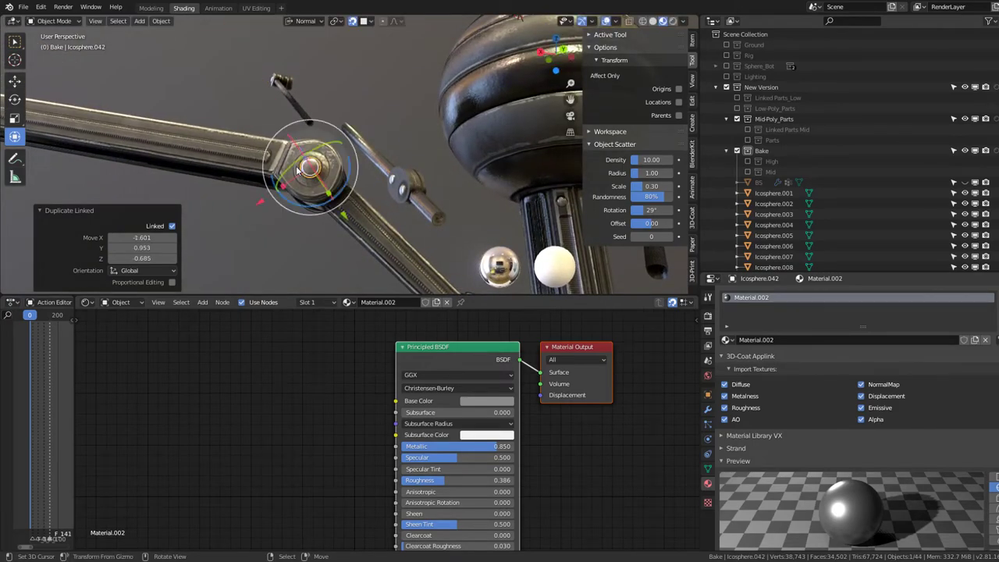
{"action": "mouse_move", "coordinate": [248, 140]}
{"action": "middle_mouse_down"}
{"action": "mouse_move", "coordinate": [304, 133]}
{"action": "mouse_move", "coordinate": [439, 162]}
{"action": "mouse_move", "coordinate": [459, 148]}
{"action": "mouse_move", "coordinate": [292, 146]}
{"action": "mouse_move", "coordinate": [321, 99]}
{"action": "mouse_move", "coordinate": [172, 201]}
{"action": "mouse_move", "coordinate": [235, 156]}
{"action": "mouse_move", "coordinate": [201, 118]}
{"action": "mouse_move", "coordinate": [406, 238]}
{"action": "mouse_move", "coordinate": [295, 153]}
{"action": "mouse_move", "coordinate": [352, 111]}
{"action": "mouse_move", "coordinate": [375, 164]}
{"action": "mouse_move", "coordinate": [339, 231]}
{"action": "mouse_move", "coordinate": [452, 148]}
{"action": "mouse_move", "coordinate": [407, 255]}
{"action": "mouse_move", "coordinate": [452, 144]}
{"action": "mouse_move", "coordinate": [398, 235]}
{"action": "mouse_move", "coordinate": [388, 220]}
{"action": "mouse_move", "coordinate": [425, 101]}
{"action": "mouse_move", "coordinate": [295, 254]}
{"action": "mouse_move", "coordinate": [387, 109]}
{"action": "mouse_move", "coordinate": [260, 177]}
{"action": "mouse_move", "coordinate": [359, 207]}
{"action": "mouse_move", "coordinate": [416, 159]}
{"action": "mouse_move", "coordinate": [416, 200]}
{"action": "mouse_move", "coordinate": [391, 146]}
{"action": "mouse_move", "coordinate": [354, 168]}
{"action": "mouse_move", "coordinate": [368, 199]}
{"action": "mouse_move", "coordinate": [351, 105]}
{"action": "mouse_move", "coordinate": [326, 204]}
{"action": "mouse_move", "coordinate": [401, 73]}
{"action": "mouse_move", "coordinate": [395, 121]}
{"action": "mouse_move", "coordinate": [443, 114]}
{"action": "mouse_move", "coordinate": [390, 77]}
{"action": "mouse_move", "coordinate": [374, 118]}
{"action": "mouse_move", "coordinate": [236, 137]}
{"action": "mouse_move", "coordinate": [386, 114]}
{"action": "mouse_move", "coordinate": [295, 114]}
{"action": "mouse_move", "coordinate": [468, 78]}
{"action": "middle_mouse_up"}
{"action": "left_click", "coordinate": [433, 223]}
{"action": "key", "text": "Return"}
Place rivet copies in the tube-end plate holes, scaled to 1.358 and 1.243
{"action": "left_click", "coordinate": [420, 157]}
{"action": "left_click", "coordinate": [328, 202]}
{"action": "left_click", "coordinate": [398, 109]}
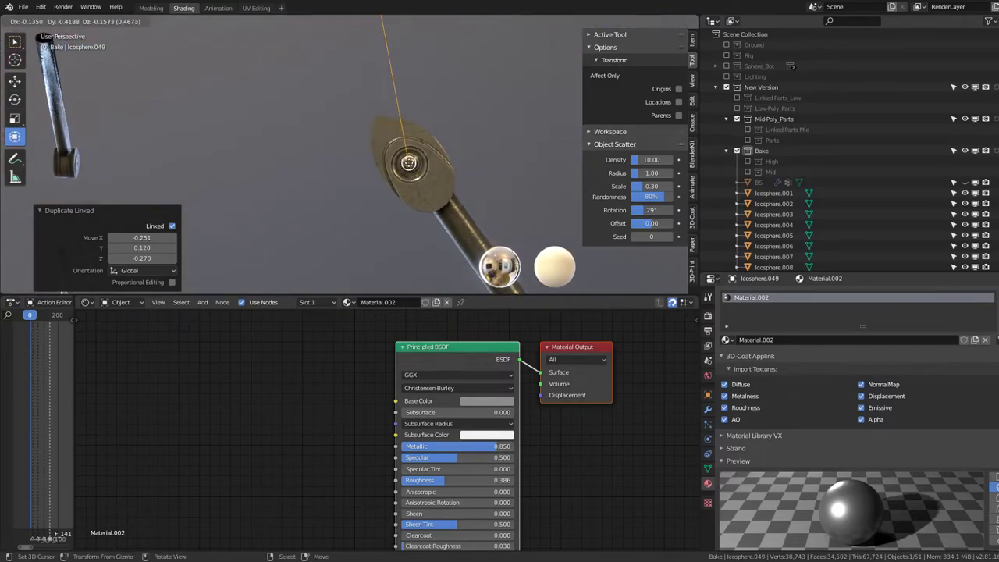
{"action": "left_click", "coordinate": [491, 161]}
{"action": "middle_click_drag", "start_coordinate": [497, 156], "coordinate": [254, 181]}
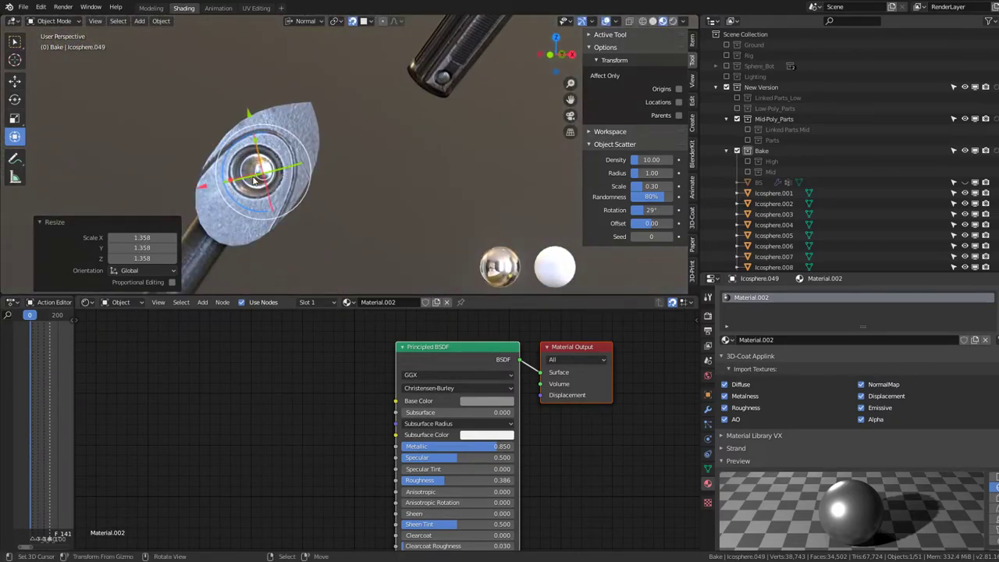
{"action": "left_click", "coordinate": [400, 169]}
{"action": "middle_click_drag", "start_coordinate": [400, 170], "coordinate": [352, 173]}
{"action": "mouse_move", "coordinate": [478, 94]}
{"action": "middle_mouse_down"}
{"action": "mouse_move", "coordinate": [308, 179]}
{"action": "mouse_move", "coordinate": [380, 66]}
{"action": "mouse_move", "coordinate": [349, 187]}
{"action": "mouse_move", "coordinate": [451, 180]}
{"action": "mouse_move", "coordinate": [294, 187]}
{"action": "mouse_move", "coordinate": [375, 242]}
{"action": "mouse_move", "coordinate": [371, 201]}
{"action": "mouse_move", "coordinate": [315, 183]}
{"action": "mouse_move", "coordinate": [294, 150]}
{"action": "mouse_move", "coordinate": [330, 175]}
{"action": "mouse_move", "coordinate": [257, 194]}
{"action": "mouse_move", "coordinate": [369, 158]}
{"action": "mouse_move", "coordinate": [353, 165]}
{"action": "mouse_move", "coordinate": [462, 161]}
{"action": "mouse_move", "coordinate": [377, 144]}
{"action": "mouse_move", "coordinate": [393, 189]}
{"action": "mouse_move", "coordinate": [419, 109]}
{"action": "mouse_move", "coordinate": [365, 181]}
{"action": "mouse_move", "coordinate": [363, 134]}
{"action": "mouse_move", "coordinate": [331, 180]}
{"action": "mouse_move", "coordinate": [329, 211]}
{"action": "mouse_move", "coordinate": [220, 104]}
{"action": "mouse_move", "coordinate": [340, 166]}
{"action": "mouse_move", "coordinate": [348, 127]}
{"action": "mouse_move", "coordinate": [395, 99]}
{"action": "mouse_move", "coordinate": [392, 171]}
{"action": "mouse_move", "coordinate": [371, 187]}
{"action": "middle_mouse_up"}
Duplicate a rivet, shrink it to 0.707, and seat copies in the square plate's holes
{"action": "key", "text": "shift+d"}
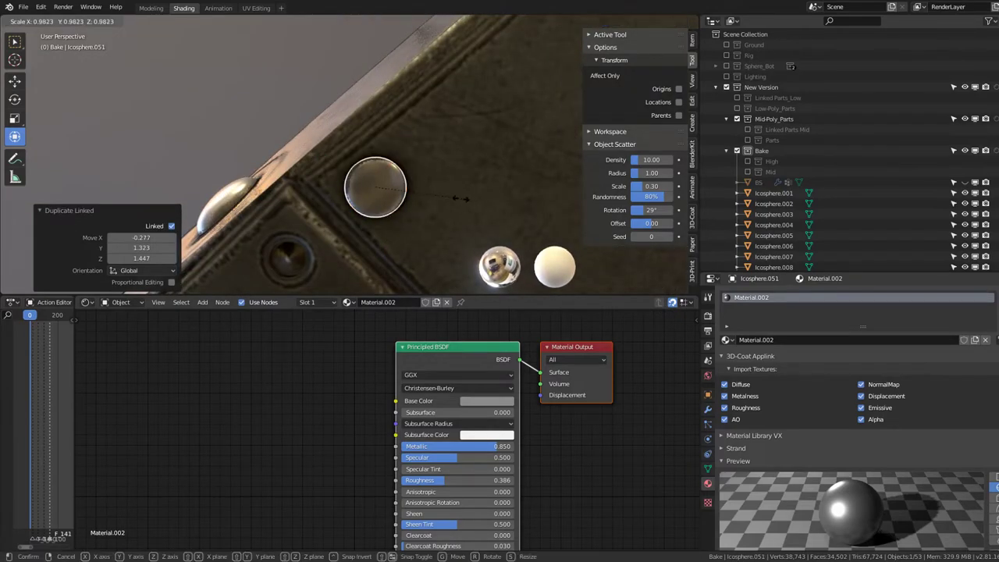
{"action": "left_click", "coordinate": [435, 194]}
{"action": "mouse_move", "coordinate": [438, 195]}
{"action": "middle_mouse_down"}
{"action": "mouse_move", "coordinate": [379, 176]}
{"action": "mouse_move", "coordinate": [452, 162]}
{"action": "mouse_move", "coordinate": [487, 130]}
{"action": "mouse_move", "coordinate": [364, 206]}
{"action": "mouse_move", "coordinate": [299, 132]}
{"action": "mouse_move", "coordinate": [308, 153]}
{"action": "mouse_move", "coordinate": [435, 178]}
{"action": "middle_mouse_up"}
{"action": "left_click", "coordinate": [351, 199]}
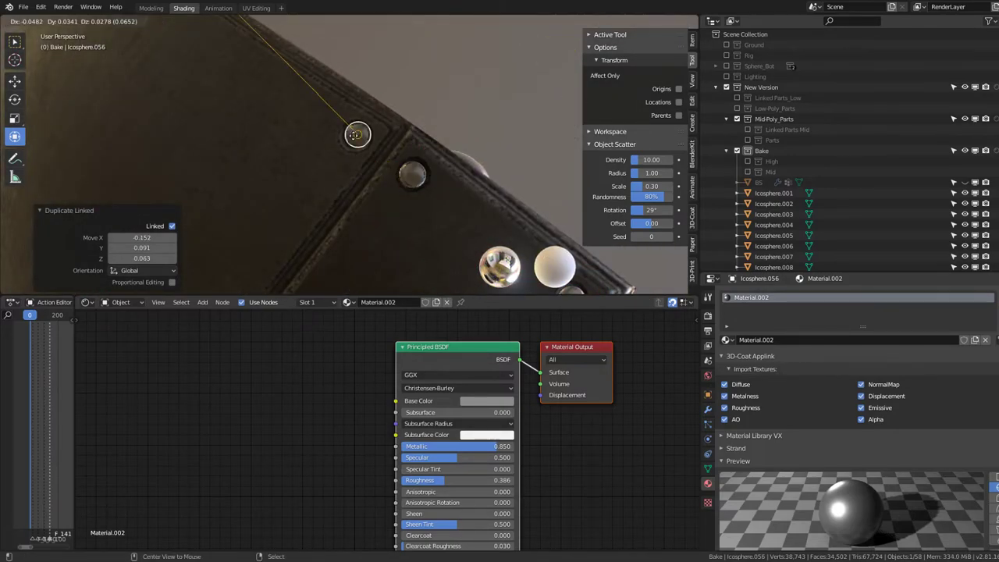
{"action": "left_click", "coordinate": [356, 135]}
{"action": "mouse_move", "coordinate": [355, 135]}
{"action": "middle_mouse_down"}
{"action": "mouse_move", "coordinate": [417, 248]}
{"action": "mouse_move", "coordinate": [439, 231]}
{"action": "mouse_move", "coordinate": [397, 129]}
{"action": "mouse_move", "coordinate": [399, 168]}
{"action": "mouse_move", "coordinate": [430, 165]}
{"action": "mouse_move", "coordinate": [422, 132]}
{"action": "mouse_move", "coordinate": [483, 130]}
{"action": "mouse_move", "coordinate": [353, 193]}
{"action": "mouse_move", "coordinate": [366, 131]}
{"action": "mouse_move", "coordinate": [446, 172]}
{"action": "mouse_move", "coordinate": [386, 161]}
{"action": "mouse_move", "coordinate": [386, 193]}
{"action": "mouse_move", "coordinate": [314, 171]}
{"action": "mouse_move", "coordinate": [215, 170]}
{"action": "mouse_move", "coordinate": [455, 200]}
{"action": "middle_mouse_up"}
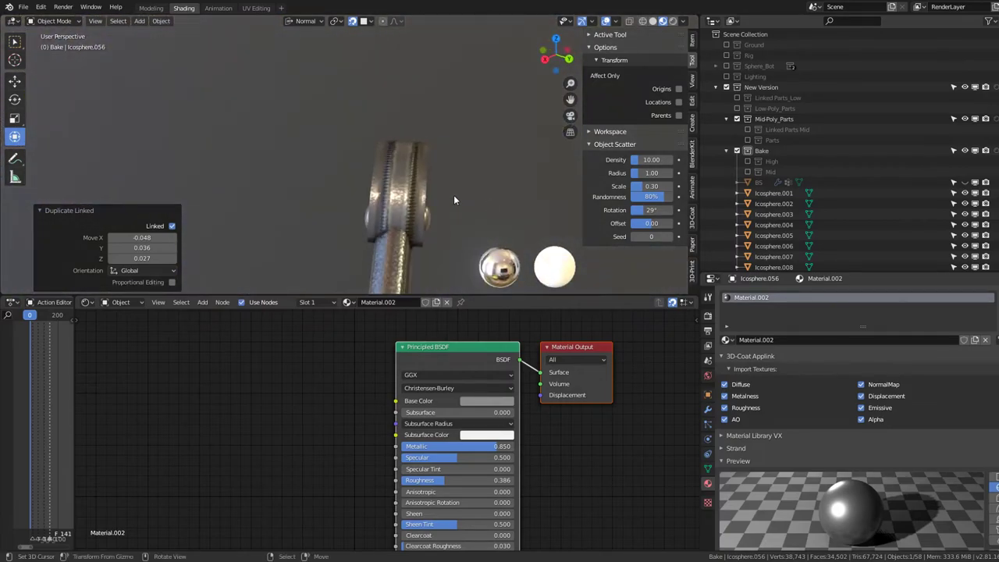
Frame the top of the sphere body and bring up the Add menu's mesh list
{"action": "mouse_move", "coordinate": [380, 218]}
{"action": "middle_mouse_down"}
{"action": "mouse_move", "coordinate": [251, 202]}
{"action": "mouse_move", "coordinate": [361, 139]}
{"action": "mouse_move", "coordinate": [373, 100]}
{"action": "mouse_move", "coordinate": [346, 150]}
{"action": "mouse_move", "coordinate": [333, 148]}
{"action": "mouse_move", "coordinate": [345, 99]}
{"action": "mouse_move", "coordinate": [309, 68]}
{"action": "mouse_move", "coordinate": [287, 71]}
{"action": "mouse_move", "coordinate": [504, 75]}
{"action": "mouse_move", "coordinate": [337, 178]}
{"action": "mouse_move", "coordinate": [355, 255]}
{"action": "mouse_move", "coordinate": [236, 168]}
{"action": "mouse_move", "coordinate": [209, 122]}
{"action": "mouse_move", "coordinate": [351, 164]}
{"action": "middle_mouse_up"}
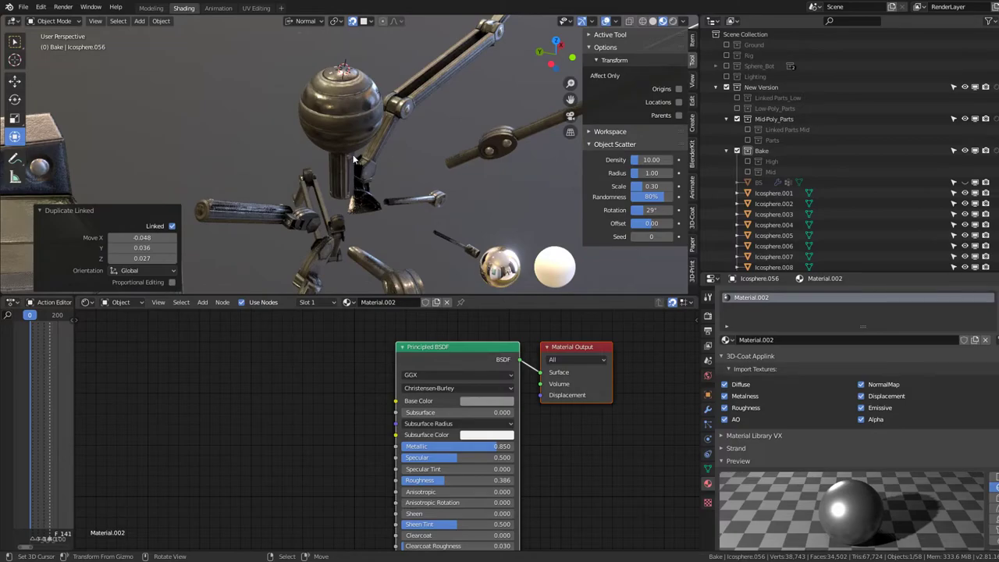
{"action": "scroll", "coordinate": [361, 157], "scroll_direction": "up", "scroll_amount": 2}
{"action": "mouse_move", "coordinate": [366, 145]}
{"action": "middle_mouse_down"}
{"action": "mouse_move", "coordinate": [361, 80]}
{"action": "mouse_move", "coordinate": [366, 195]}
{"action": "middle_mouse_up"}
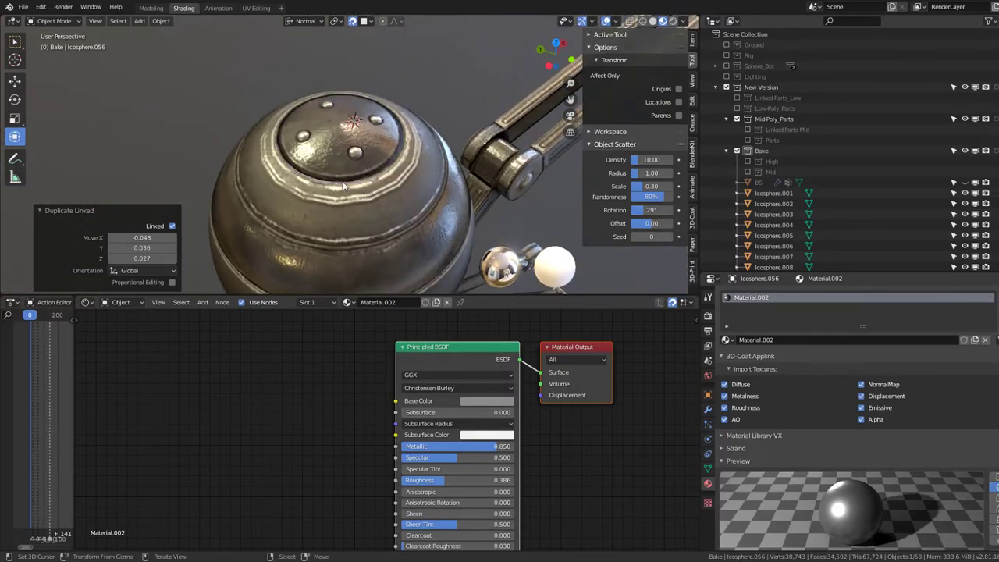
{"action": "key", "text": "shift+a"}
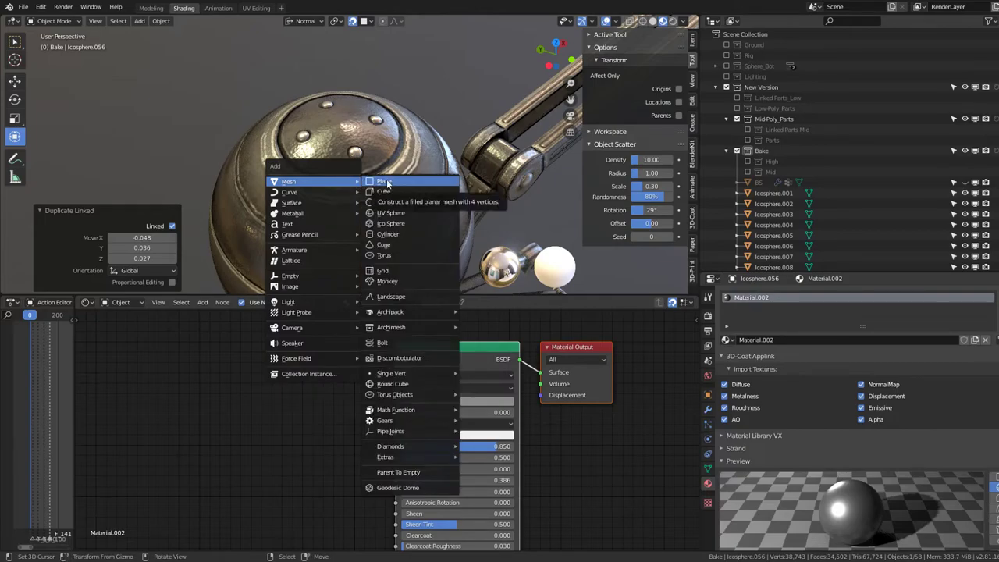
Add a cube, shrink it to 0.103, and flatten it along Y and Z into a bar
{"action": "left_click", "coordinate": [383, 191]}
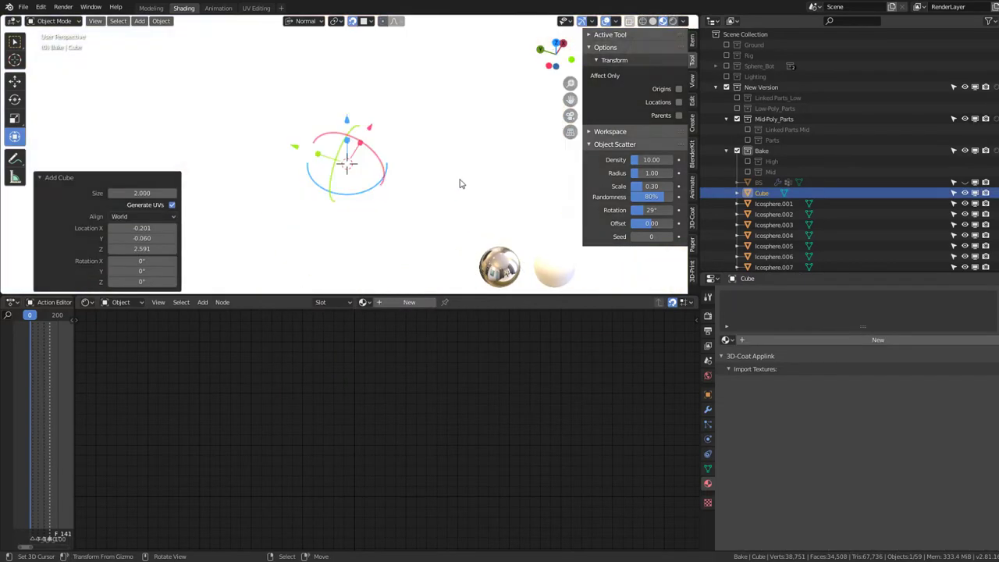
{"action": "key", "text": "s"}
{"action": "left_click", "coordinate": [357, 161]}
{"action": "key", "text": "s"}
{"action": "key", "text": "y"}
{"action": "key", "text": "y"}
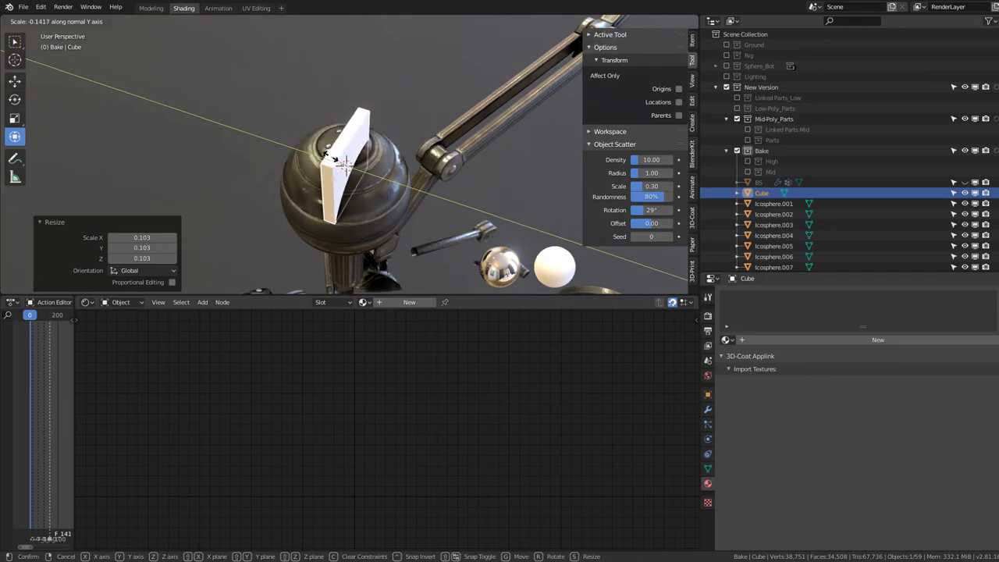
{"action": "left_click", "coordinate": [341, 160]}
{"action": "middle_click_drag", "start_coordinate": [341, 160], "coordinate": [363, 149]}
{"action": "key", "text": "s"}
{"action": "key", "text": "z"}
{"action": "key", "text": "z"}
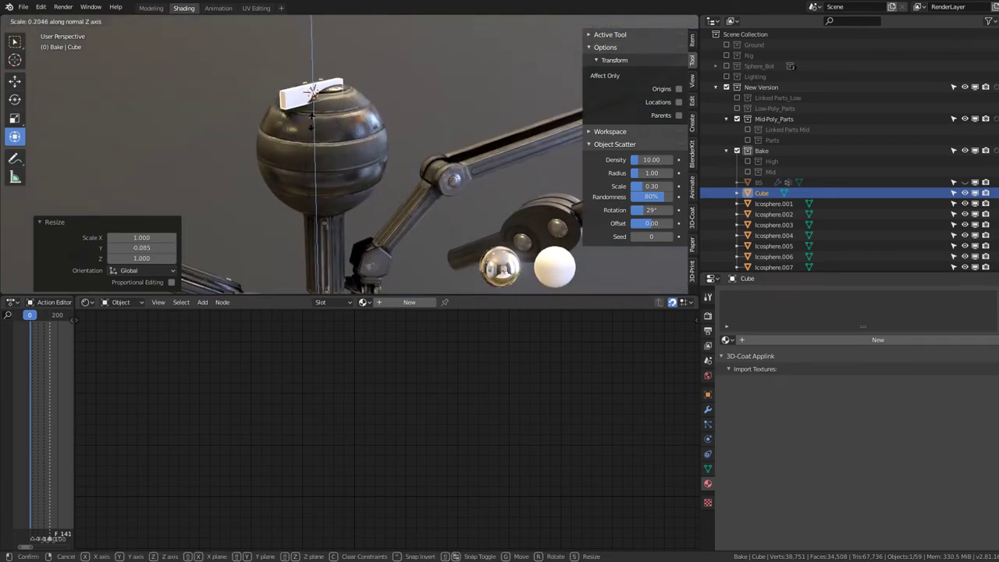
{"action": "left_click", "coordinate": [313, 92]}
{"action": "scroll", "coordinate": [313, 92], "scroll_direction": "up", "scroll_amount": 3}
{"action": "scroll", "coordinate": [328, 109], "scroll_direction": "up", "scroll_amount": 2}
Lift the bar along its normal and slide it onto the top of the sphere
{"action": "key", "text": "g"}
{"action": "key", "text": "z"}
{"action": "key", "text": "z"}
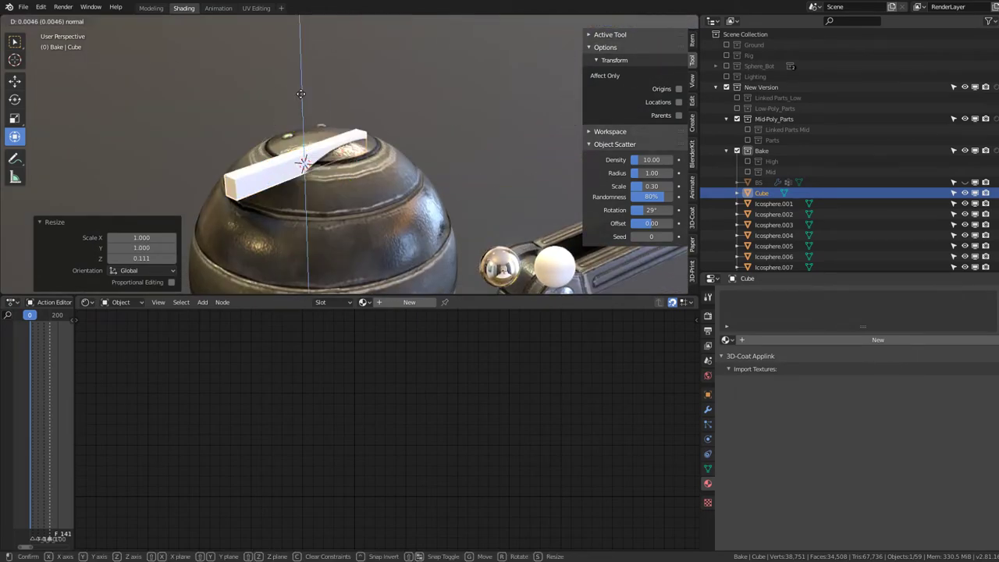
{"action": "left_click", "coordinate": [337, 121]}
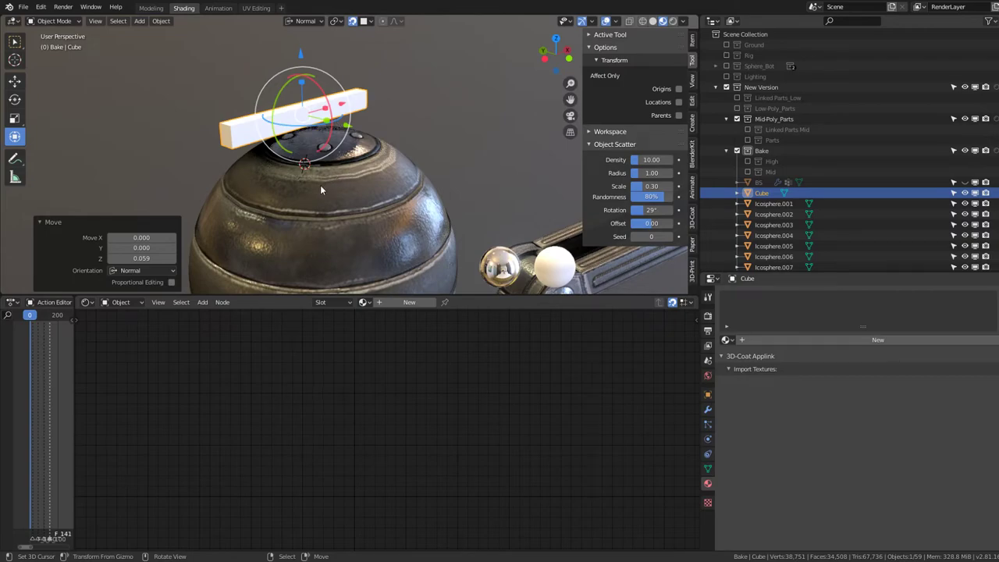
{"action": "key", "text": "g"}
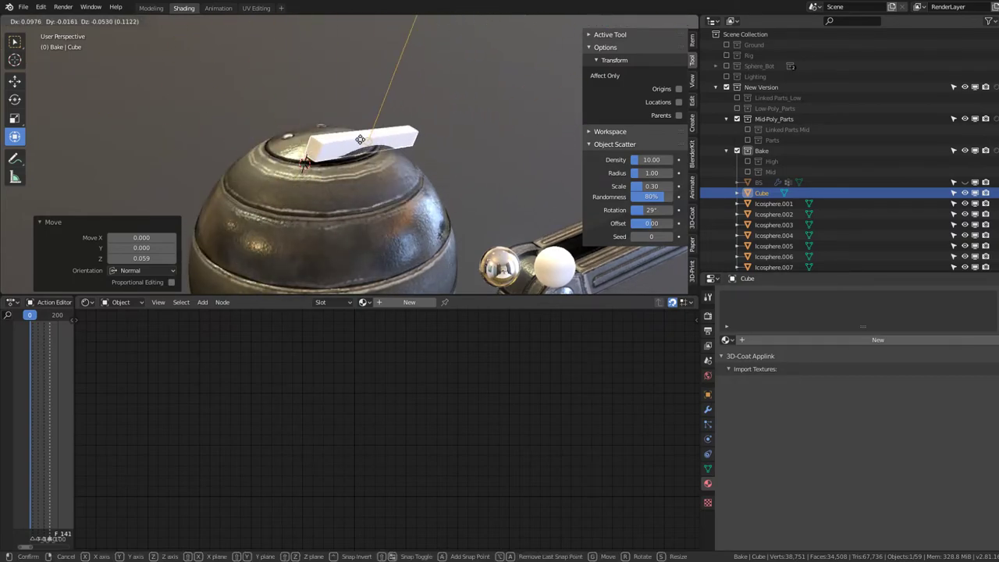
{"action": "left_click", "coordinate": [343, 117]}
{"action": "middle_click_drag", "start_coordinate": [343, 117], "coordinate": [367, 144]}
{"action": "scroll", "coordinate": [367, 144], "scroll_direction": "up", "scroll_amount": 3}
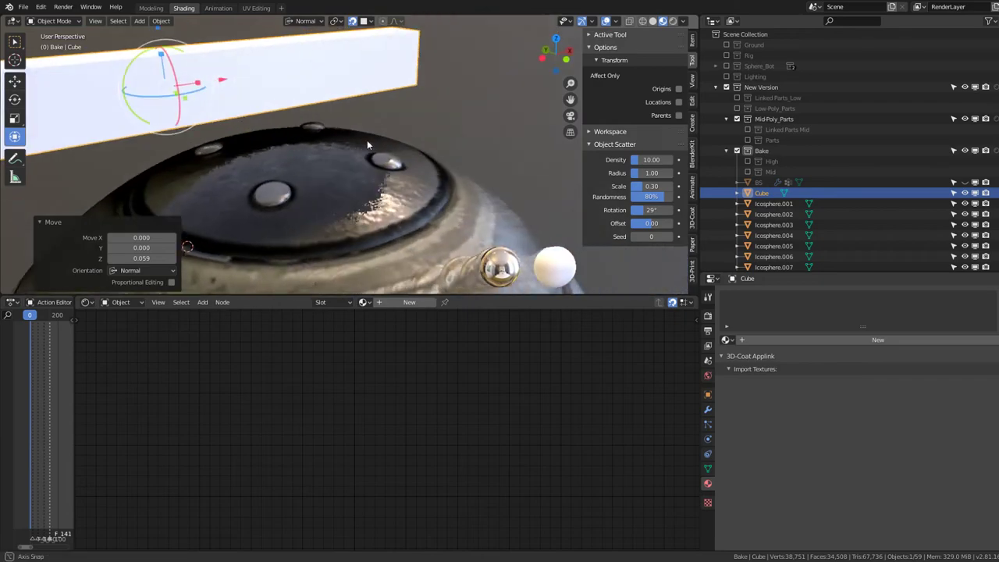
{"action": "scroll", "coordinate": [367, 140], "scroll_direction": "down", "scroll_amount": 3}
Scale the bar down and link Material.002 onto it from a rivet sphere
{"action": "middle_click_drag", "start_coordinate": [305, 139], "coordinate": [446, 164]}
{"action": "key", "text": "s"}
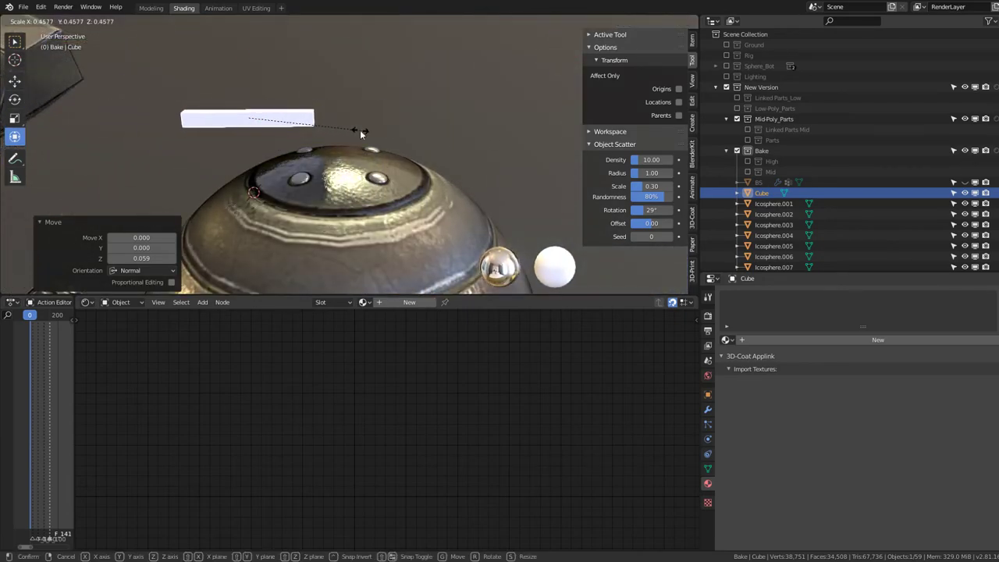
{"action": "left_click", "coordinate": [381, 179]}
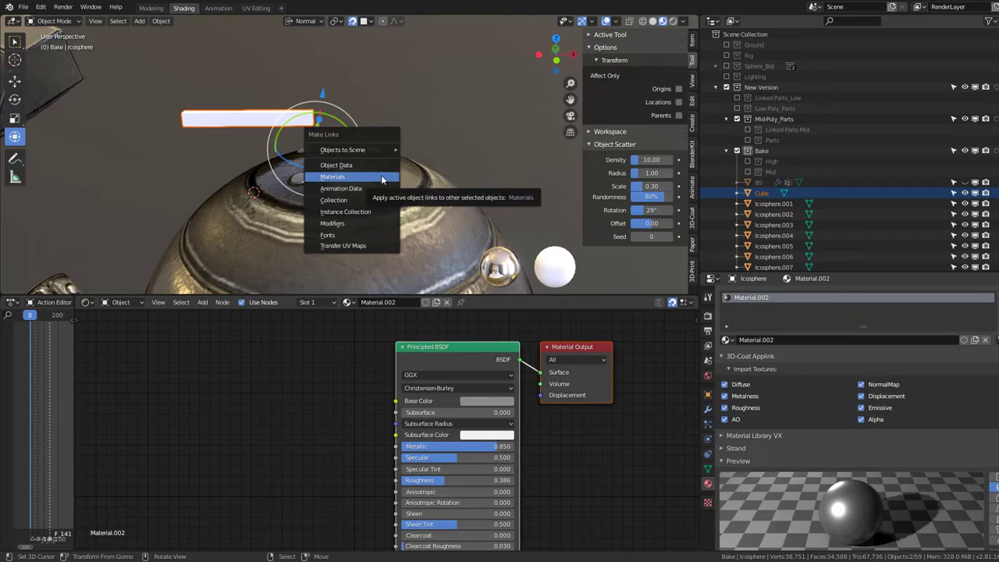
{"action": "left_click", "coordinate": [382, 176]}
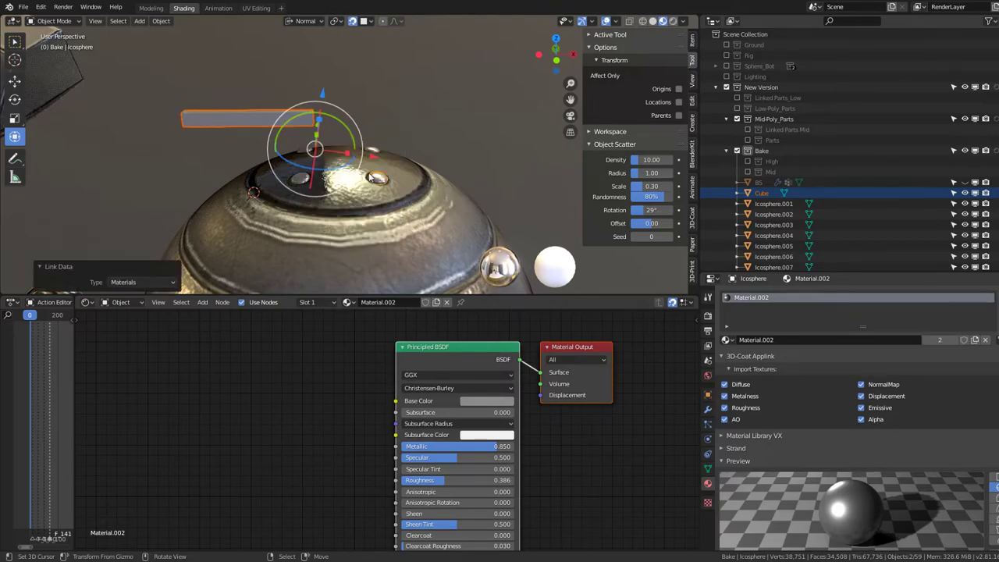
{"action": "left_click", "coordinate": [257, 118]}
{"action": "middle_click_drag", "start_coordinate": [258, 118], "coordinate": [339, 171]}
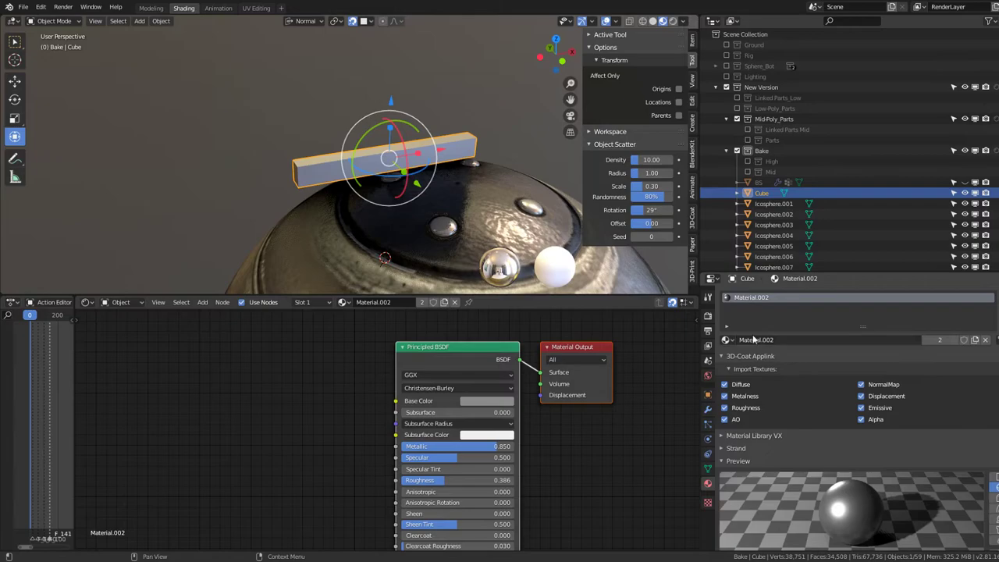
Add a Bevel modifier, apply the bar's scale, and set 4 segments, a tiny width, profile 0
{"action": "left_click", "coordinate": [708, 409]}
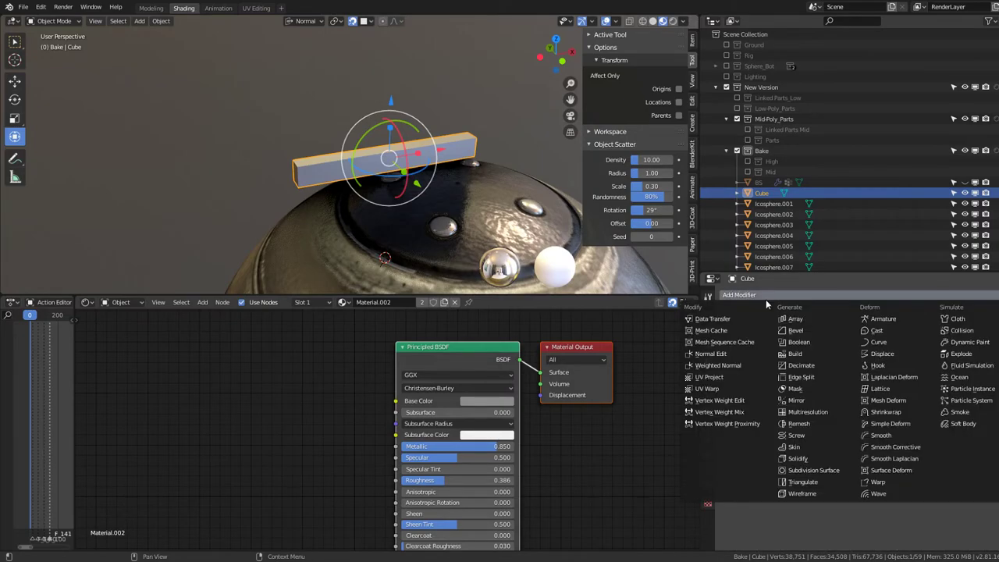
{"action": "left_click", "coordinate": [798, 332]}
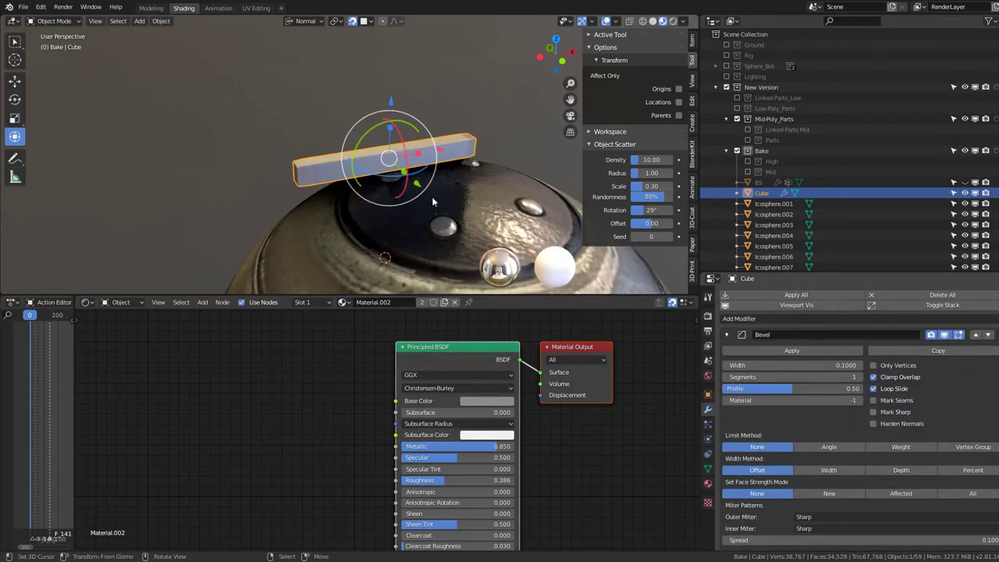
{"action": "key", "text": "ctrl+a"}
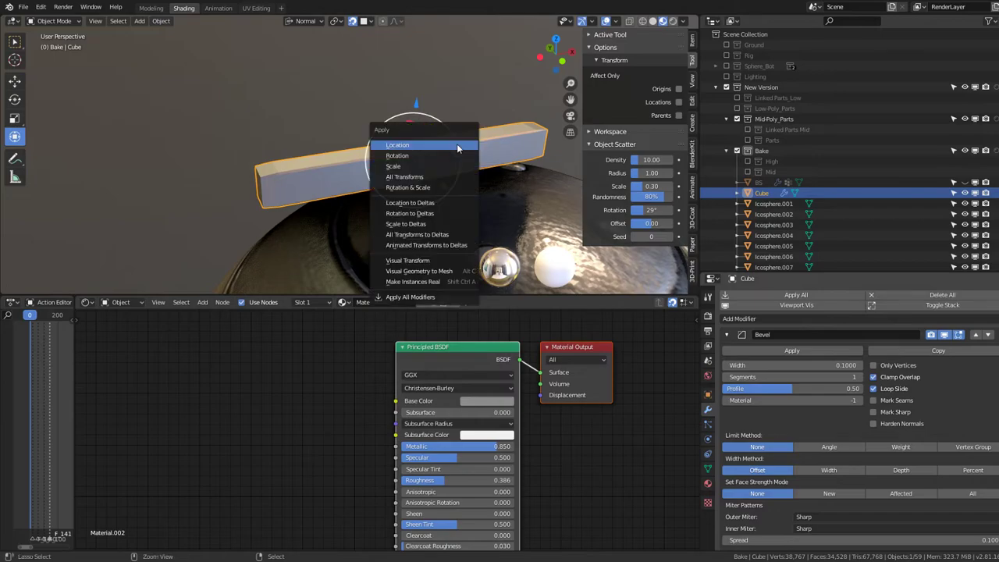
{"action": "left_click", "coordinate": [440, 166]}
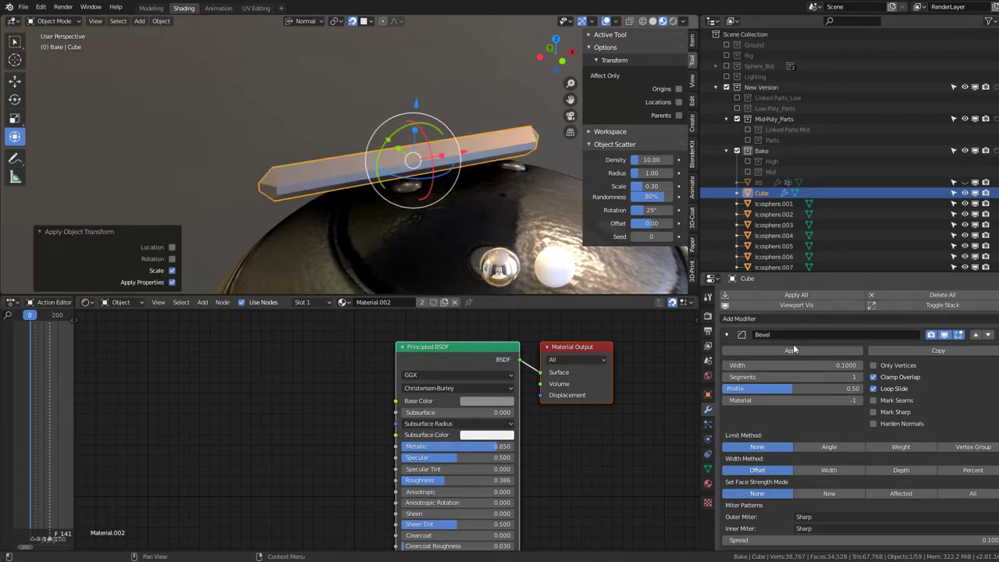
{"action": "left_click_drag", "start_coordinate": [858, 377], "coordinate": [863, 377]}
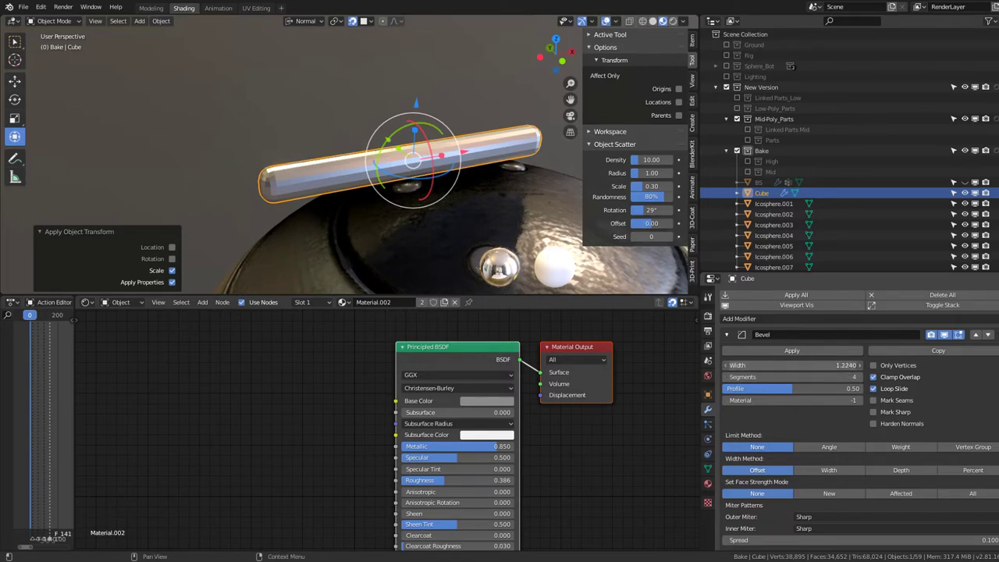
{"action": "key", "text": "BackSpace"}
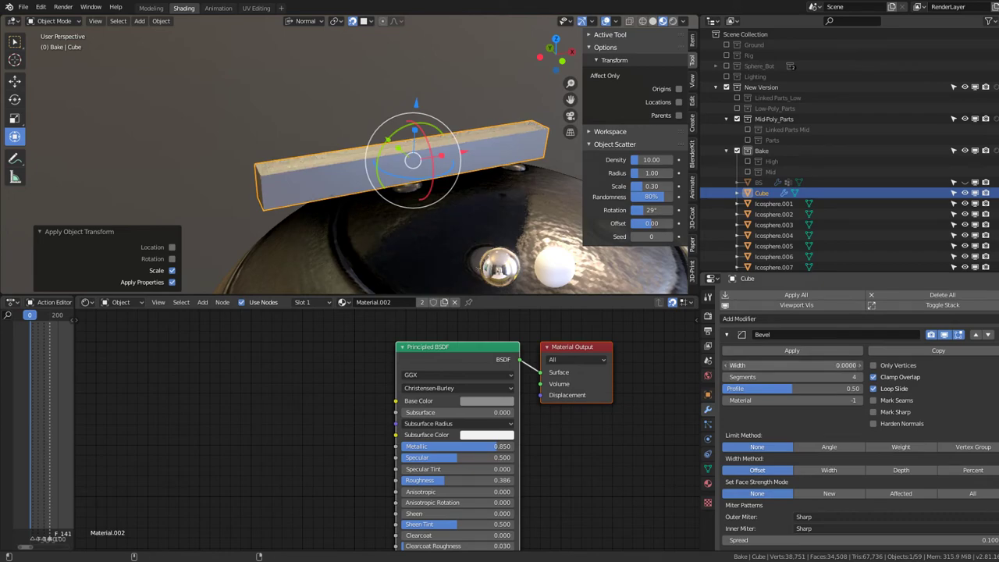
{"action": "left_click_drag", "start_coordinate": [792, 365], "coordinate": [803, 365]}
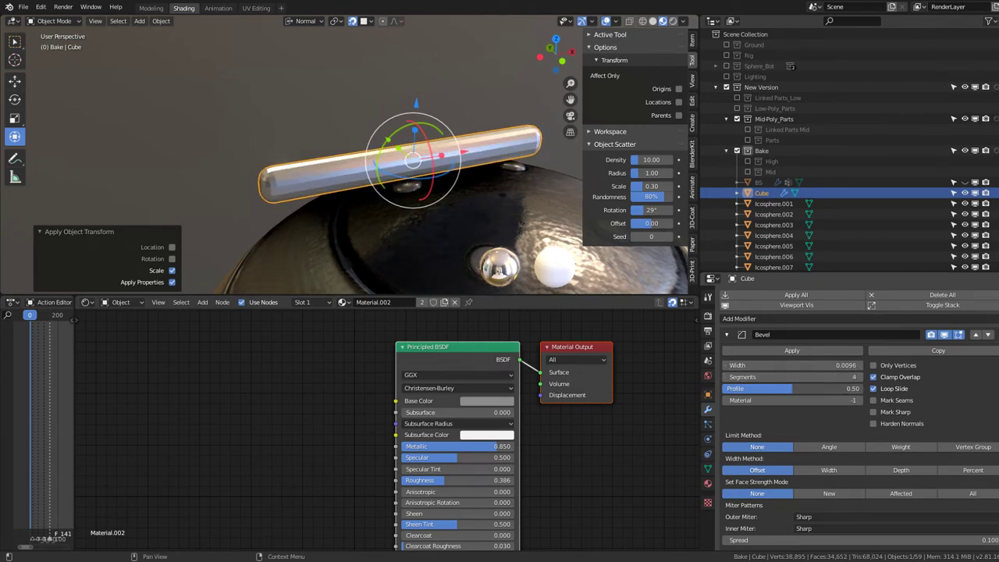
{"action": "key", "text": "BackSpace"}
{"action": "mouse_move", "coordinate": [406, 180]}
{"action": "middle_mouse_down"}
{"action": "mouse_move", "coordinate": [232, 199]}
{"action": "mouse_move", "coordinate": [332, 153]}
{"action": "mouse_move", "coordinate": [343, 226]}
{"action": "middle_mouse_up"}
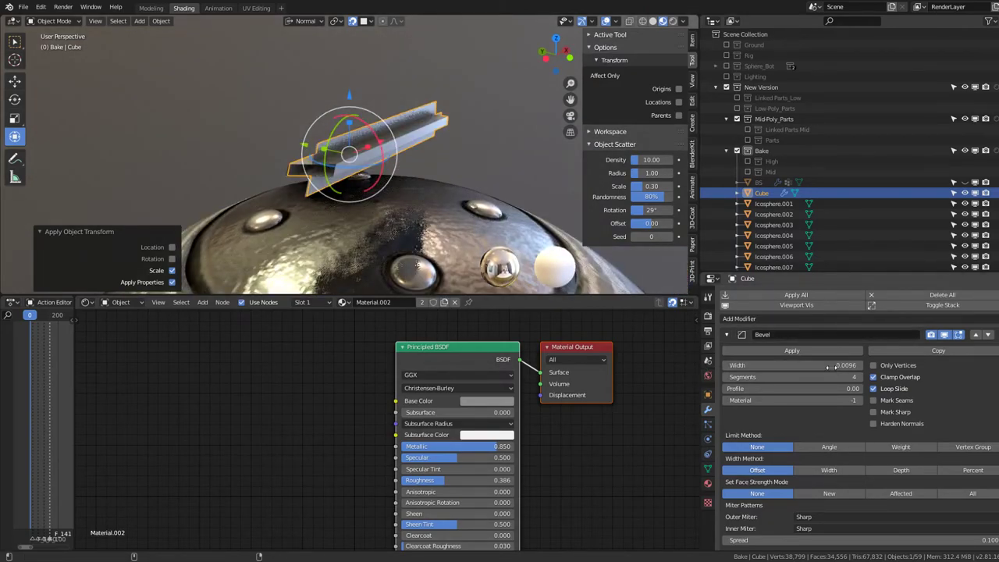
{"action": "key", "text": "BackSpace"}
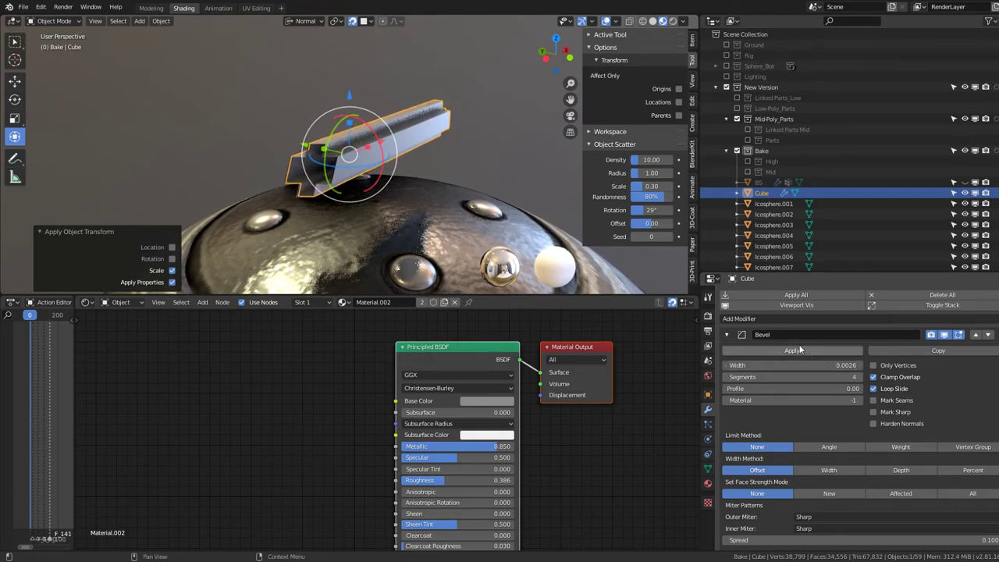
{"action": "left_click", "coordinate": [727, 334]}
Duplicate the Bevel modifier and set the second bevel's profile to 0.34
{"action": "key", "text": "shift+d"}
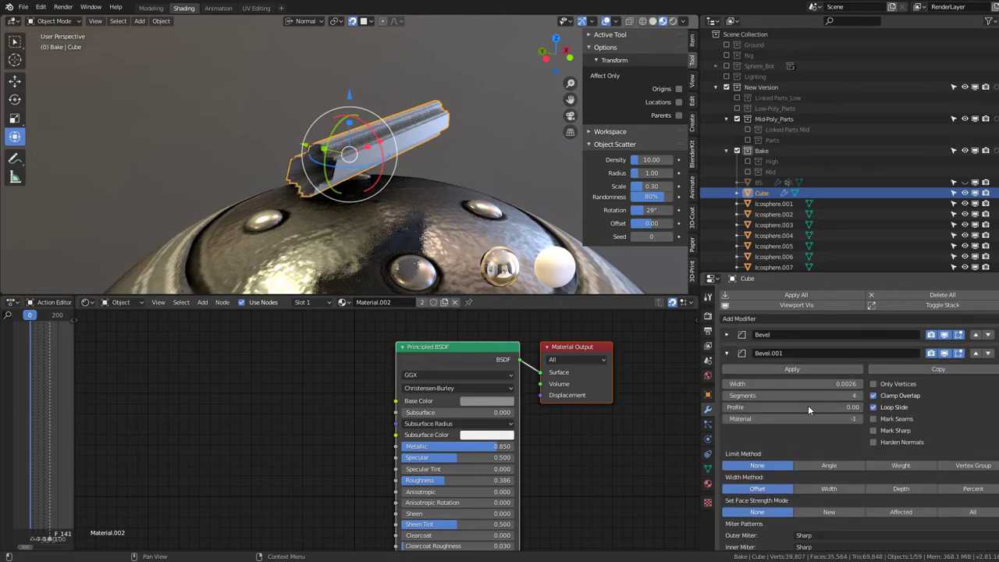
{"action": "mouse_move", "coordinate": [808, 405]}
{"action": "left_mouse_down"}
{"action": "mouse_move", "coordinate": [855, 406]}
{"action": "mouse_move", "coordinate": [768, 407]}
{"action": "left_mouse_up"}
{"action": "mouse_move", "coordinate": [473, 143]}
{"action": "middle_mouse_down"}
{"action": "mouse_move", "coordinate": [313, 158]}
{"action": "mouse_move", "coordinate": [441, 153]}
{"action": "mouse_move", "coordinate": [389, 104]}
{"action": "mouse_move", "coordinate": [401, 131]}
{"action": "mouse_move", "coordinate": [370, 206]}
{"action": "mouse_move", "coordinate": [458, 250]}
{"action": "mouse_move", "coordinate": [468, 195]}
{"action": "mouse_move", "coordinate": [372, 118]}
{"action": "mouse_move", "coordinate": [511, 163]}
{"action": "mouse_move", "coordinate": [368, 173]}
{"action": "mouse_move", "coordinate": [303, 154]}
{"action": "mouse_move", "coordinate": [294, 168]}
{"action": "mouse_move", "coordinate": [395, 172]}
{"action": "mouse_move", "coordinate": [472, 229]}
{"action": "mouse_move", "coordinate": [359, 169]}
{"action": "middle_mouse_up"}
{"action": "left_click", "coordinate": [370, 207]}
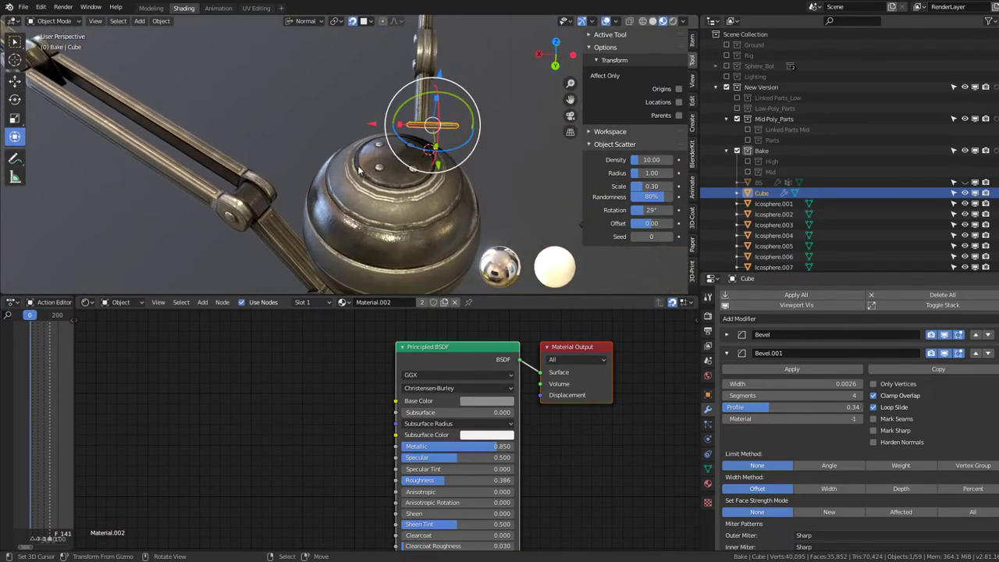
Move the bevelled bar off the sphere and set it against the body column
{"action": "key", "text": "g"}
{"action": "left_click", "coordinate": [370, 212]}
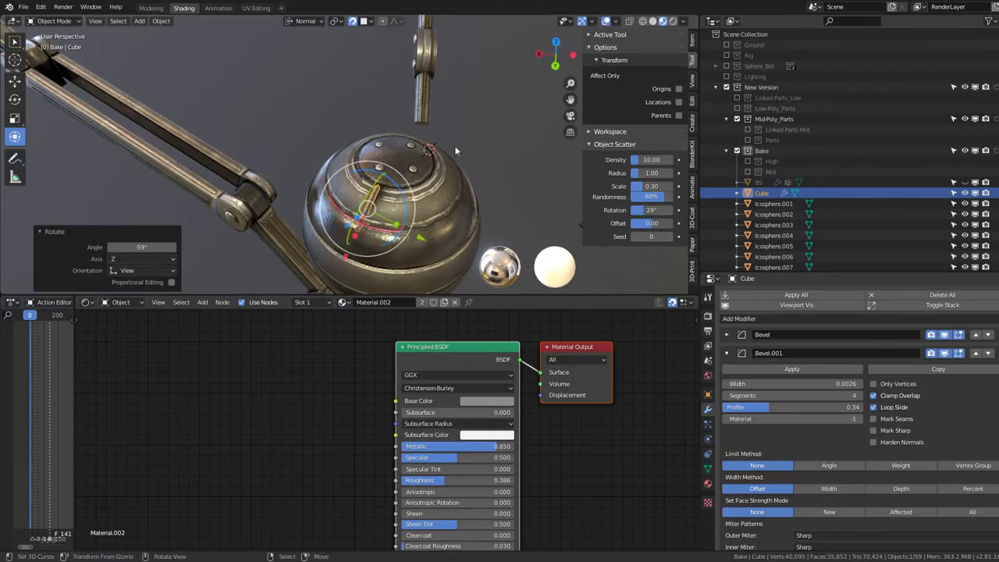
{"action": "mouse_move", "coordinate": [389, 215]}
{"action": "middle_mouse_down"}
{"action": "mouse_move", "coordinate": [359, 188]}
{"action": "mouse_move", "coordinate": [372, 59]}
{"action": "mouse_move", "coordinate": [375, 160]}
{"action": "middle_mouse_up"}
{"action": "scroll", "coordinate": [374, 160], "scroll_direction": "up", "scroll_amount": 2}
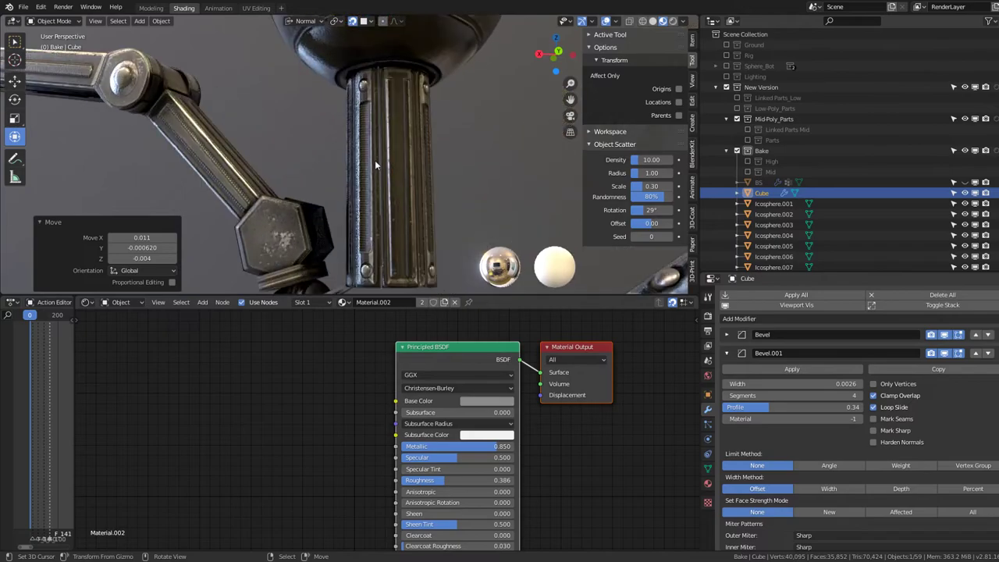
{"action": "key", "text": "g"}
{"action": "left_click", "coordinate": [364, 179]}
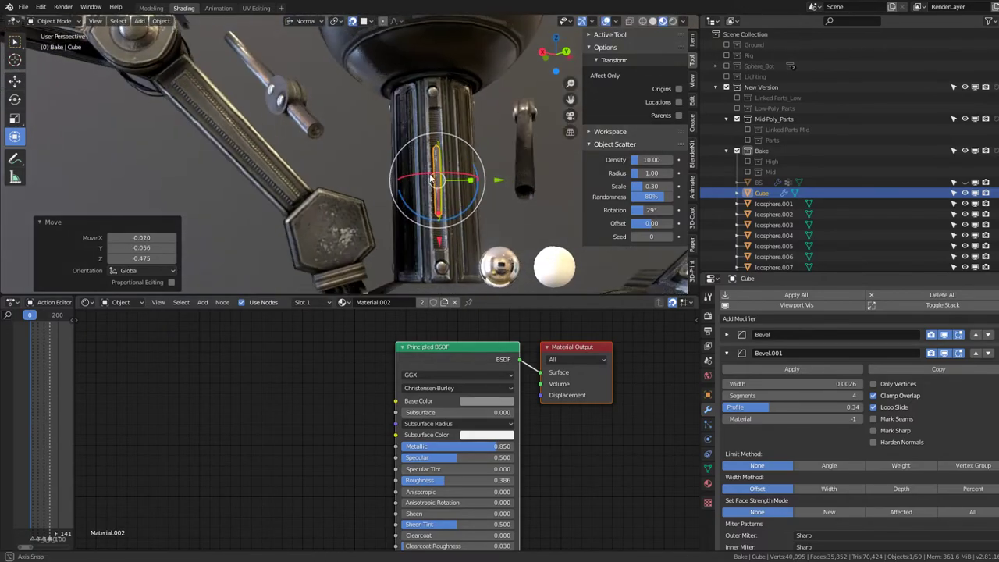
{"action": "mouse_move", "coordinate": [364, 178]}
{"action": "middle_mouse_down"}
{"action": "mouse_move", "coordinate": [421, 202]}
{"action": "mouse_move", "coordinate": [373, 154]}
{"action": "mouse_move", "coordinate": [343, 144]}
{"action": "mouse_move", "coordinate": [305, 149]}
{"action": "mouse_move", "coordinate": [298, 168]}
{"action": "middle_mouse_up"}
{"action": "key", "text": "g"}
{"action": "left_click", "coordinate": [338, 142]}
Make seven linked bar copies, Cube.001–Cube.007, placing each around the column
{"action": "key", "text": "shift+d"}
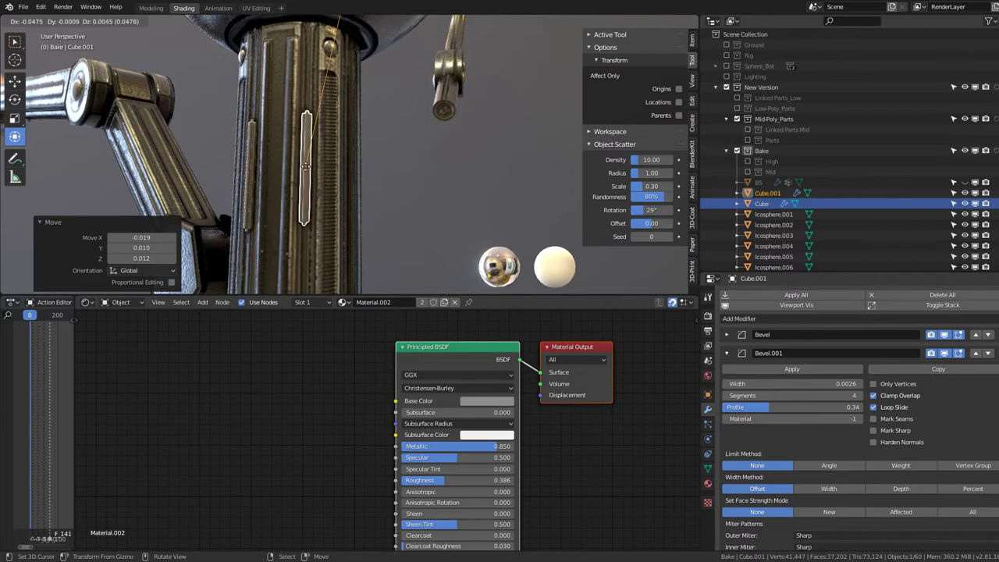
{"action": "left_click", "coordinate": [304, 176]}
{"action": "mouse_move", "coordinate": [305, 175]}
{"action": "middle_mouse_down"}
{"action": "mouse_move", "coordinate": [288, 181]}
{"action": "mouse_move", "coordinate": [327, 160]}
{"action": "mouse_move", "coordinate": [460, 185]}
{"action": "mouse_move", "coordinate": [376, 170]}
{"action": "mouse_move", "coordinate": [391, 189]}
{"action": "mouse_move", "coordinate": [429, 189]}
{"action": "mouse_move", "coordinate": [325, 185]}
{"action": "mouse_move", "coordinate": [391, 137]}
{"action": "mouse_move", "coordinate": [467, 164]}
{"action": "mouse_move", "coordinate": [352, 172]}
{"action": "mouse_move", "coordinate": [374, 187]}
{"action": "mouse_move", "coordinate": [328, 201]}
{"action": "mouse_move", "coordinate": [347, 206]}
{"action": "mouse_move", "coordinate": [329, 185]}
{"action": "mouse_move", "coordinate": [451, 144]}
{"action": "mouse_move", "coordinate": [153, 135]}
{"action": "mouse_move", "coordinate": [51, 83]}
{"action": "mouse_move", "coordinate": [280, 119]}
{"action": "mouse_move", "coordinate": [252, 95]}
{"action": "mouse_move", "coordinate": [284, 133]}
{"action": "middle_mouse_up"}
{"action": "key", "text": "shift+d"}
{"action": "left_click", "coordinate": [338, 188]}
{"action": "key", "text": "alt+d"}
{"action": "left_click", "coordinate": [368, 189]}
{"action": "key", "text": "alt+d"}
{"action": "left_click", "coordinate": [353, 209]}
{"action": "key", "text": "alt+d"}
{"action": "left_click", "coordinate": [350, 200]}
{"action": "key", "text": "alt+d"}
{"action": "left_click", "coordinate": [334, 183]}
{"action": "key", "text": "alt+d"}
{"action": "left_click", "coordinate": [329, 190]}
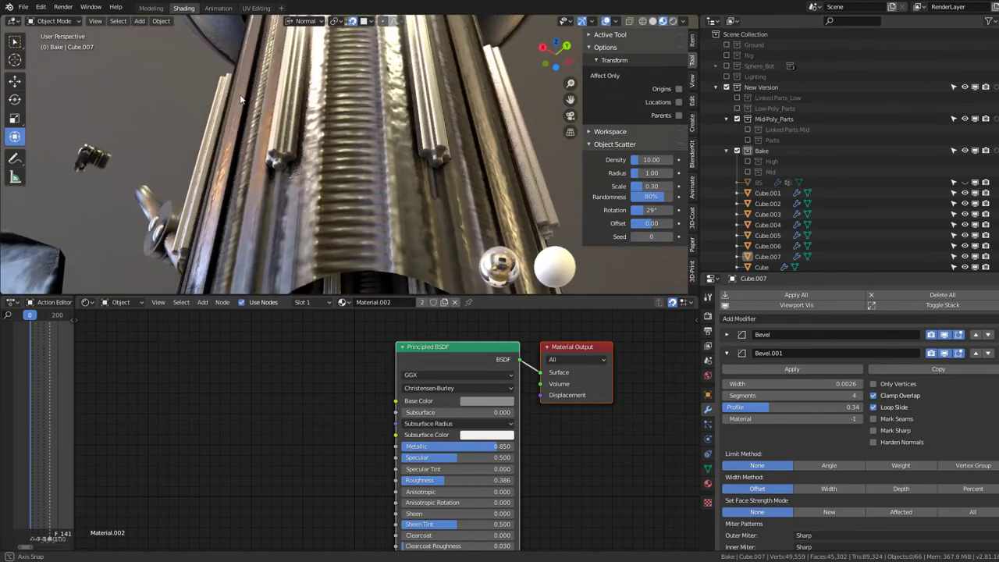
Apply a Quick Favourites command to one strip in Edit Mode, then reselect the original bar
{"action": "left_click", "coordinate": [284, 133]}
{"action": "key", "text": "Tab"}
{"action": "key", "text": "q"}
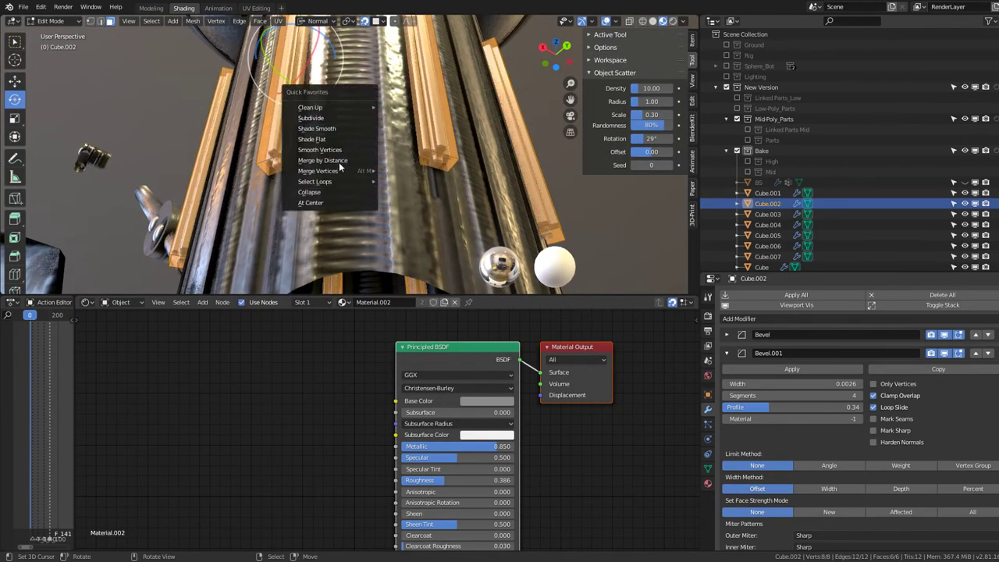
{"action": "left_click", "coordinate": [330, 128]}
{"action": "key", "text": "Tab"}
{"action": "key", "text": "alt+a"}
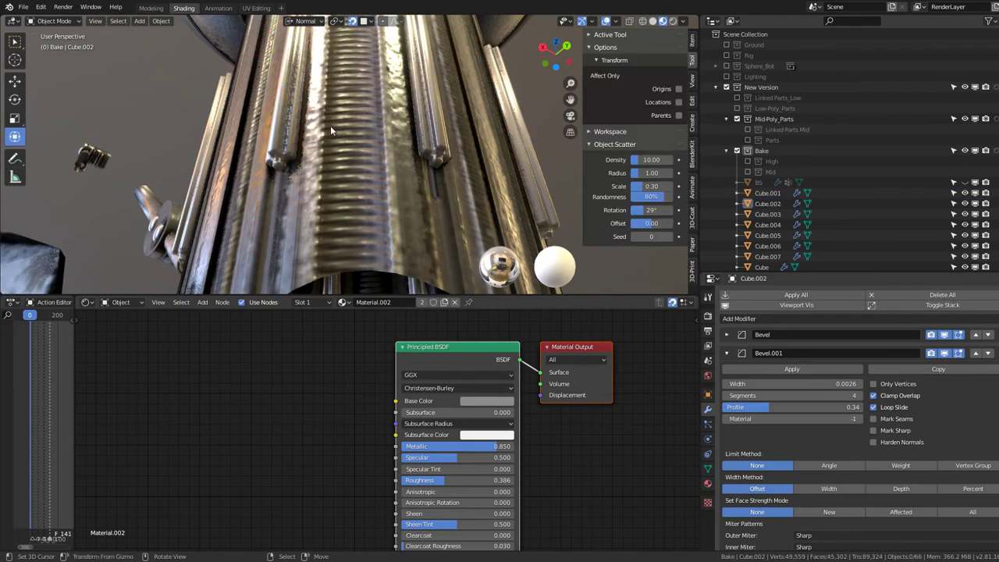
{"action": "mouse_move", "coordinate": [330, 125]}
{"action": "middle_mouse_down"}
{"action": "mouse_move", "coordinate": [352, 144]}
{"action": "mouse_move", "coordinate": [340, 161]}
{"action": "mouse_move", "coordinate": [350, 162]}
{"action": "middle_mouse_up"}
{"action": "left_click", "coordinate": [350, 164]}
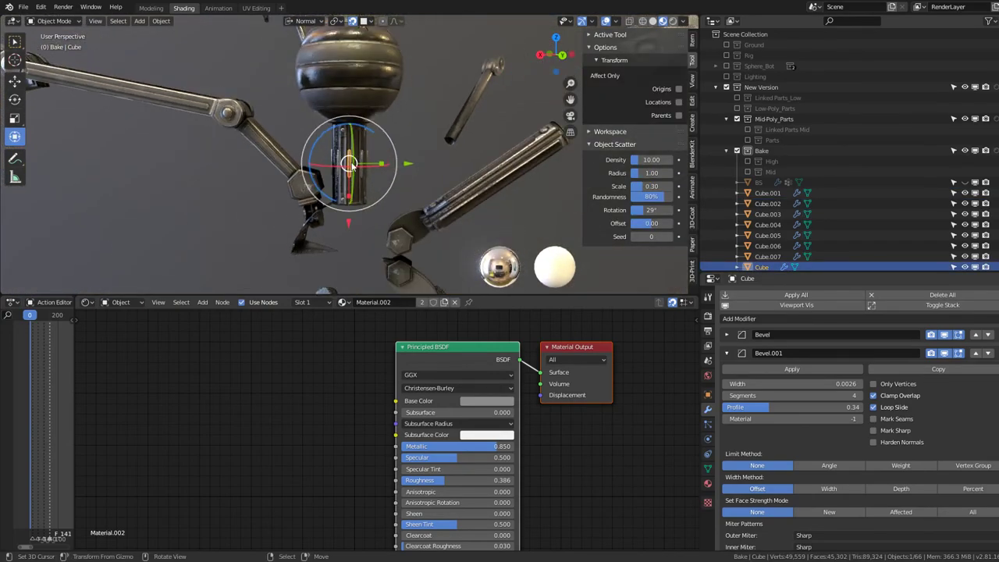
{"action": "left_click", "coordinate": [23, 7]}
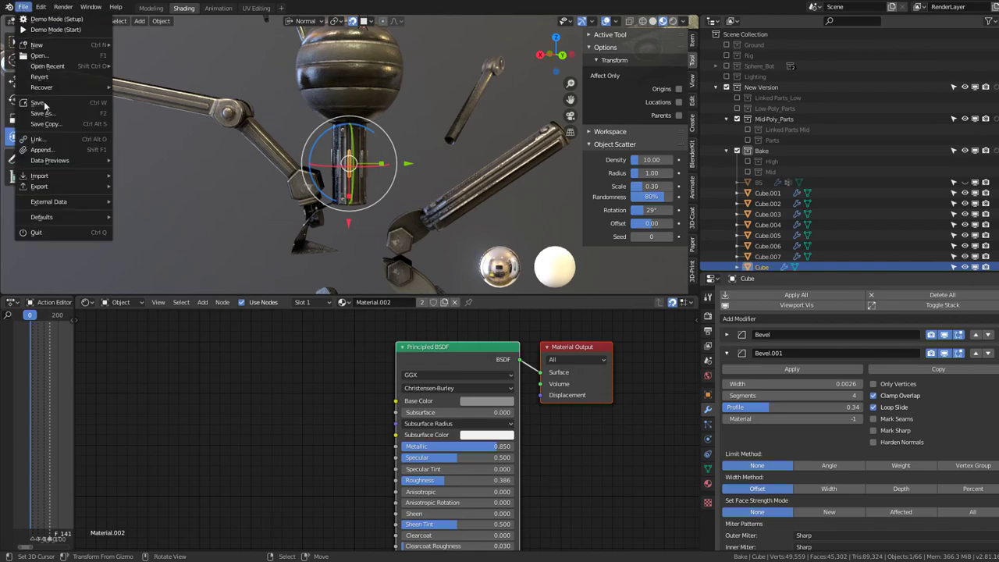
{"action": "key", "text": "Escape"}
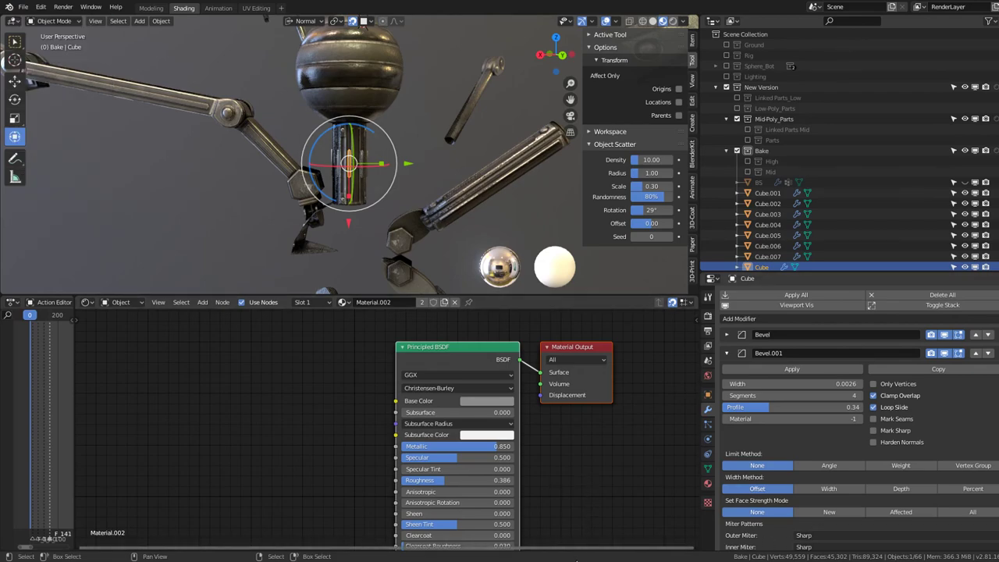